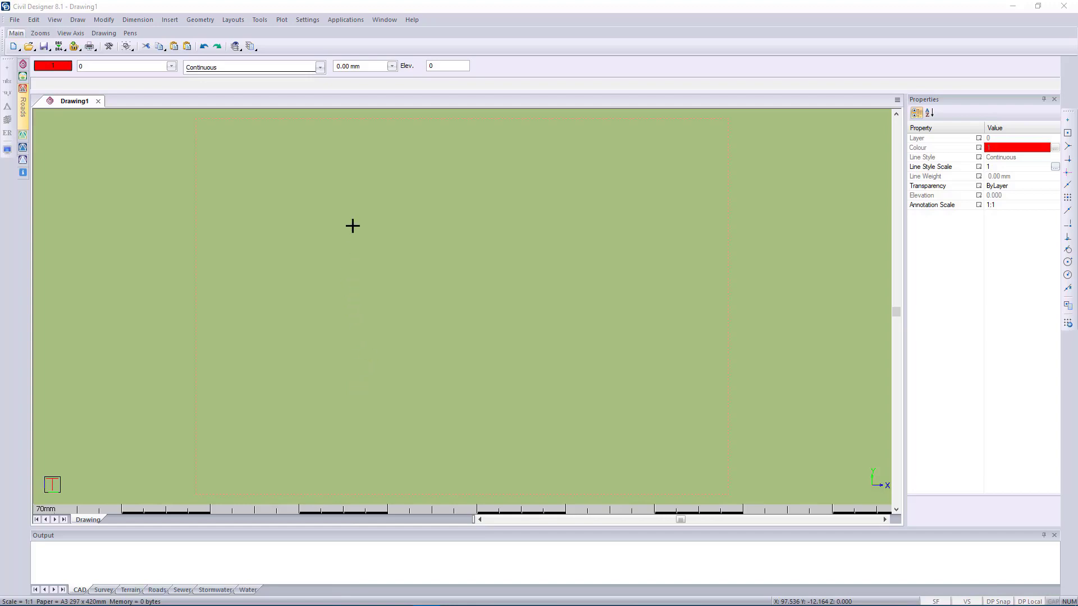
- Open the SheetFile Editor and draw a plan region about 849 by 336 mm across the upper right of the sheet
left_click(352, 21)
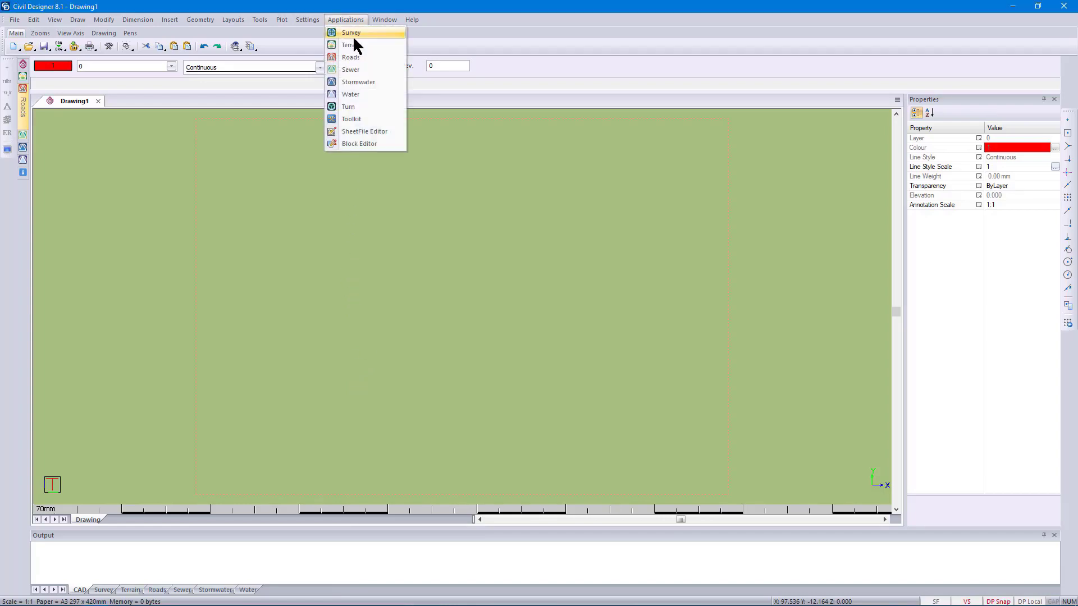
left_click(374, 131)
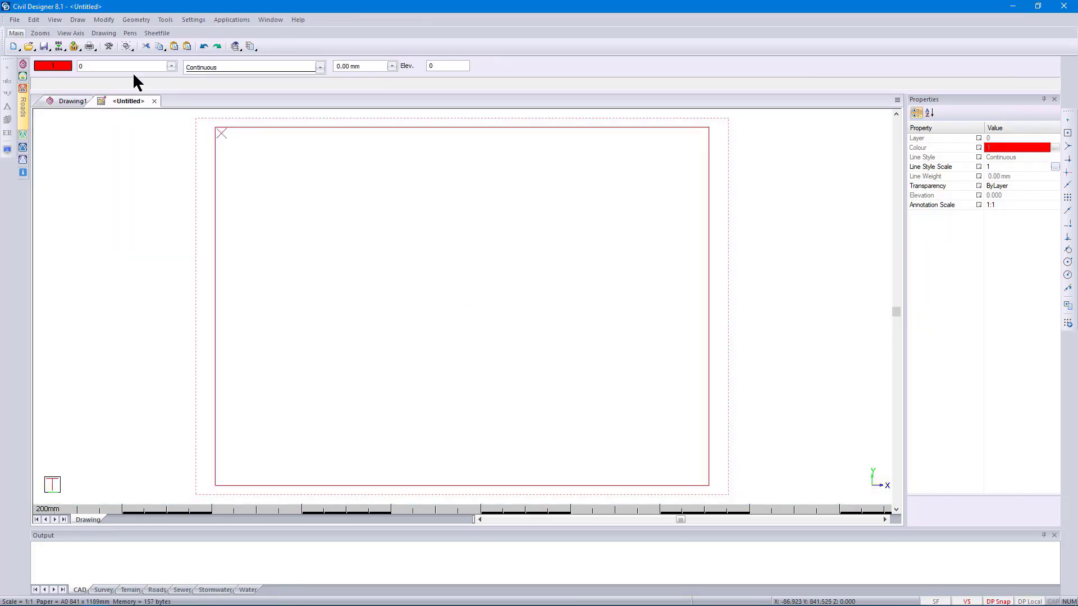
left_click(78, 20)
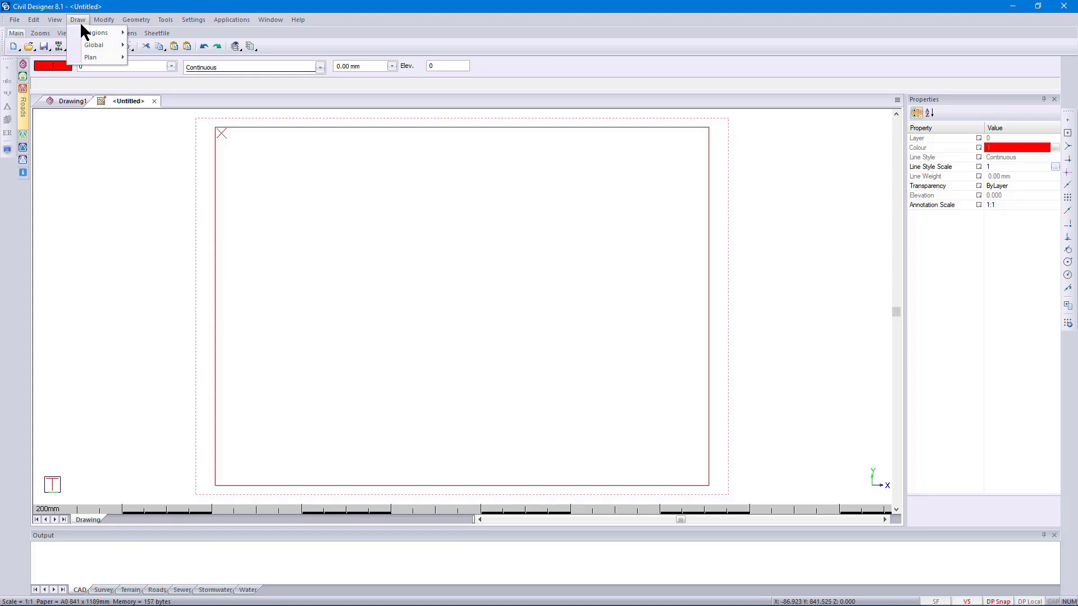
mouse_move(98, 35)
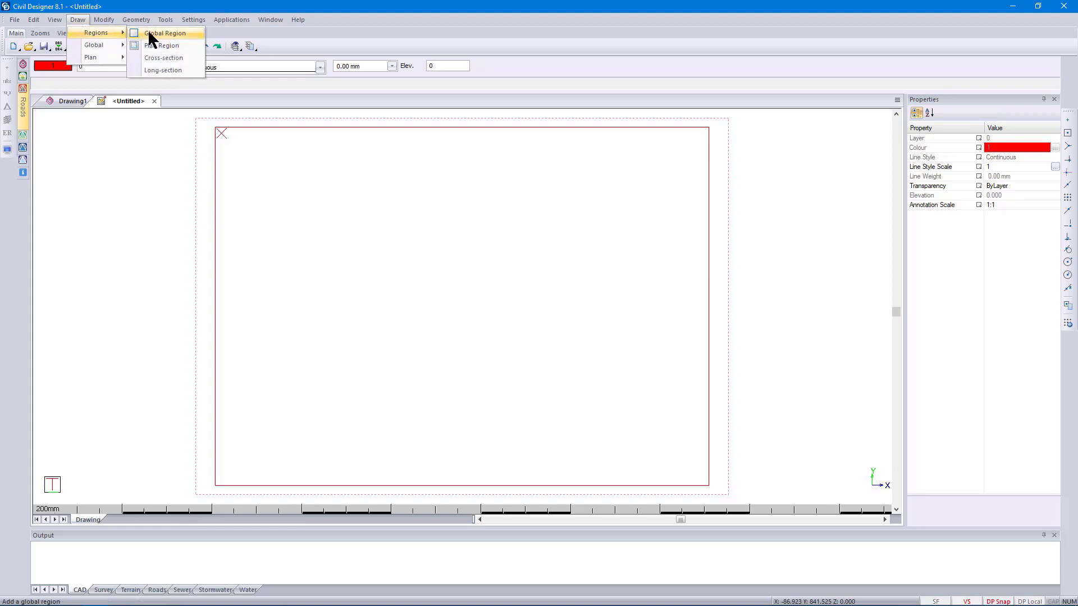
left_click(163, 44)
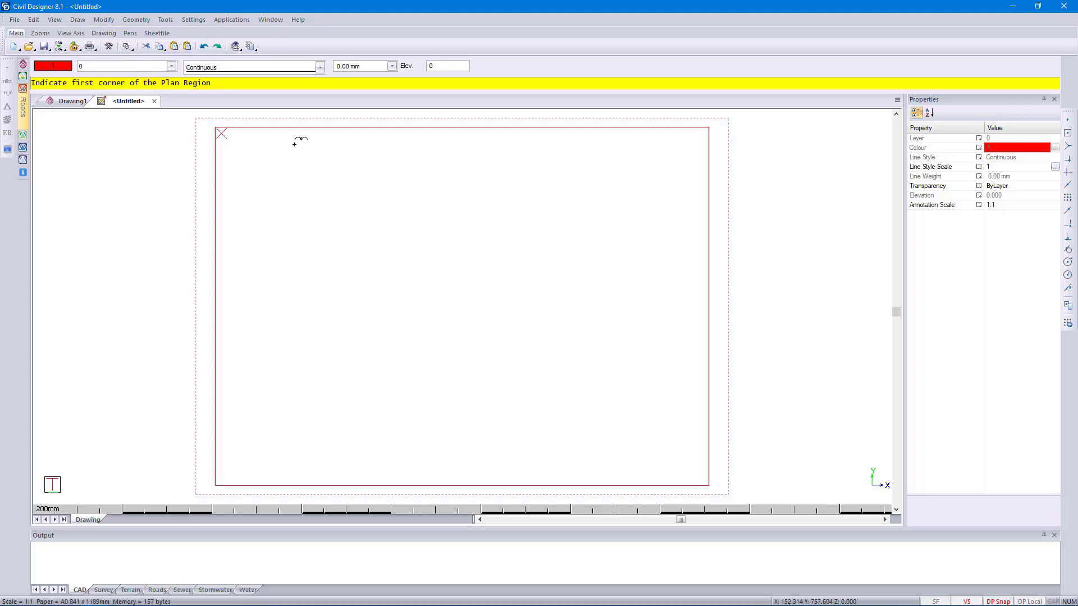
left_click(319, 136)
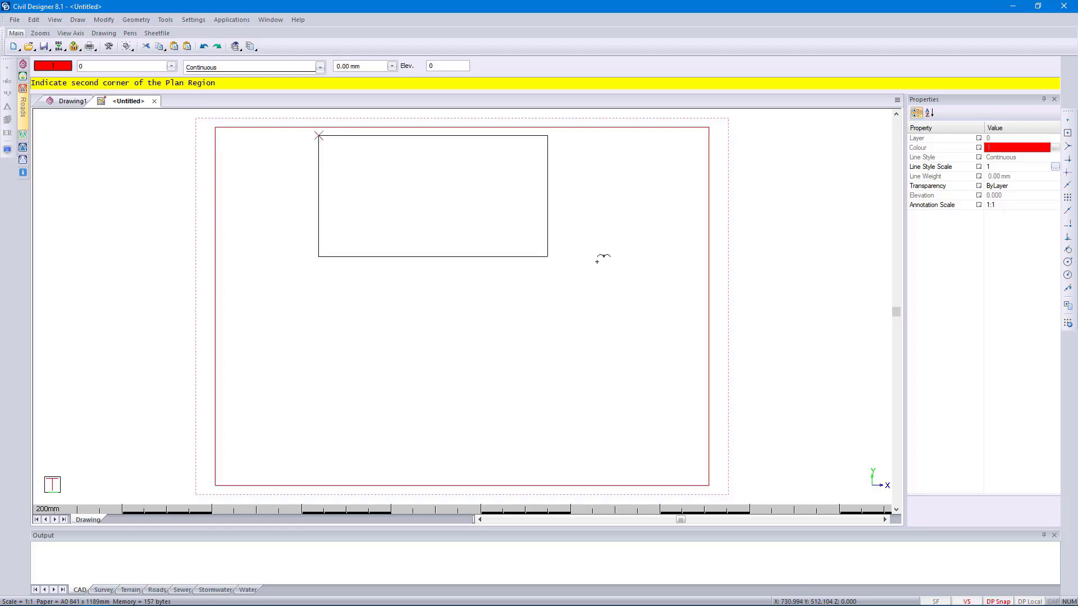
left_click(700, 286)
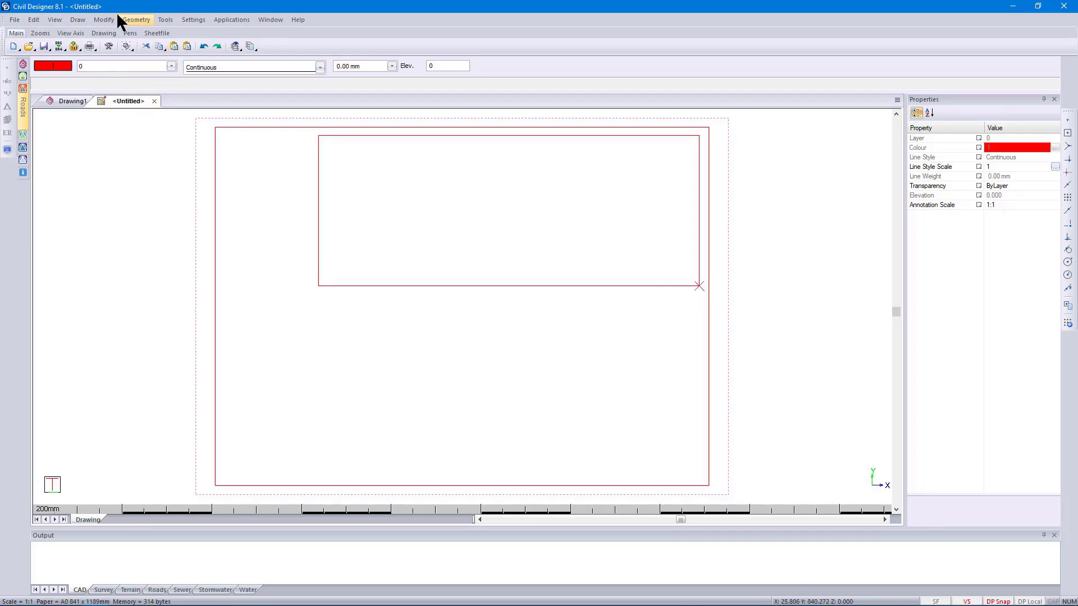
- Draw a long-section region about 845 by 301 mm directly below the plan region
left_click(84, 20)
mouse_move(100, 32)
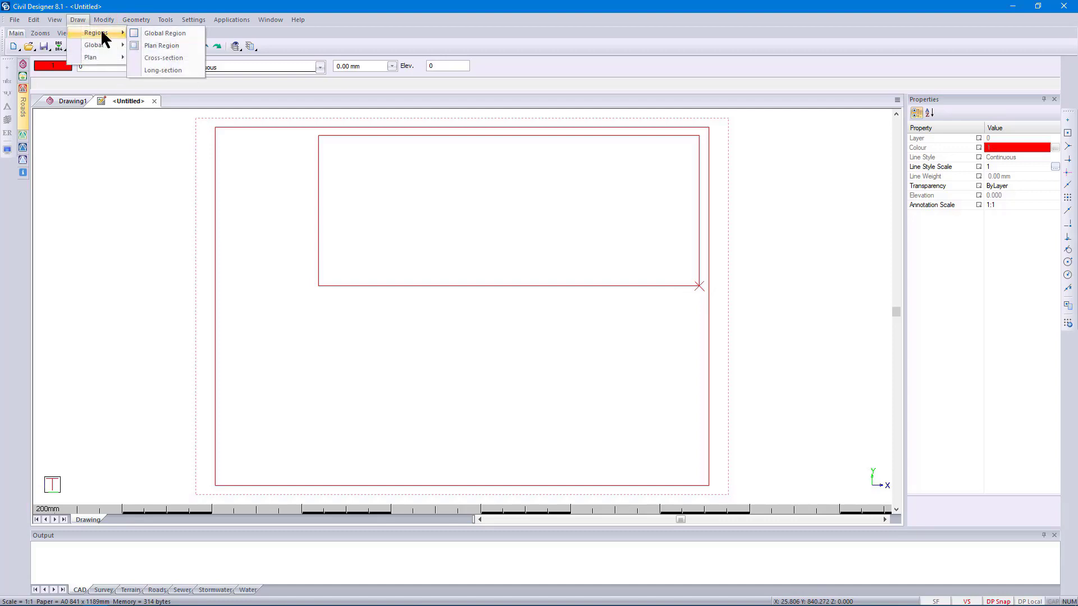
left_click(184, 67)
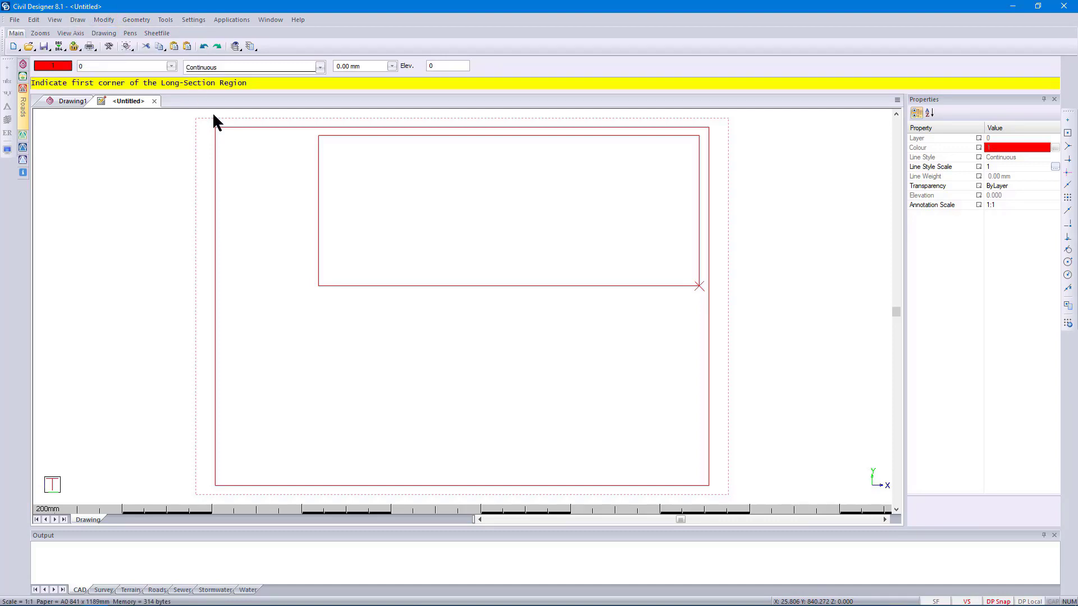
left_click(319, 301)
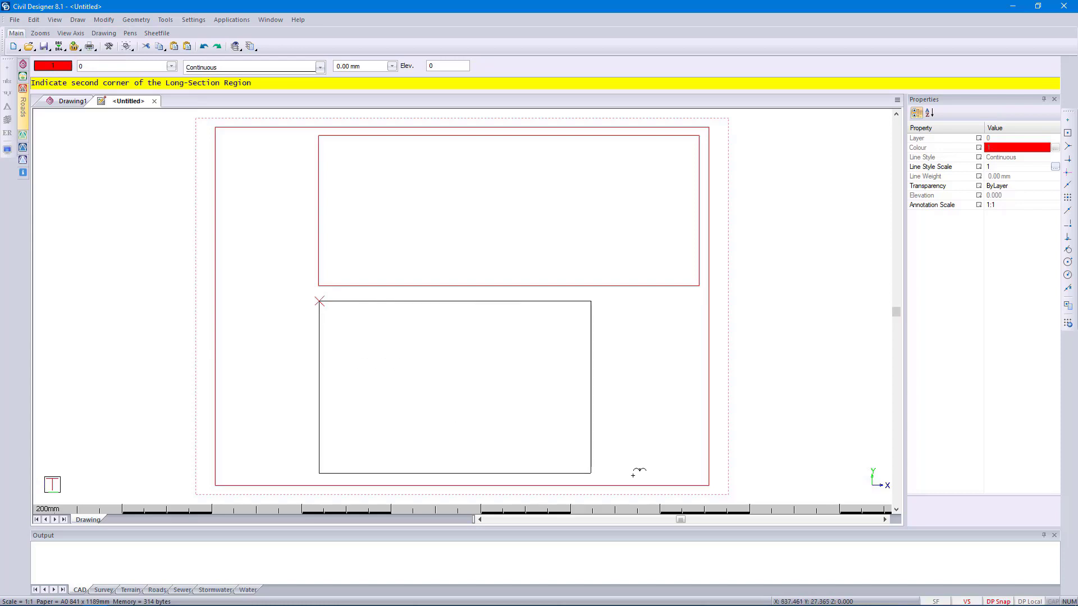
left_click(698, 435)
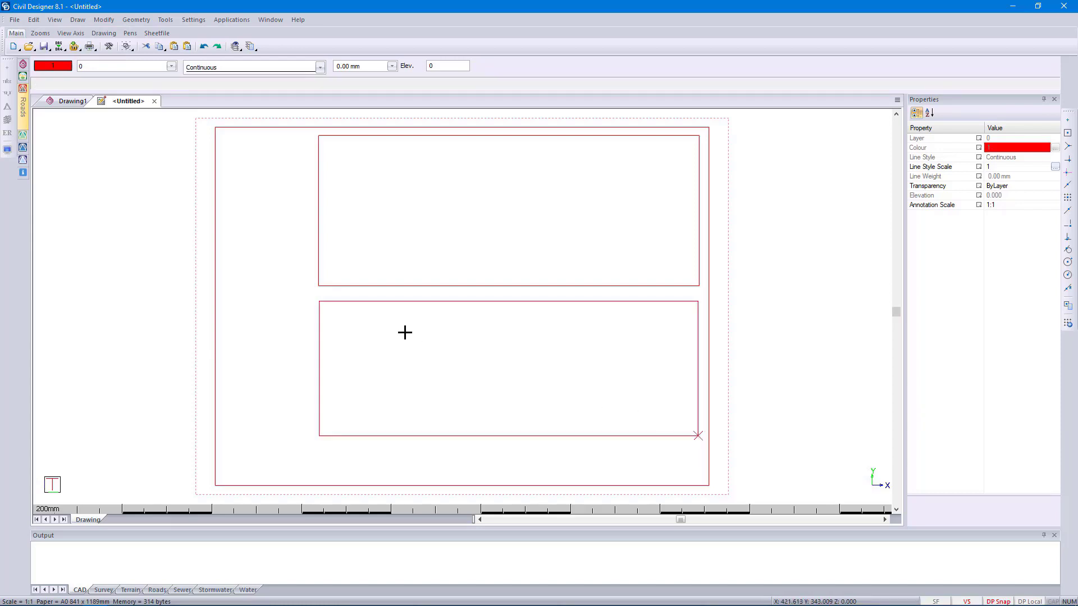
- Draw a cross-section region about 203 by 673 mm along the sheet's left side, beside the plan and long-section regions
left_click(103, 19)
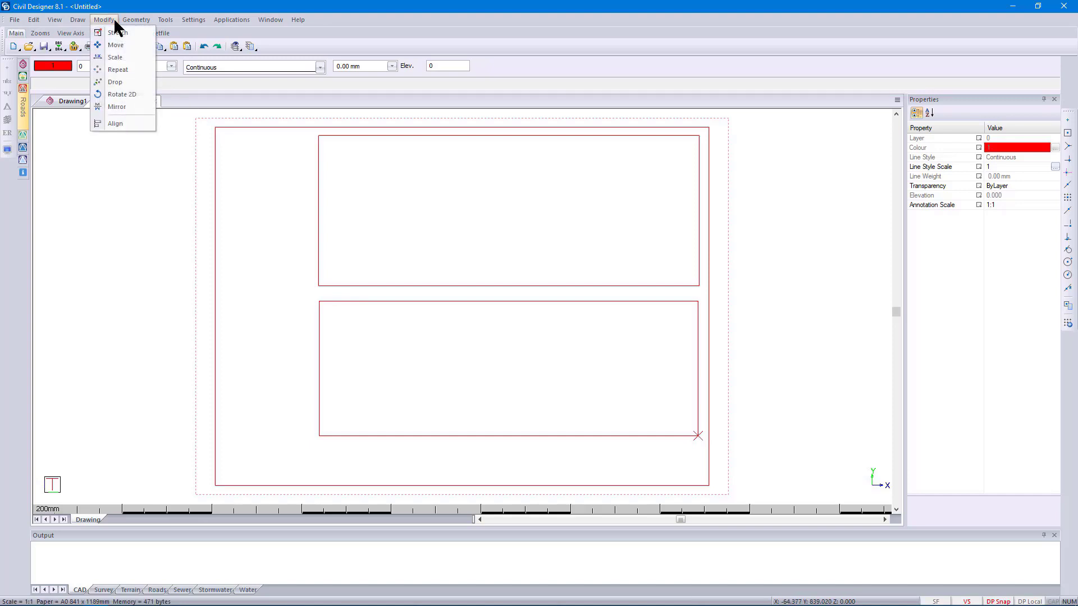
mouse_move(78, 20)
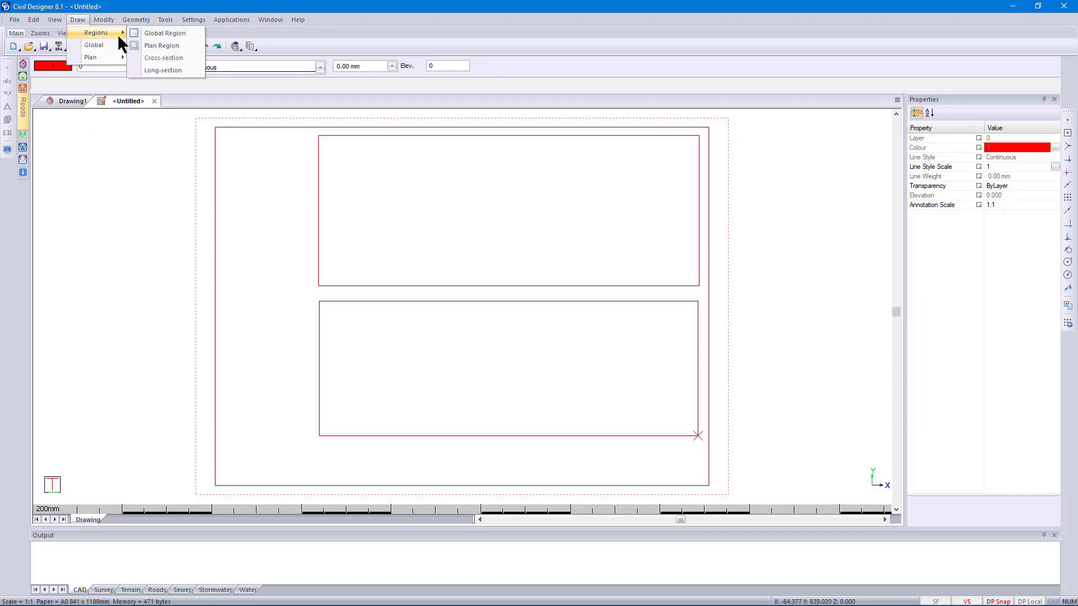
left_click(166, 59)
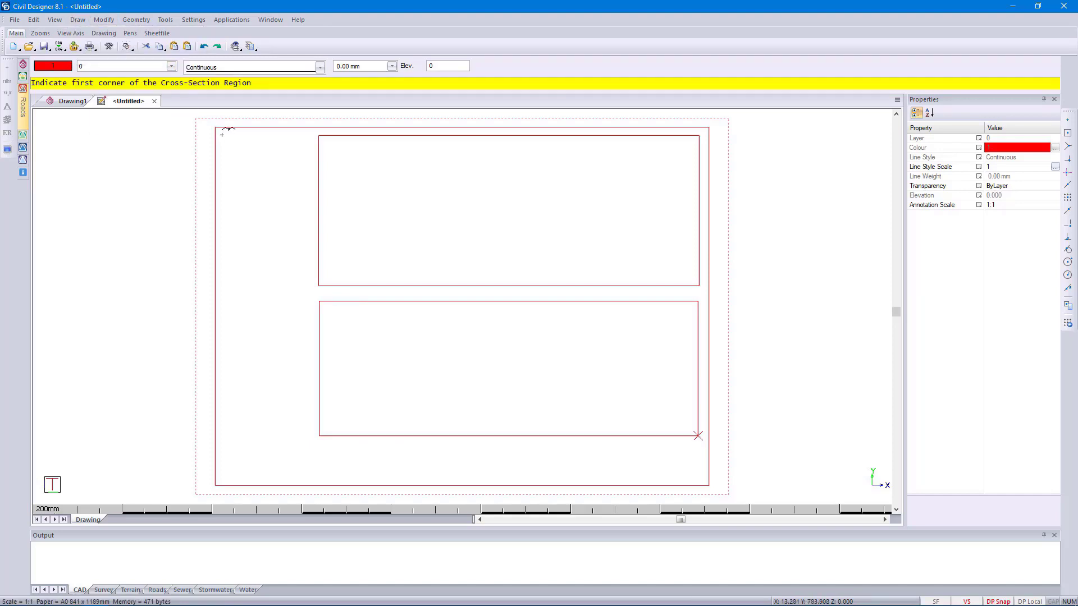
left_click(222, 134)
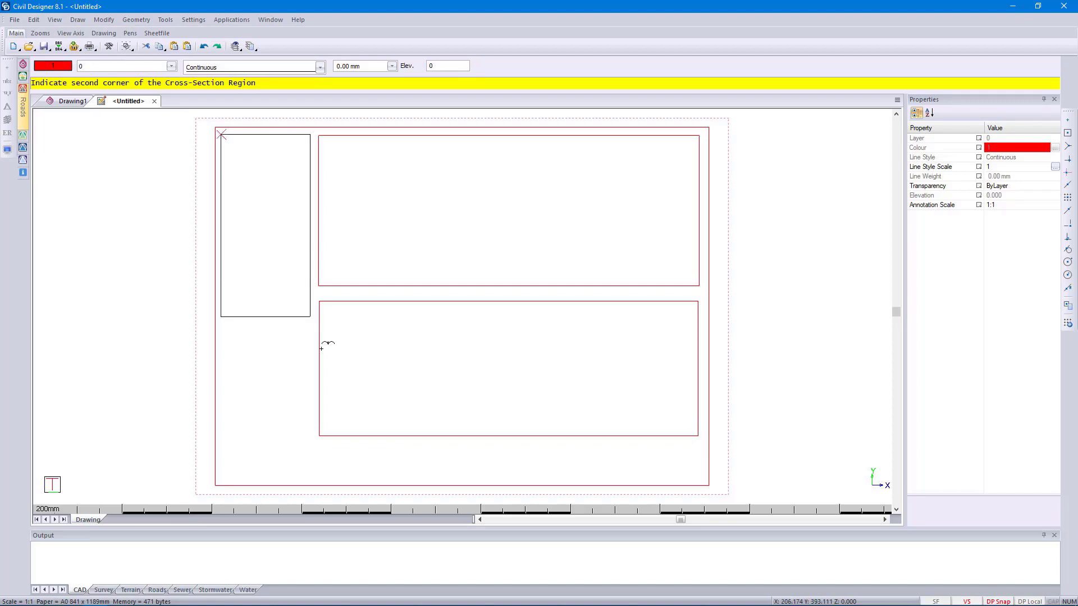
left_click(315, 438)
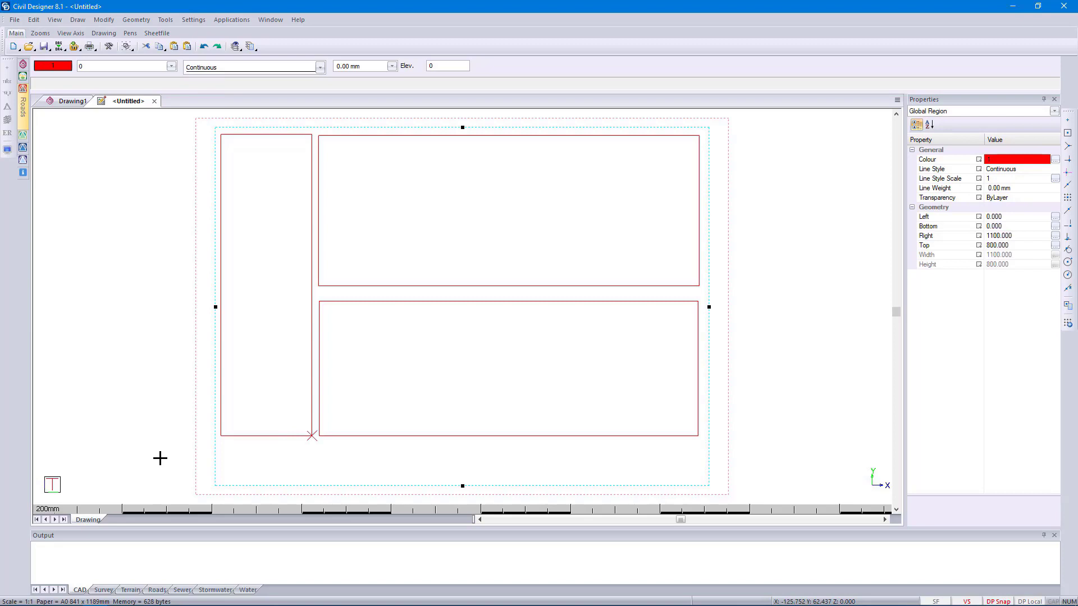
- Examine the properties of the global, plan, long-section and cross-section regions one after another
key("Escape")
left_click(373, 287)
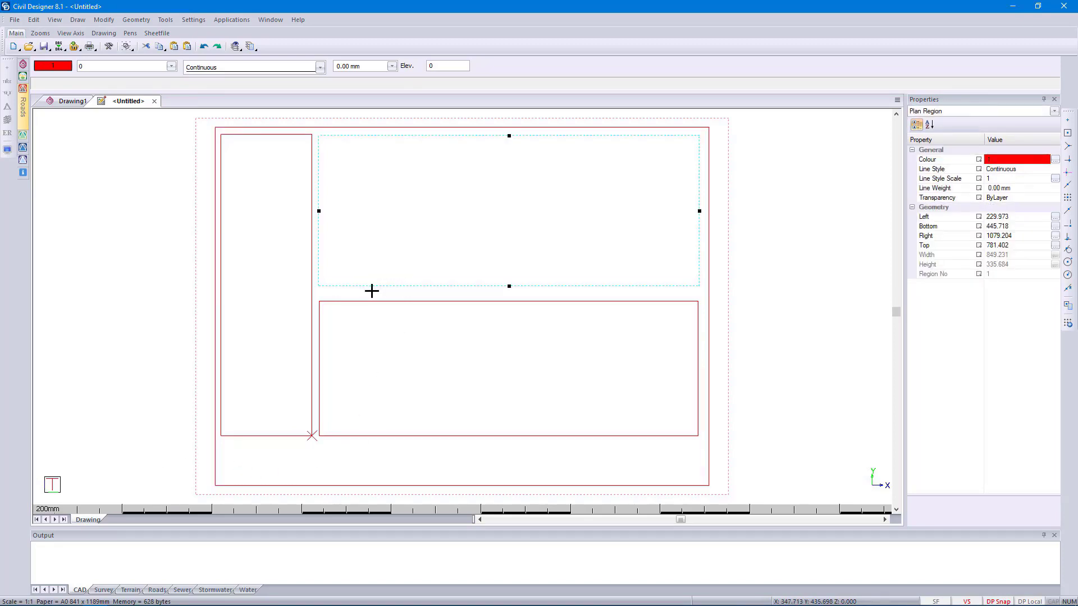
key("Escape")
left_click(366, 316)
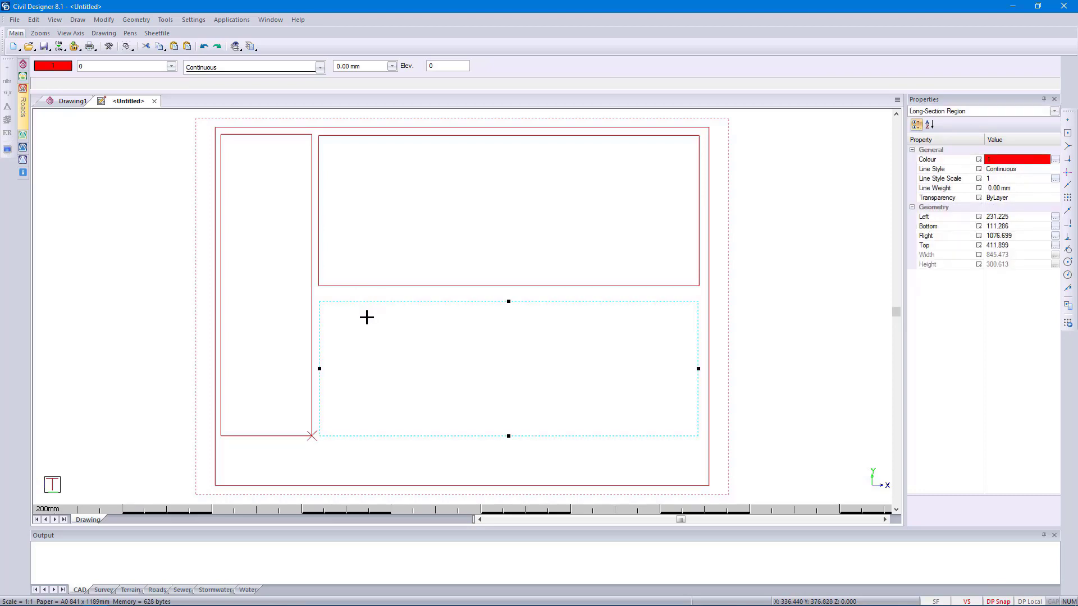
key("Escape")
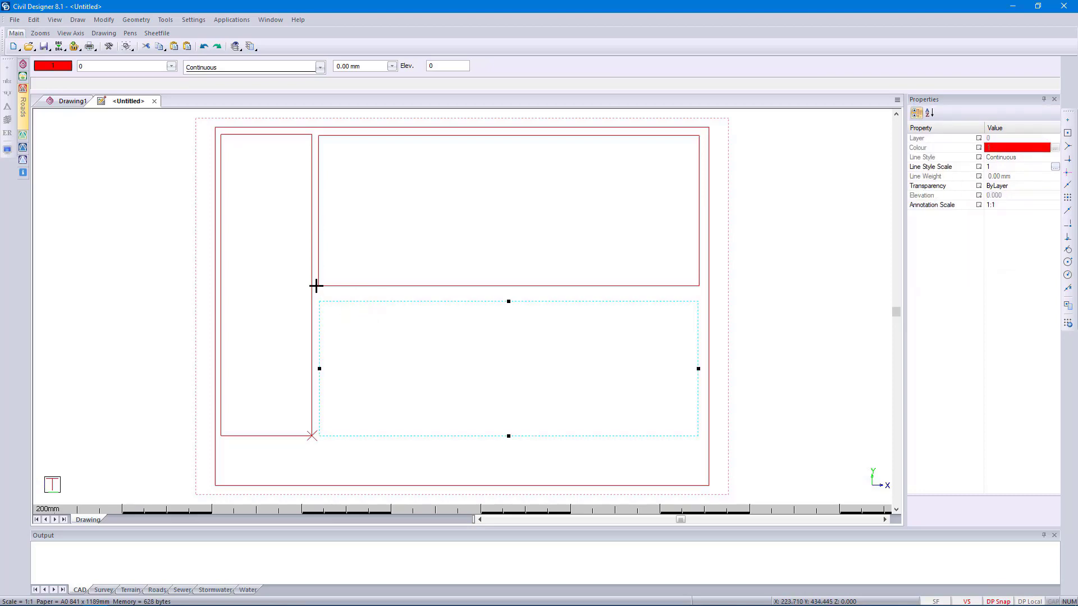
left_click(283, 295)
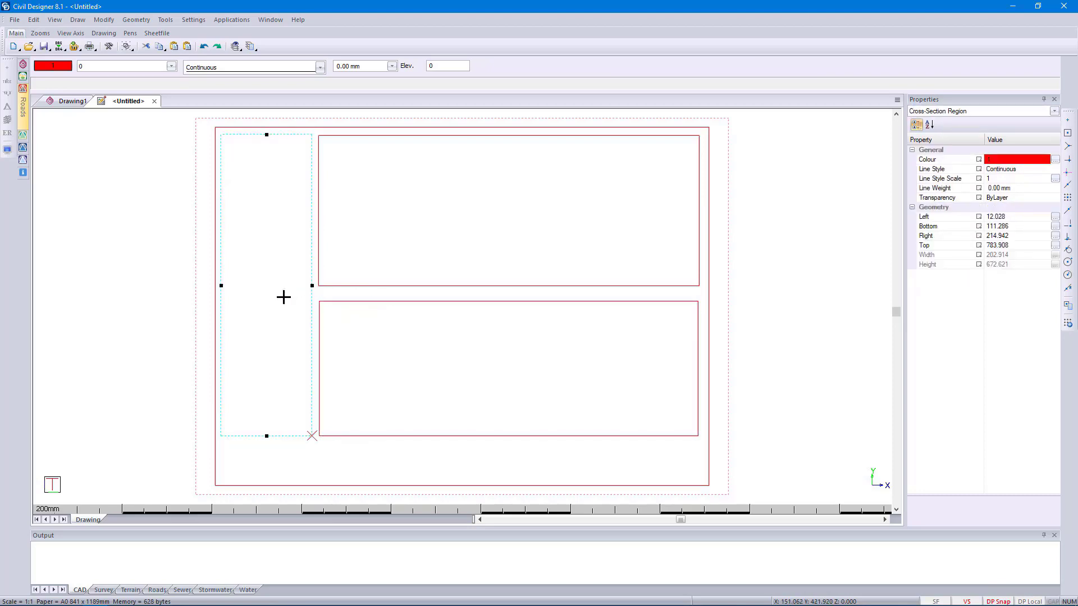
key("Escape")
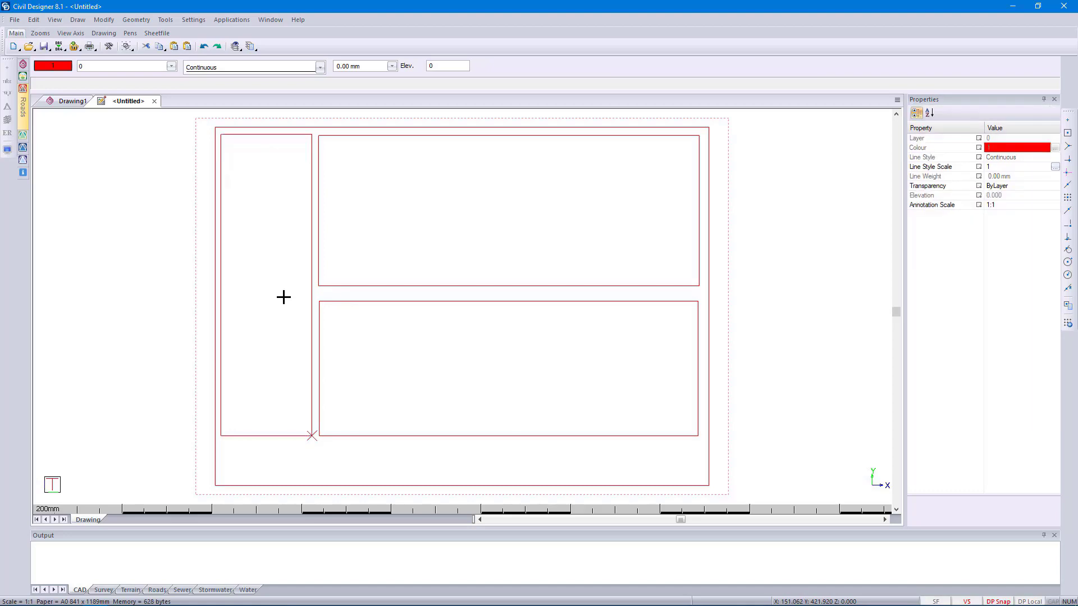
left_click(248, 467)
left_click(162, 461)
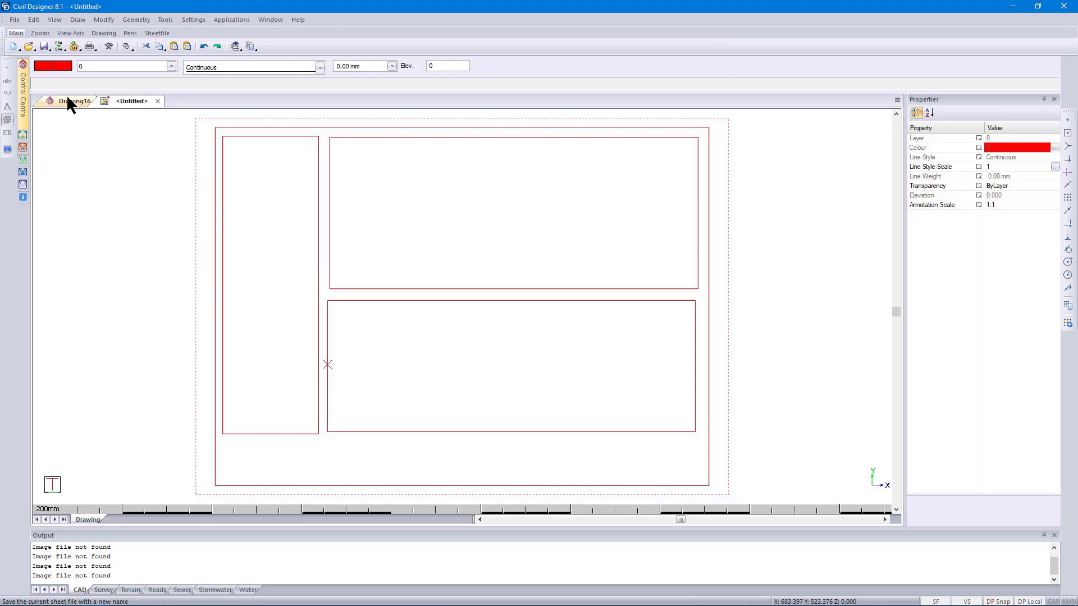
- Switch to the CAD drawing and open CAD Title Block.dr4 from the Sheetfile Demo folder
left_click(72, 102)
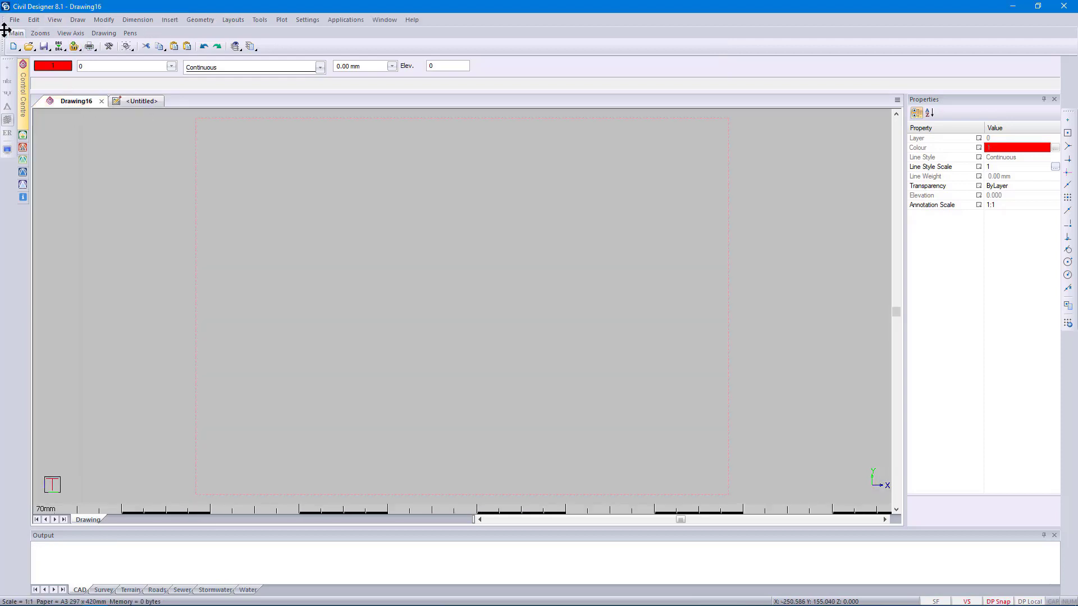
left_click(14, 20)
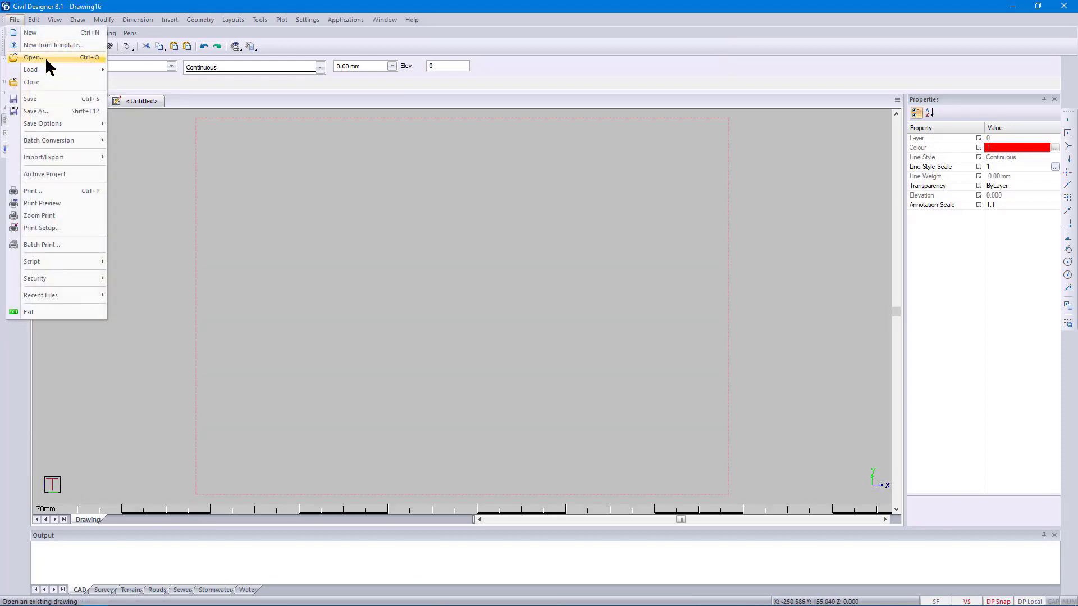
left_click(34, 57)
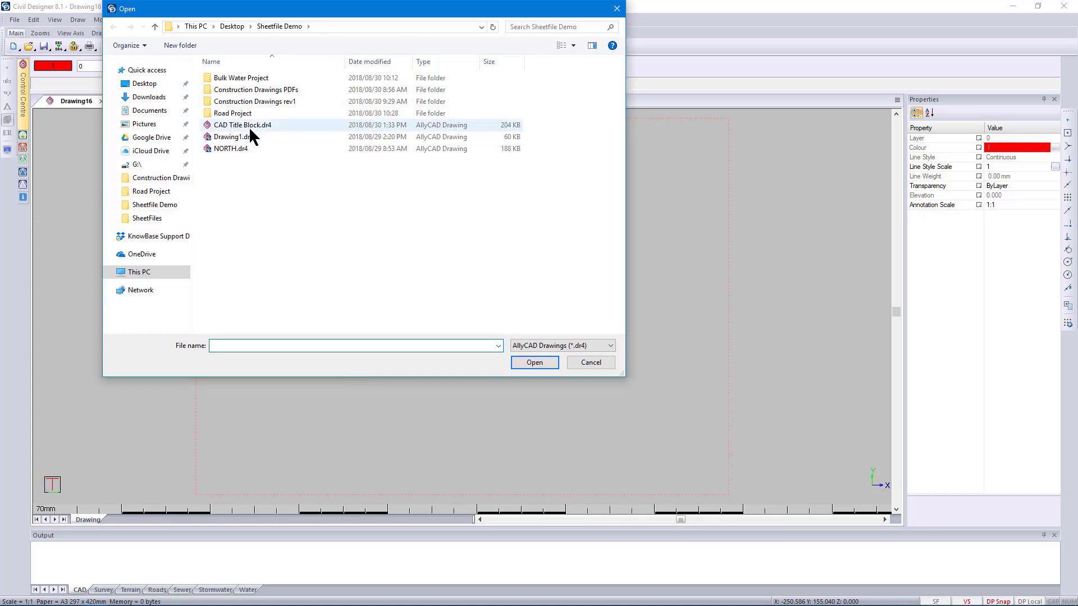
left_click(248, 127)
left_click(537, 363)
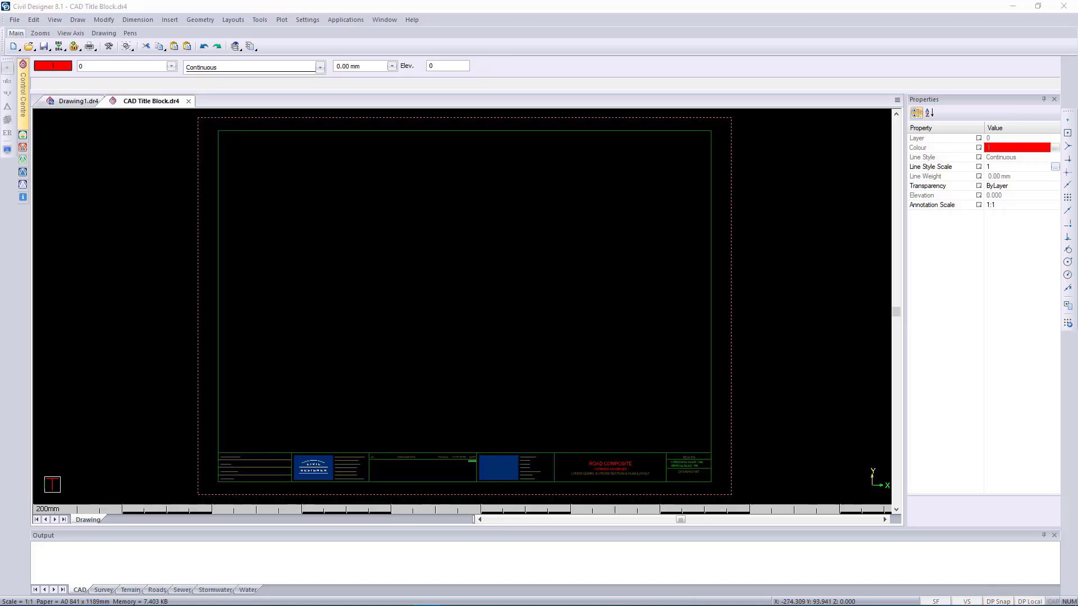
- Check the title block drawing's paper size, orientation and scale in the drawing settings
left_click(312, 19)
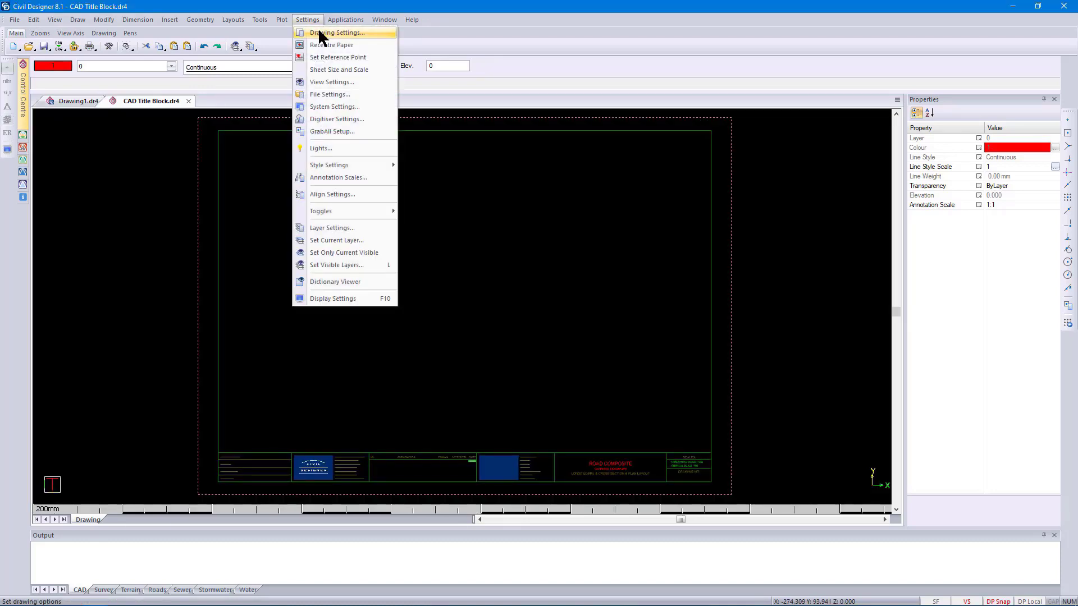
left_click(321, 34)
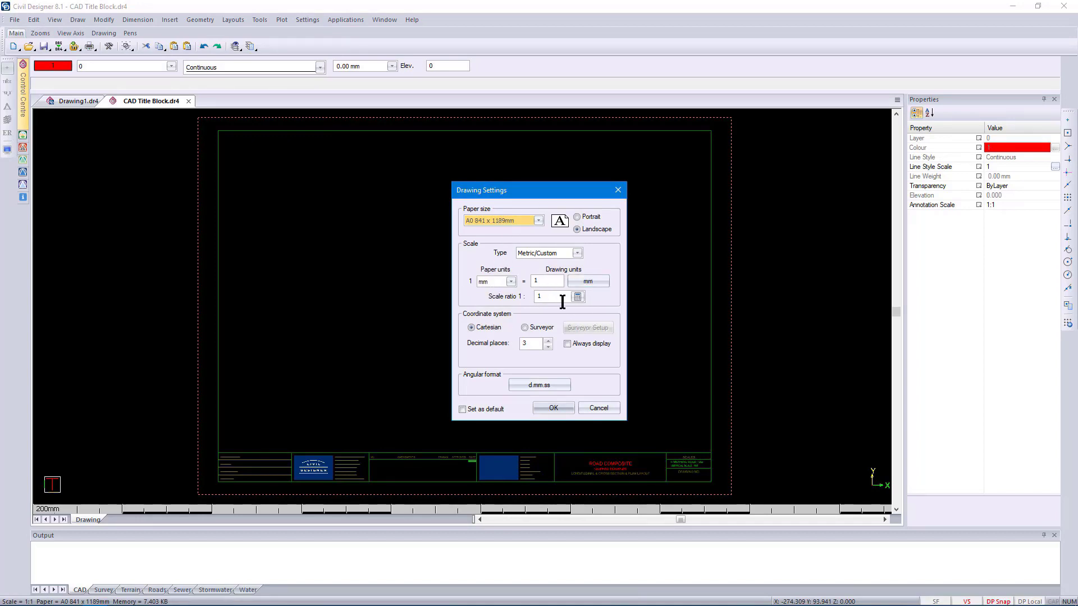
left_click(551, 403)
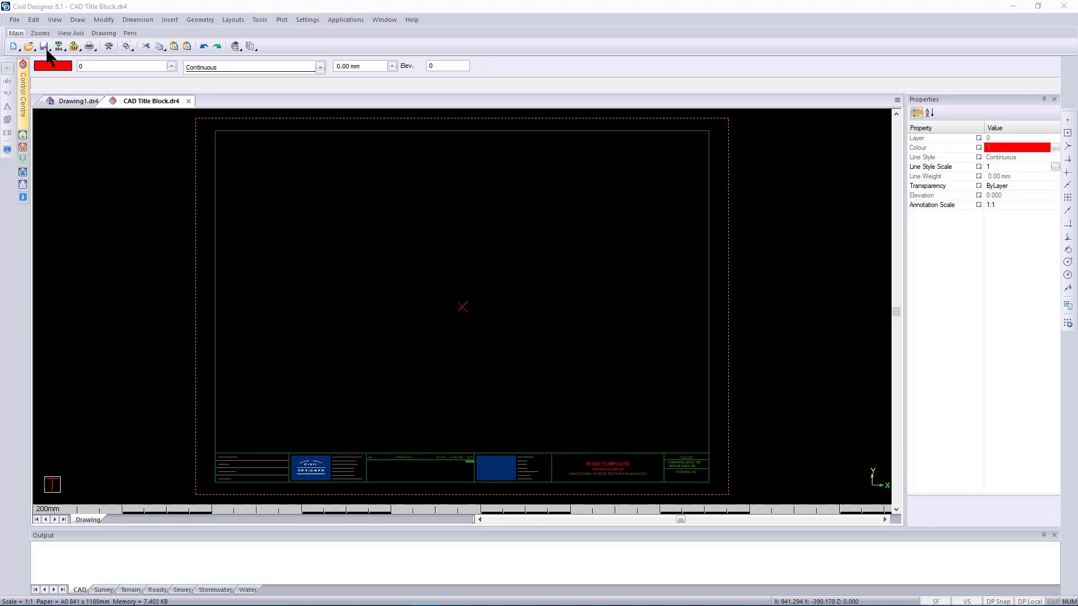
- Save the CAD Title Block drawing and close it
left_click(14, 20)
left_click(36, 102)
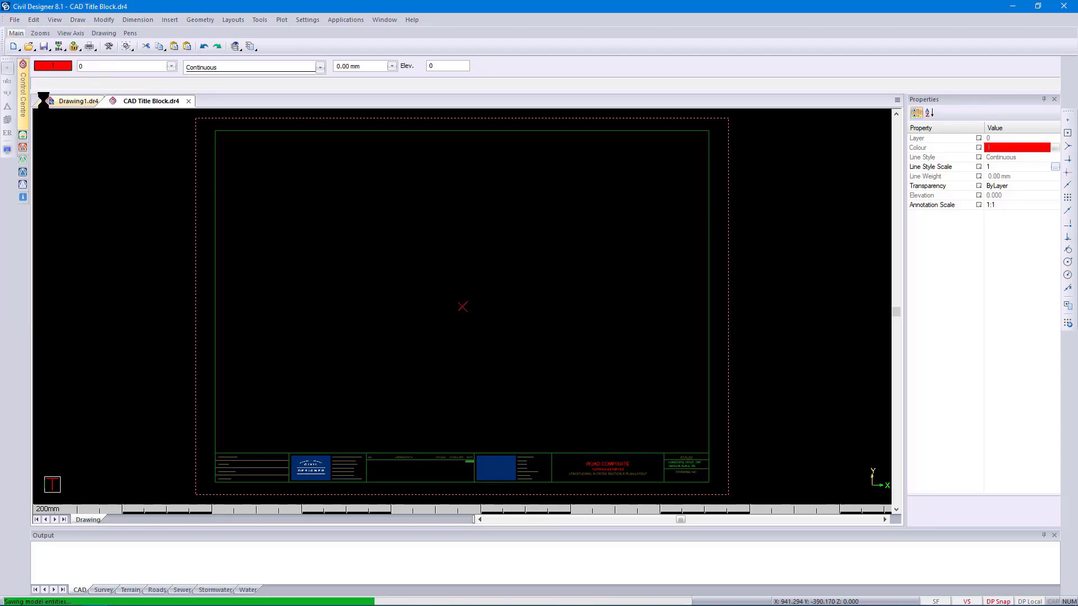
left_click(188, 101)
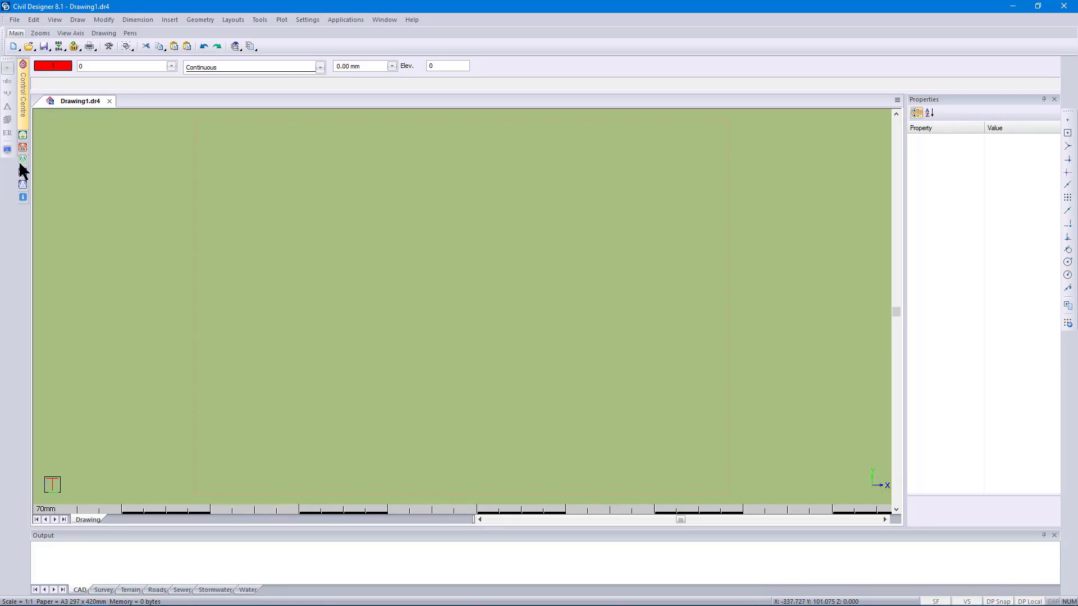
- Switch to the SheetFile Editor application and load sheetfile demo.sht from the Sheetfile Demo folder
left_click(342, 18)
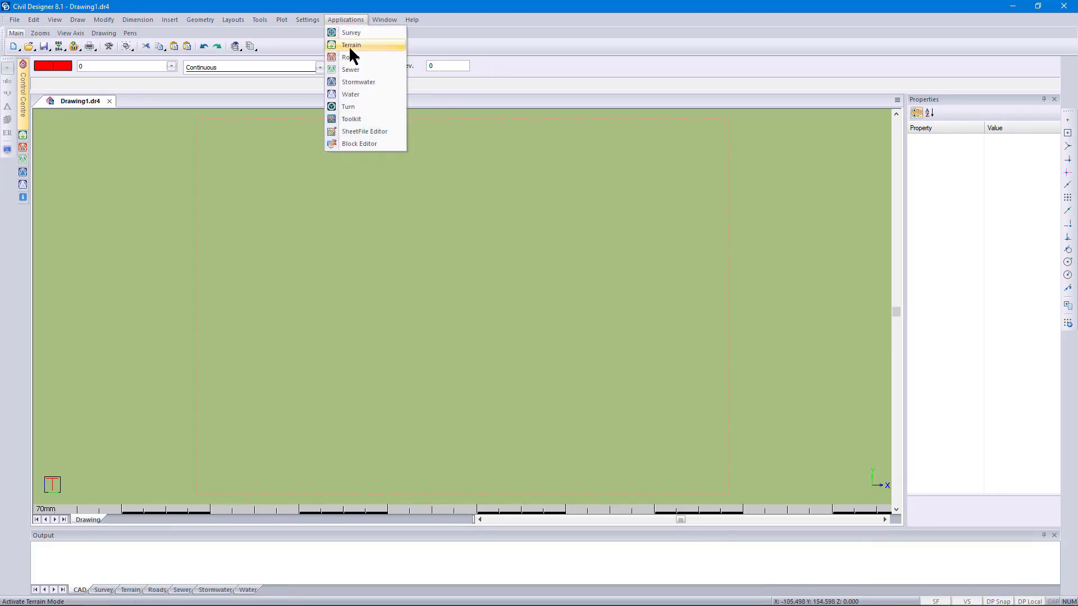
left_click(375, 133)
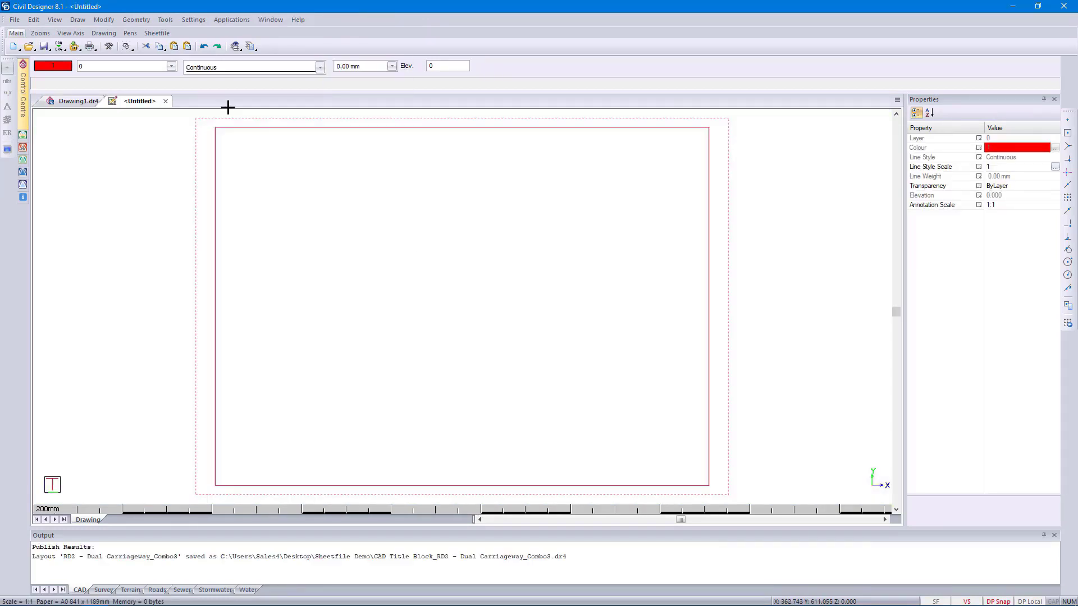
left_click(14, 20)
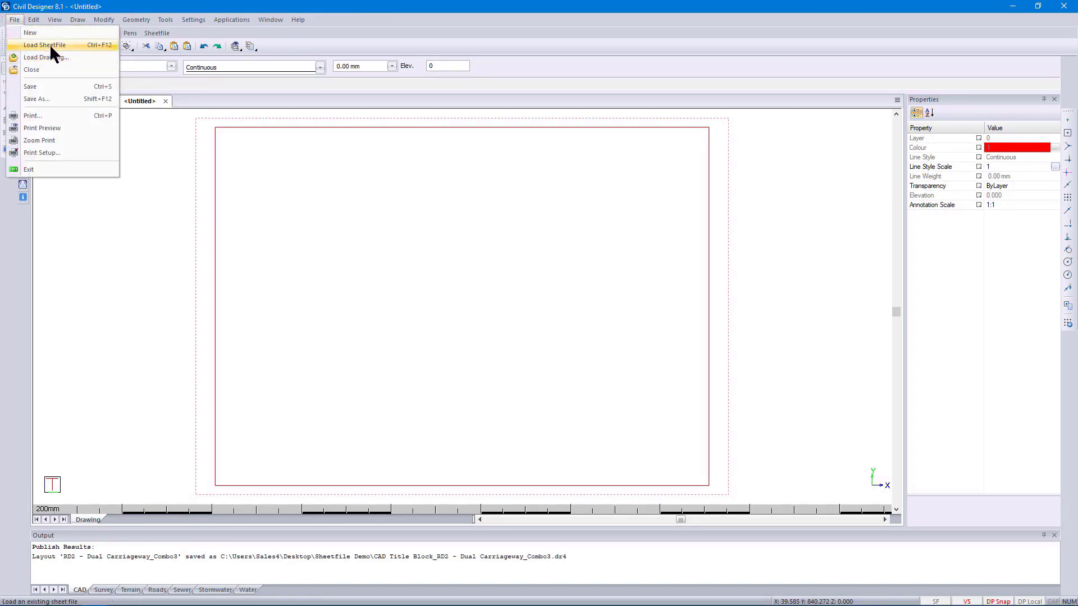
left_click(49, 43)
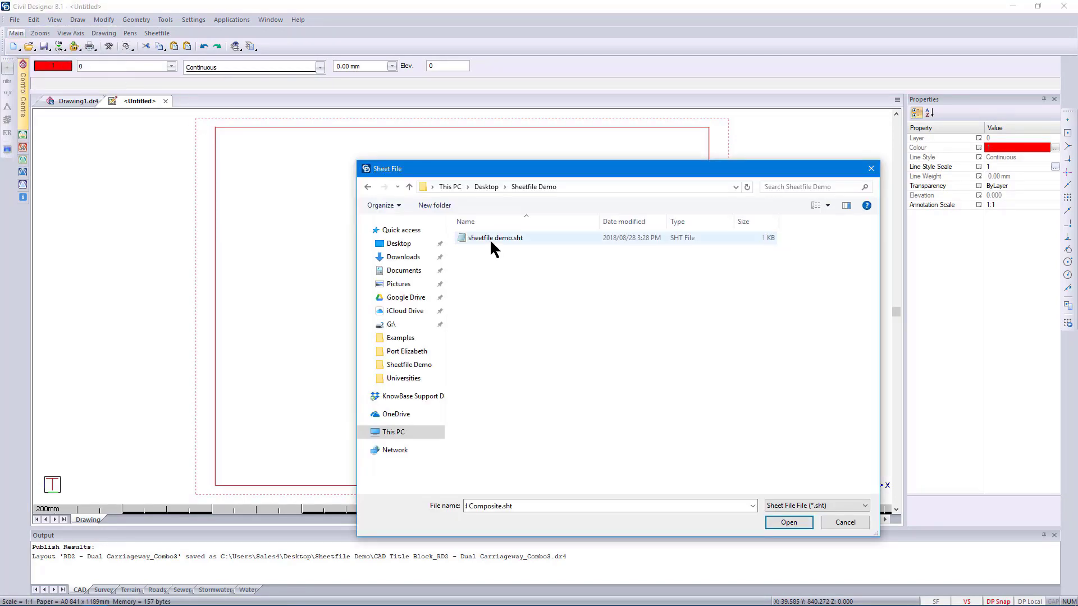
left_click(493, 239)
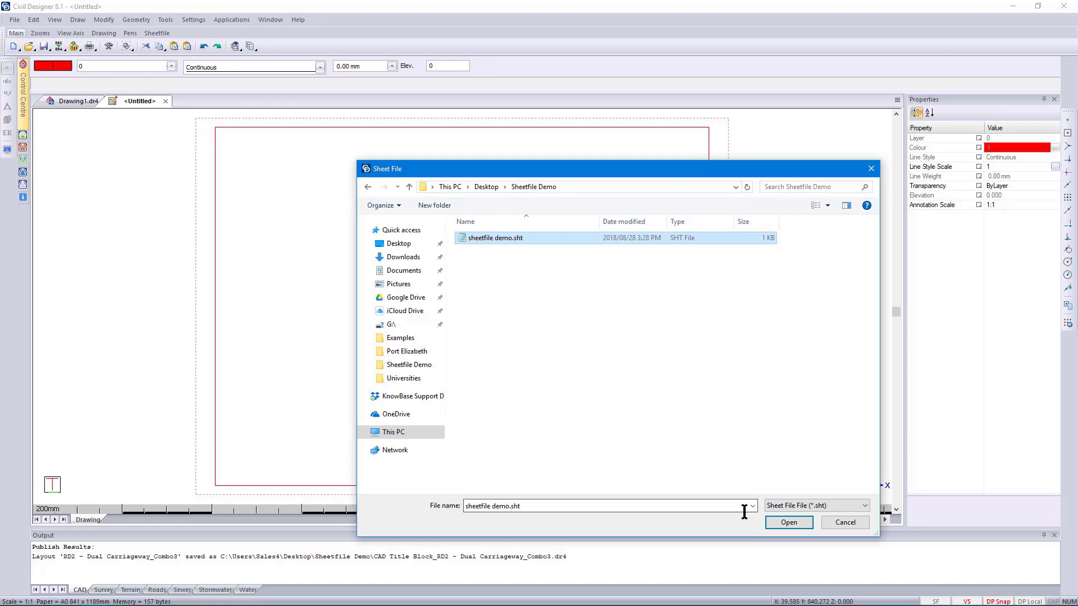
left_click(788, 522)
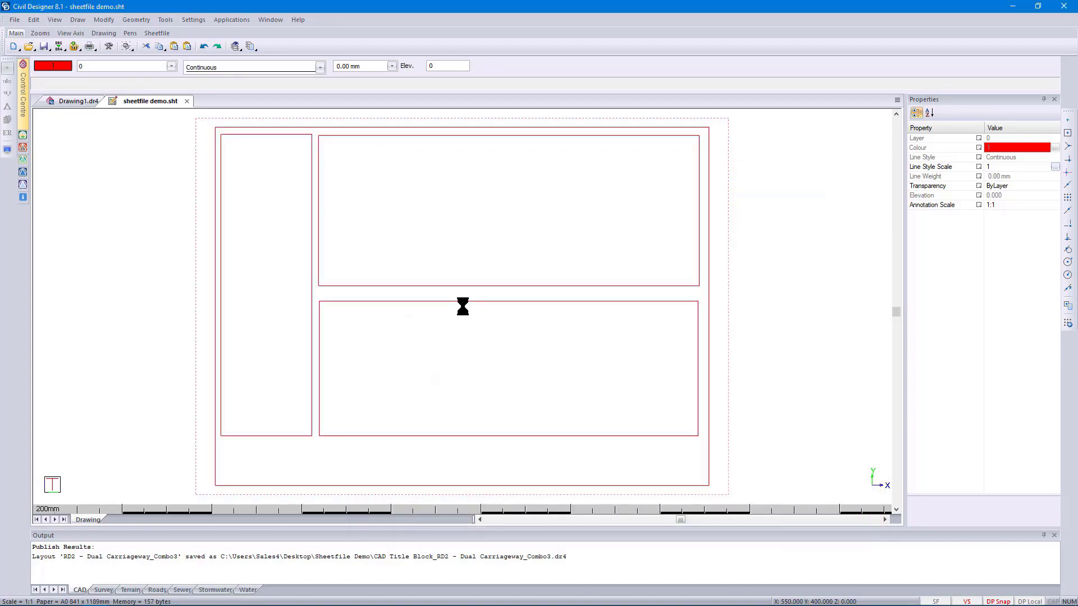
- Load the CAD Title Block.dr4 drawing into the sheet file, placing its reference point at the centre of the global region
left_click(14, 19)
left_click(39, 58)
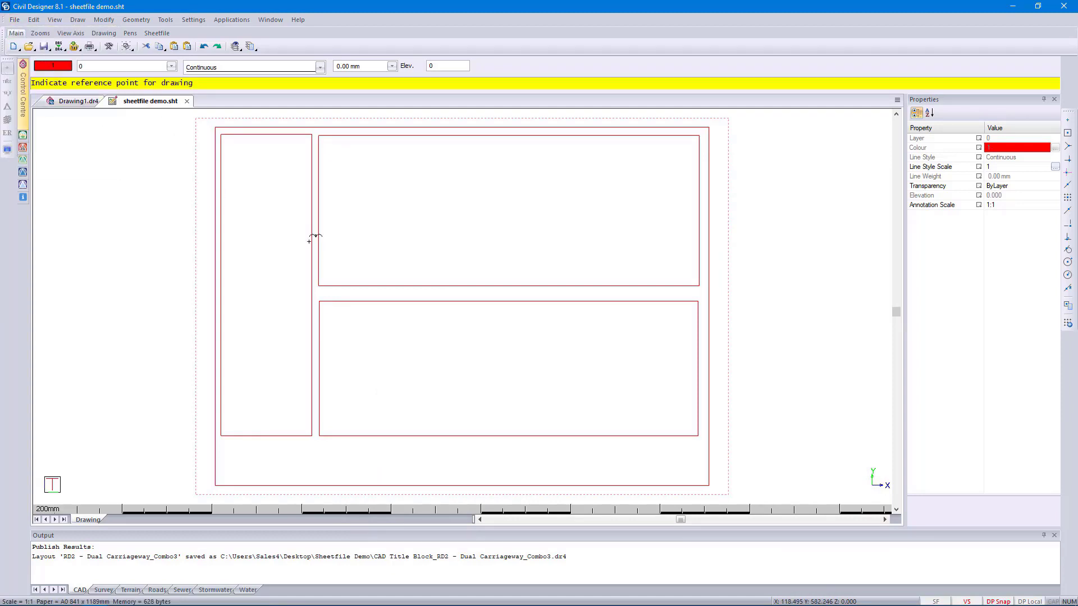
left_click(413, 243)
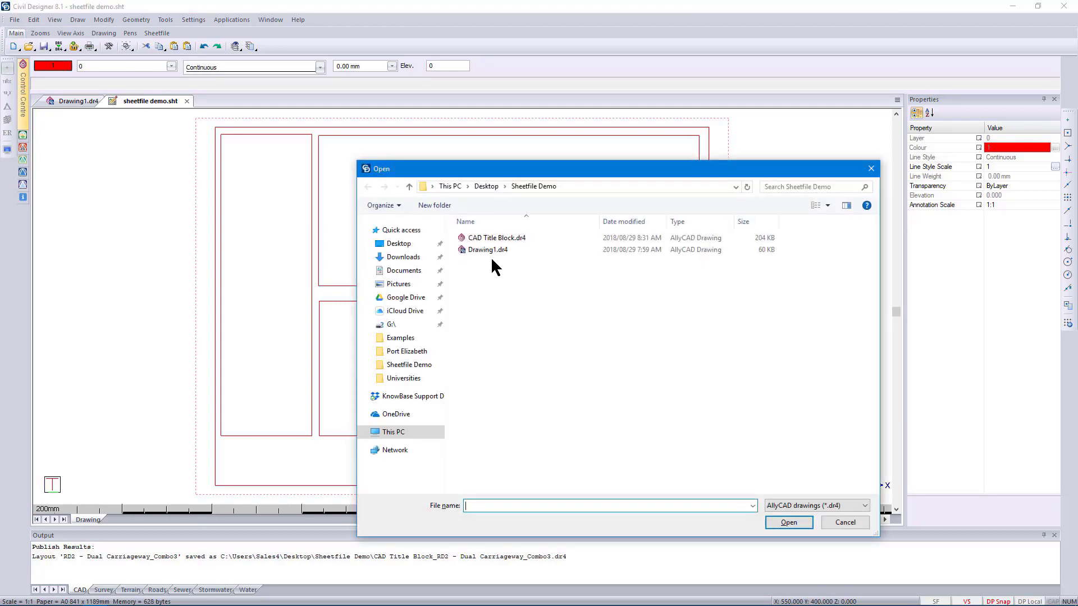
left_click(514, 238)
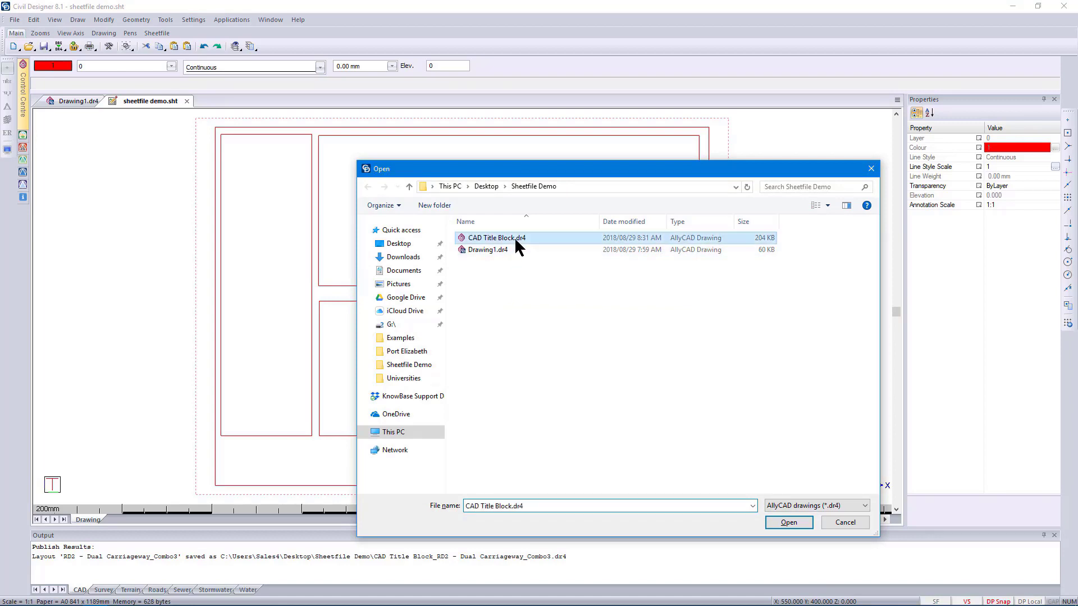
left_click(784, 522)
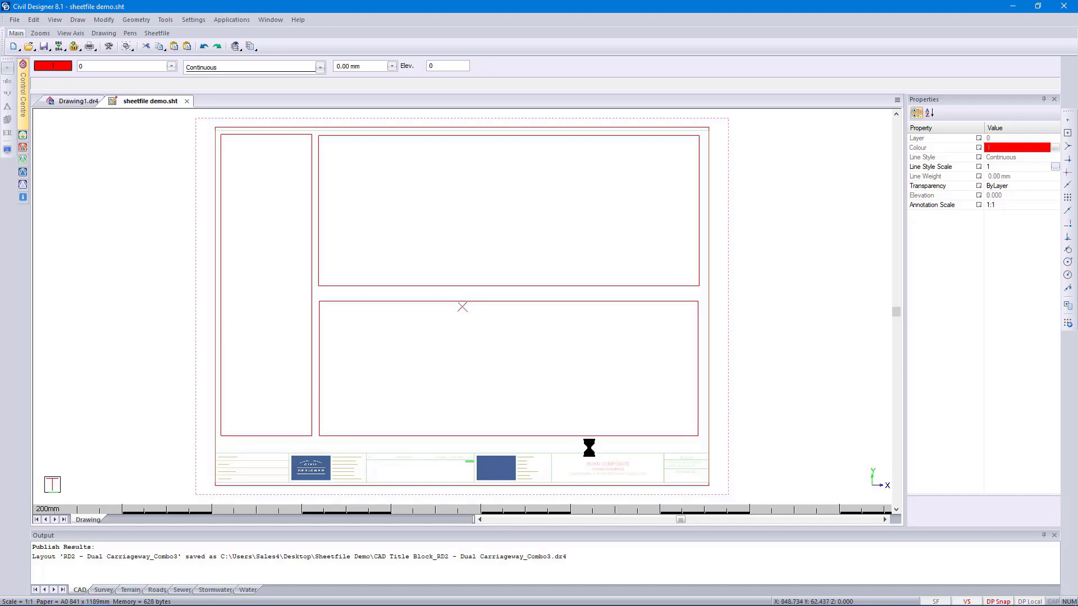
- Examine the loaded title block along the sheet's lower edge, including its signature fields, logos, drawing title and scales
middle_click_drag(594, 455, 561, 391)
scroll(531, 298, "up", 1)
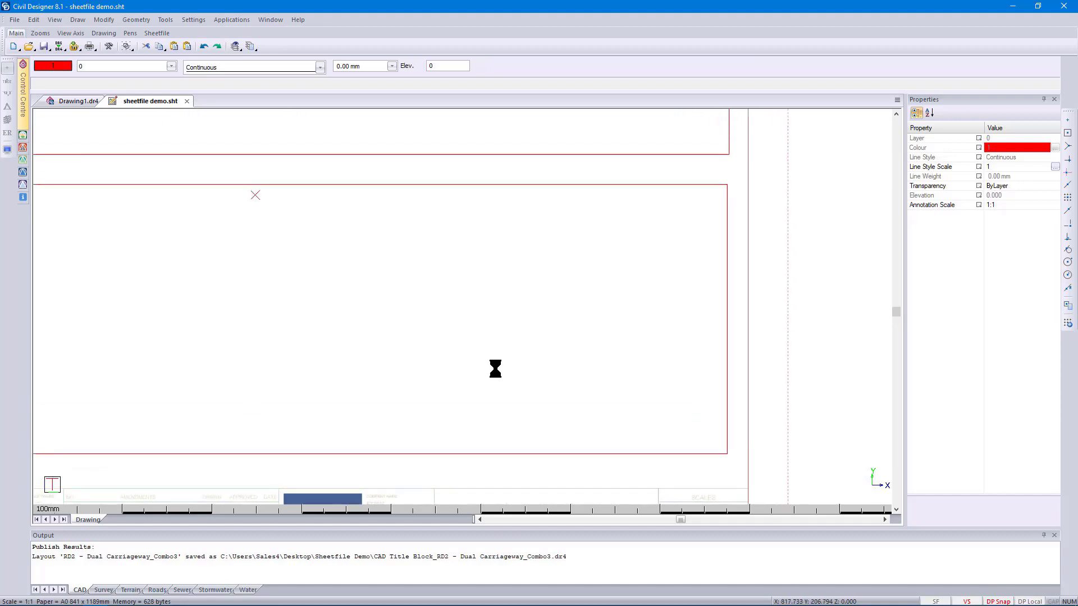
scroll(496, 369, "down", 2)
scroll(462, 305, "up", 3)
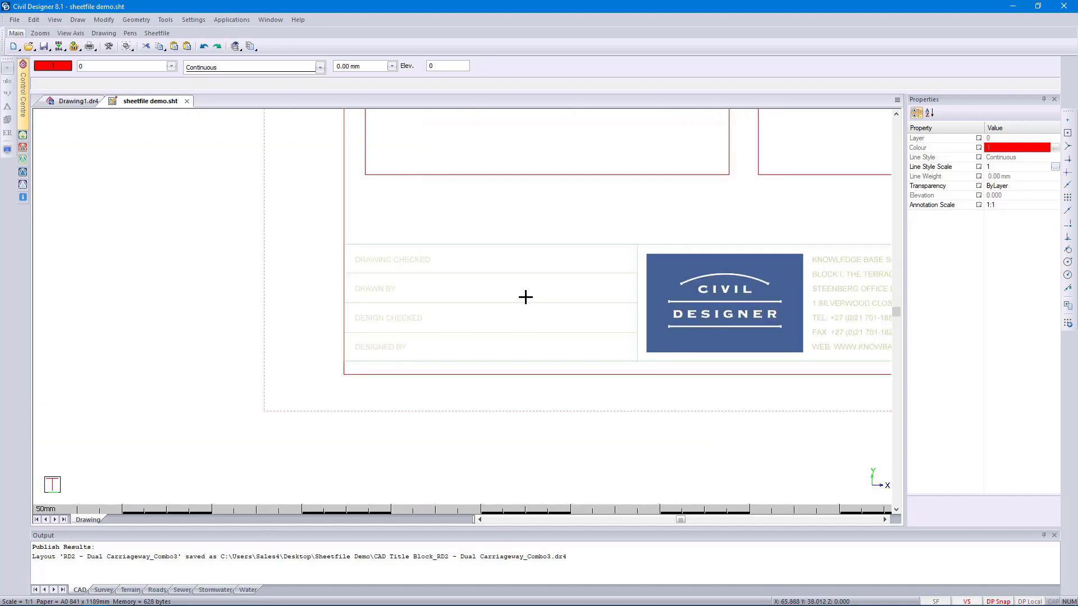
scroll(461, 306, "down", 3)
scroll(460, 306, "up", 3)
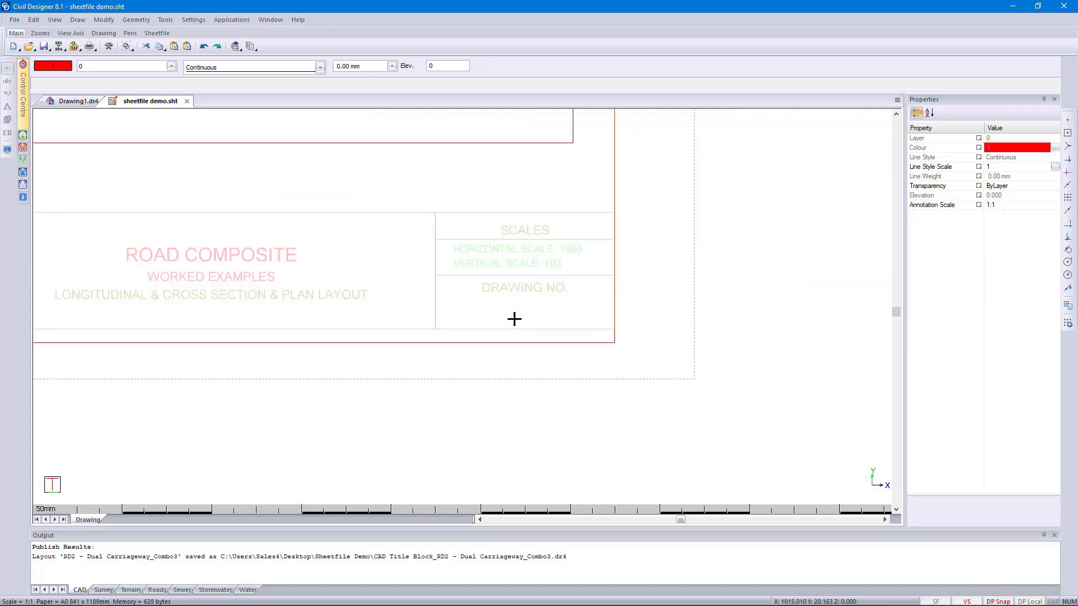
scroll(451, 311, "down", 3)
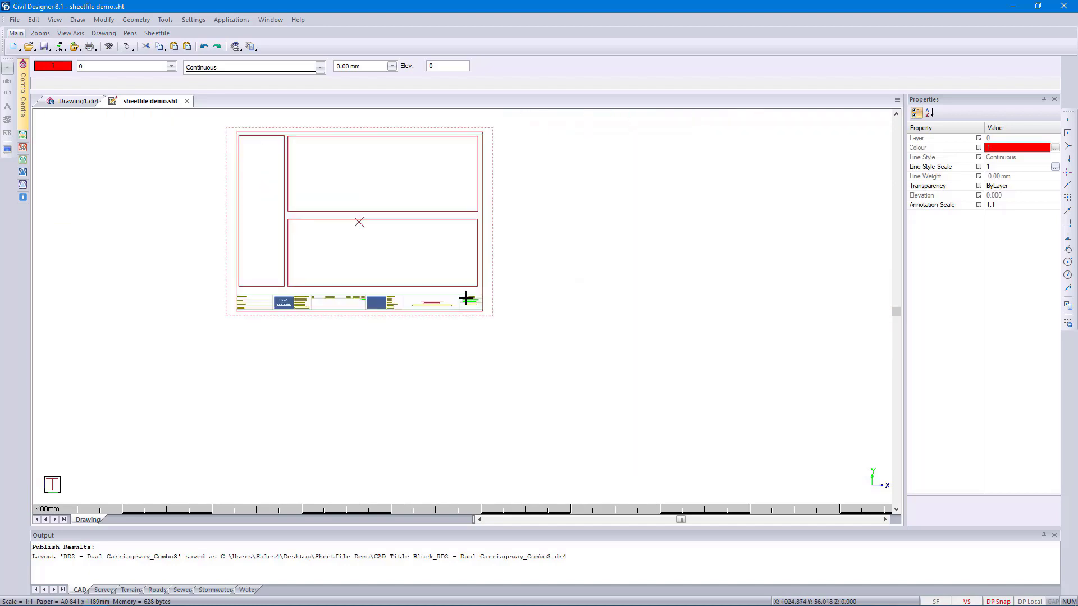
middle_click_drag(433, 245, 504, 302)
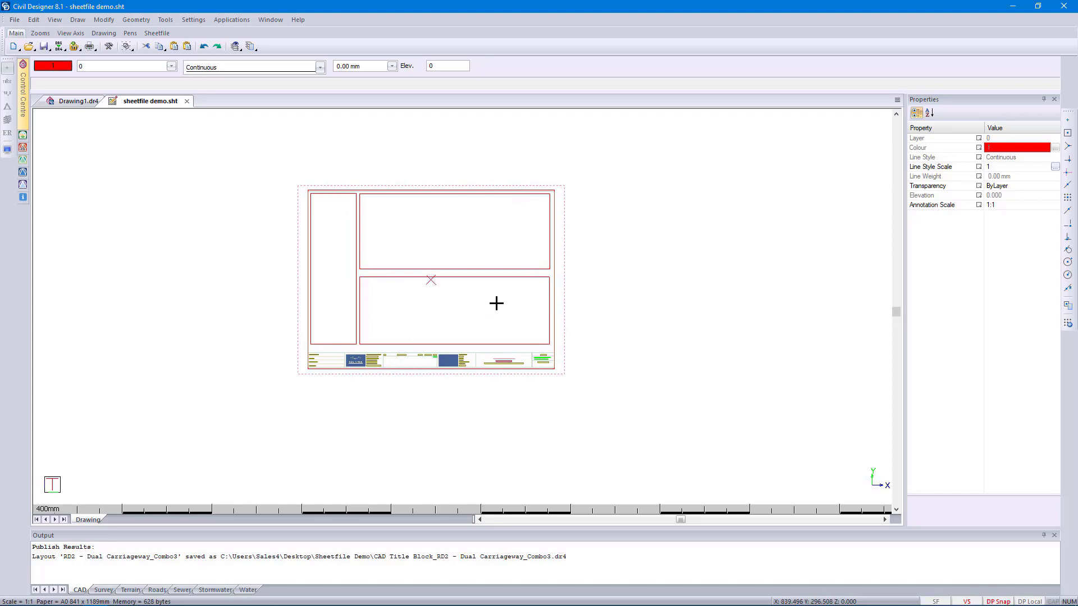
- Select the global region and stretch its right edge outward to about X 1121.4, between the title block frame and paper edge
scroll(553, 372, "up", 5)
left_click_drag(316, 429, 298, 467)
scroll(322, 411, "down", 1)
scroll(462, 307, "down", 4)
scroll(458, 314, "up", 4)
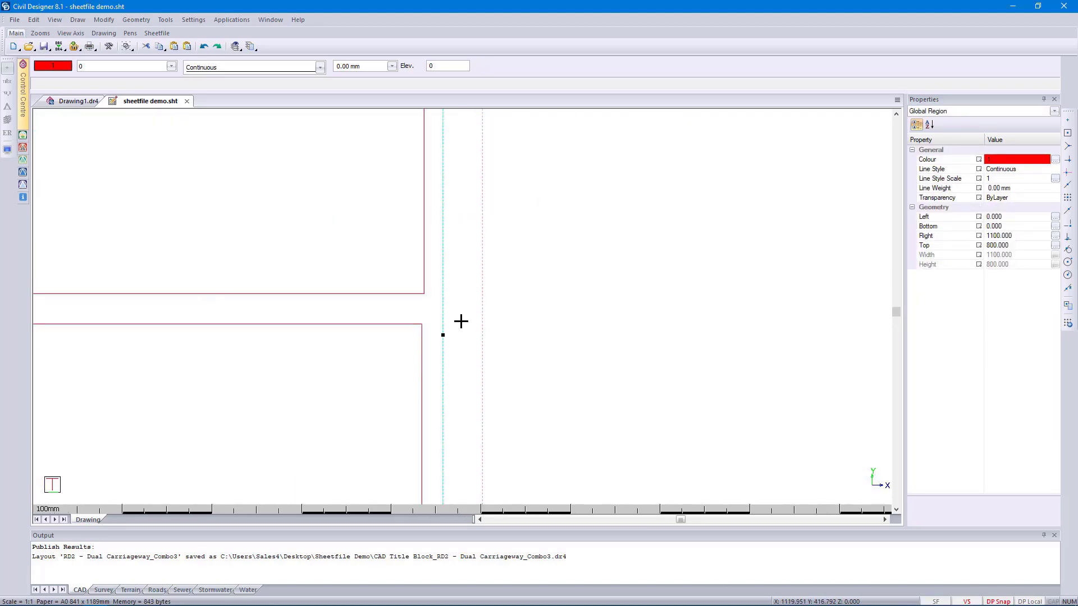
left_click(430, 326)
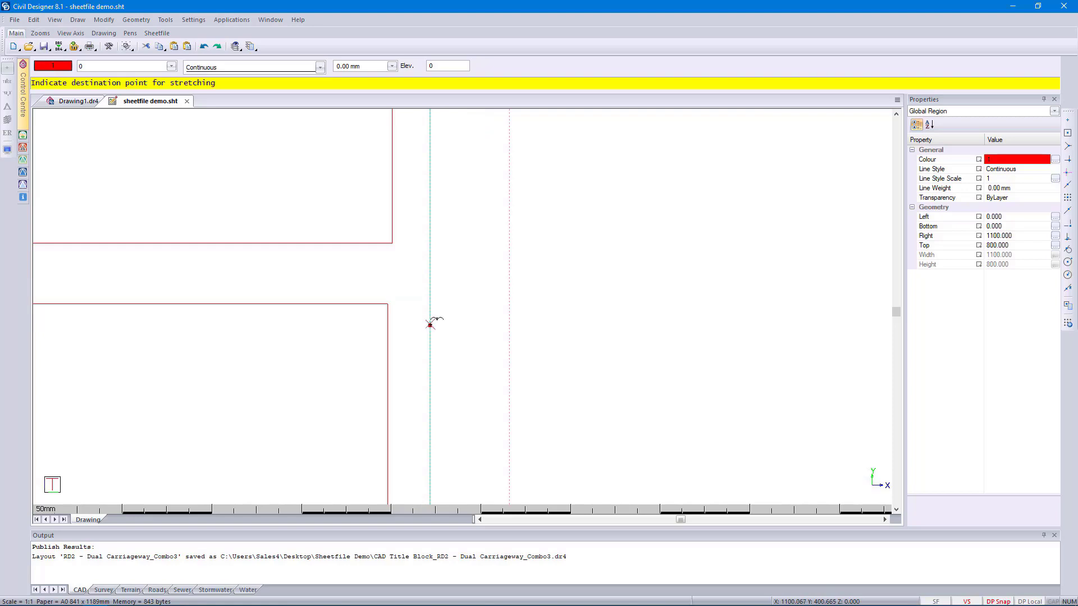
left_click(468, 323)
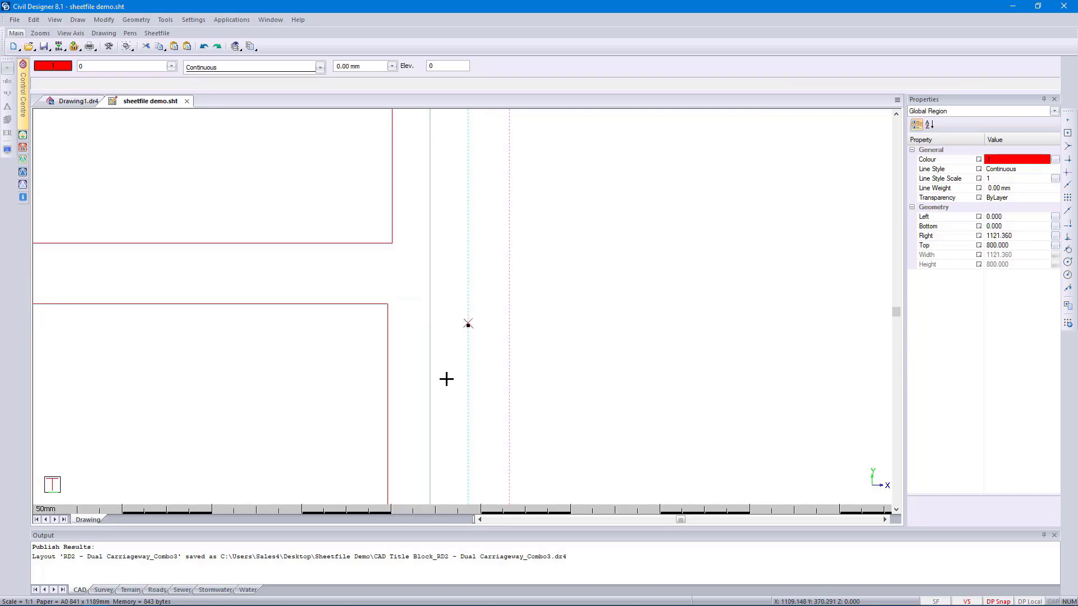
- Stretch the global region's bottom edge down to about Y -11.5, below the title block frame
scroll(462, 305, "down", 4)
scroll(463, 337, "up", 3)
scroll(465, 304, "up", 3)
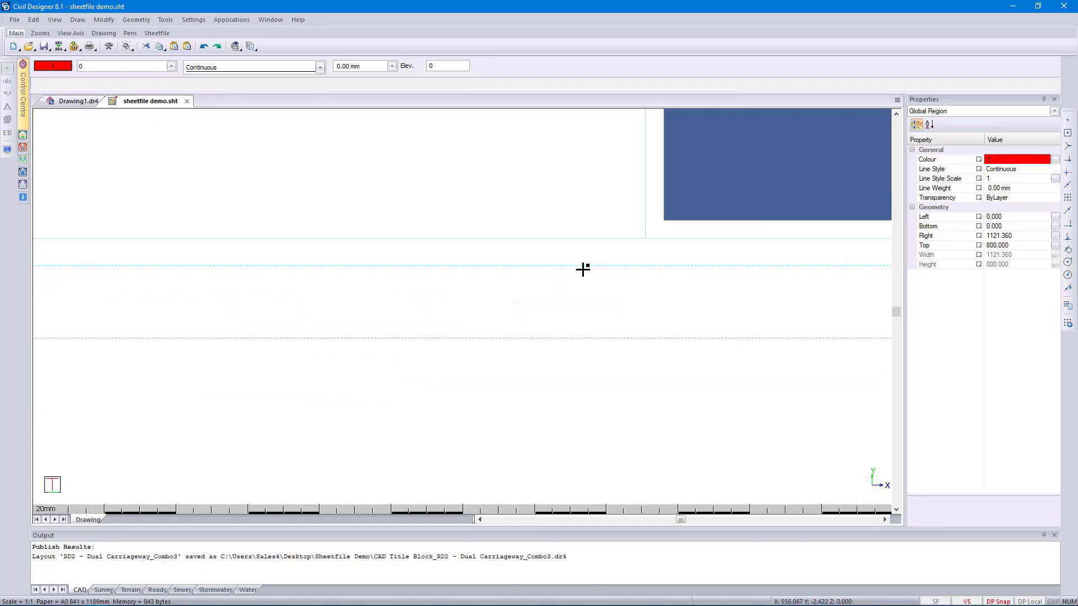
left_click(588, 264)
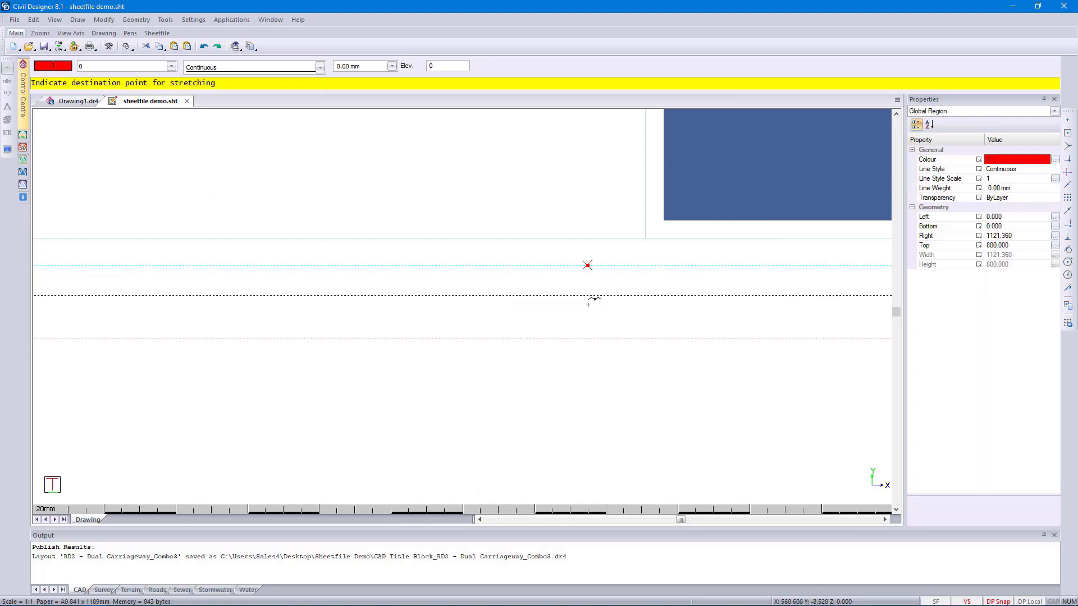
left_click(587, 302)
scroll(455, 306, "down", 5)
scroll(392, 235, "down", 2)
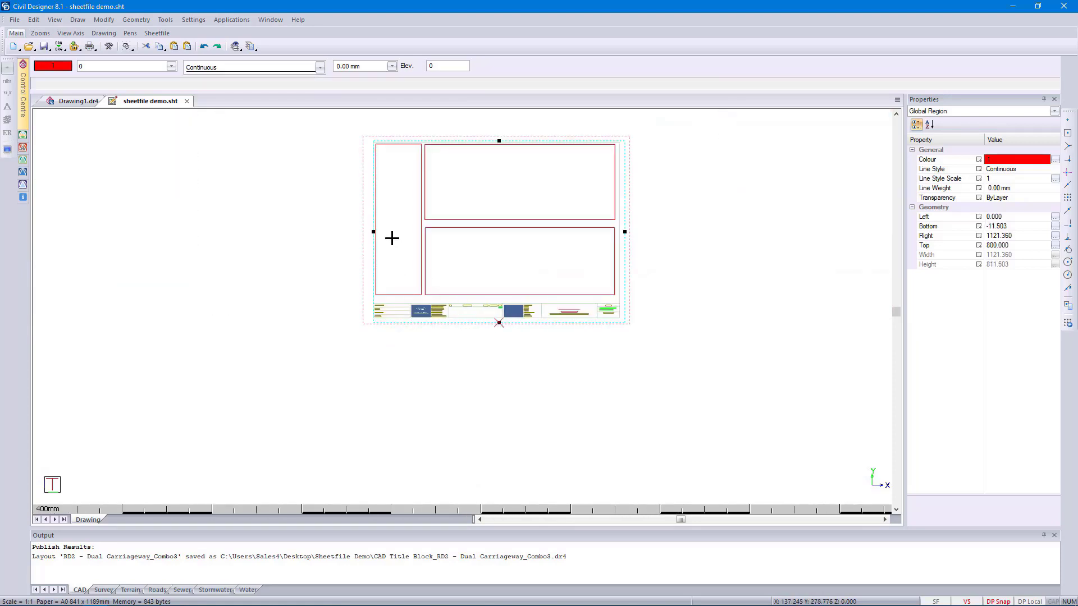
- Stretch the global region's left edge outward to about X -23.6, between the title block frame and the paper edge
scroll(462, 307, "up", 6)
left_click(456, 315)
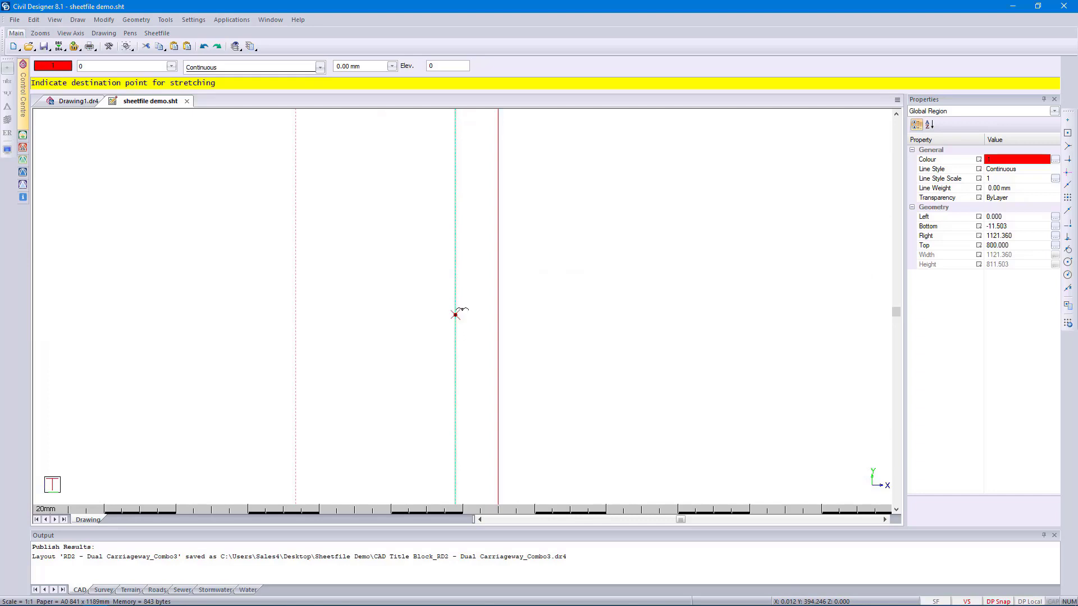
left_click(371, 320)
scroll(454, 298, "down", 3)
scroll(453, 299, "down", 2)
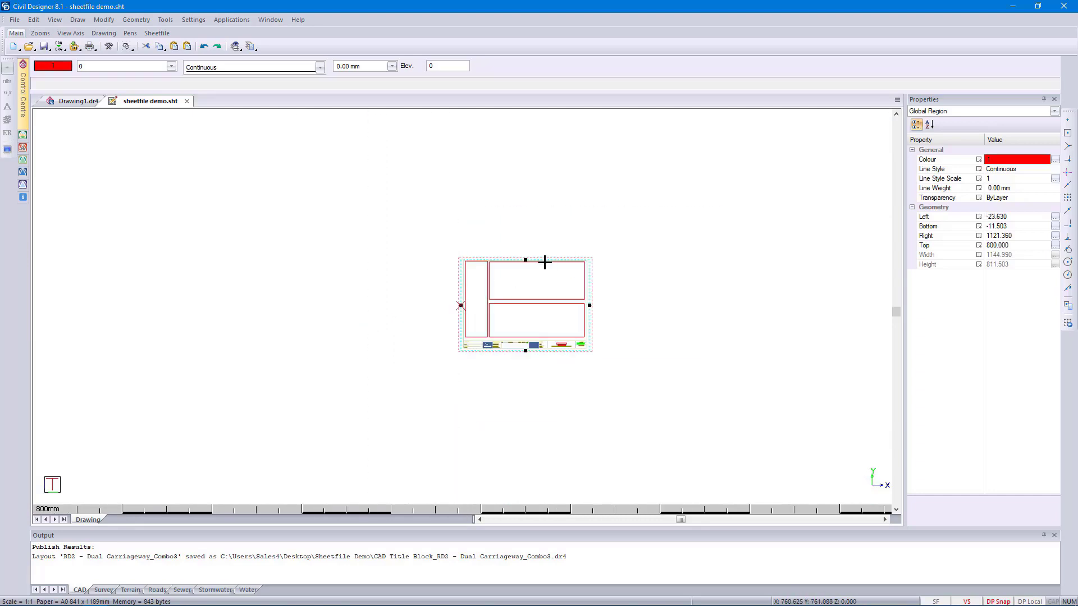
- Stretch the global region's top edge upward to lie between the title block frame and the paper edge, and clear the selection
scroll(418, 308, "up", 6)
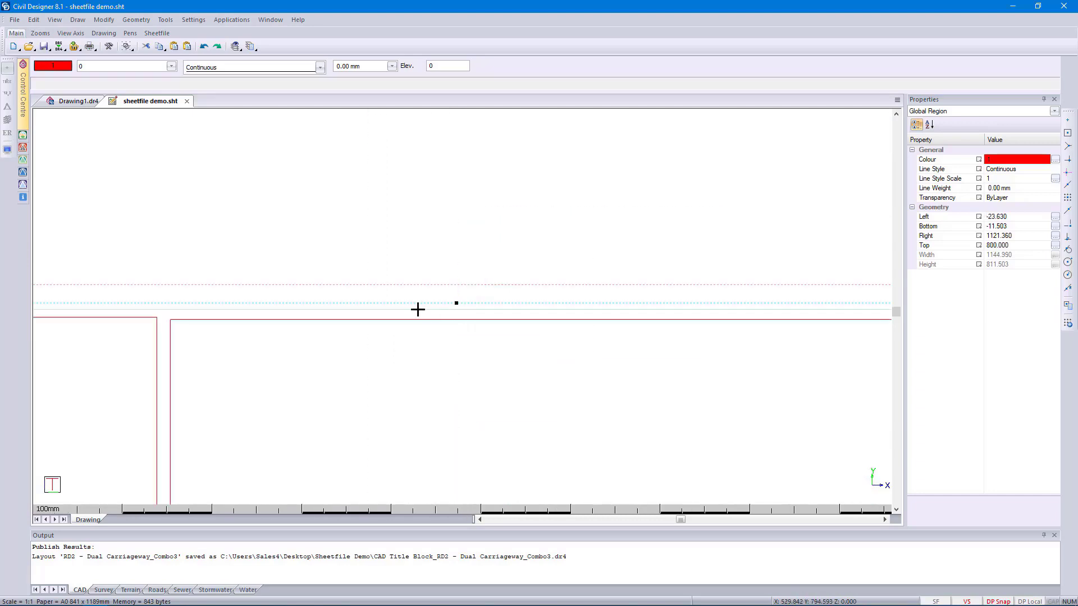
left_click(461, 302)
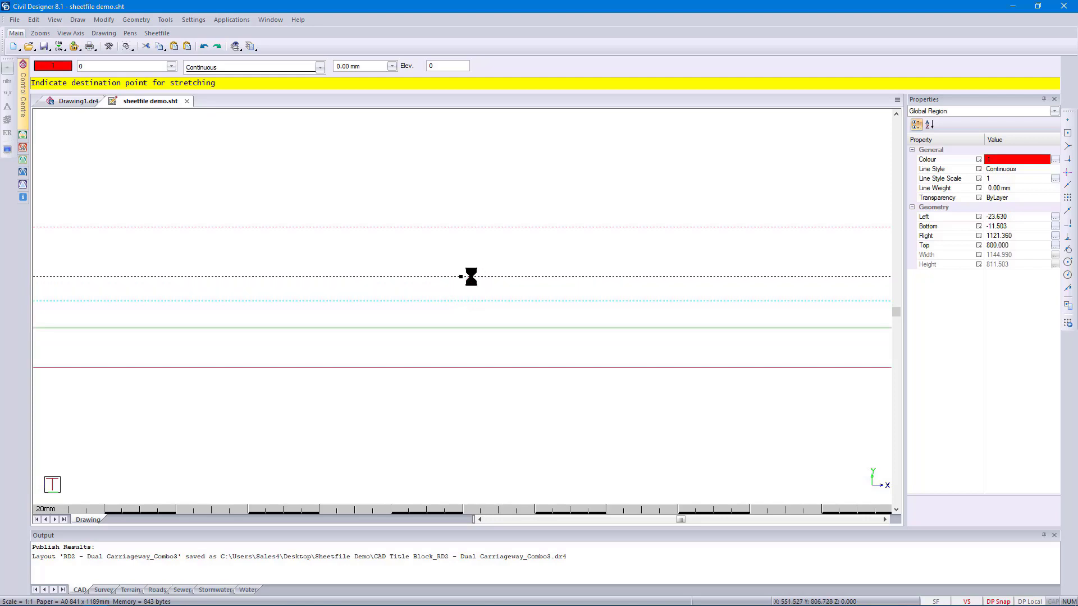
left_click(469, 274)
scroll(463, 307, "down", 3)
scroll(462, 307, "down", 1)
middle_click_drag(493, 385, 567, 333)
key("Escape")
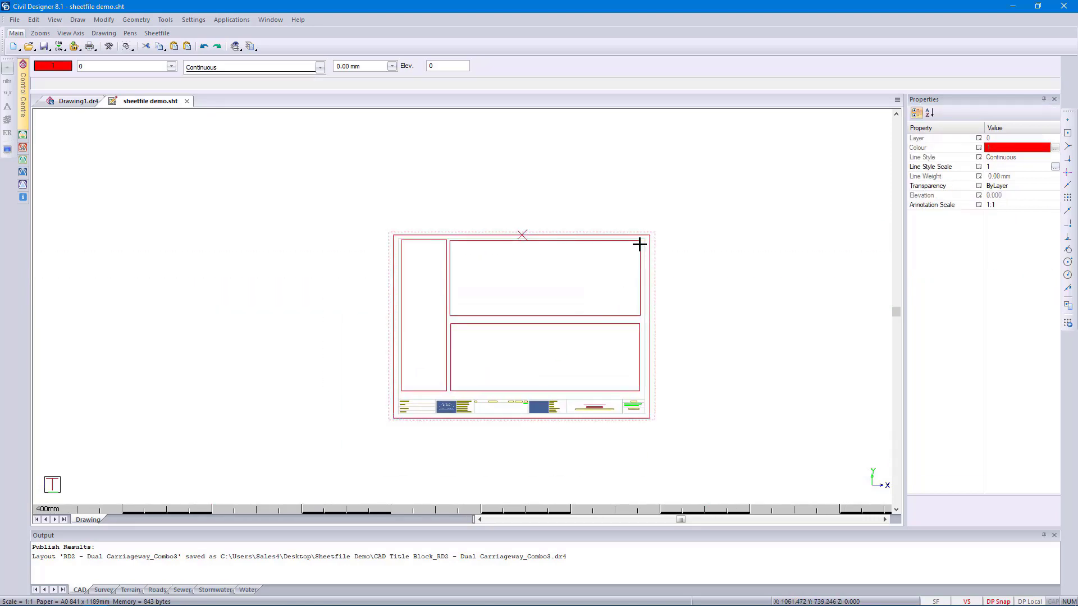
- Select the plan region and stretch its right edge to the title block frame at X 1100
scroll(639, 242, "up", 3)
scroll(463, 300, "up", 3)
left_click(445, 318)
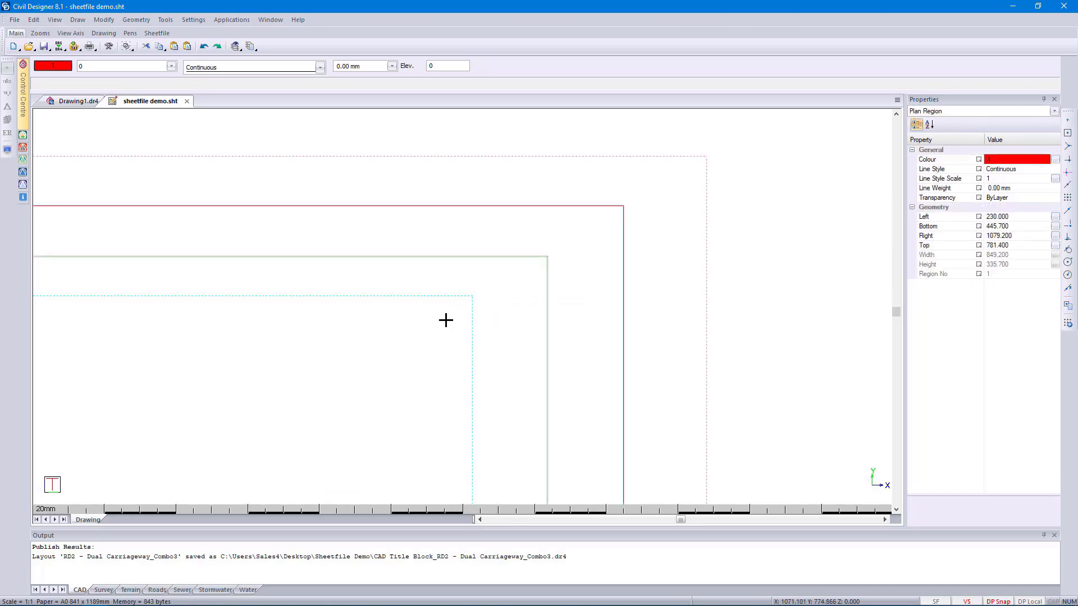
scroll(462, 306, "down", 4)
scroll(463, 318, "up", 3)
scroll(455, 322, "down", 1)
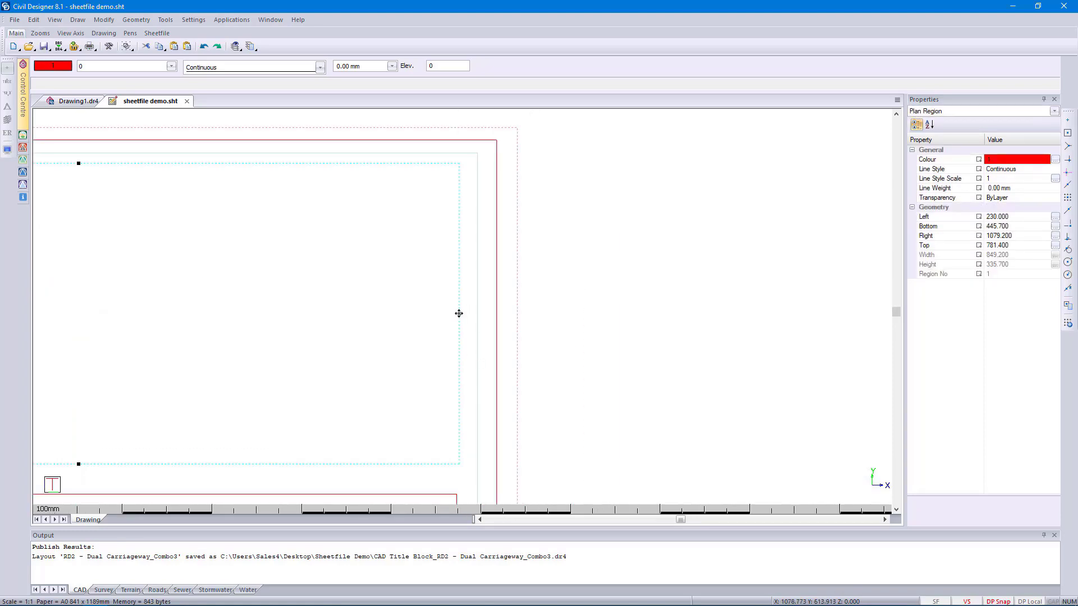
left_click_drag(459, 313, 458, 313)
left_click(458, 313)
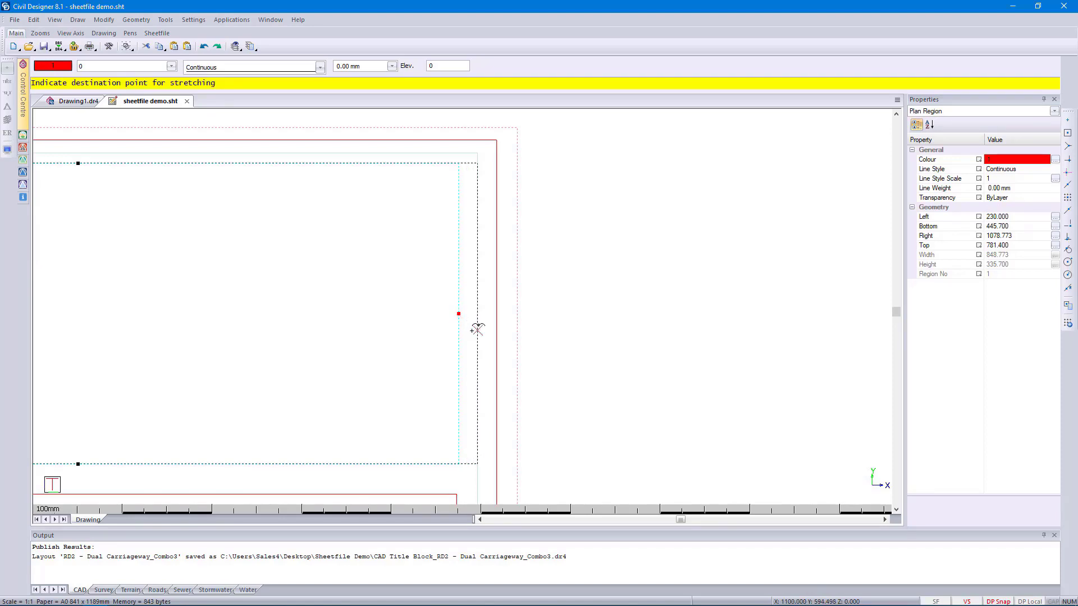
left_click(476, 317)
- Stretch the plan region's top edge up to the title block frame at Y 792.5
scroll(356, 275, "down", 2)
scroll(493, 288, "up", 2)
scroll(493, 289, "up", 2)
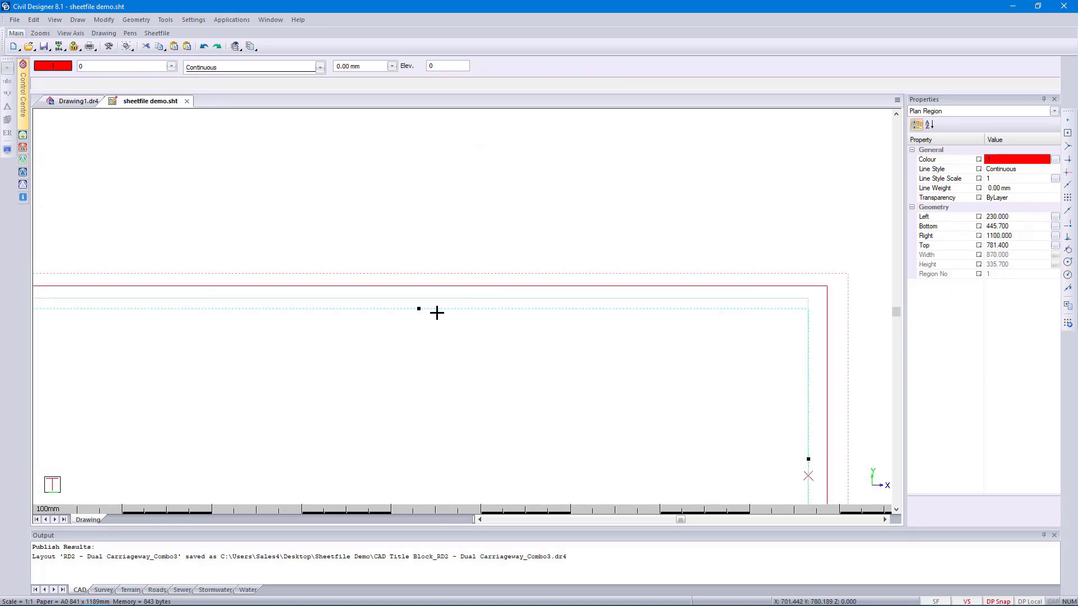
left_click(419, 308)
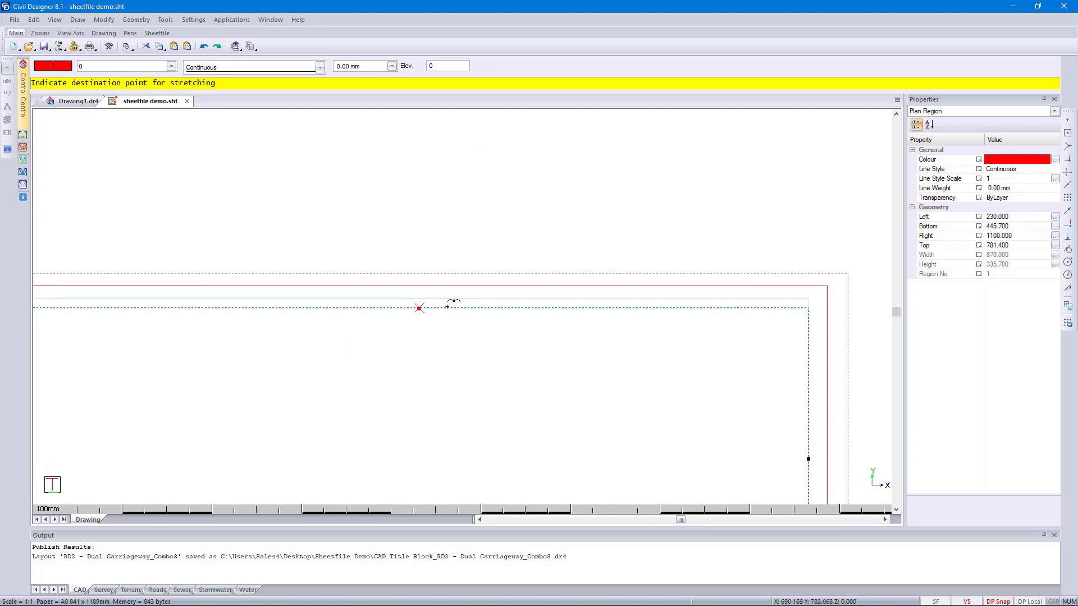
scroll(449, 307, "down", 4)
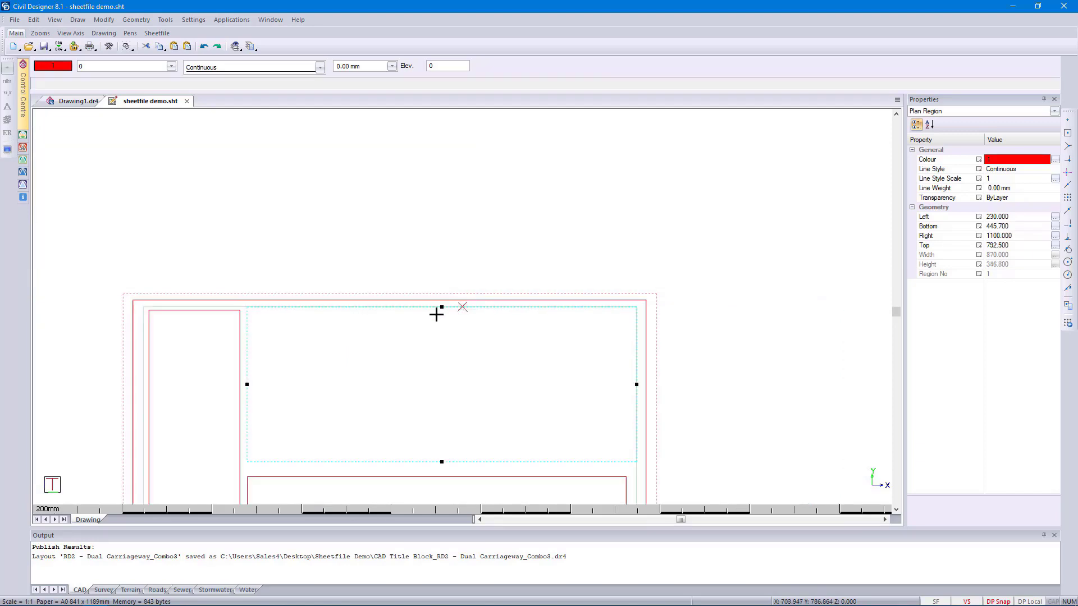
- Move the cross-section region so its top-left corner meets the title block frame's inner corner at X 0, Y 792.5
scroll(477, 301, "up", 6)
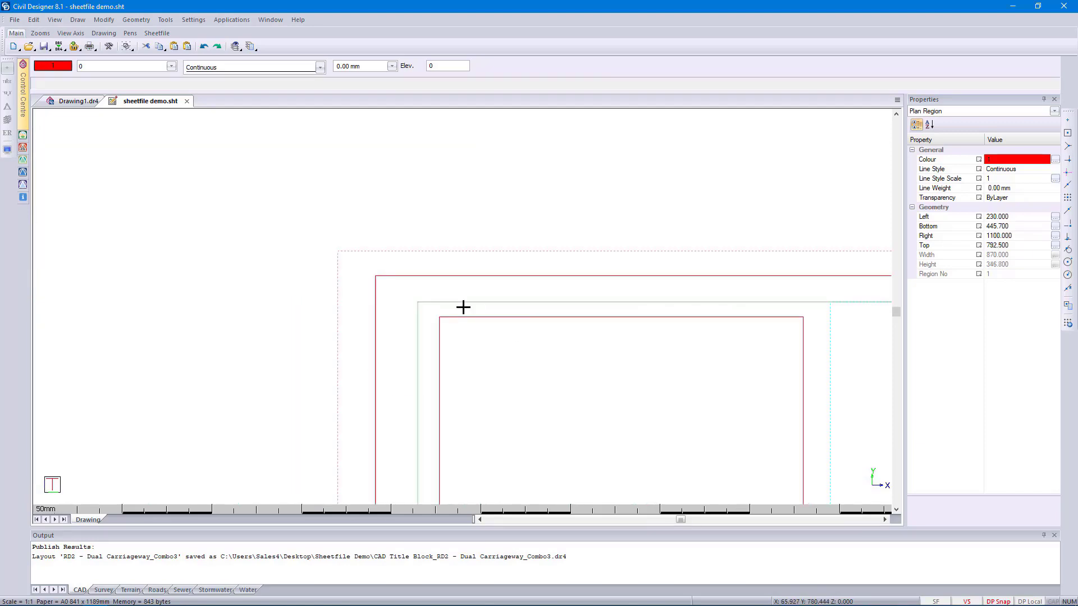
scroll(462, 306, "up", 2)
scroll(457, 318, "down", 2)
scroll(440, 276, "up", 1)
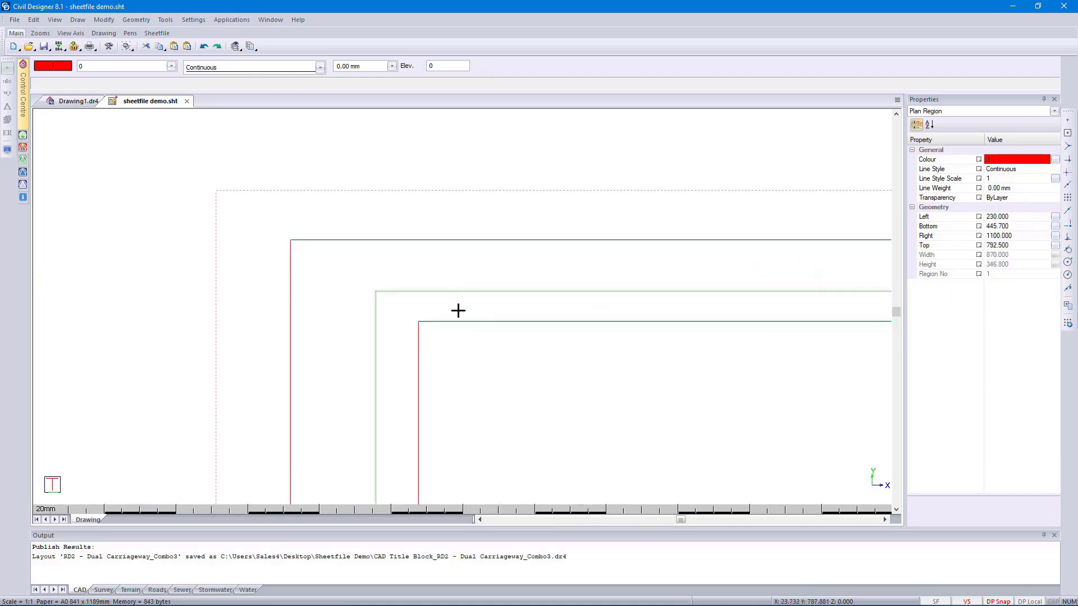
left_click(464, 310)
left_click(445, 340)
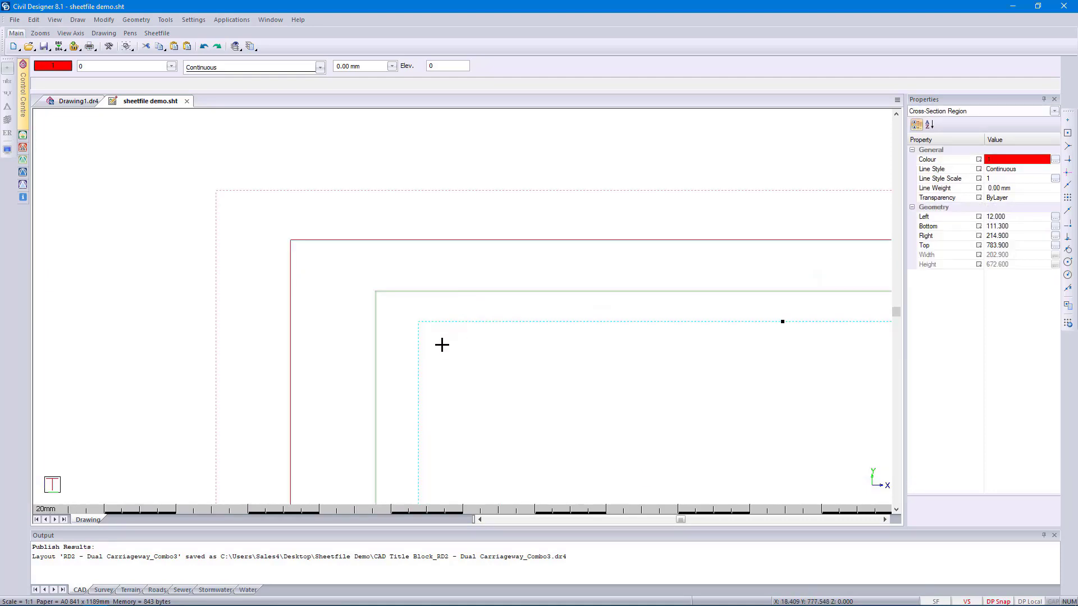
left_click(103, 20)
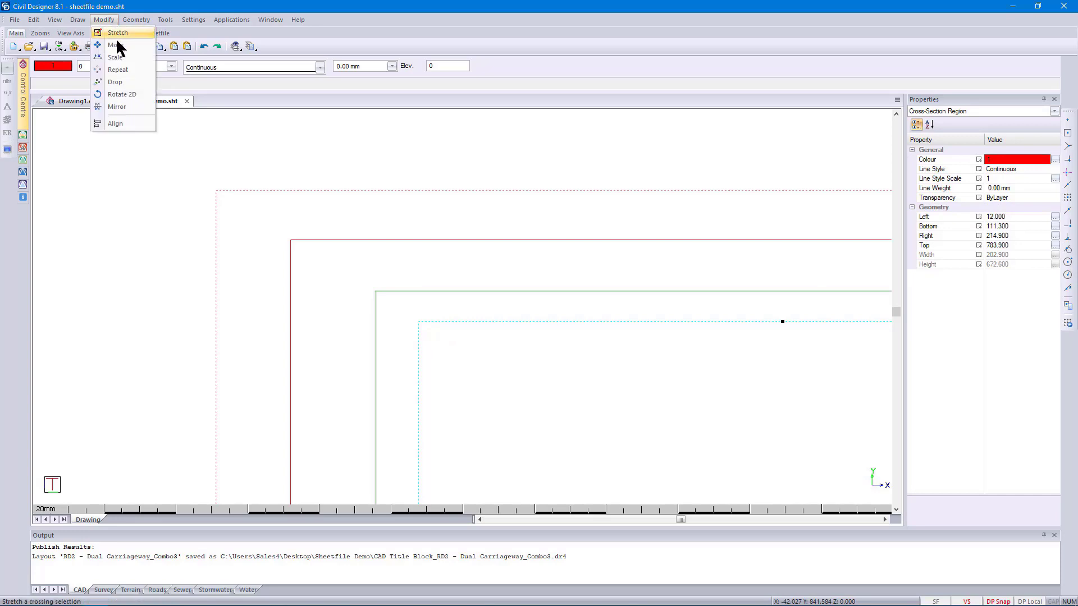
left_click(114, 34)
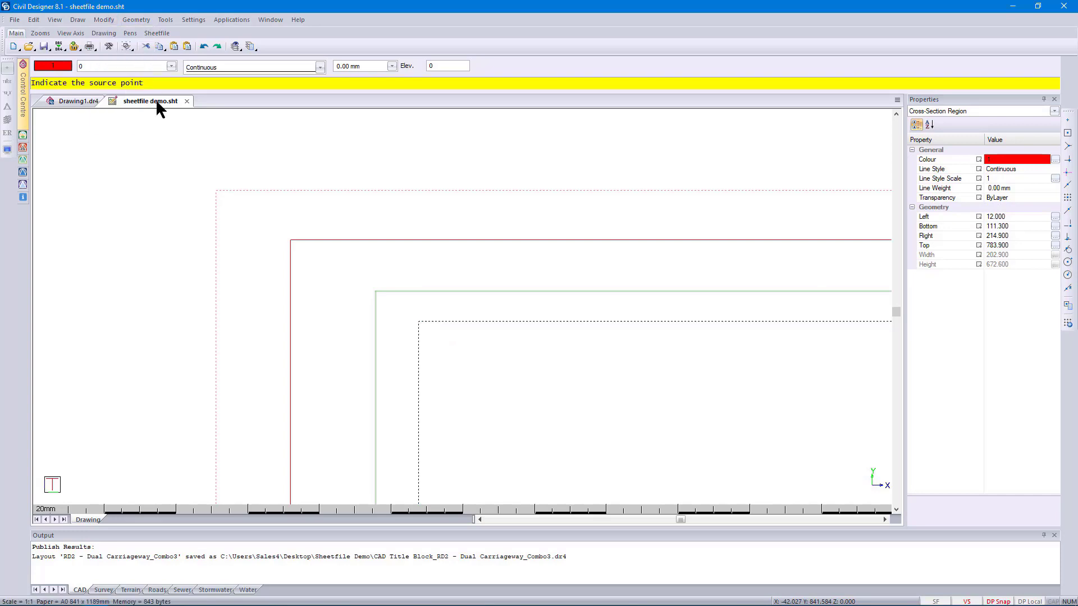
left_click(417, 320)
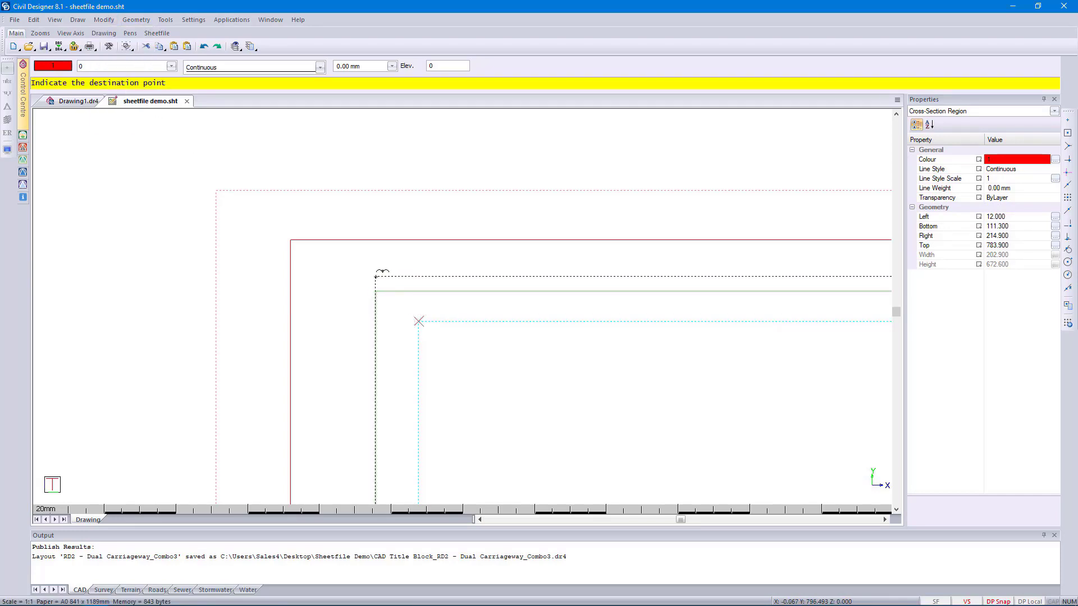
left_click(376, 291)
- Stretch the cross-section region's bottom edge down to the top of the title block at Y 72.5, and clear the selection
scroll(483, 376, "down", 5)
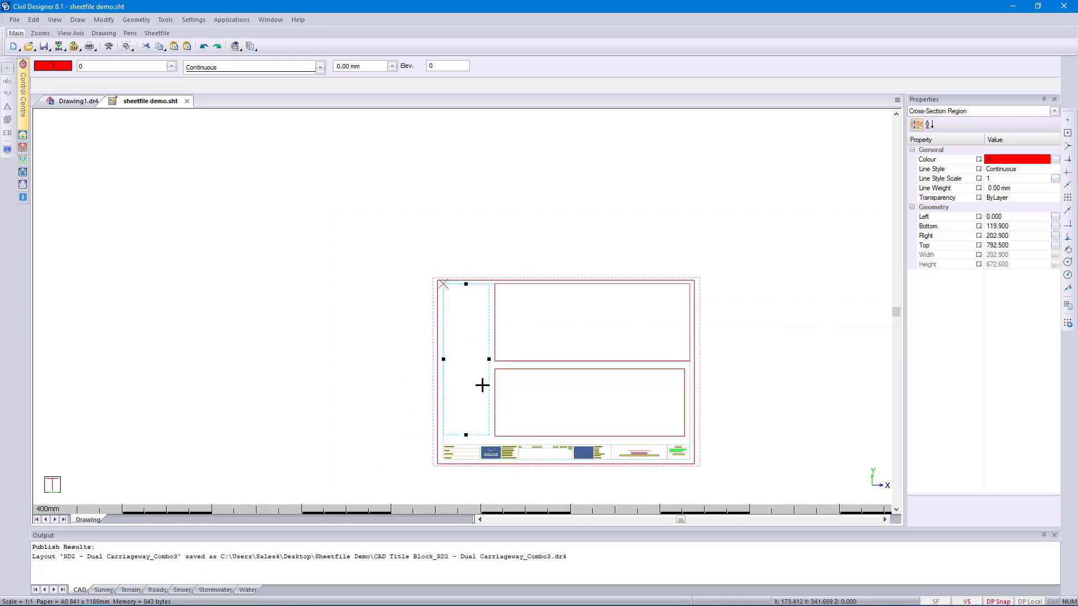
scroll(482, 385, "up", 3)
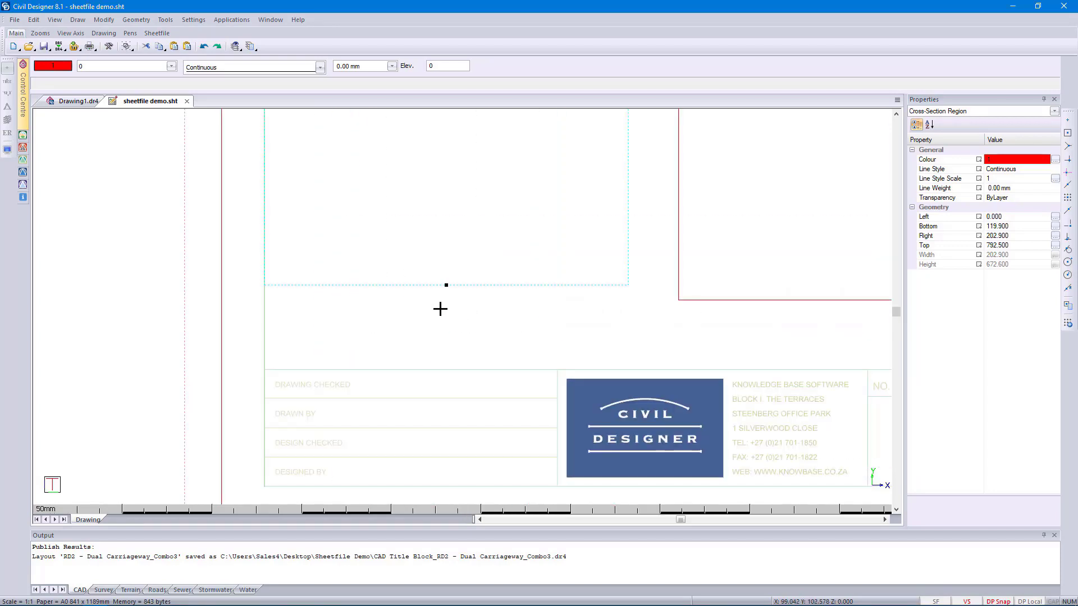
left_click(446, 285)
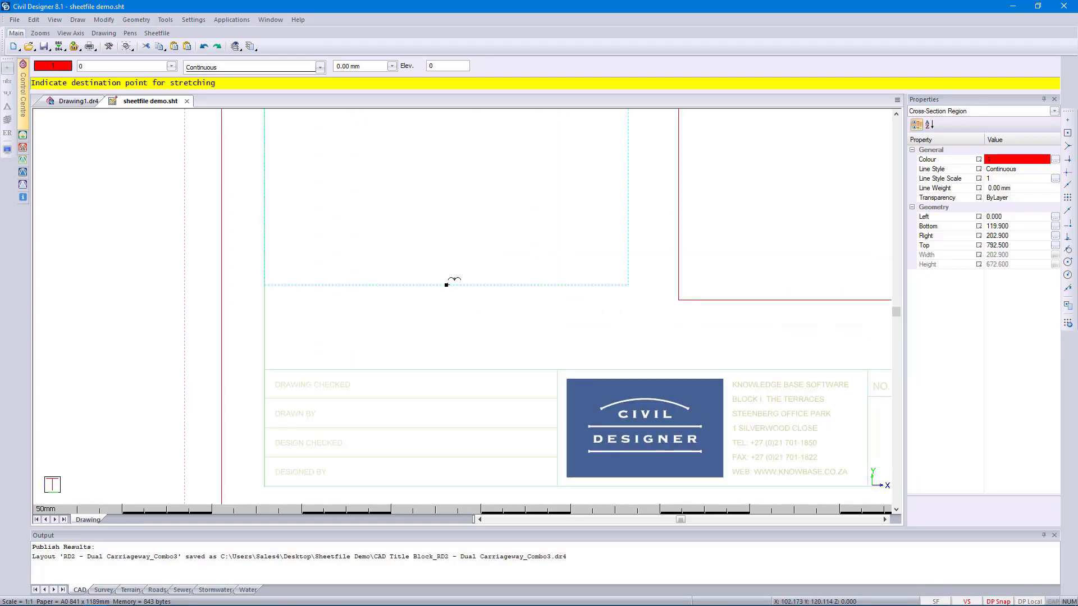
left_click(283, 361)
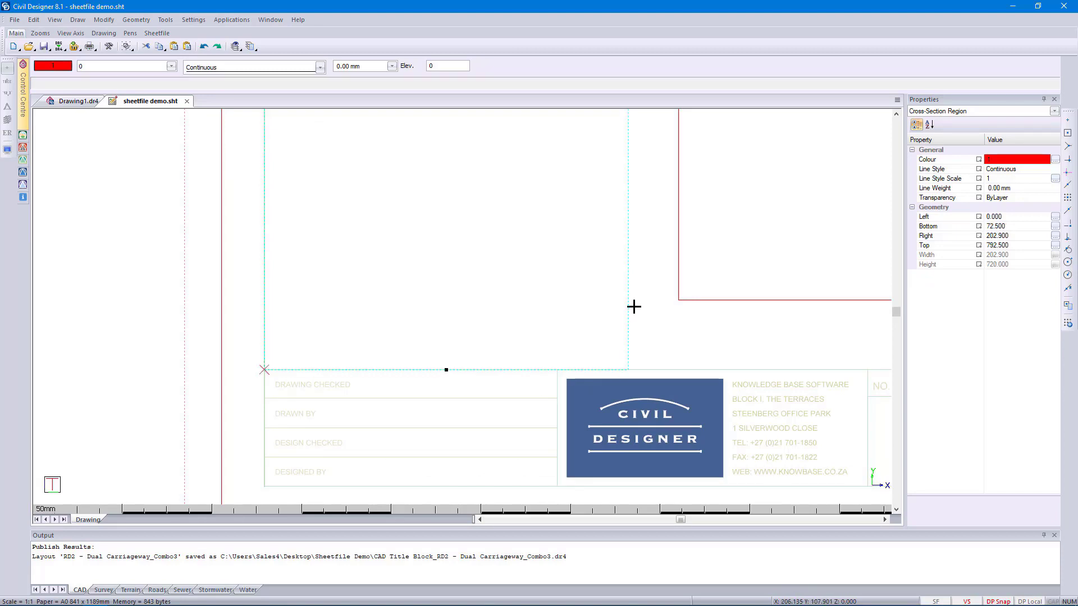
scroll(465, 299, "down", 3)
scroll(459, 321, "up", 2)
key("Escape")
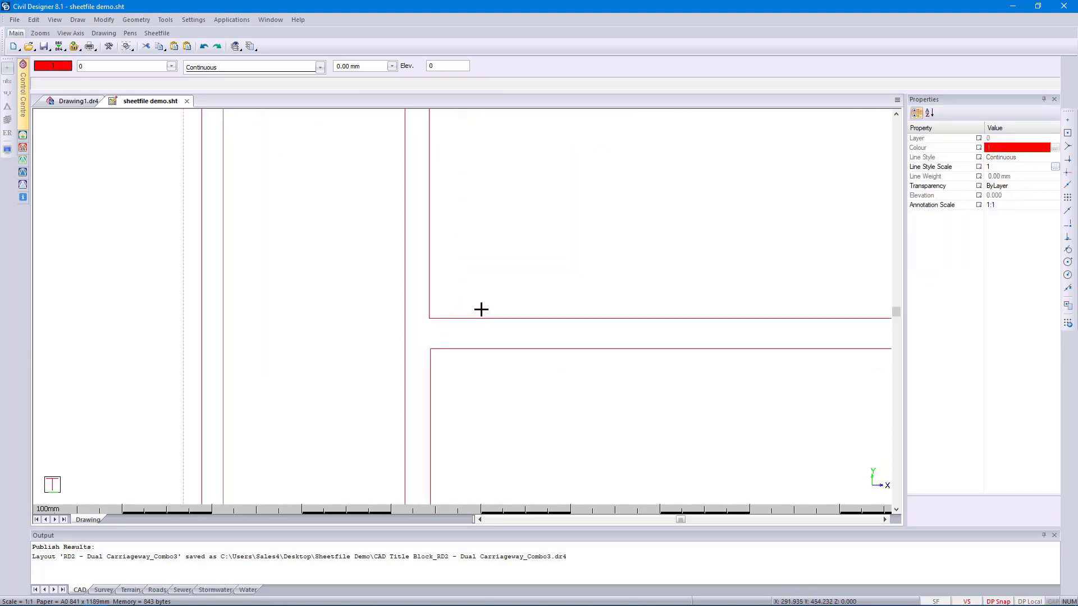
- Stretch the plan region's bottom edge to the long-section region's top edge at Y 411.9 and its left edge to the cross-section region
left_click(429, 319)
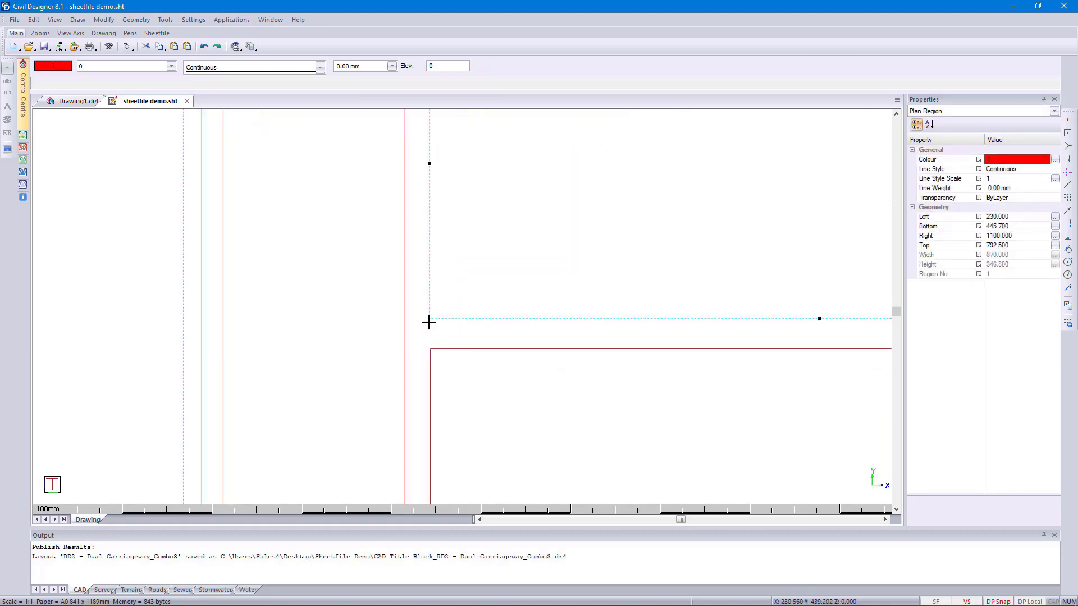
left_click(819, 318)
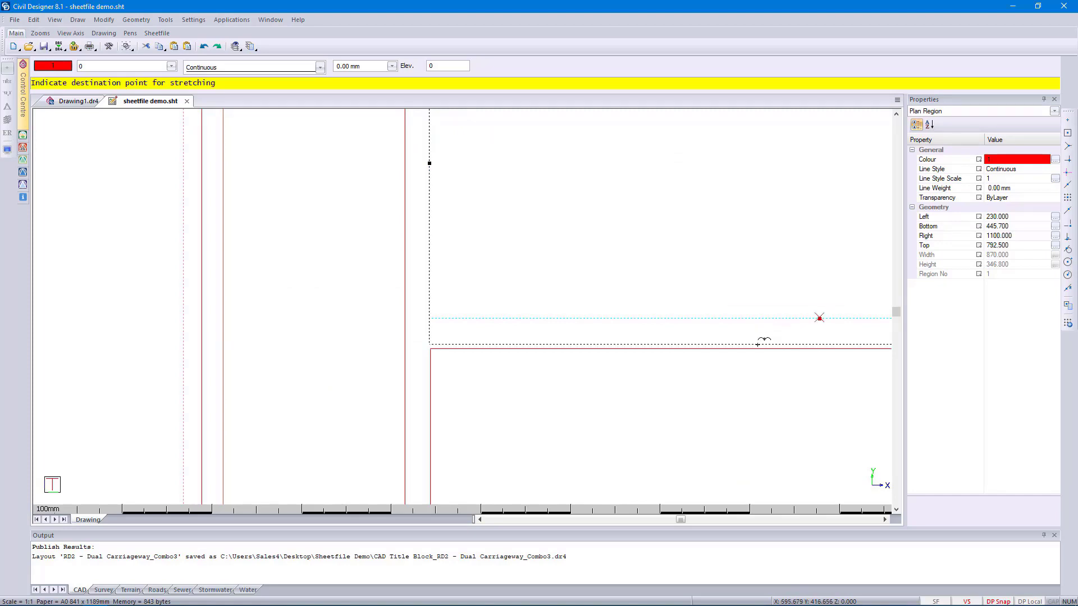
left_click(758, 349)
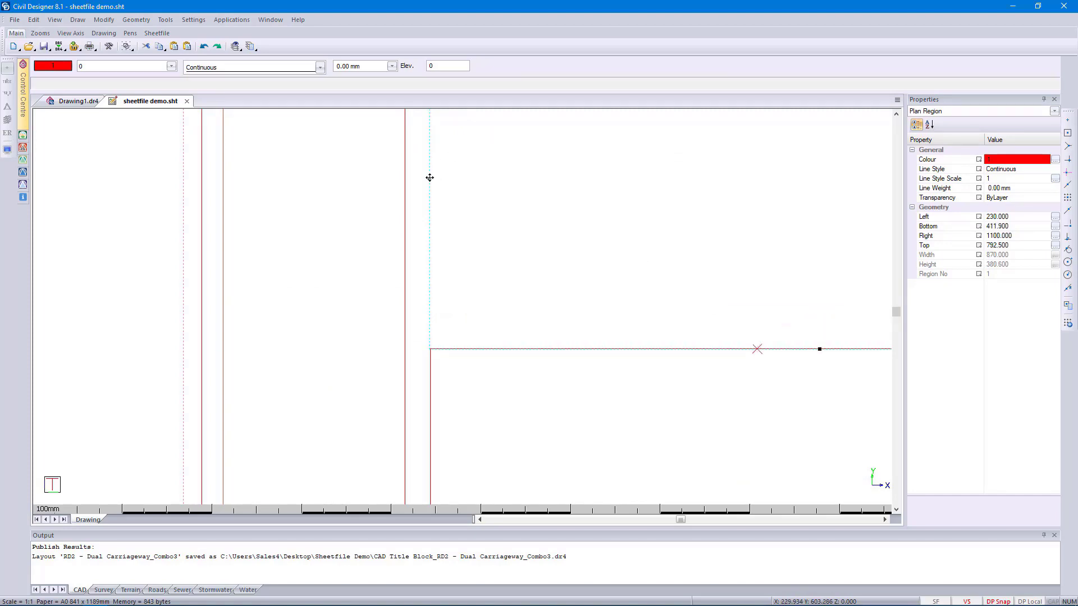
left_click(428, 177)
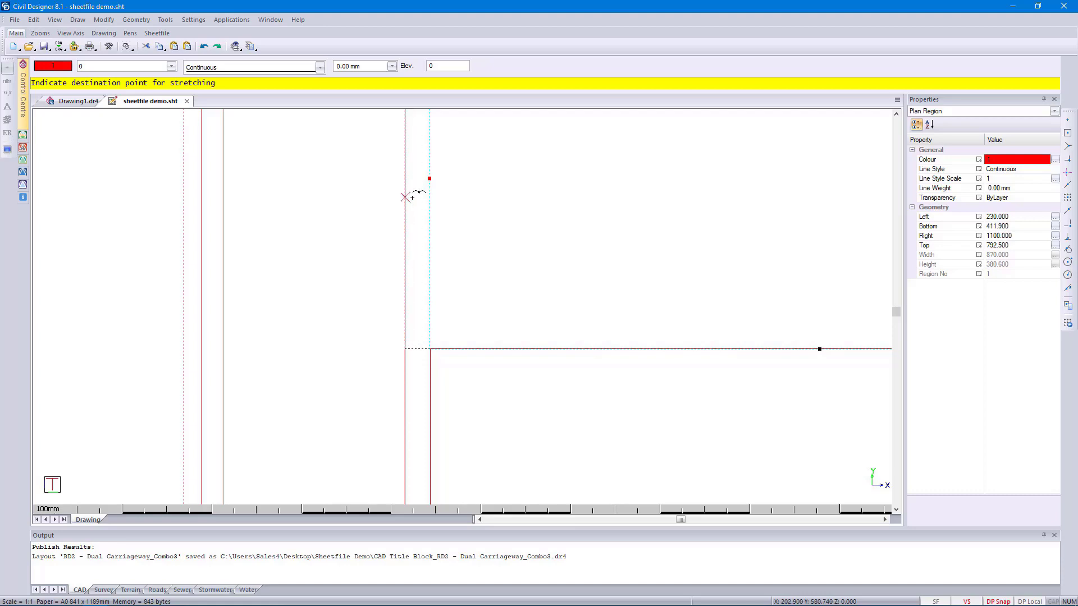
left_click(407, 196)
- Add the long-section region to the selection and stretch its left edge to the cross-section region's right edge
left_click(431, 405)
scroll(421, 409, "down", 2)
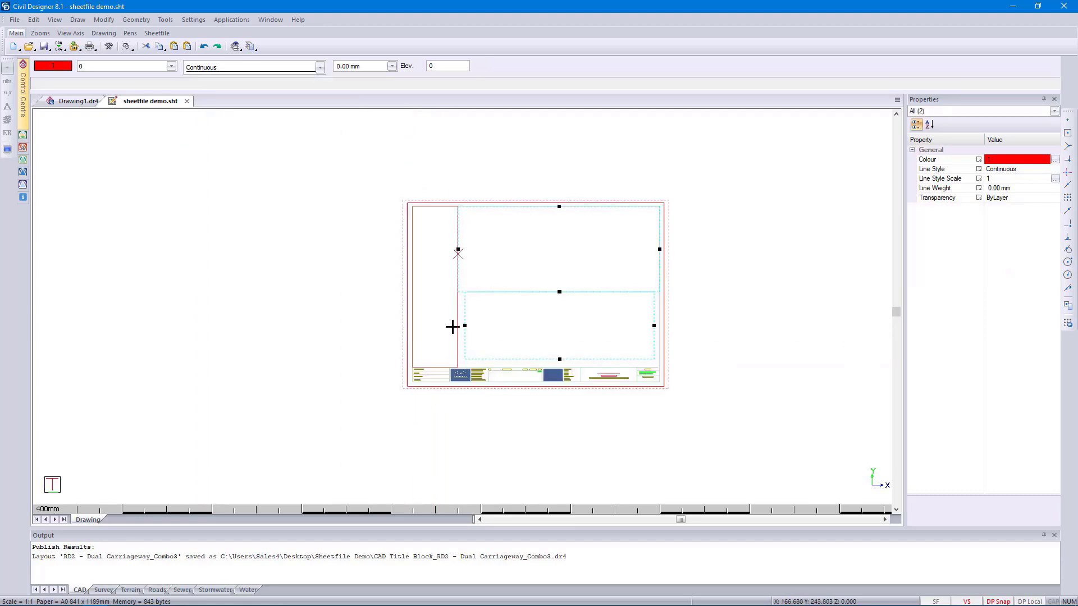
scroll(451, 327, "up", 2)
left_click(509, 305)
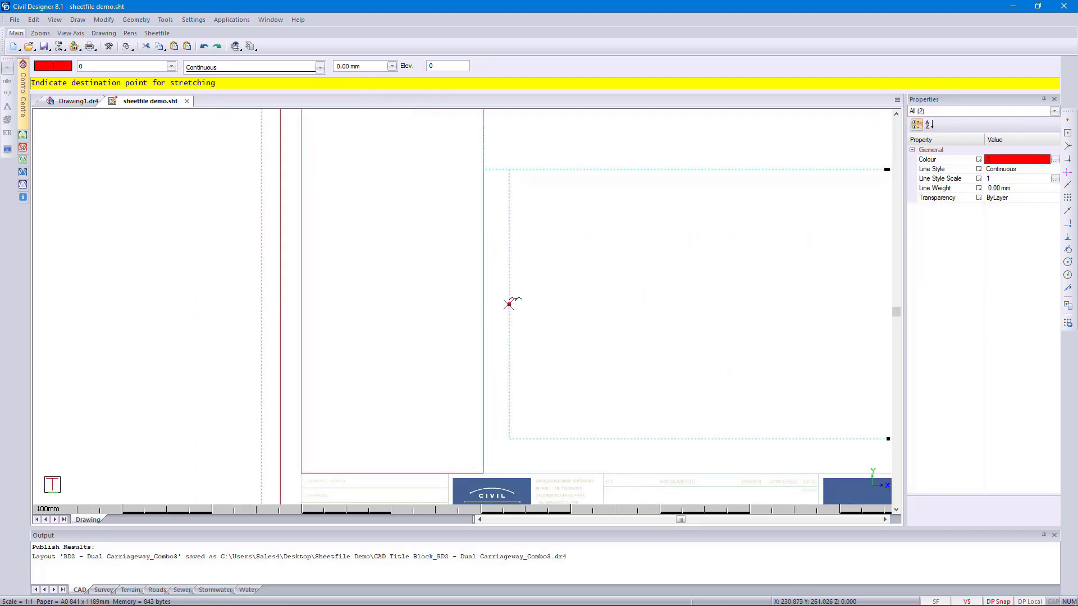
left_click(486, 308)
- Stretch the long-section region's bottom edge down to the top of the title block at Y 72.5
scroll(493, 313, "down", 2)
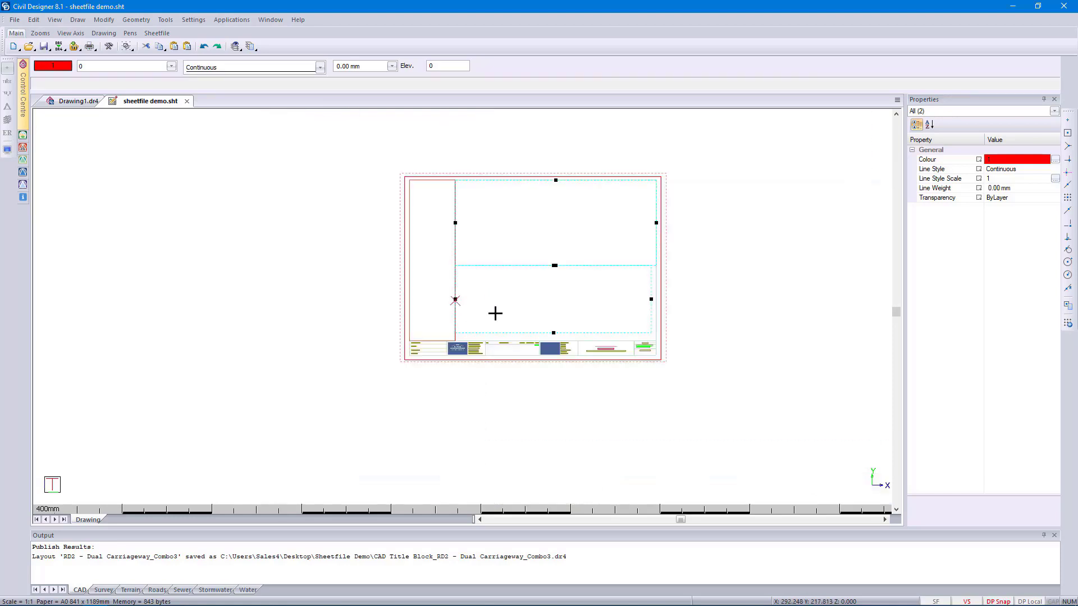
scroll(462, 313, "up", 3)
scroll(495, 346, "up", 2)
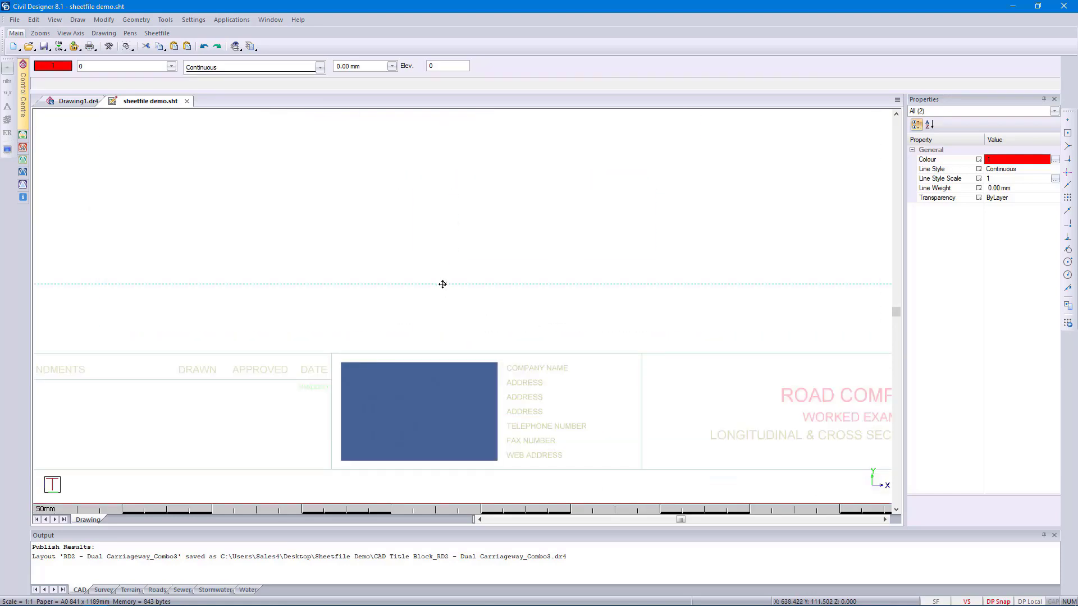
left_click(444, 284)
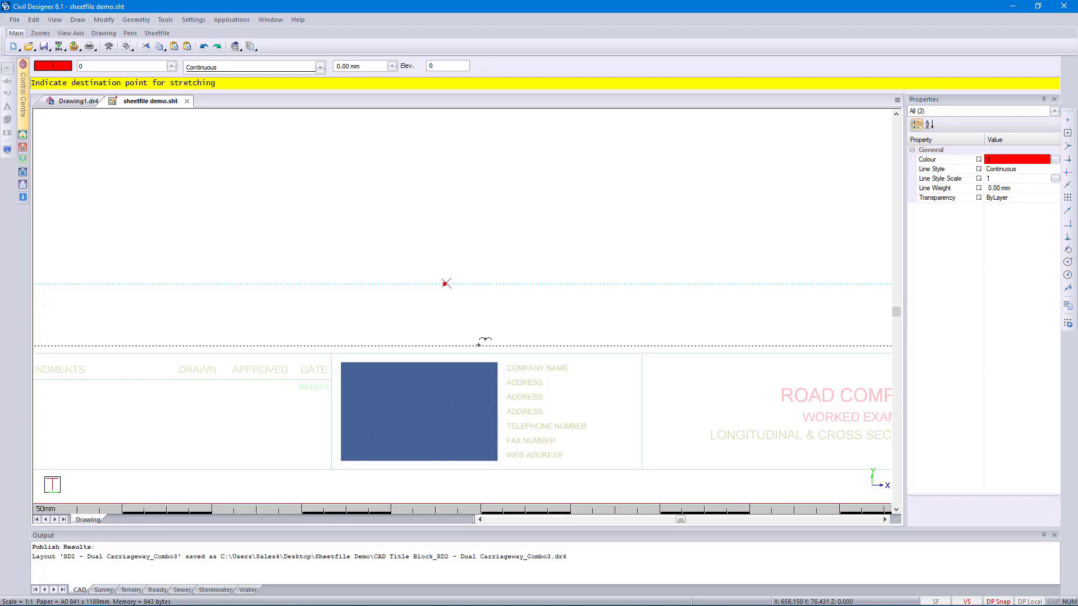
scroll(477, 334, "down", 3)
scroll(663, 301, "up", 3)
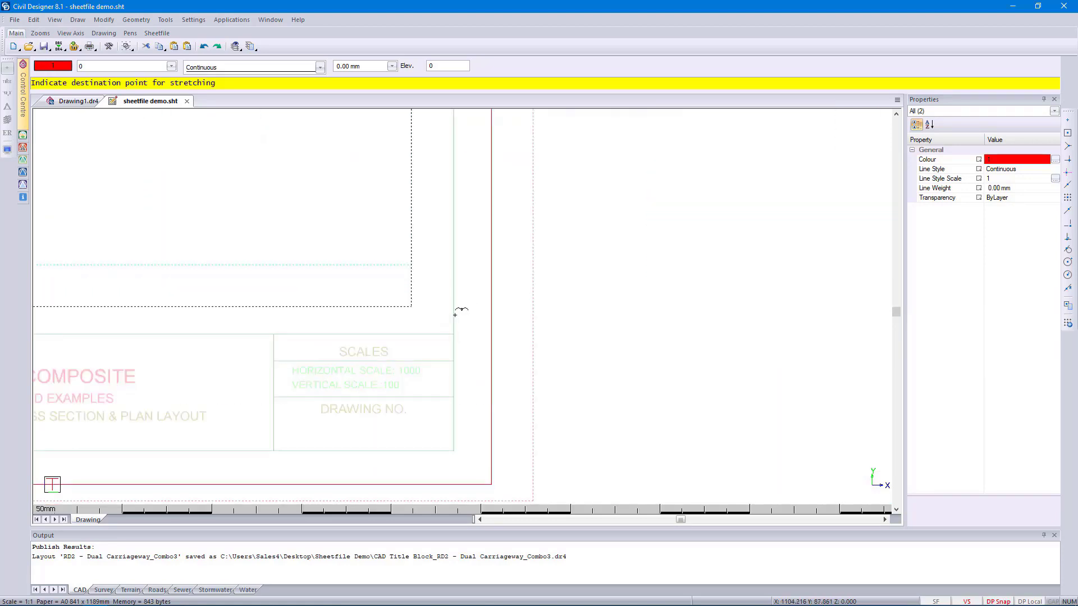
left_click(456, 315)
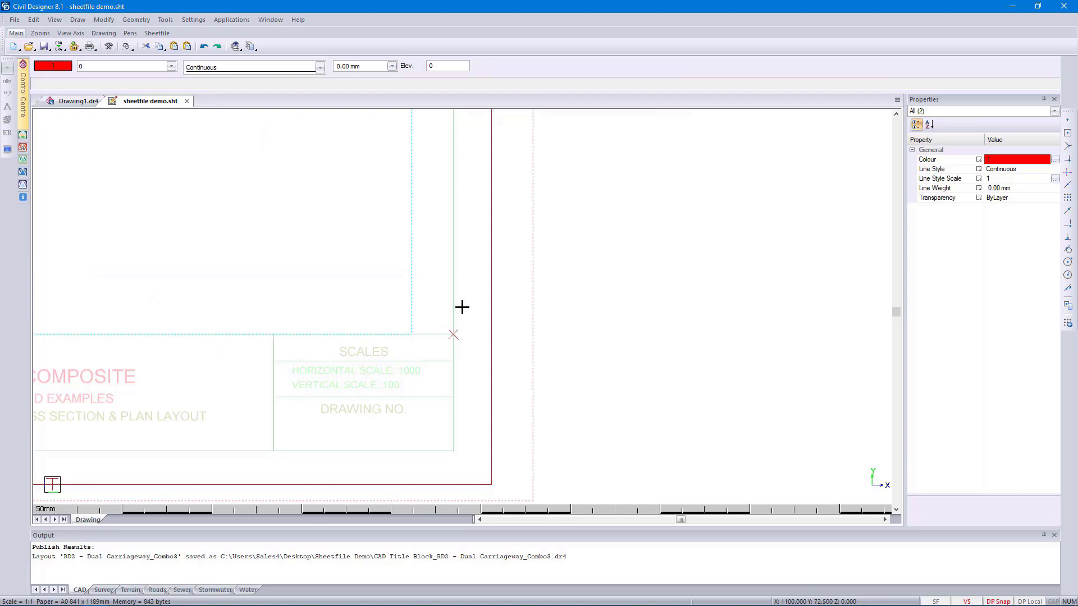
- Stretch the long-section region's right edge to the title block frame at X 1100, and clear the selection
scroll(462, 307, "down", 4)
scroll(457, 258, "up", 3)
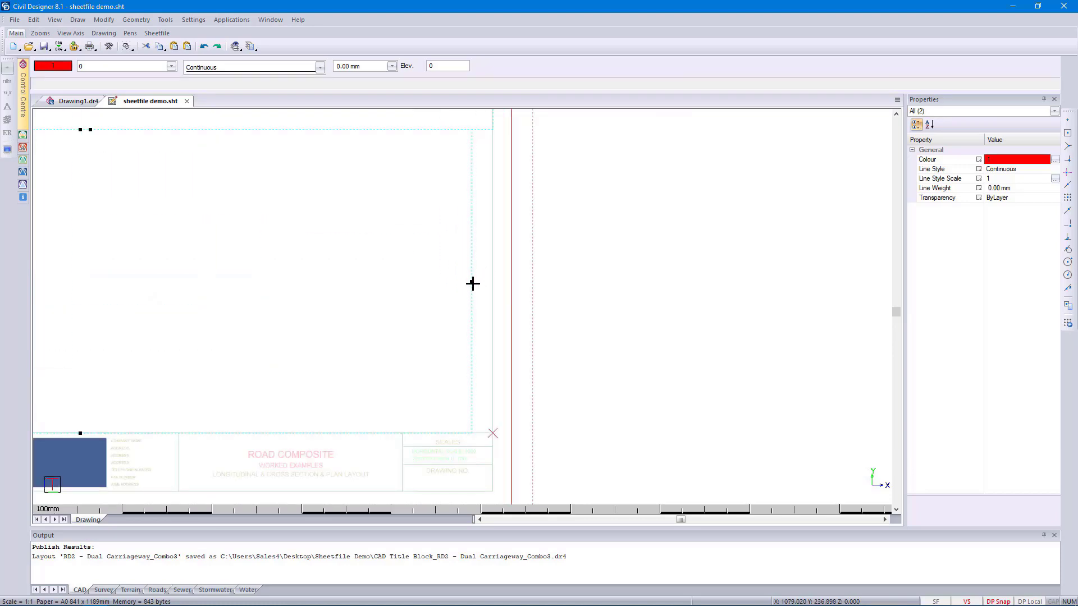
left_click(472, 281)
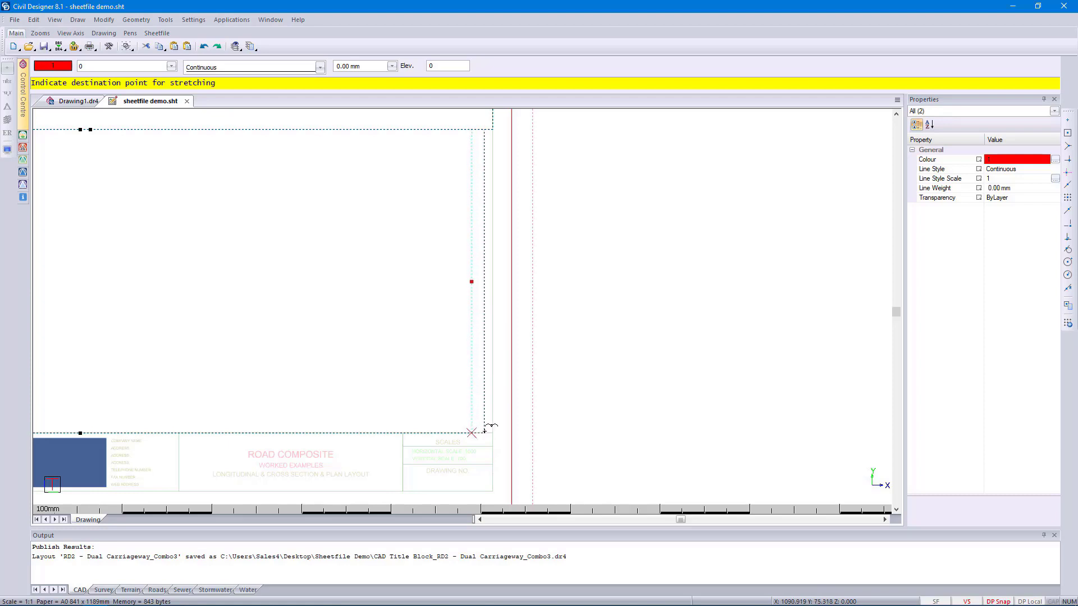
left_click(493, 431)
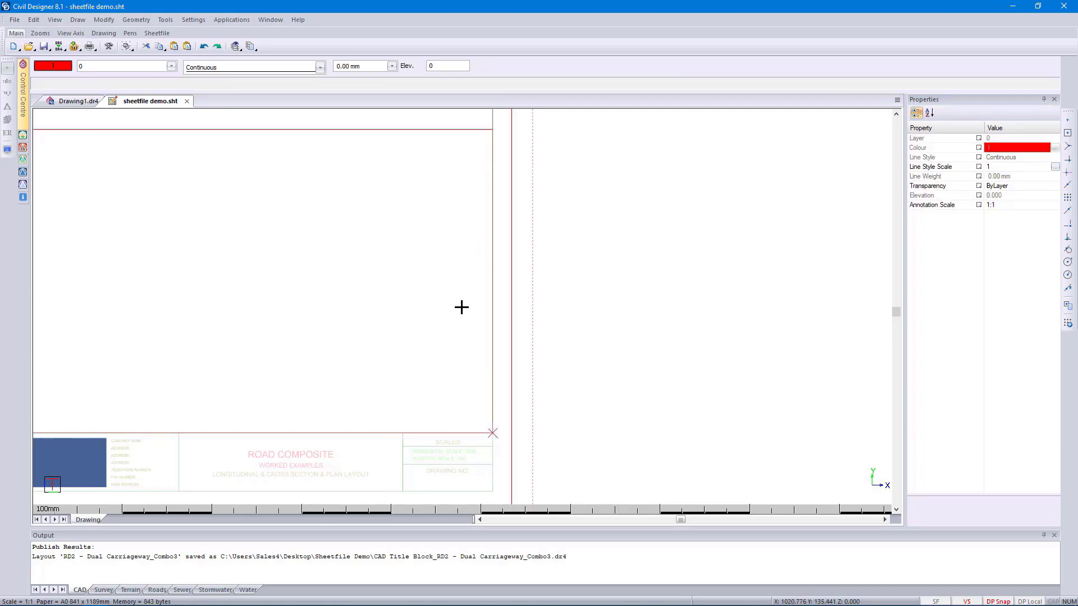
scroll(402, 276, "down", 3)
scroll(463, 307, "up", 1)
scroll(463, 306, "up", 1)
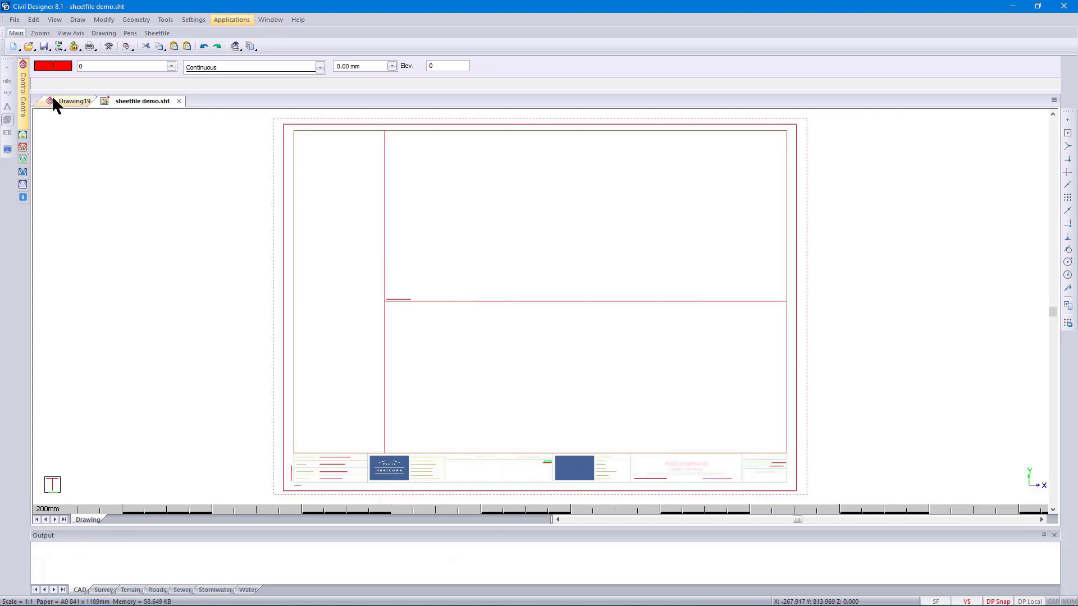
- Switch to the blank drawing and open NORTH4.dr4 from the North_Points folder
left_click(54, 100)
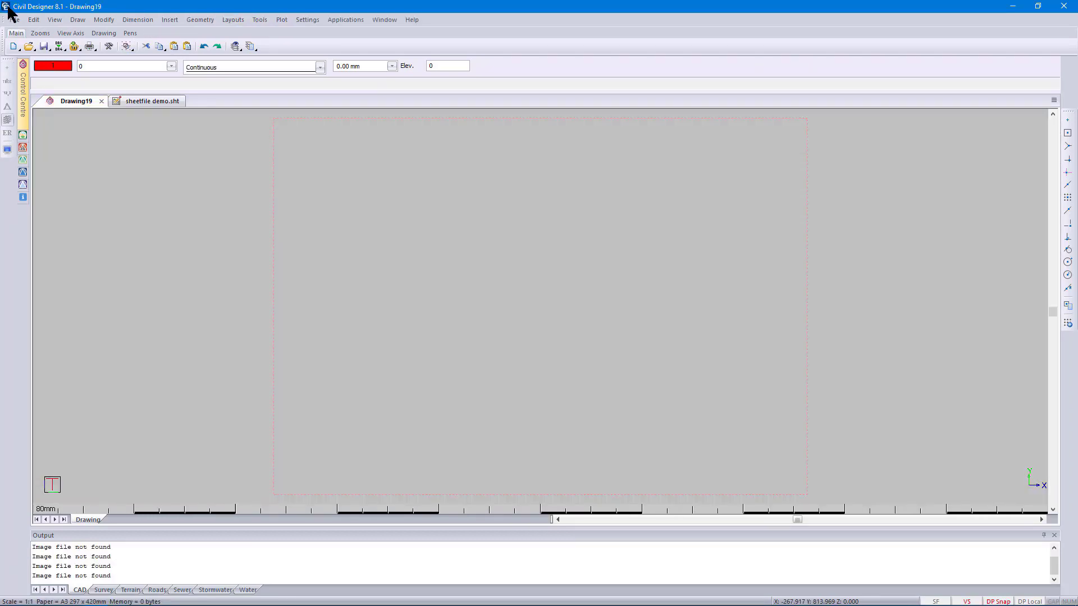
left_click(20, 23)
left_click(45, 54)
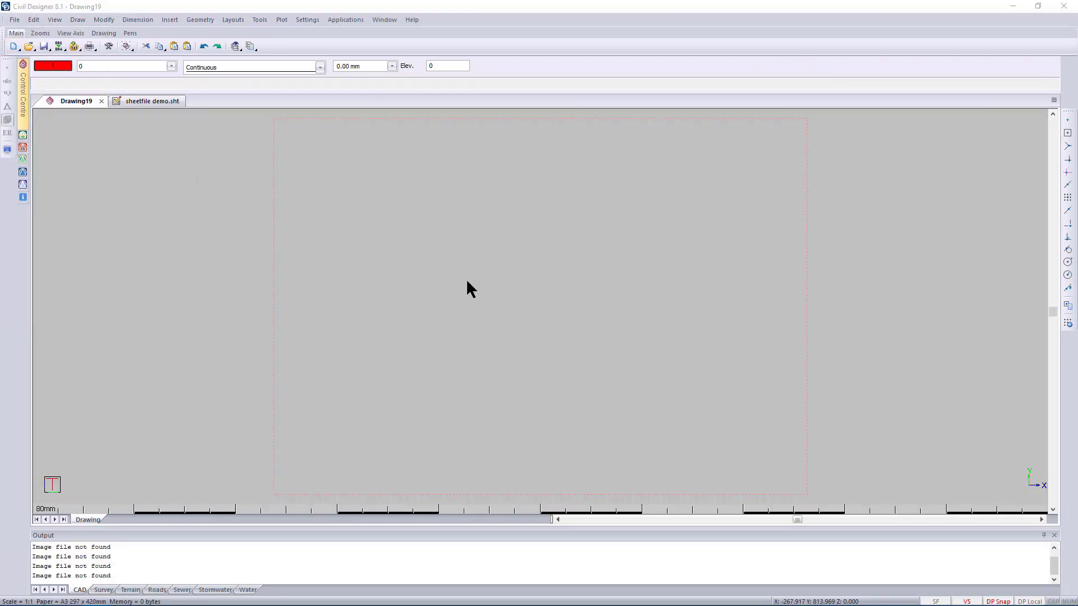
scroll(425, 286, "down", 5)
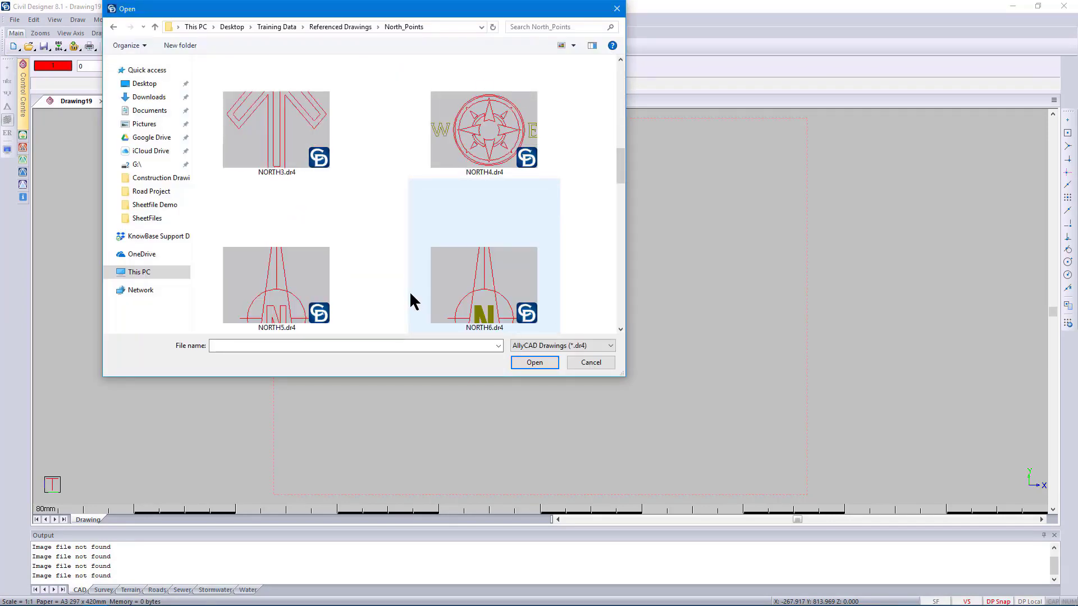
left_click_drag(461, 11, 529, 136)
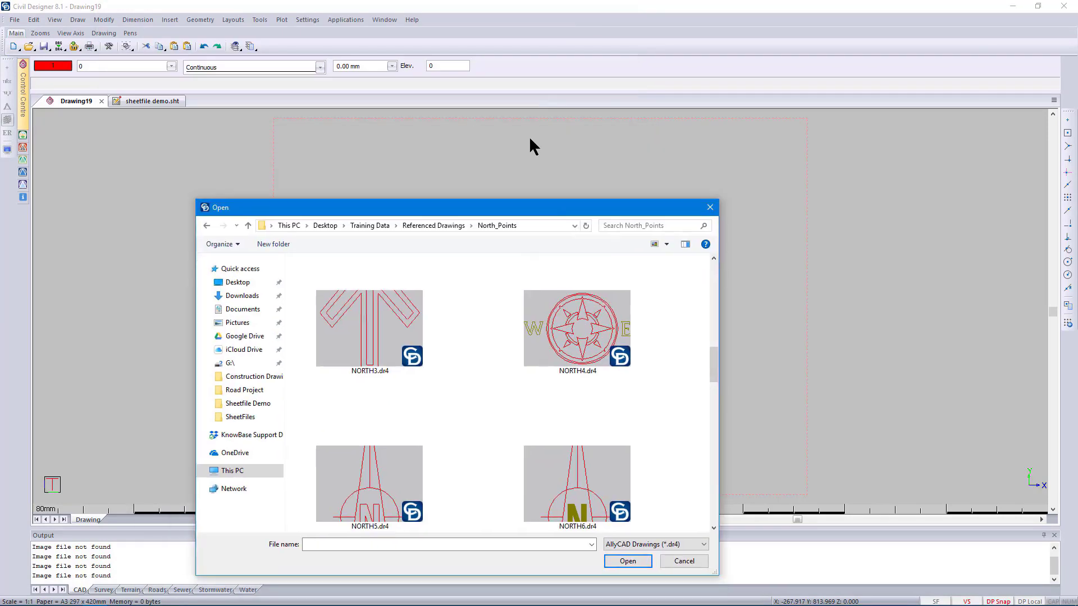
left_click(548, 258)
left_click(599, 489)
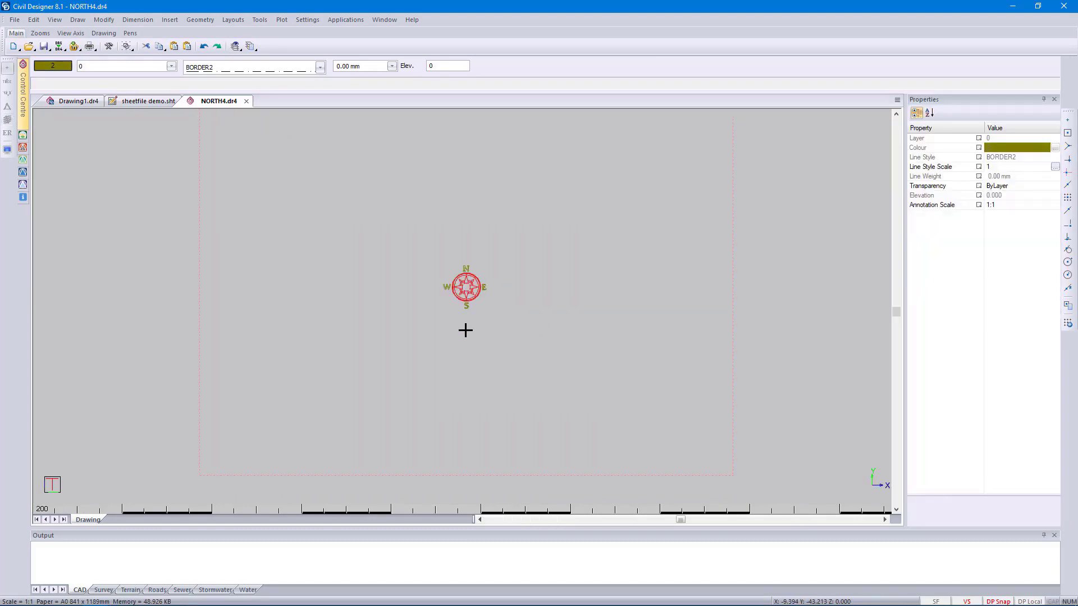
- Check the north point drawing's paper size, scale and units in its drawing settings, and examine where the symbol lies relative to the origin
left_click(308, 20)
left_click(316, 29)
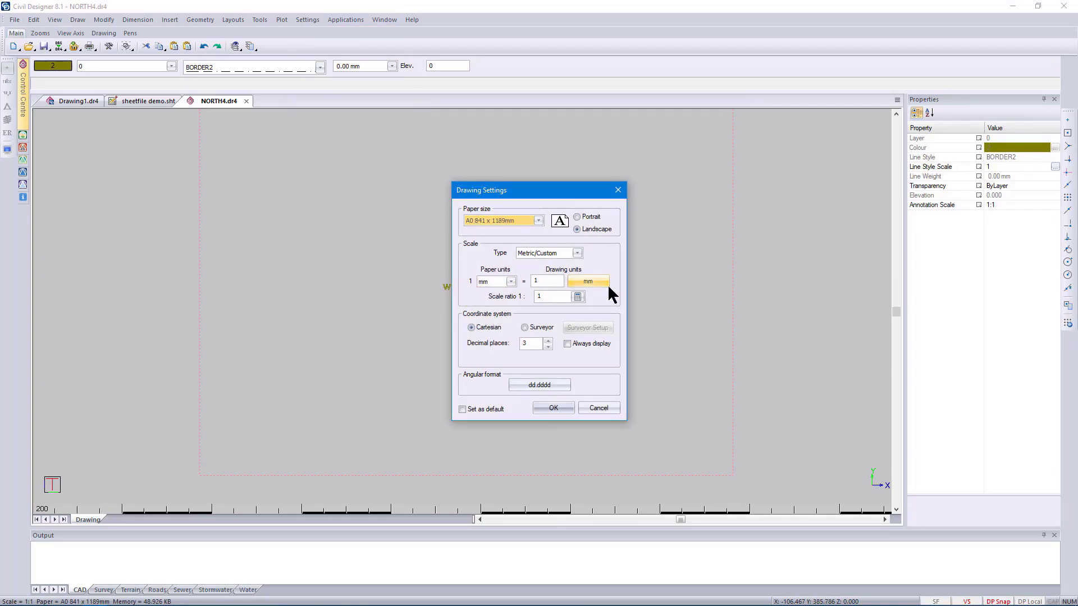
left_click(544, 408)
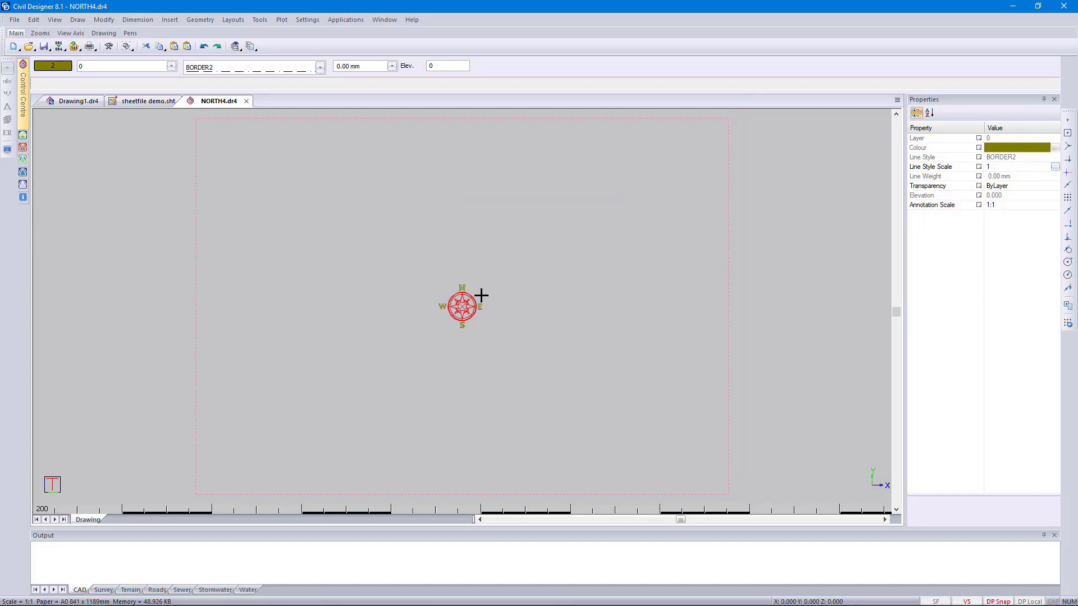
scroll(462, 307, "up", 5)
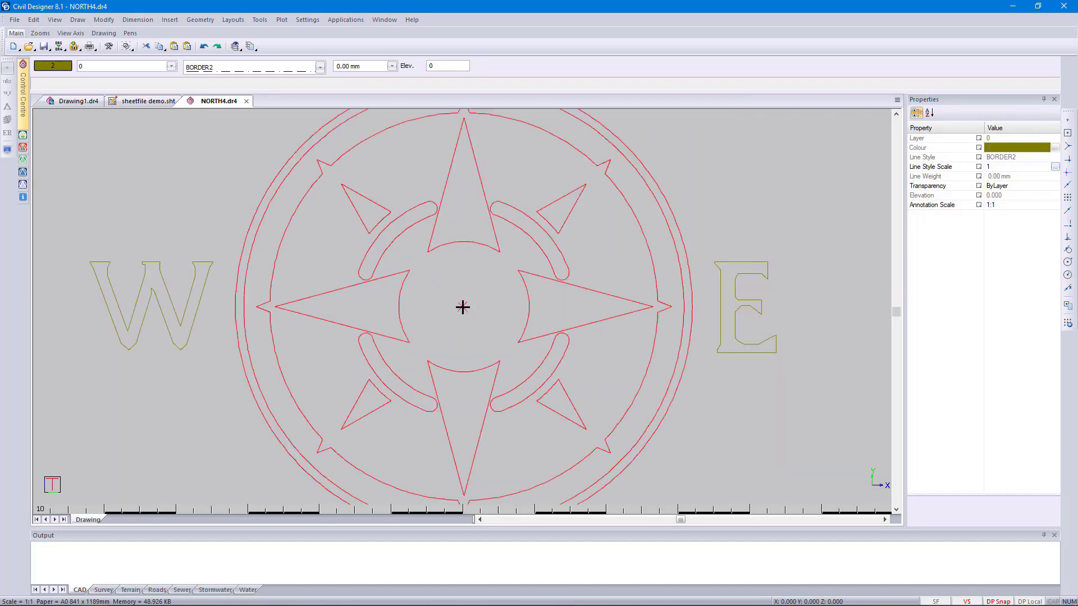
scroll(463, 307, "down", 1)
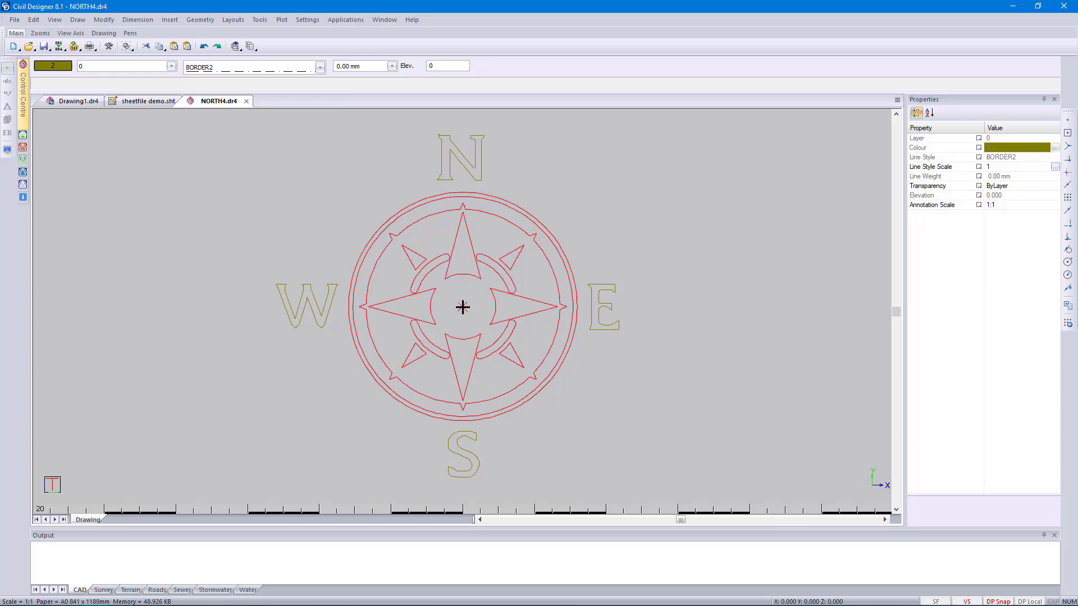
left_click(489, 280)
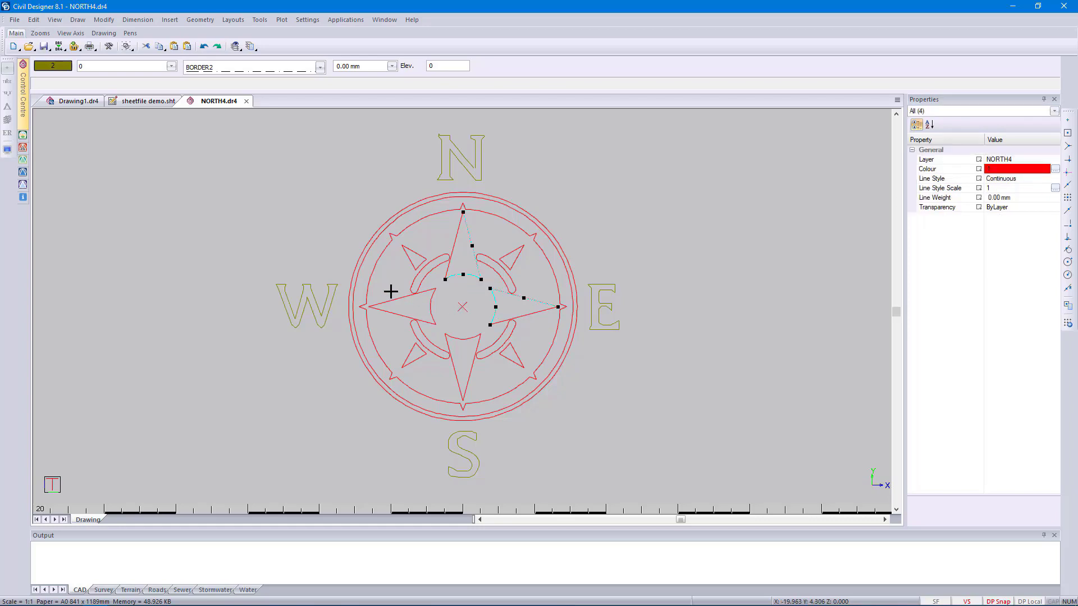
left_click_drag(392, 292, 383, 315)
left_click_drag(459, 323, 447, 336)
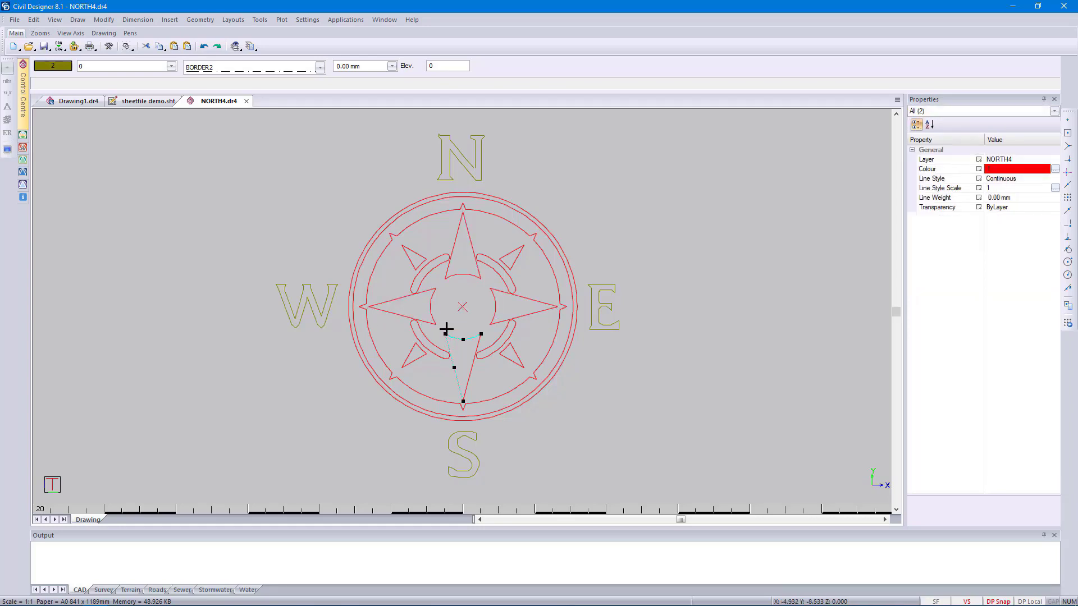
key("Escape")
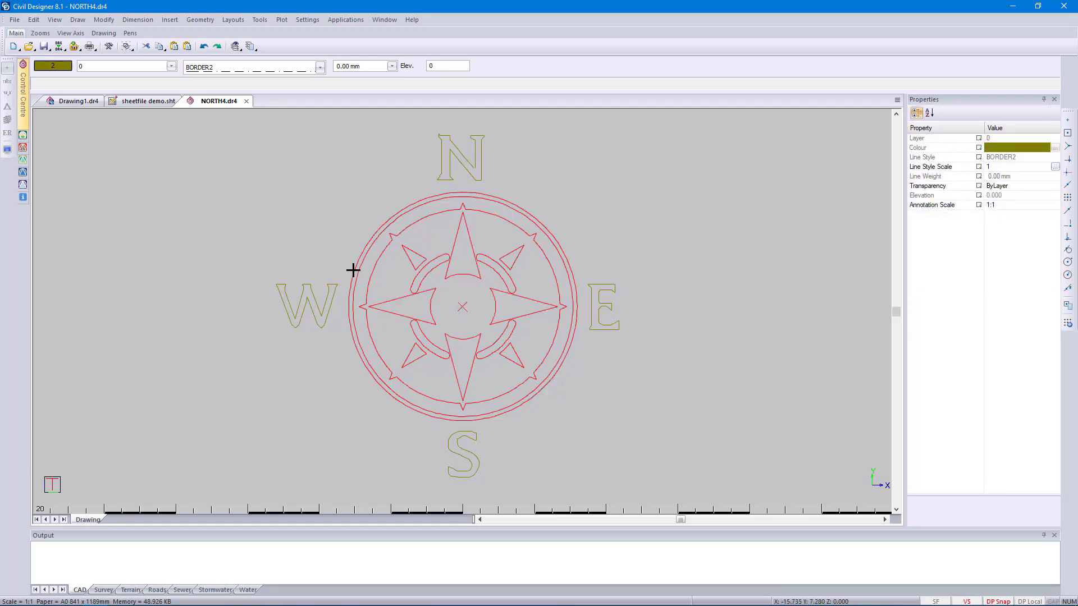
- Save a copy of the north point drawing as NORTH.dr4 in the desktop's Sheetfile Demo folder, and close the drawing
left_click(18, 20)
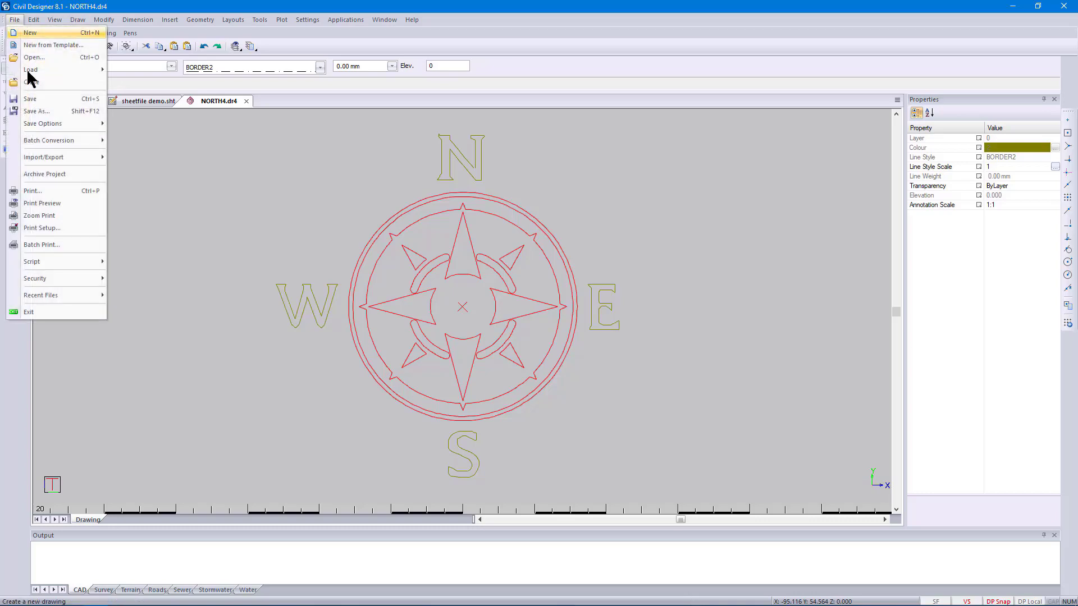
left_click(47, 105)
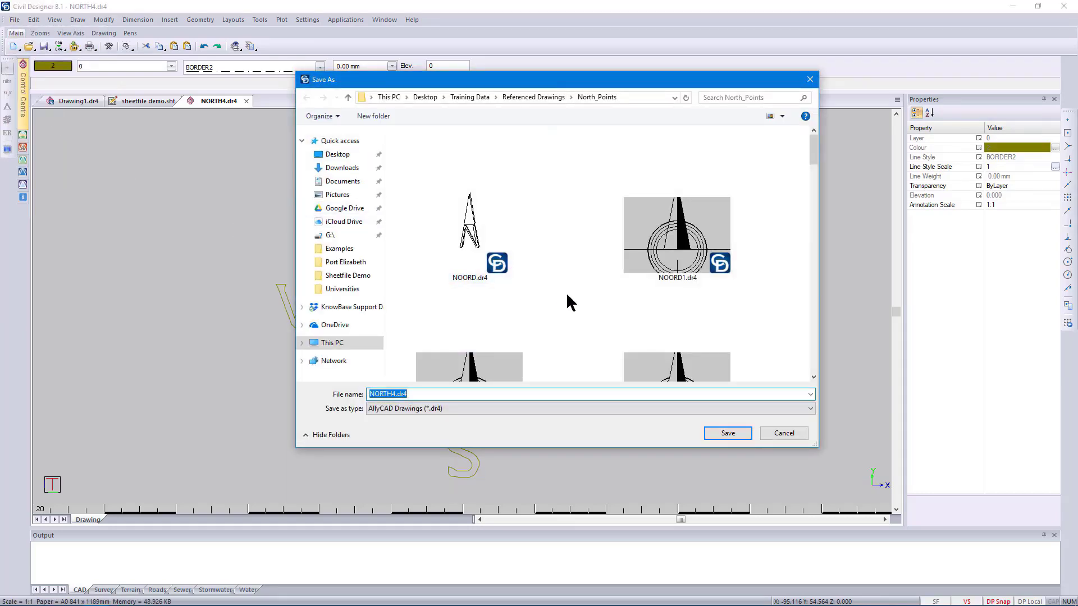
left_click(339, 141)
left_click(337, 152)
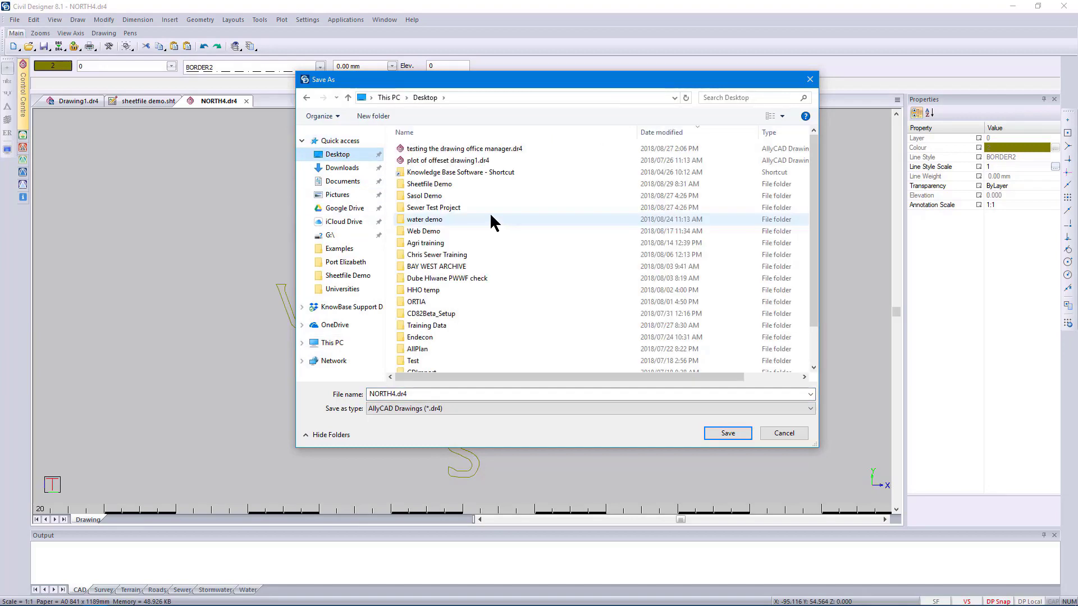
double_click(459, 185)
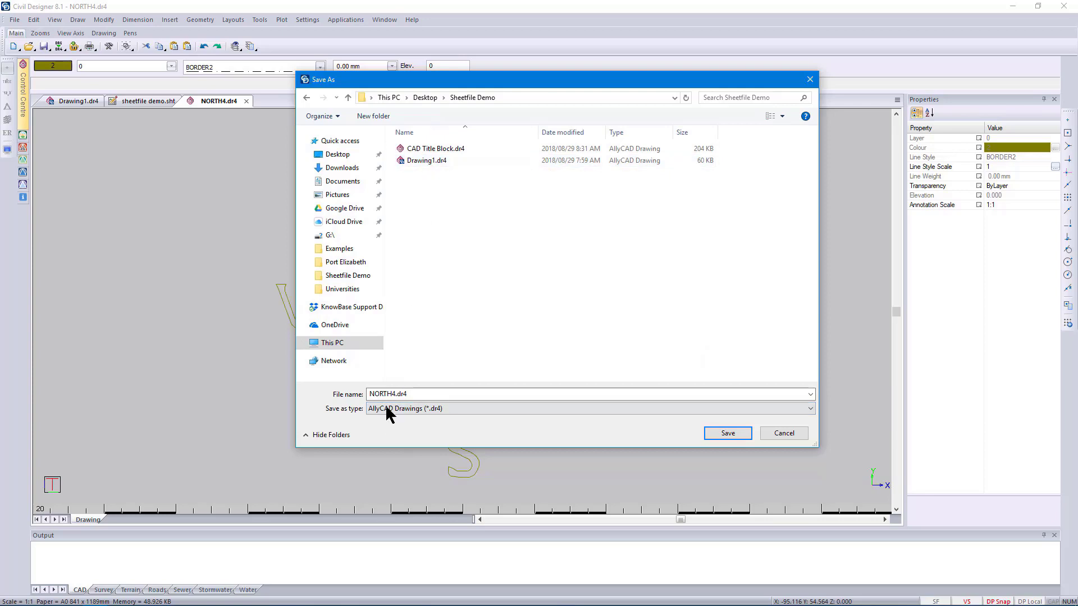
double_click(449, 394)
left_click(396, 394)
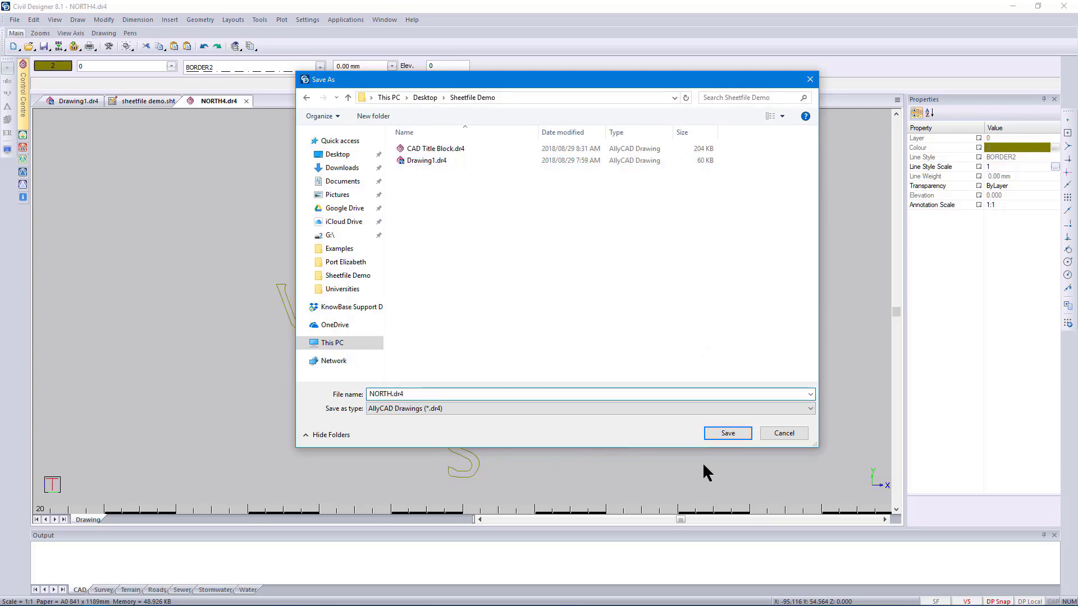
left_click(736, 433)
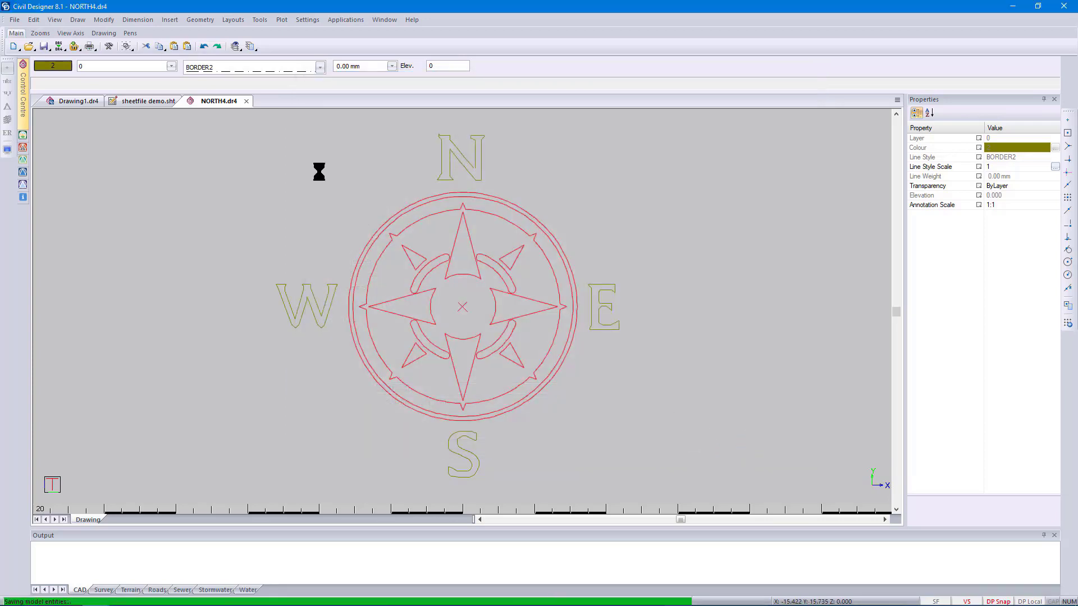
left_click(244, 101)
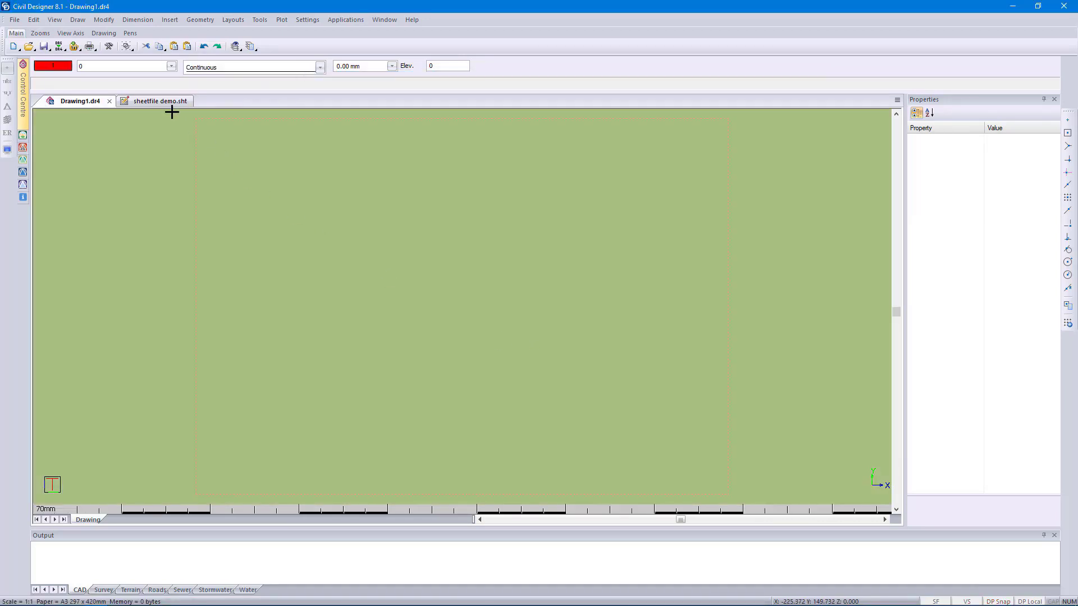
- Load NORTH.dr4 into sheetfile demo.sht near the plan region's upper right corner, at about X 1039, Y 728
left_click(160, 100)
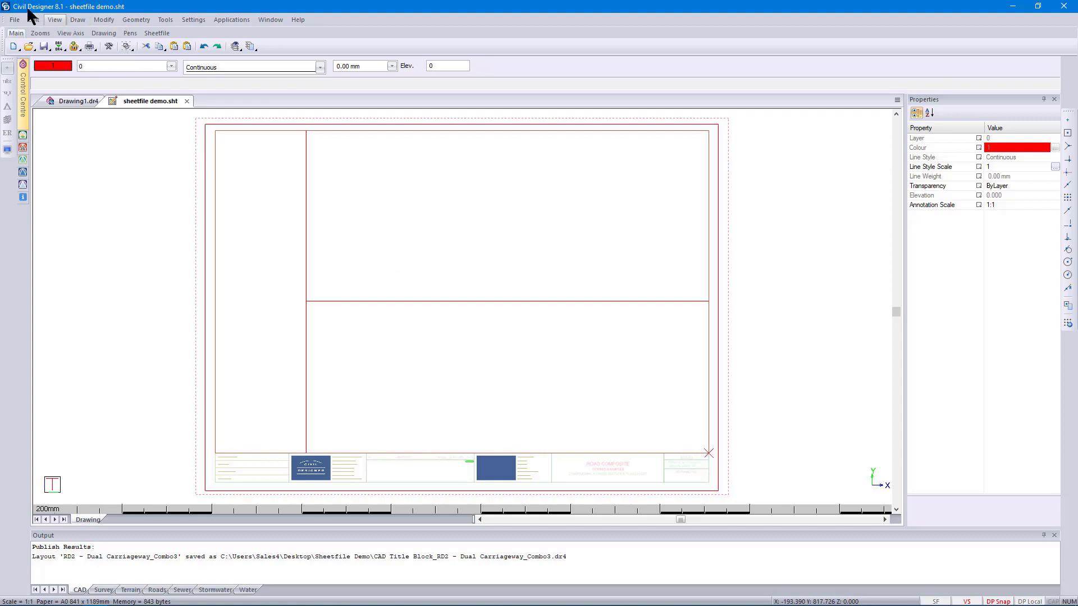
left_click(11, 20)
left_click(256, 7)
left_click(13, 20)
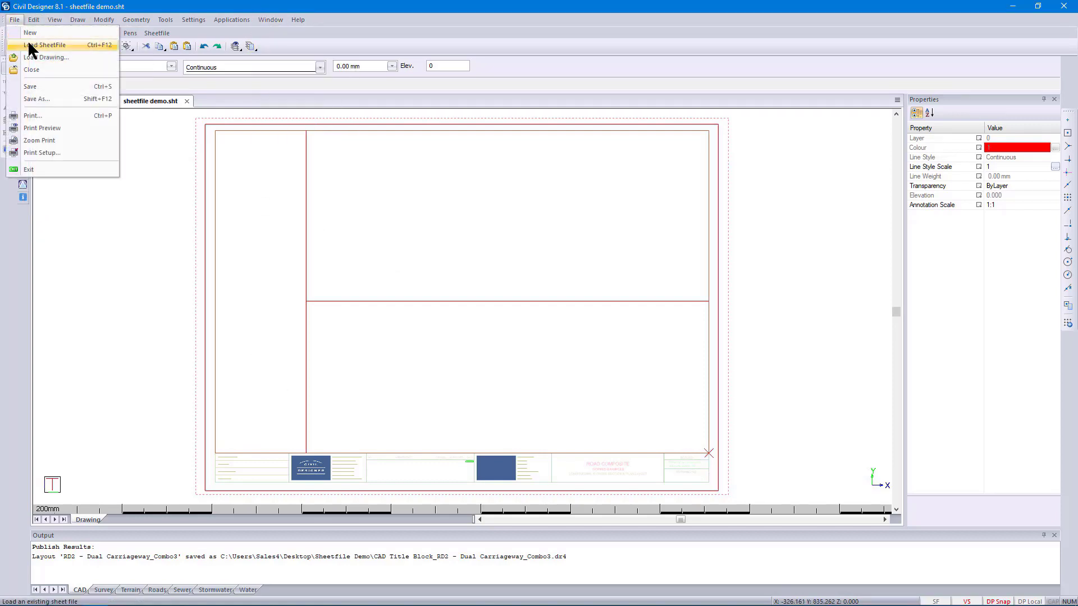
left_click(39, 58)
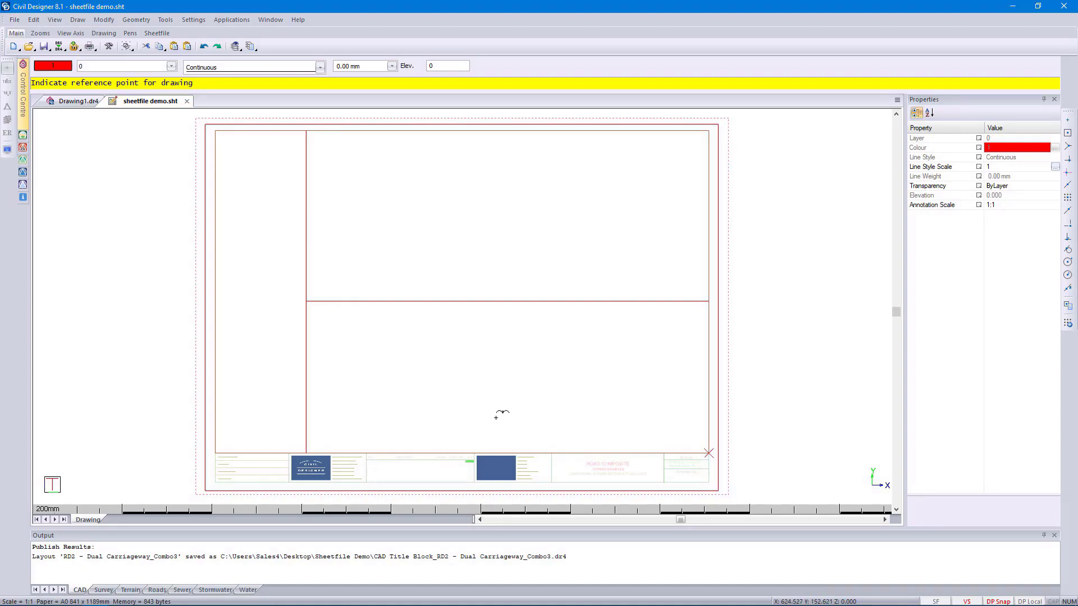
left_click(671, 164)
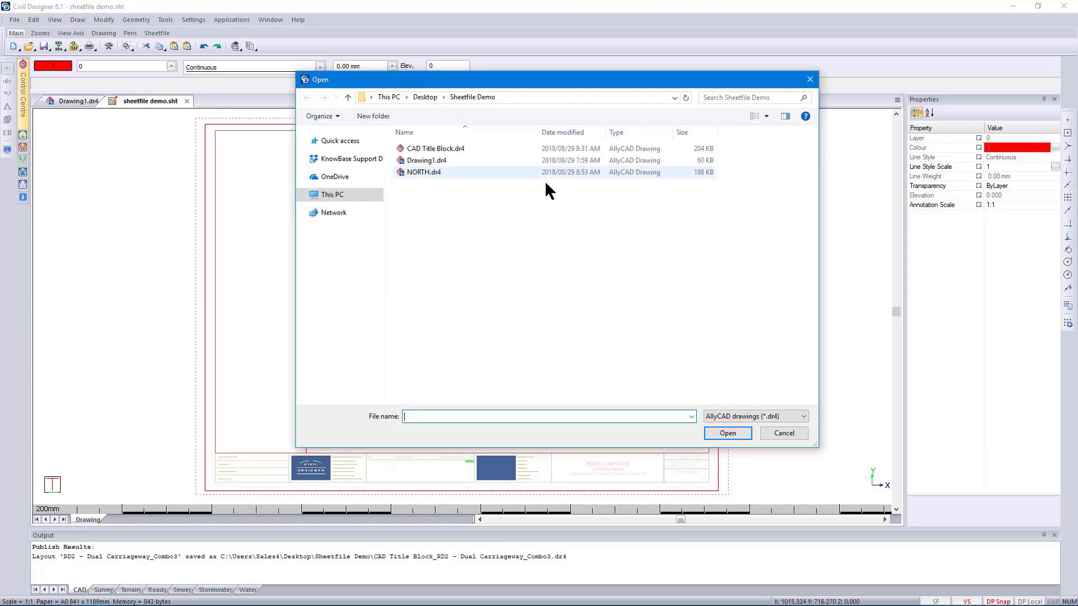
left_click(437, 175)
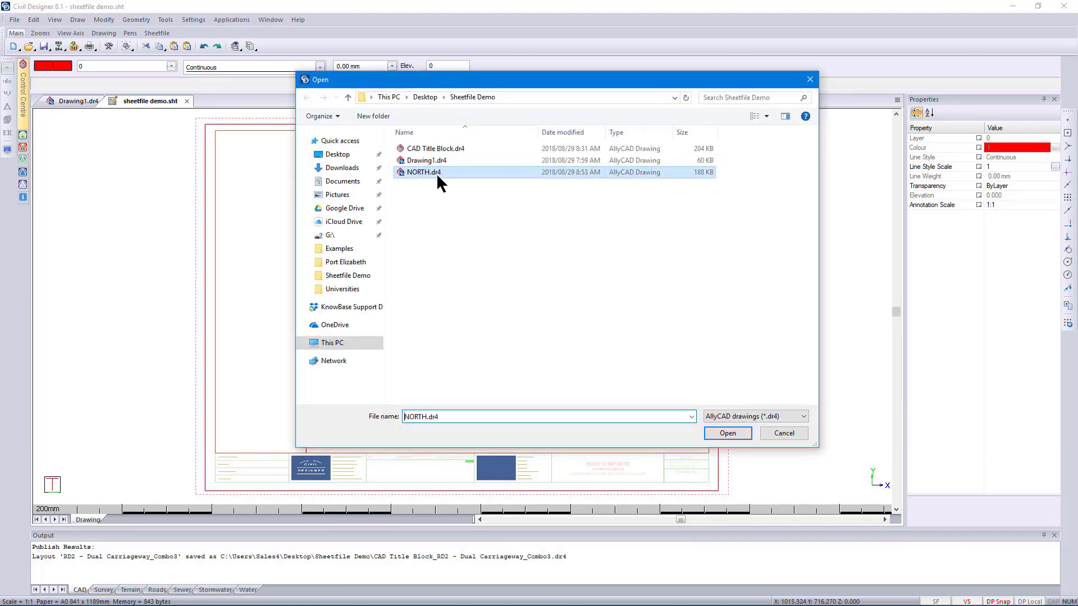
left_click(728, 434)
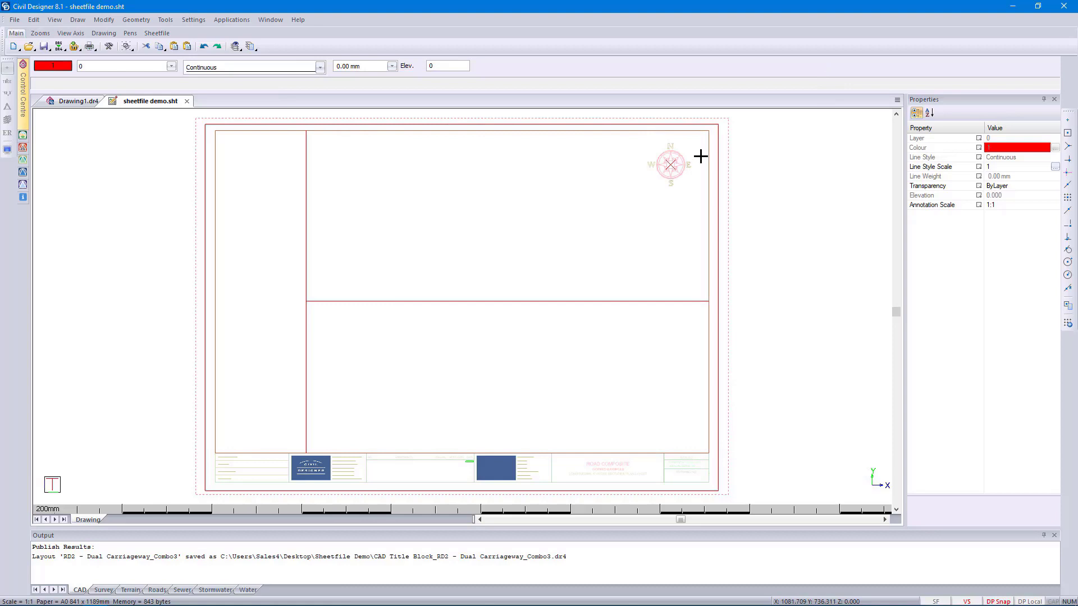
- Move the north point closer to the frame corner, to about X 1070, Y 748, and enable its North Sign setting
scroll(700, 156, "up", 2)
left_click(392, 322)
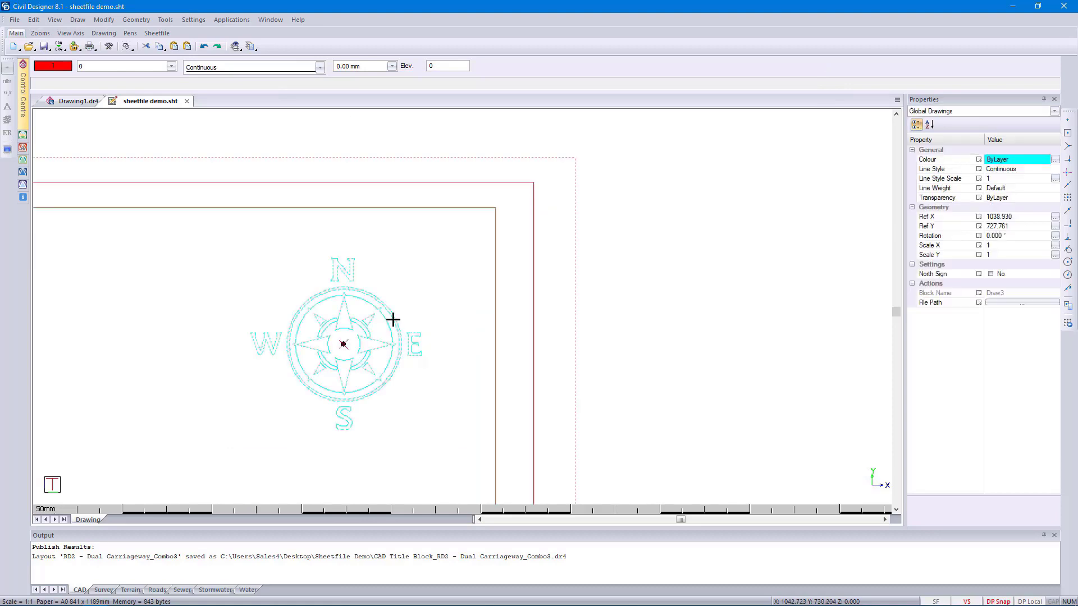
left_click(343, 345)
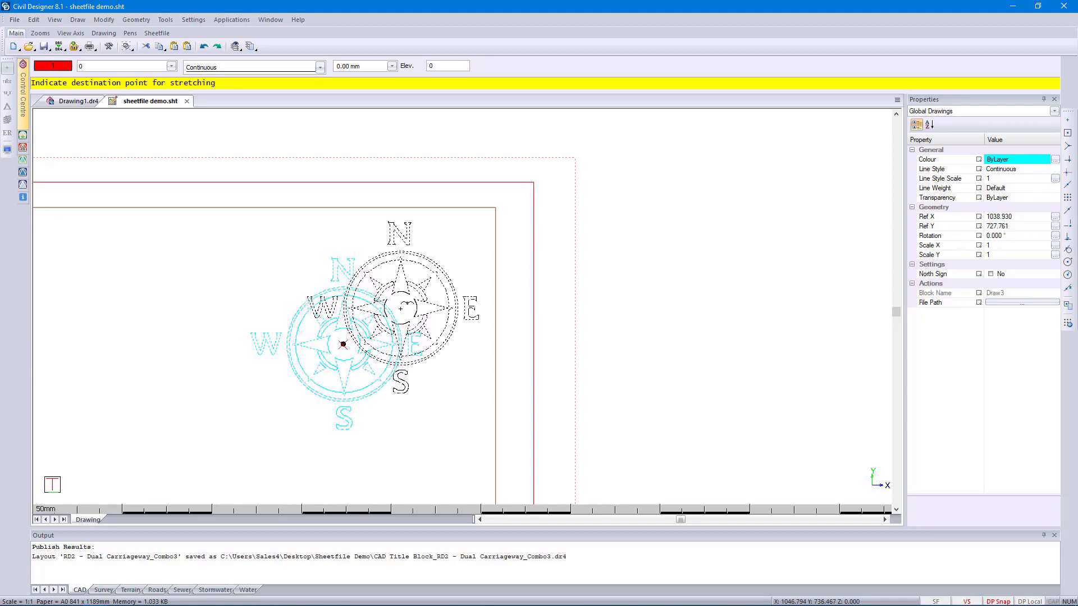
left_click(400, 308)
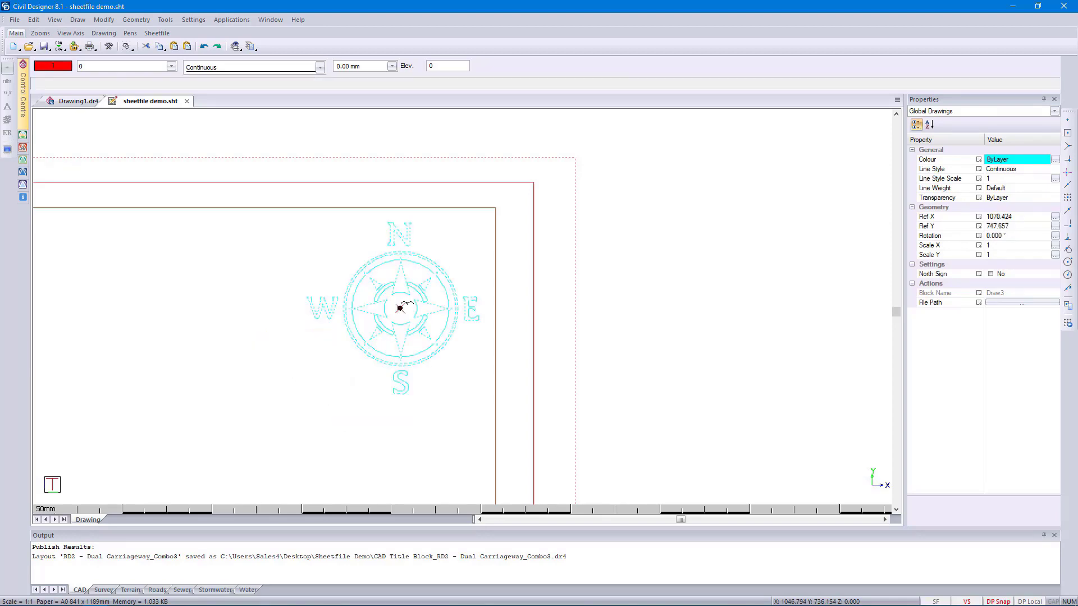
left_click(990, 274)
key("Escape")
- Place a geometry cross by 0.5 ratio jump halfway down the DRAWING CHECKED row's left edge, and another at about X 58, Y 76
scroll(473, 292, "down", 5)
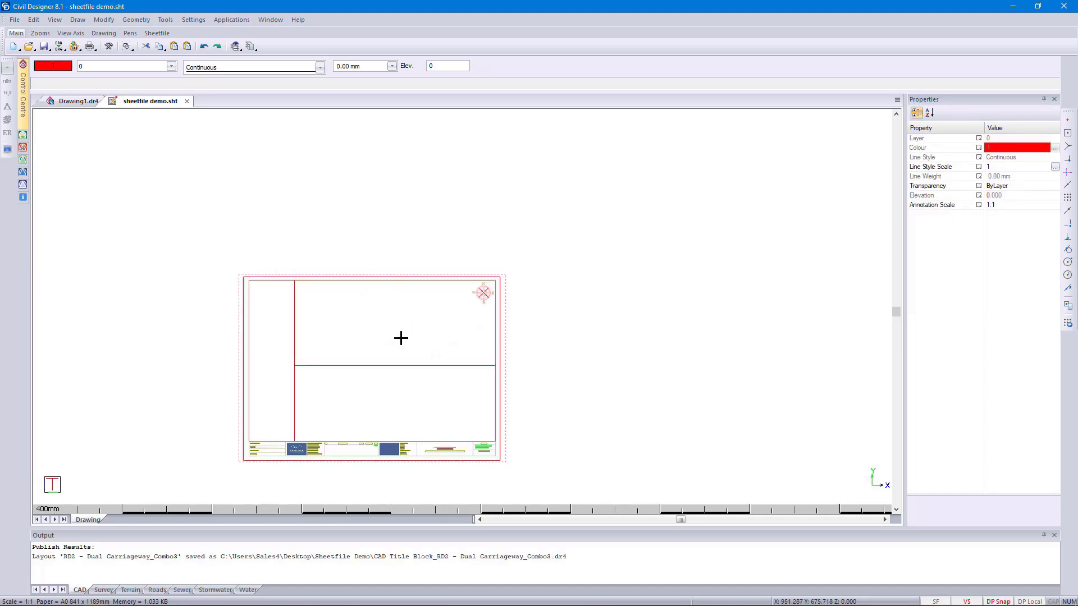
middle_click(401, 338)
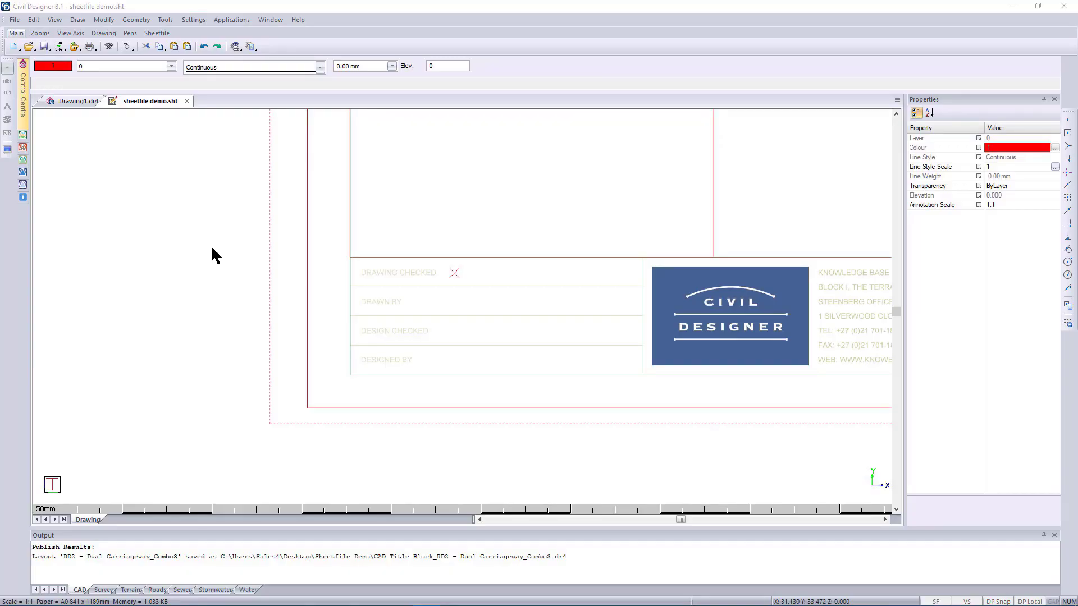
left_click(230, 234)
middle_click(231, 234)
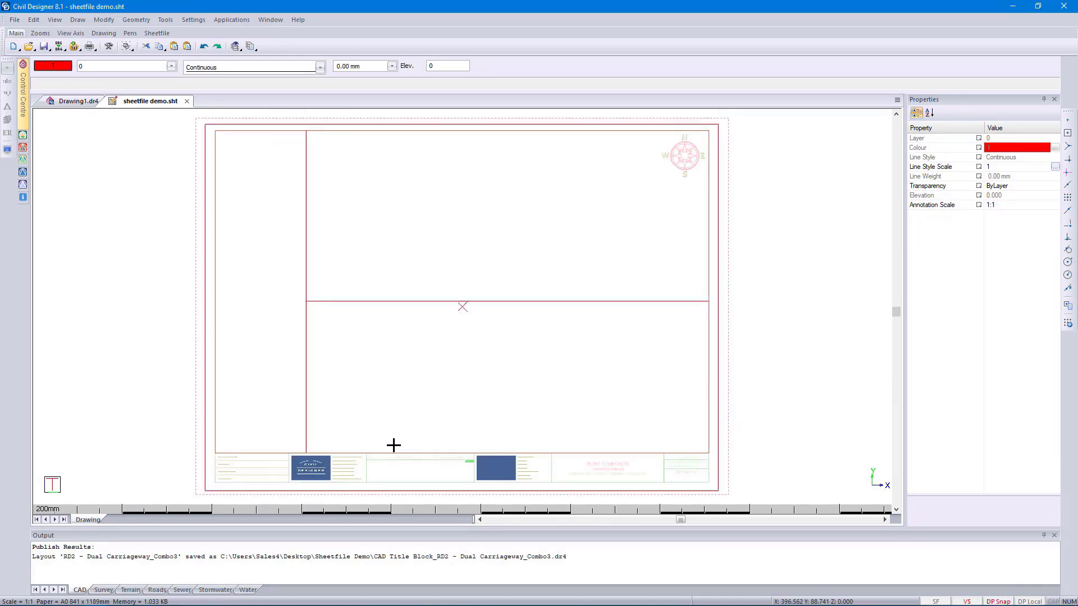
middle_click_drag(394, 445, 564, 327)
scroll(447, 360, "up", 3)
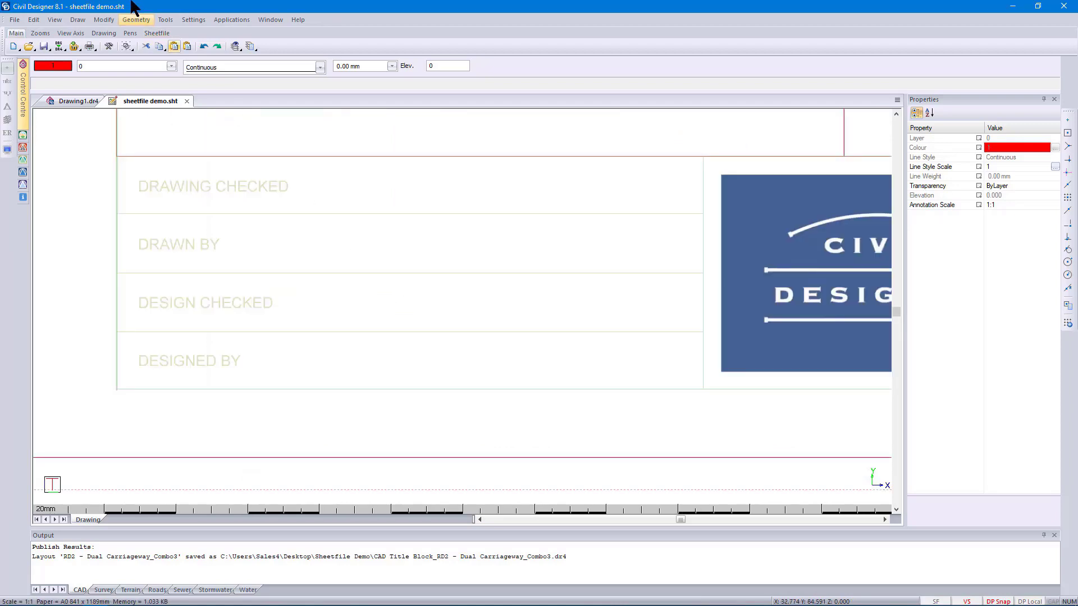
left_click(137, 20)
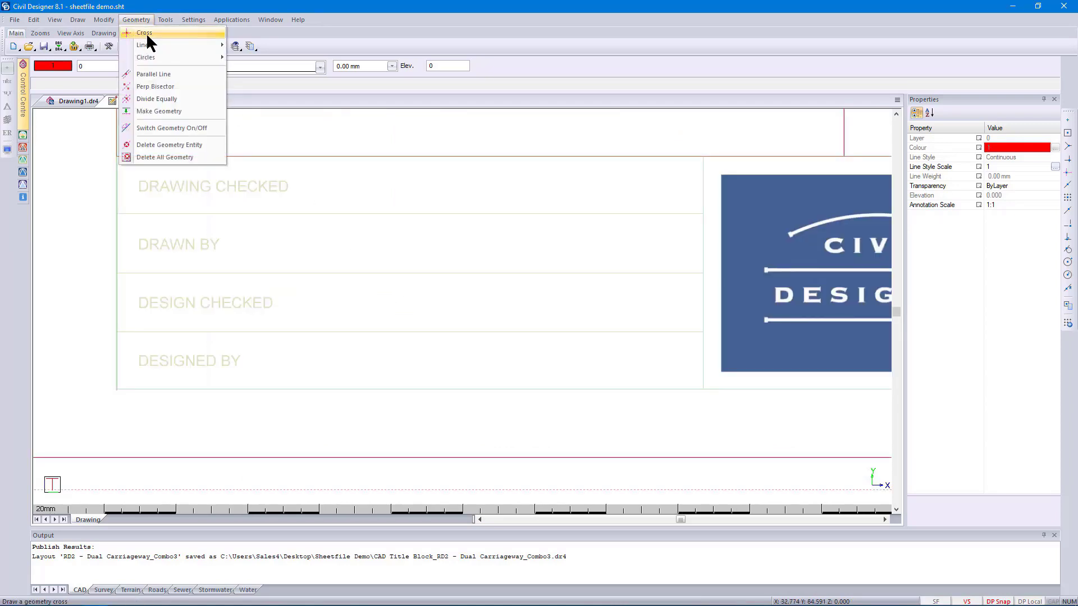
left_click(147, 37)
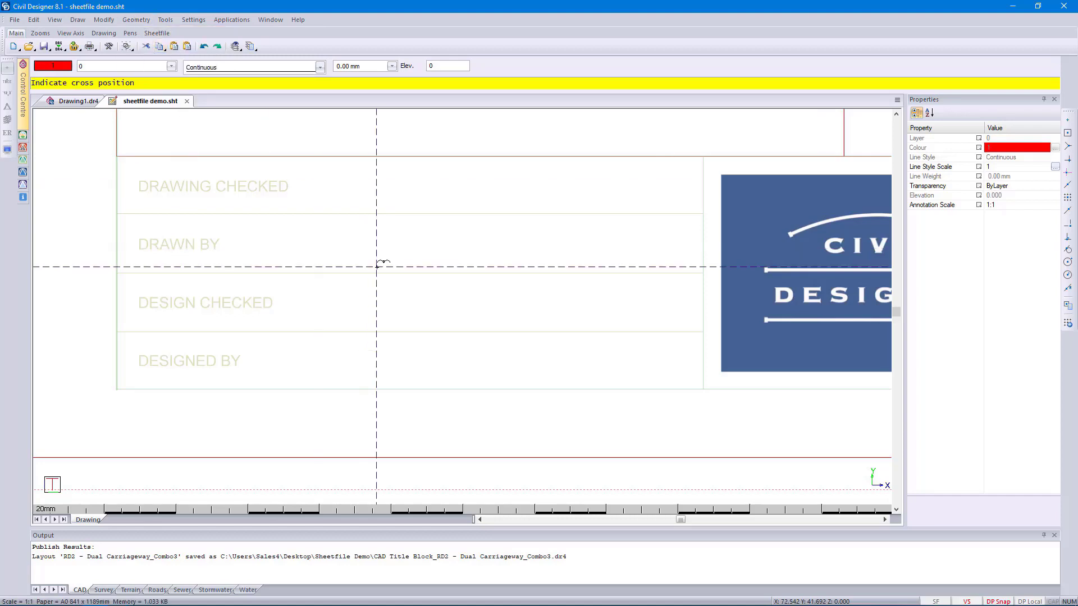
key("r")
left_click(441, 81)
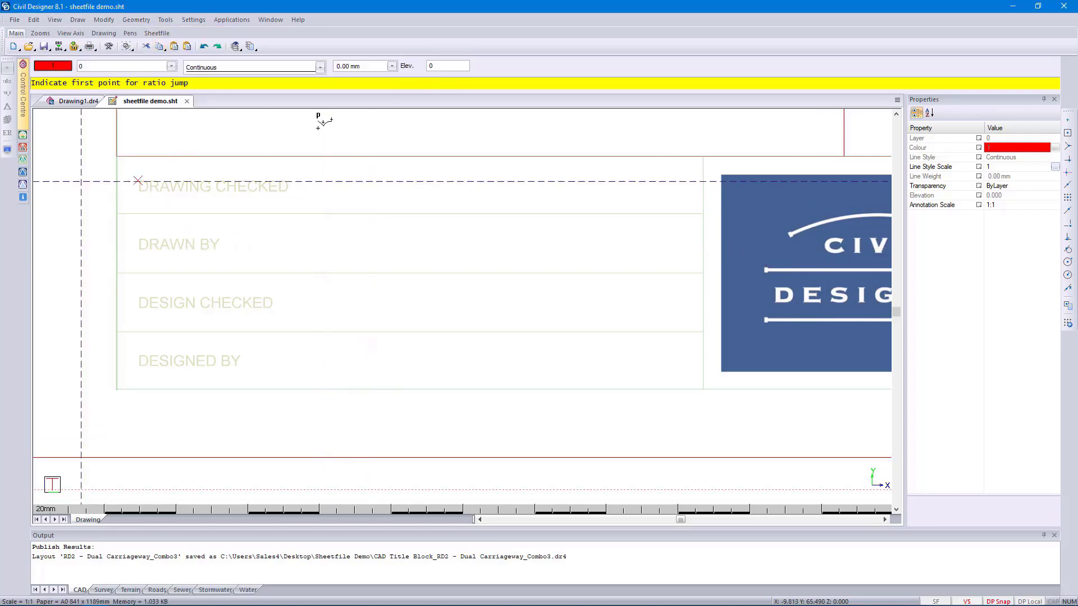
left_click(118, 156)
left_click(117, 213)
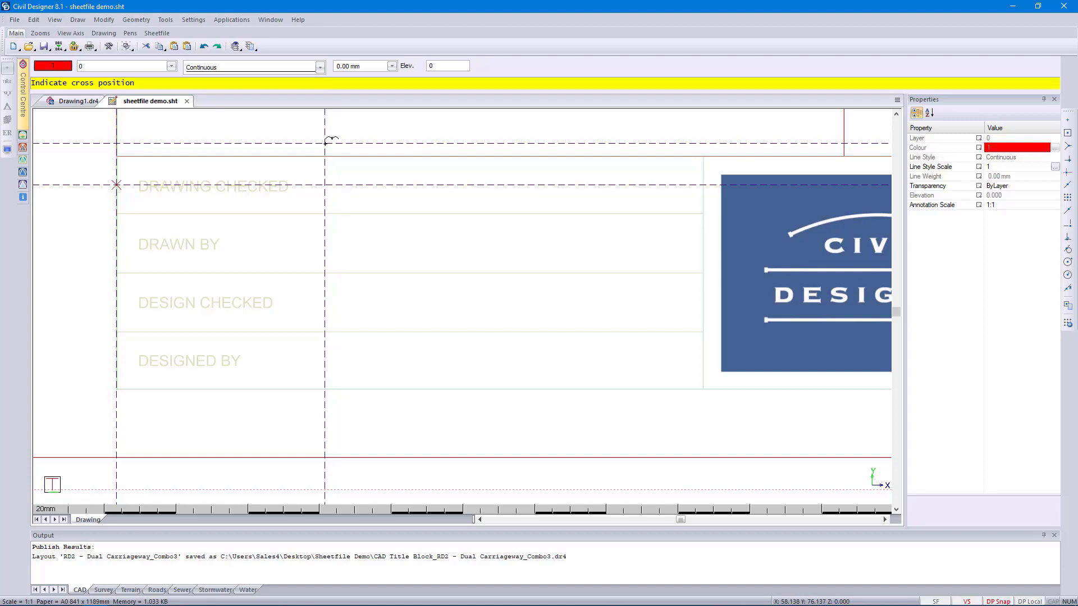
left_click(325, 142)
- Add geometry crosses at the midpoints of the DRAWN BY and DESIGN CHECKED rows' left edges, using a ratio jump of 0.5 between two points
key("r")
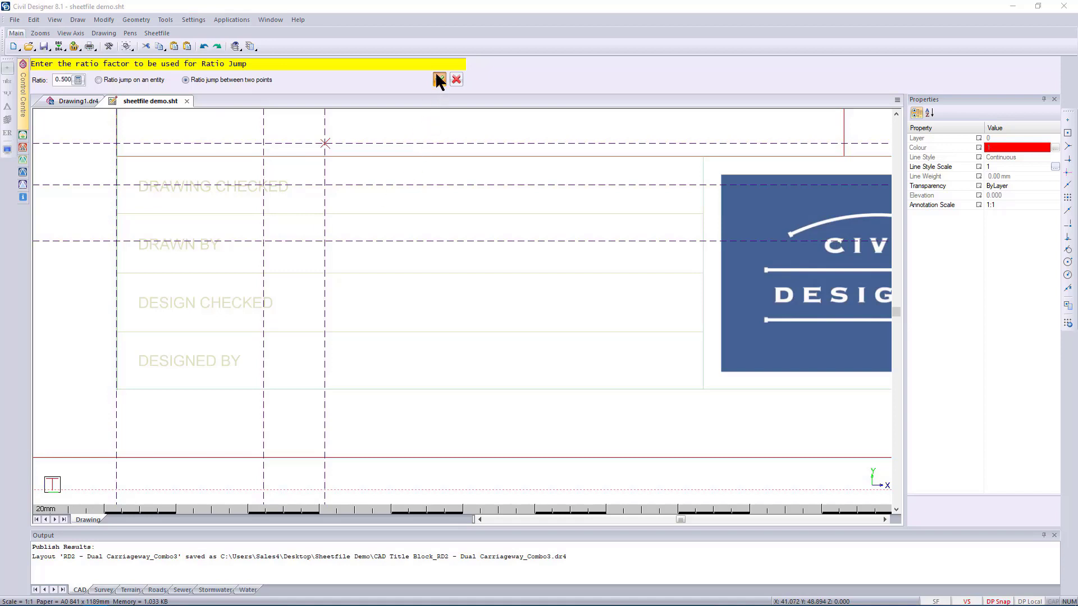
left_click(439, 80)
left_click(116, 213)
left_click(116, 273)
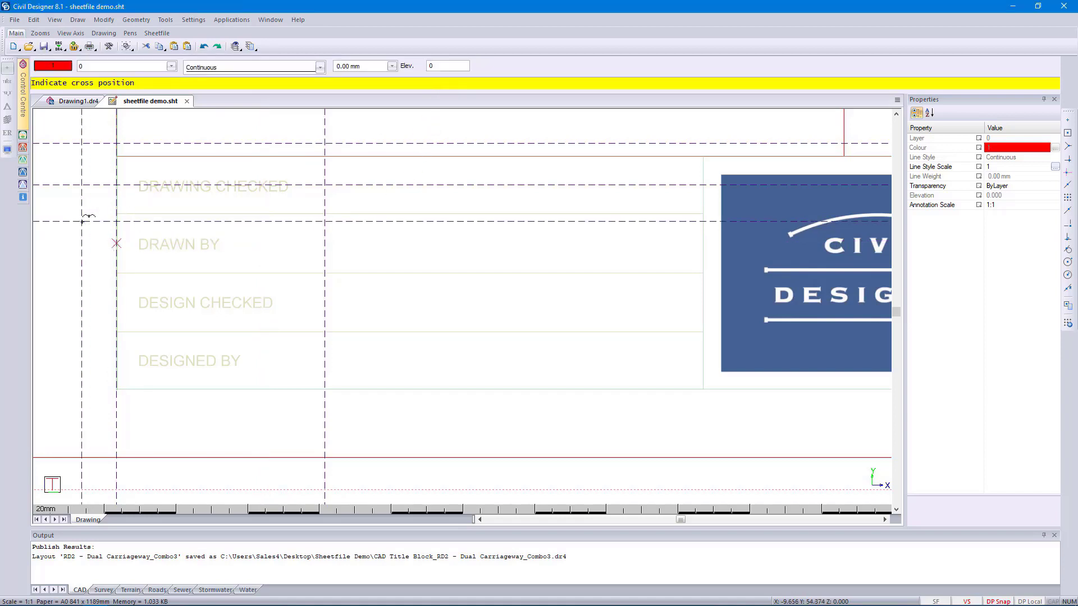
left_click(145, 274)
key("Return")
left_click(118, 274)
left_click(118, 333)
- Add a geometry cross by ratio jump at the midpoint of the DESIGNED BY row's left edge, and finish placing crosses
left_click(145, 327)
key("Return")
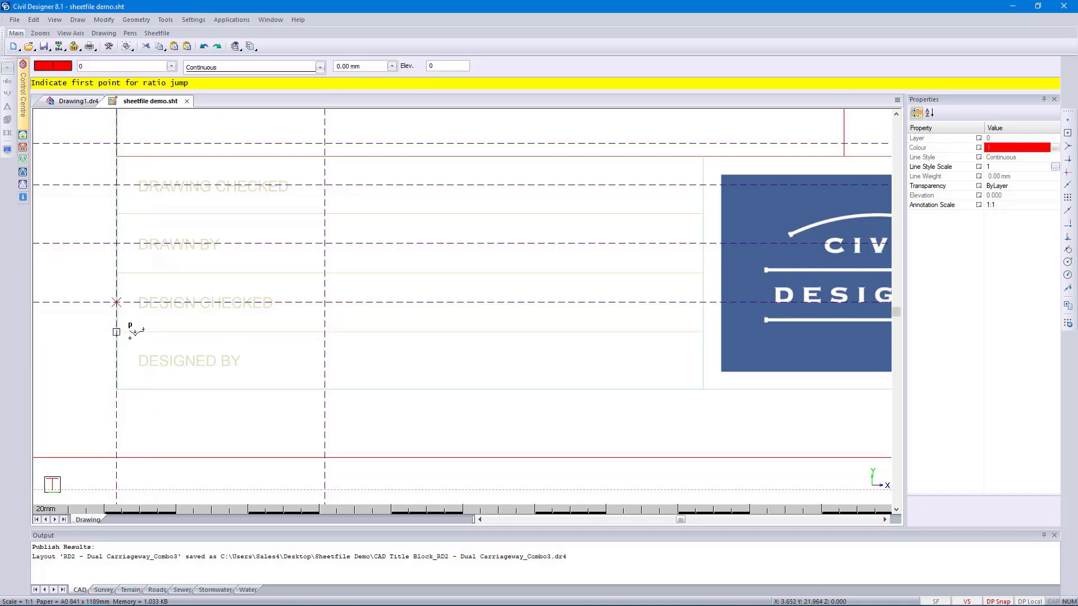
left_click(117, 328)
left_click(116, 393)
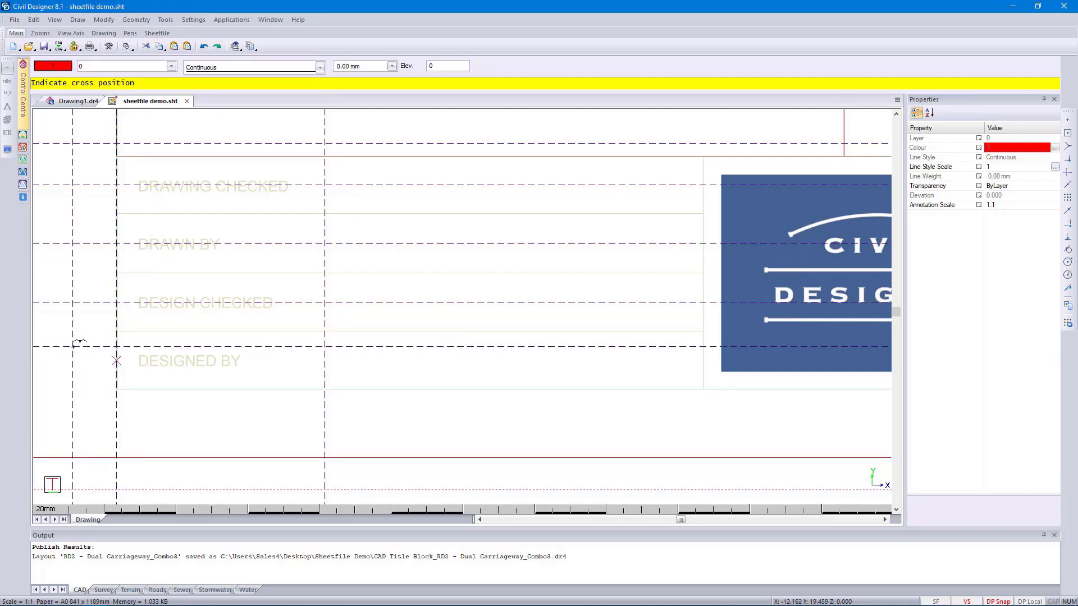
left_click(72, 347)
key("Escape")
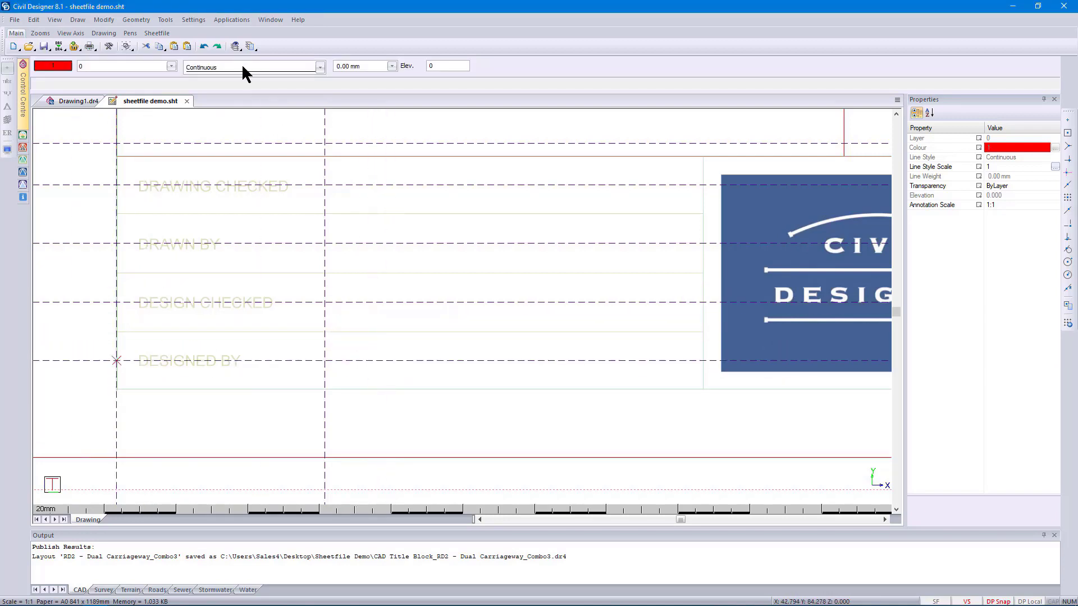
- Add a global title reading "<Who will check this Drawing>" in the DRAWING CHECKED row, at the intersection of its geometry guides after the label
left_click(133, 21)
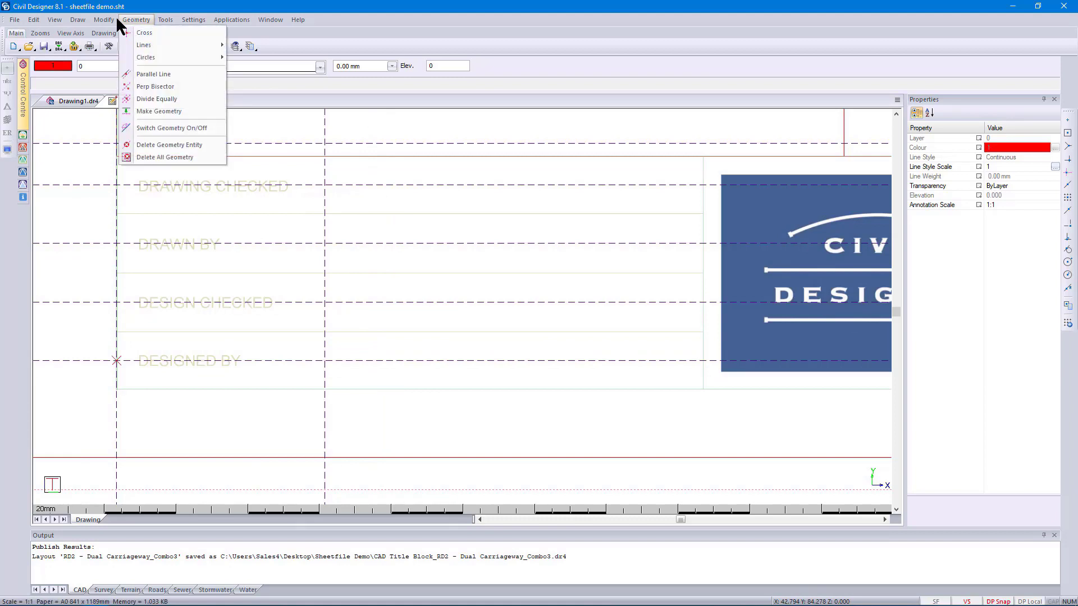
mouse_move(77, 20)
mouse_move(112, 47)
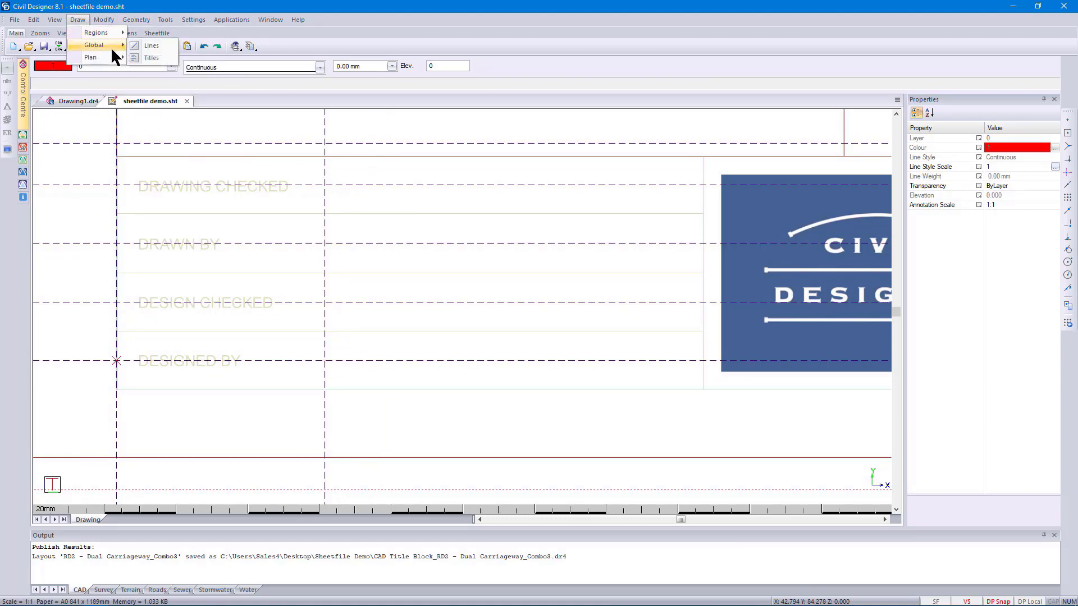
left_click(164, 55)
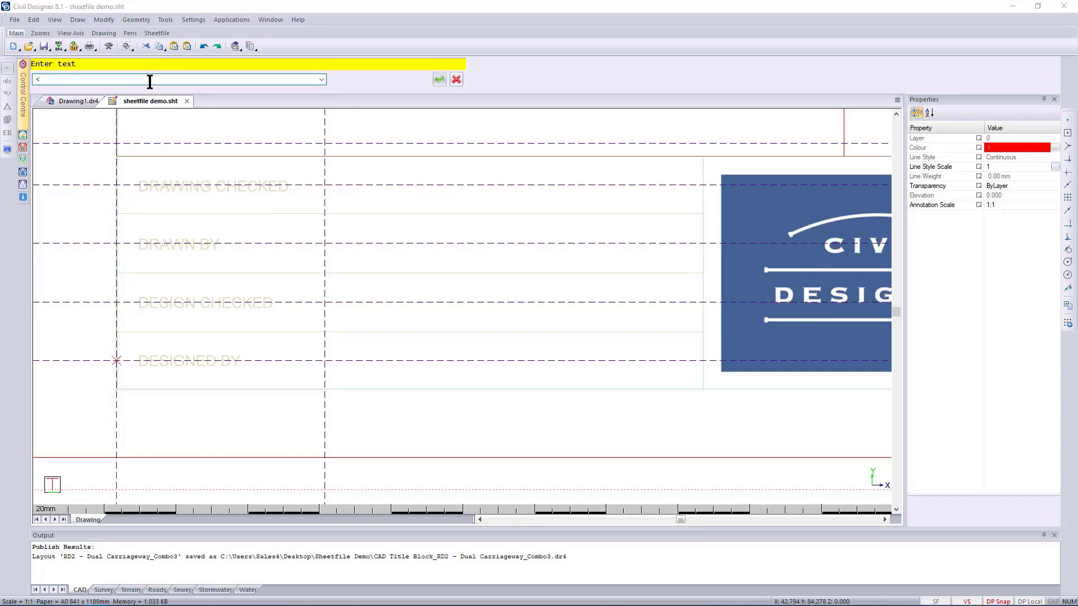
type("<Who will check this Drawing>")
left_click(438, 79)
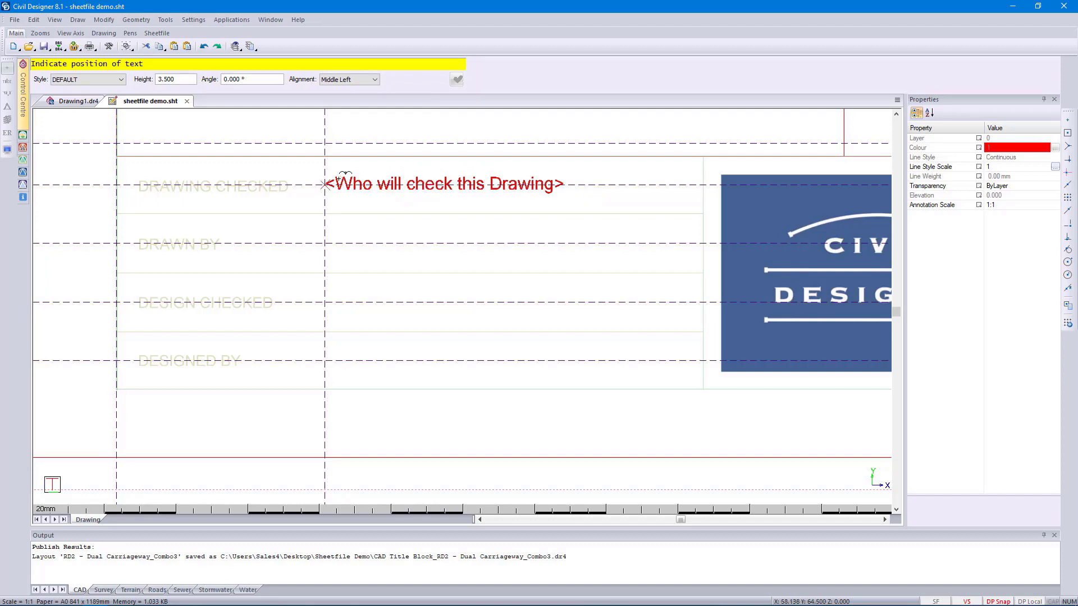
left_click(324, 184)
- Place a global title reading "<Who drew this drawing>" at the geometry guide intersection in the DRAWN BY row
type("<")
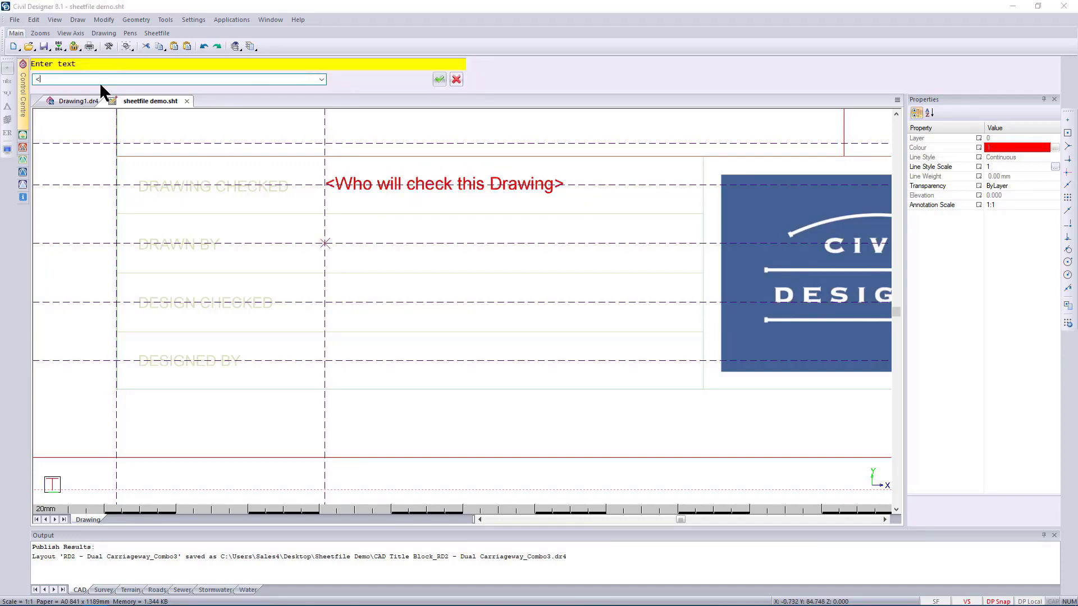
type("Who drew this drawing>")
left_click(440, 79)
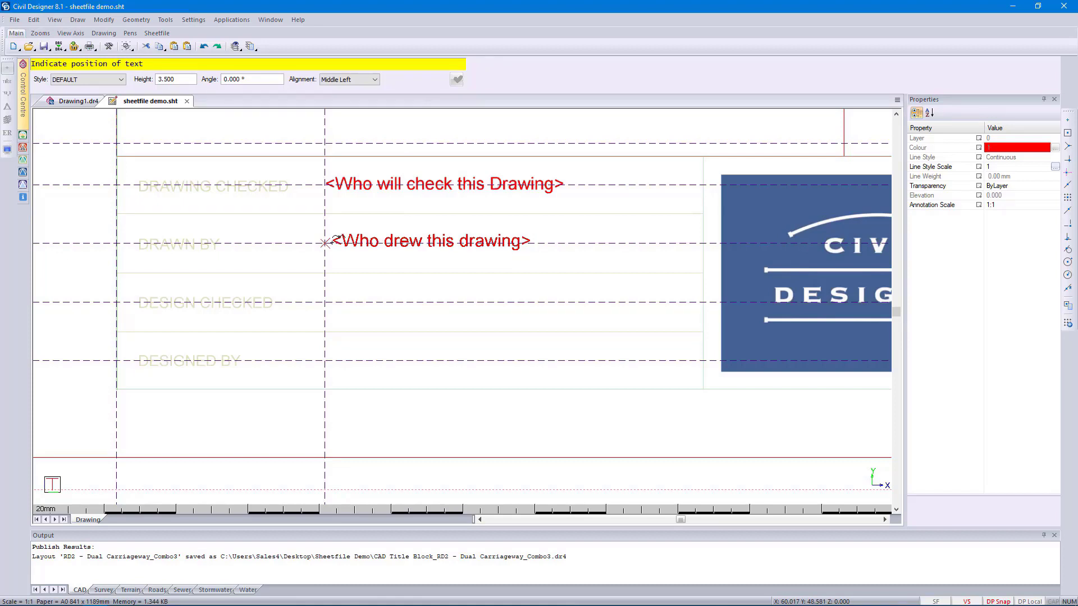
left_click(326, 244)
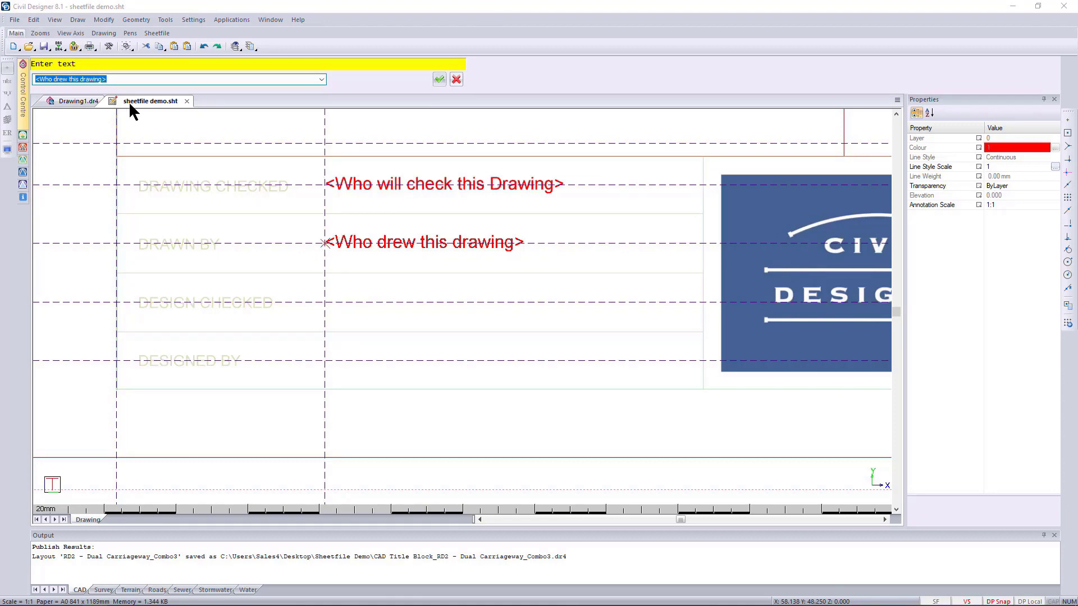
- Place a global title reading "<Who checked this design>" at the geometry guide intersection in the DESIGN CHECKED row
type("<Who c")
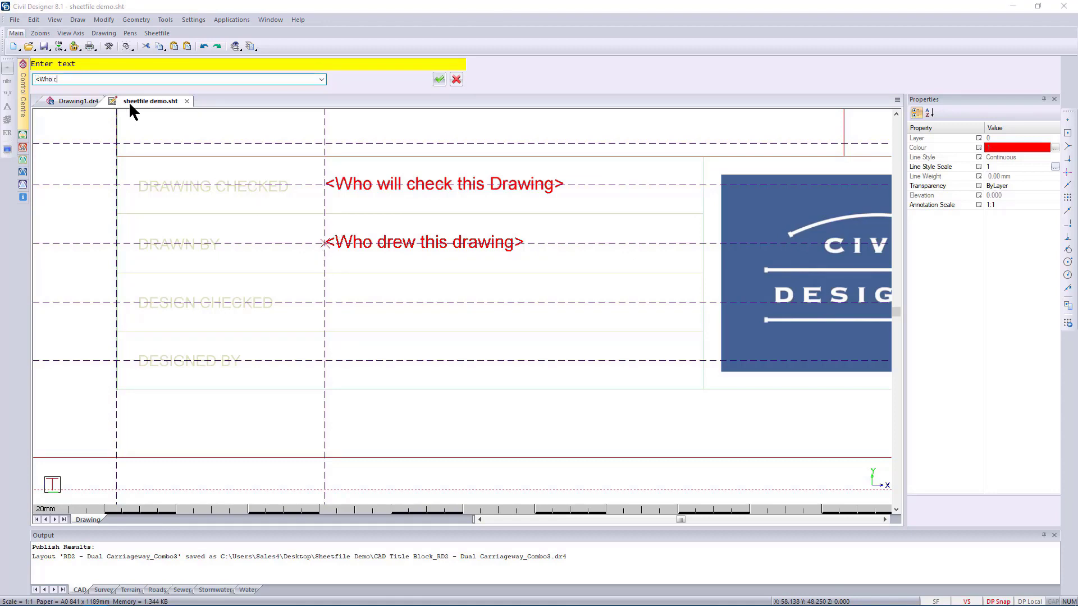
type("hecked this design>")
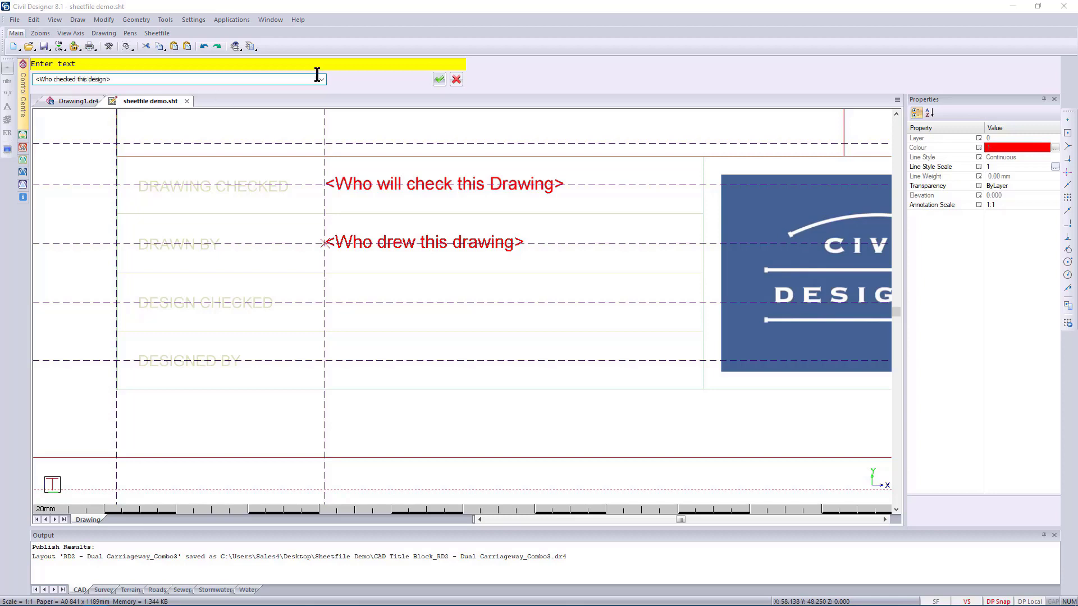
left_click(440, 79)
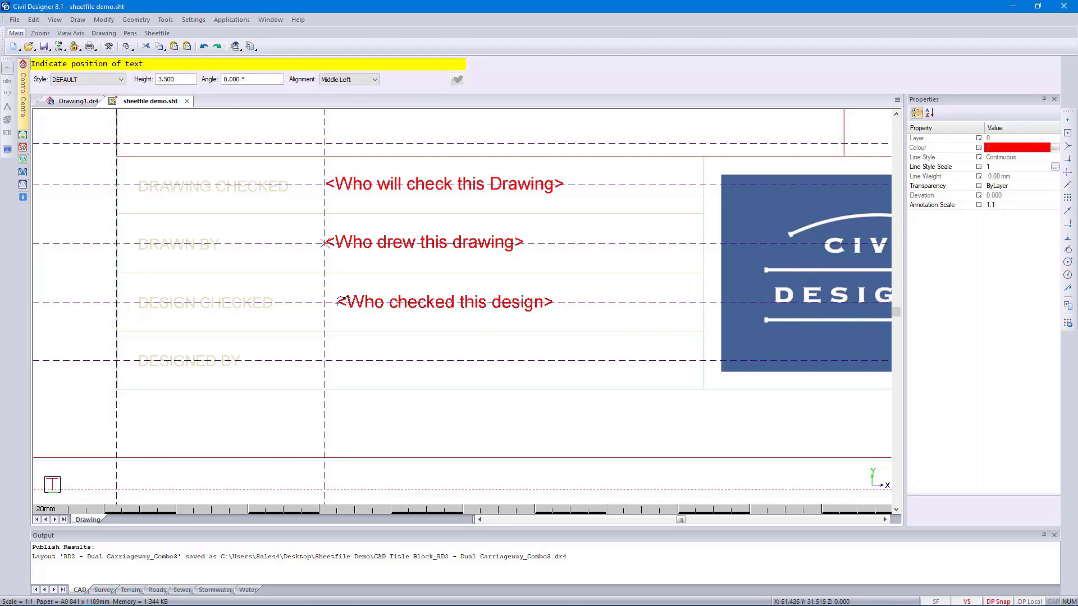
left_click(325, 302)
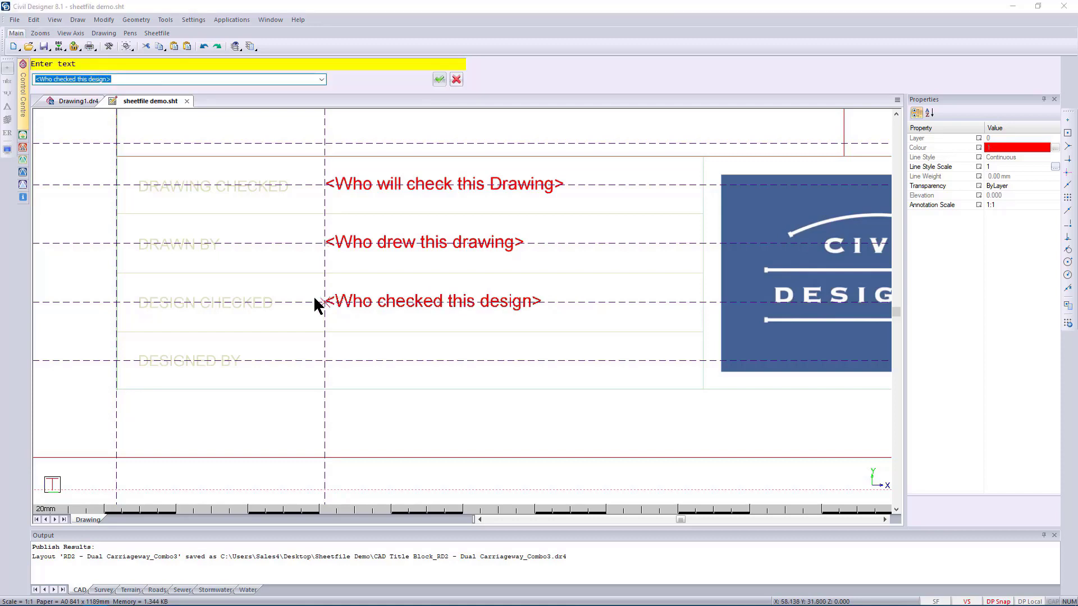
- Place a global title reading "<Who is the designer>" at the DESIGNED BY row's guide intersection and finish placing titles
type("<")
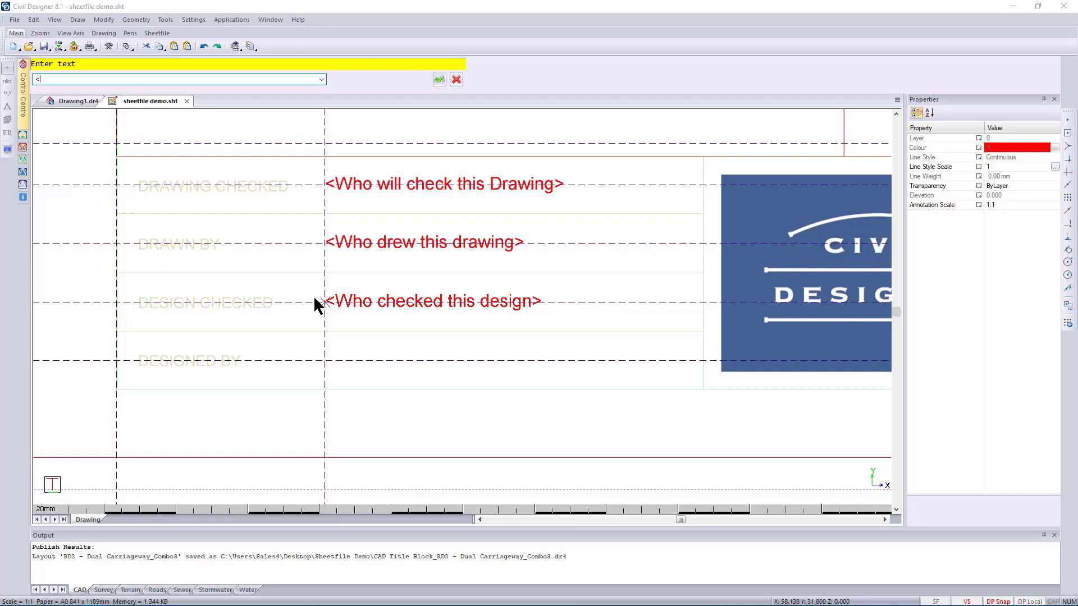
type("Who is the designer>")
left_click(441, 79)
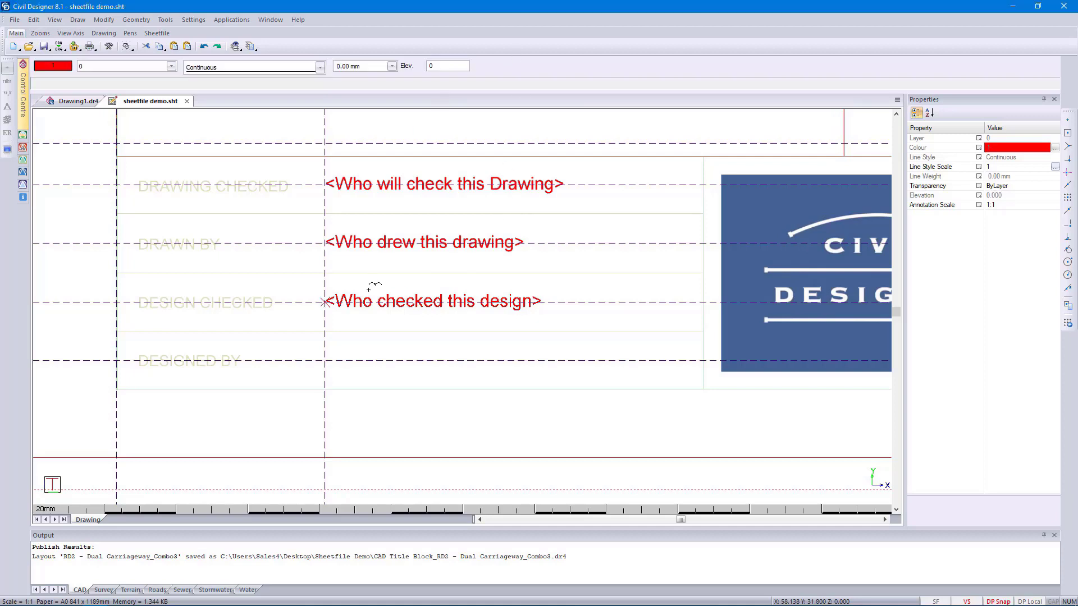
left_click(335, 367)
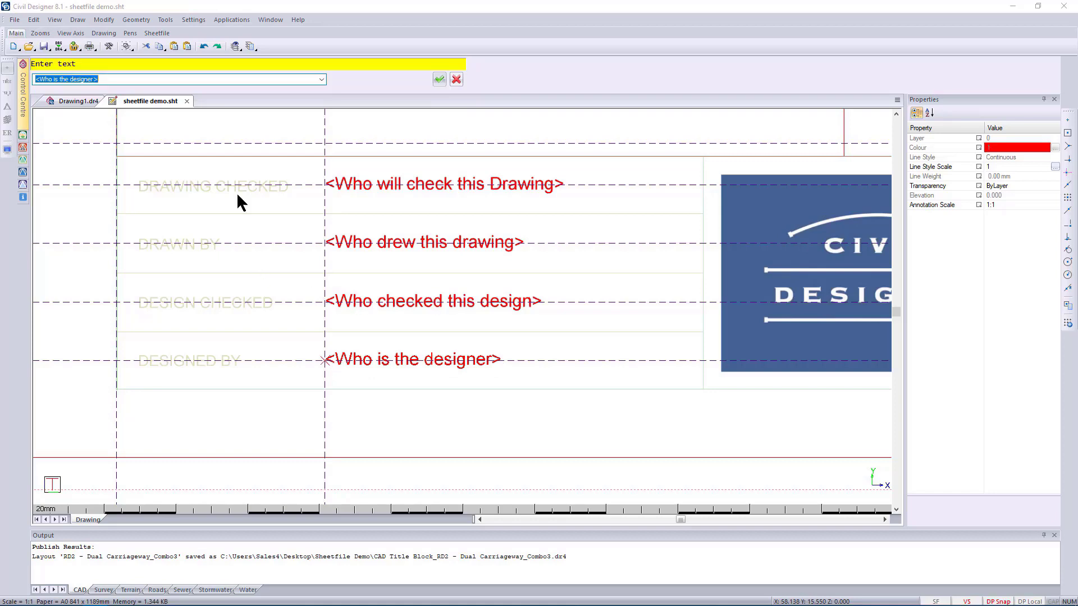
left_click(456, 79)
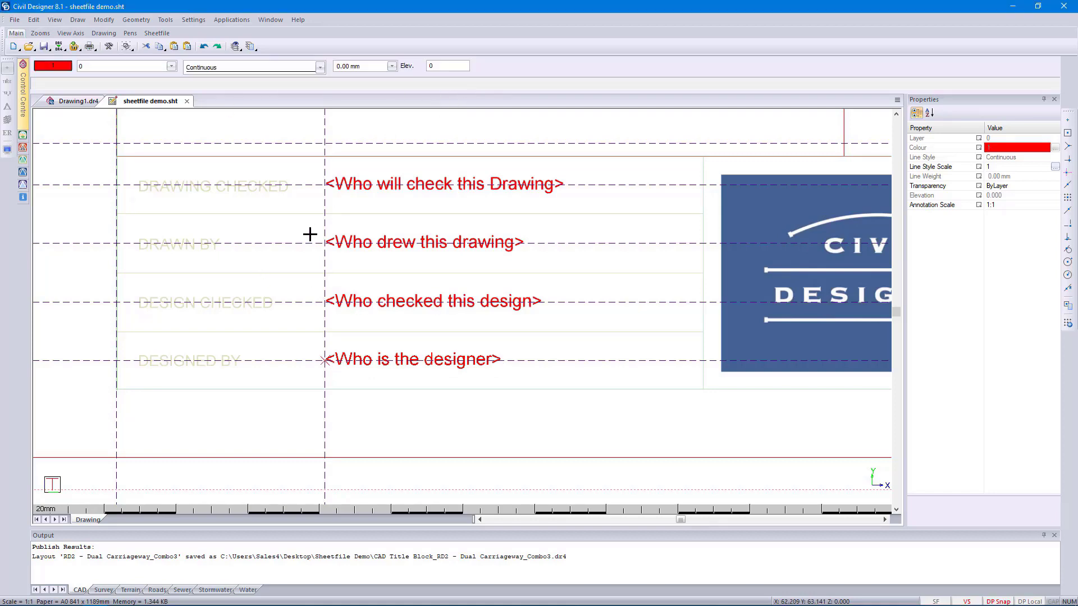
- Delete all geometry guide entities from the sheet
left_click(136, 19)
left_click(173, 156)
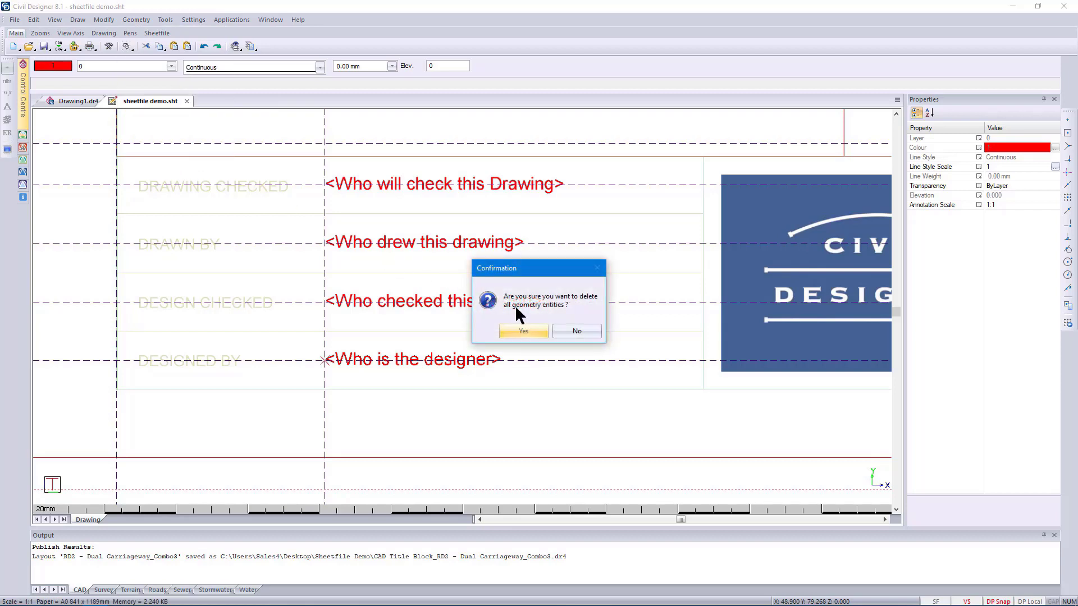
left_click(531, 331)
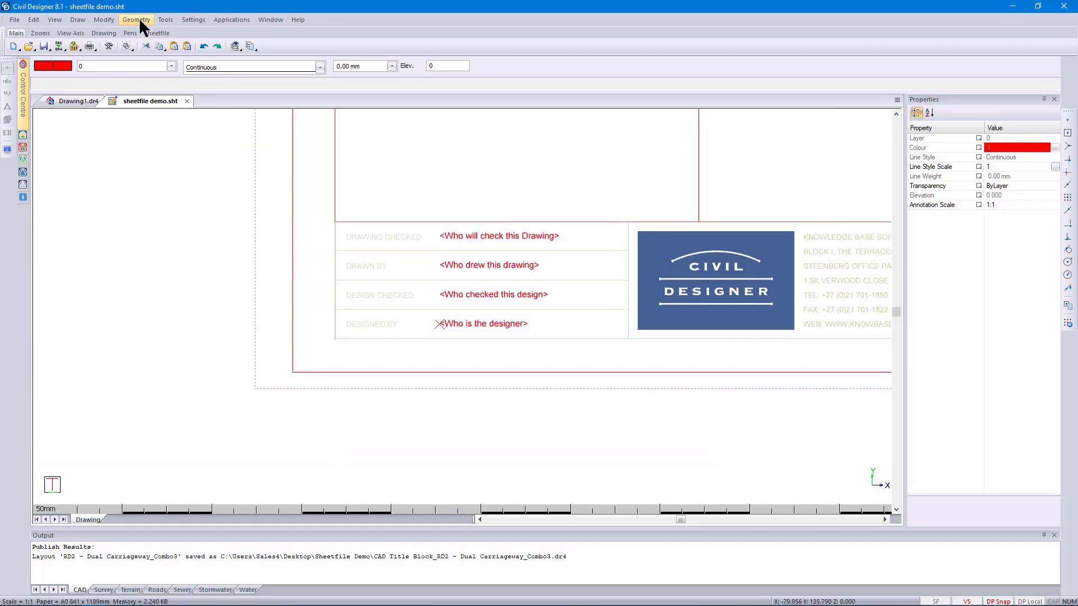
- Add the original drawing name code {DRAW_NAME} as a global title at 90°, outside the title block's left edge at about X -7.6, Y 9
left_click(78, 20)
mouse_move(114, 44)
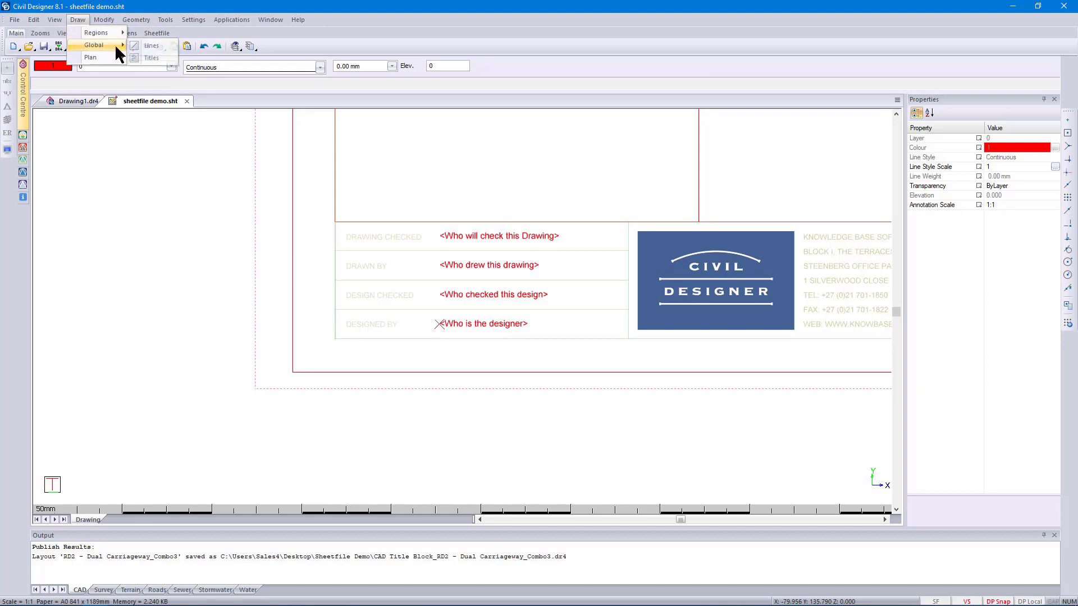
left_click(160, 55)
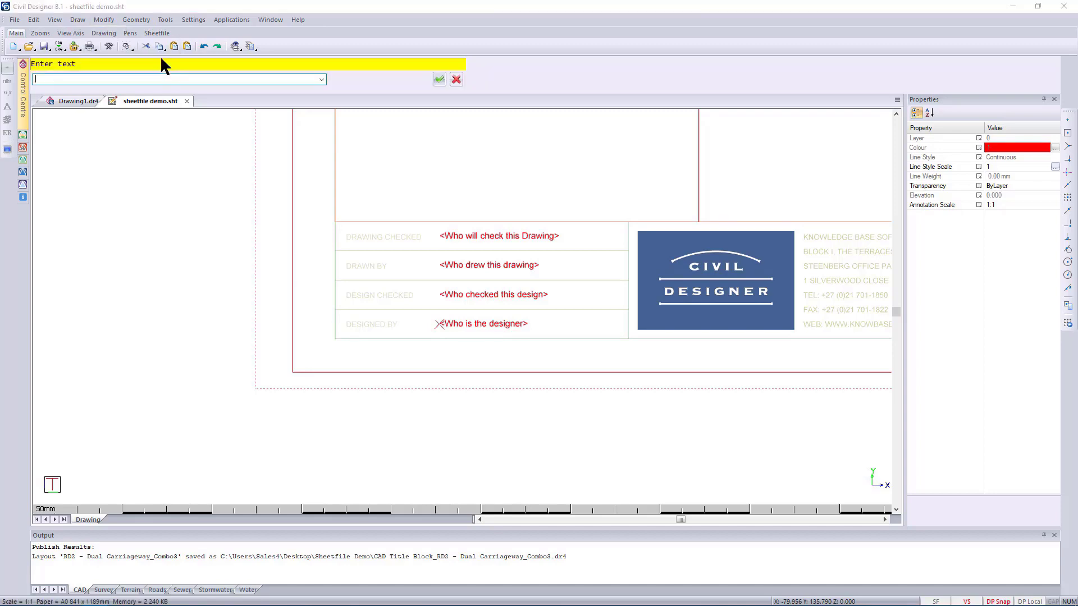
left_click(321, 79)
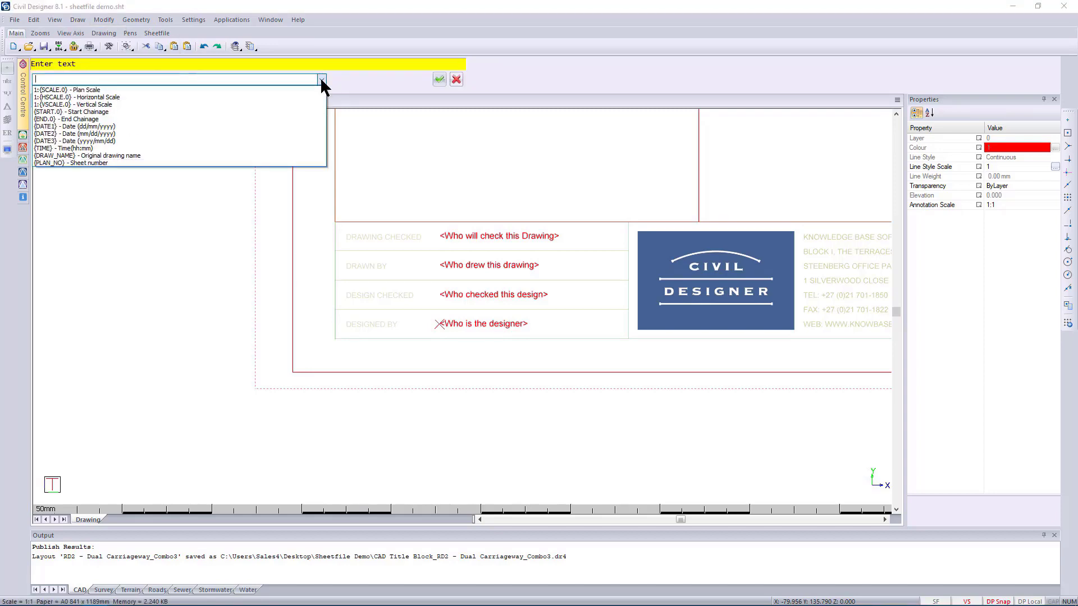
left_click(92, 155)
left_click(440, 79)
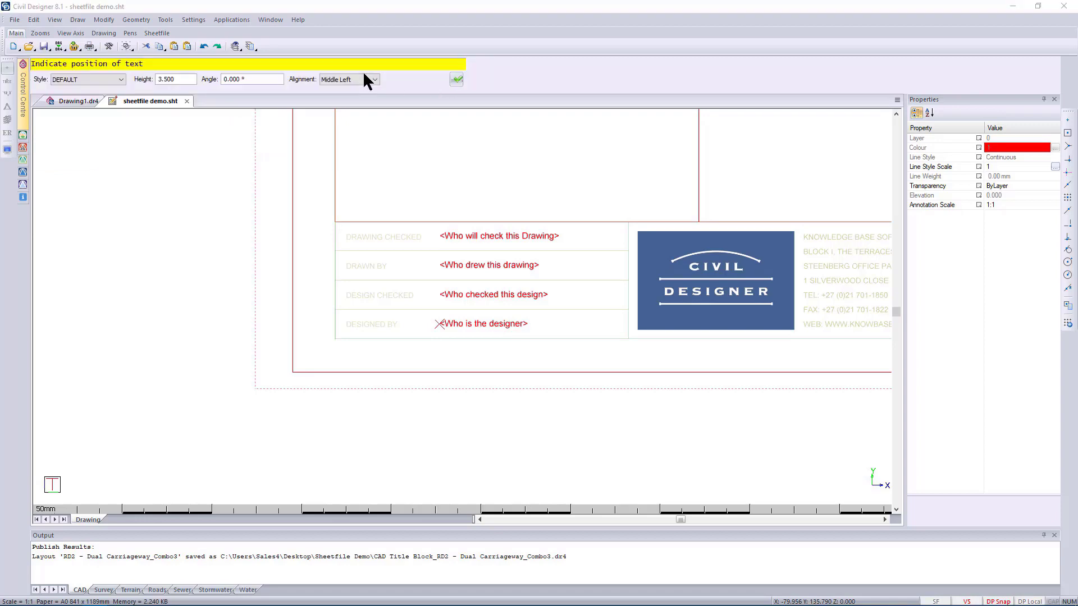
left_click(275, 80)
type("90")
left_click(364, 80)
left_click(363, 84)
left_click(456, 82)
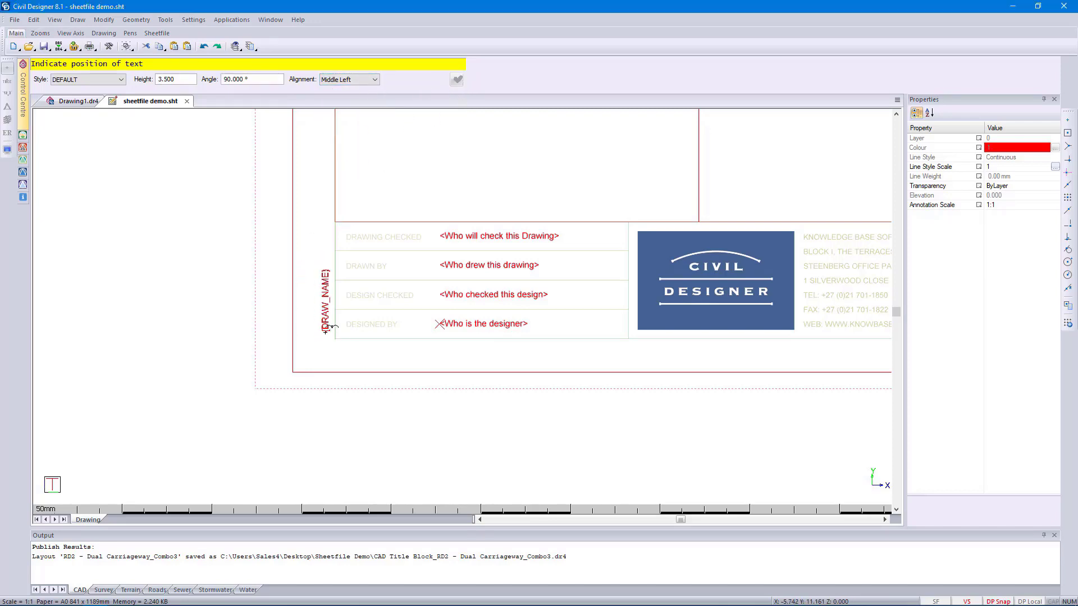
scroll(313, 313, "up", 3)
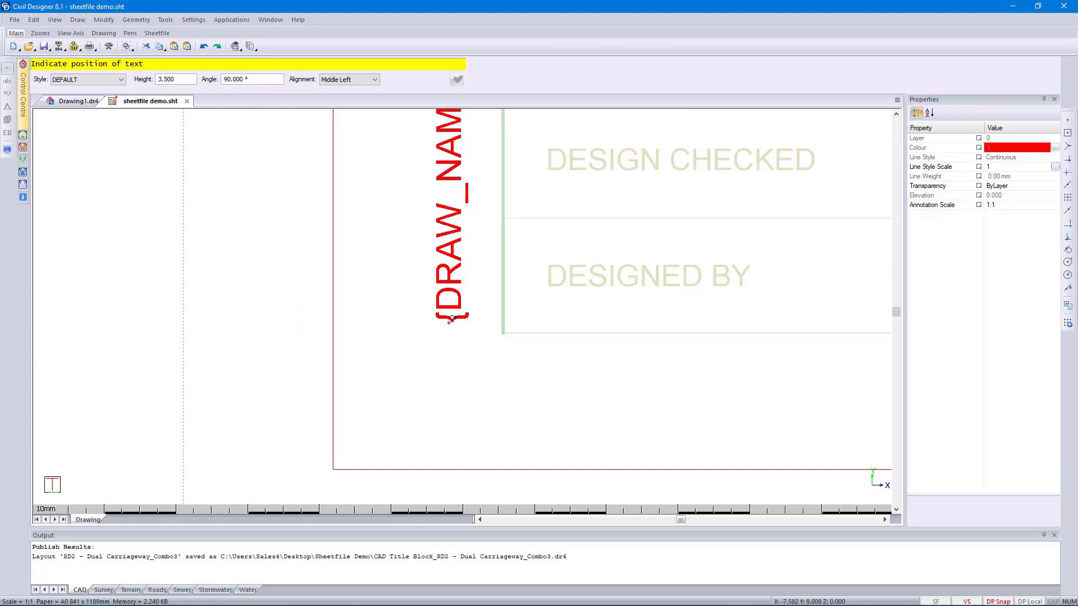
left_click(449, 321)
- Add the {TIME} code as a title at 0° just below the DESIGNED BY row, at about X 1.2, Y 2.6
left_click(321, 80)
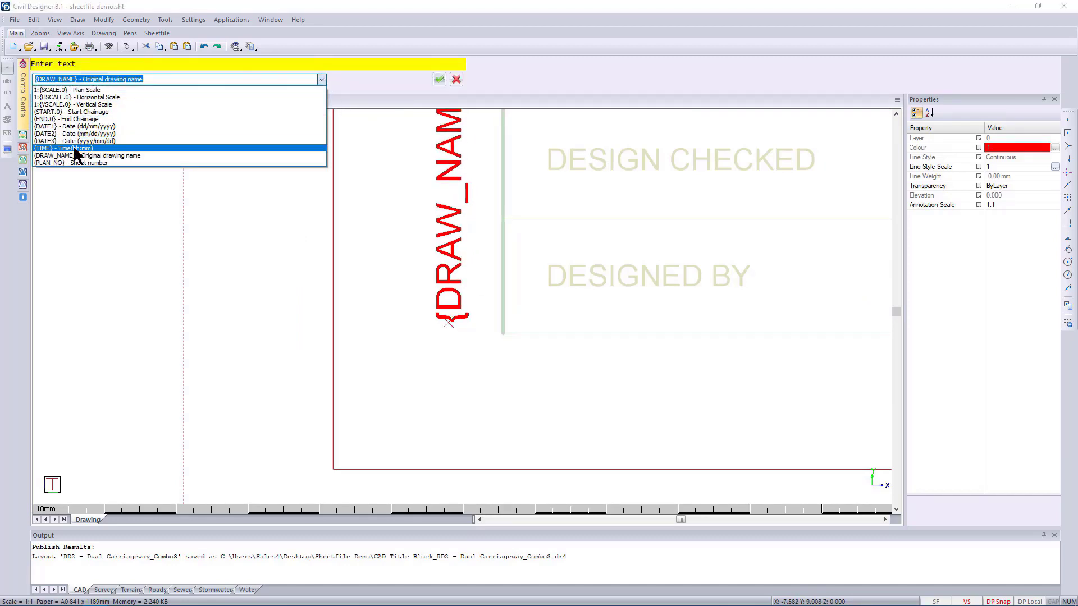
left_click(75, 149)
key("Return")
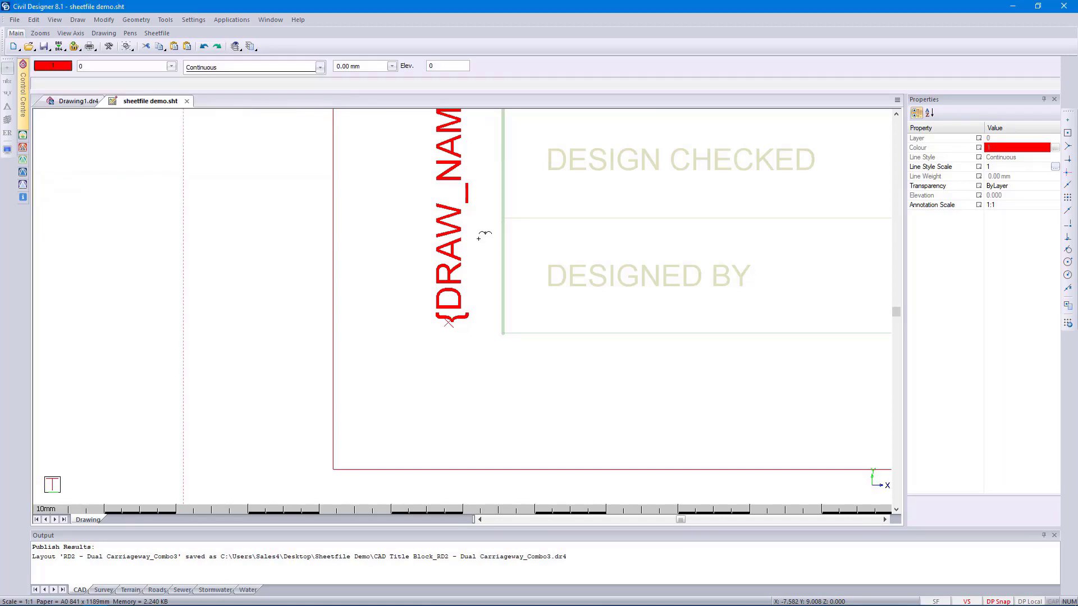
left_click(251, 79)
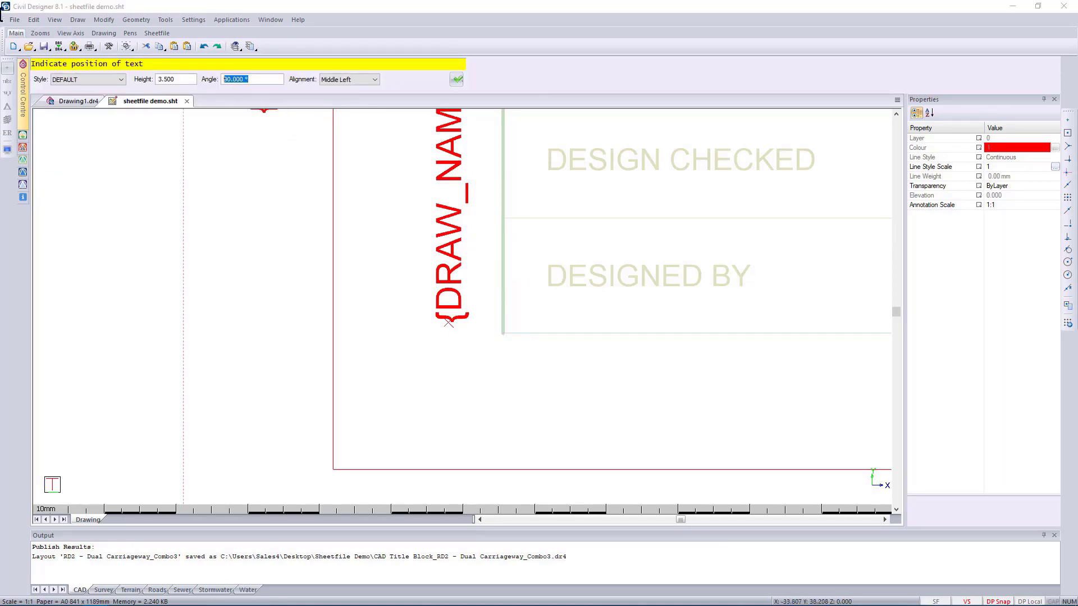
type("0")
left_click(457, 79)
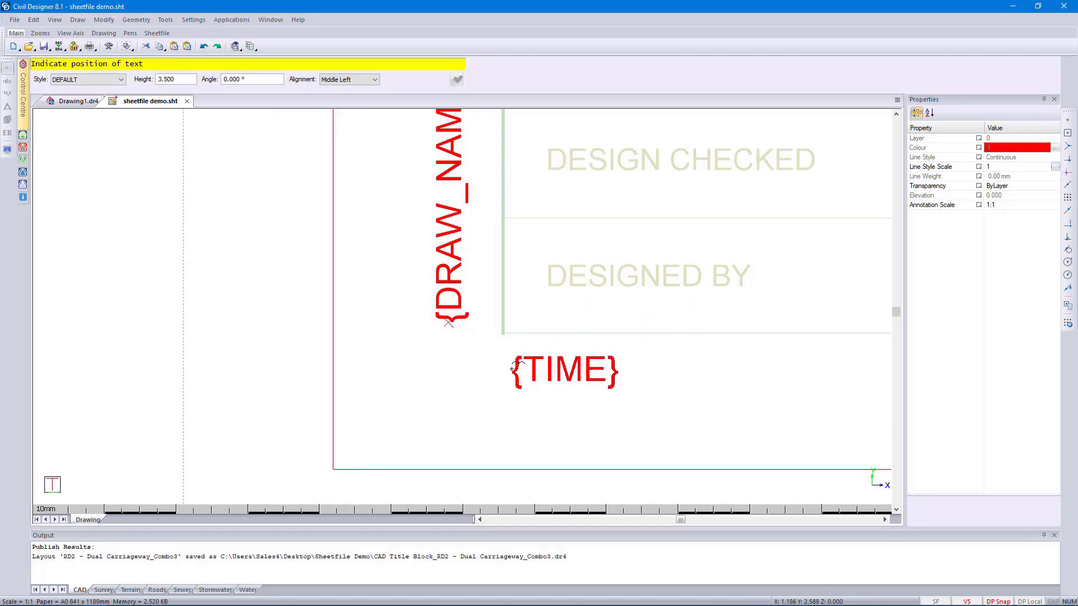
left_click(511, 368)
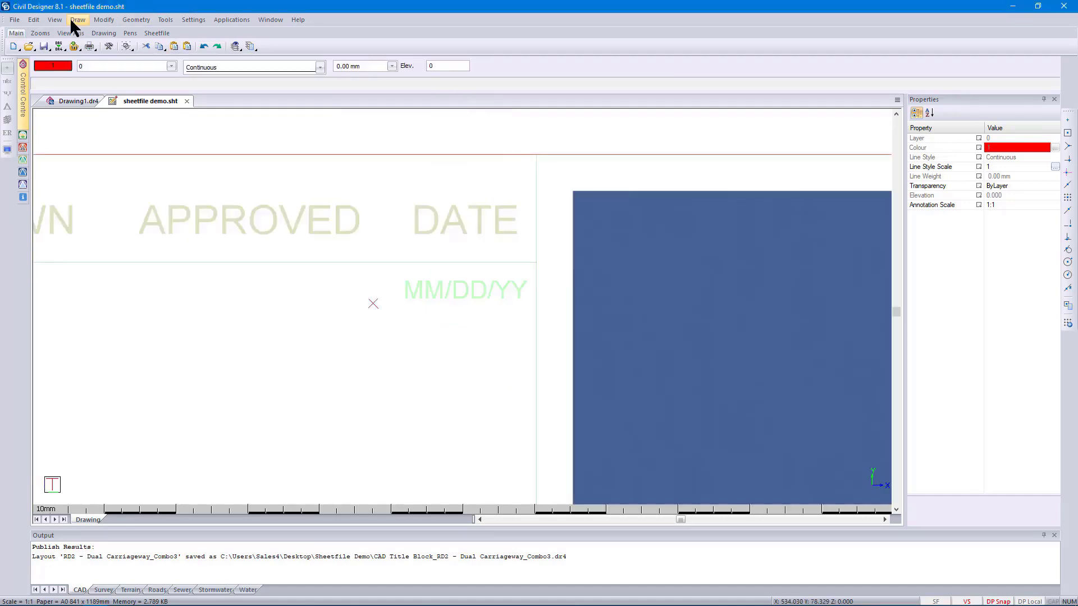
- Add the {DATE1} code as a global title with Middle Right alignment over the MM/DD/YY placeholder, at about X 574.5, Y 52.7
left_click(77, 20)
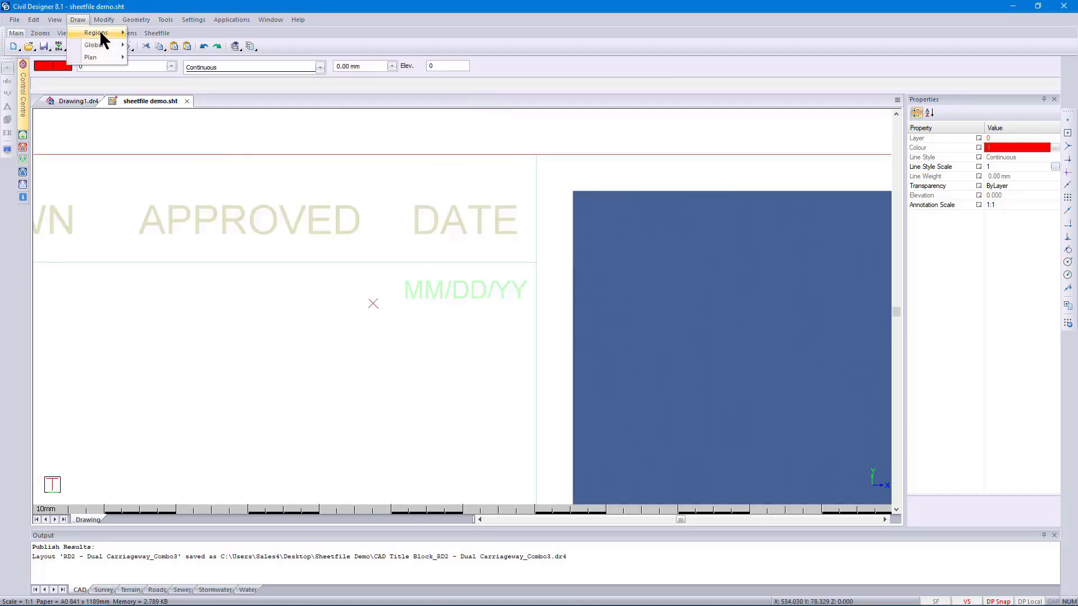
left_click(167, 56)
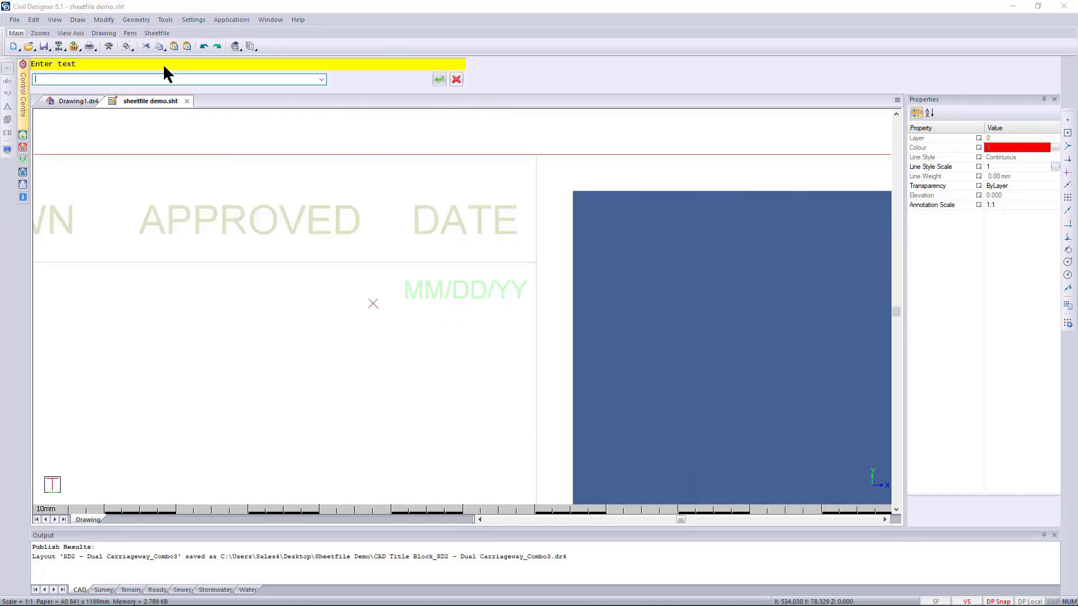
left_click(321, 80)
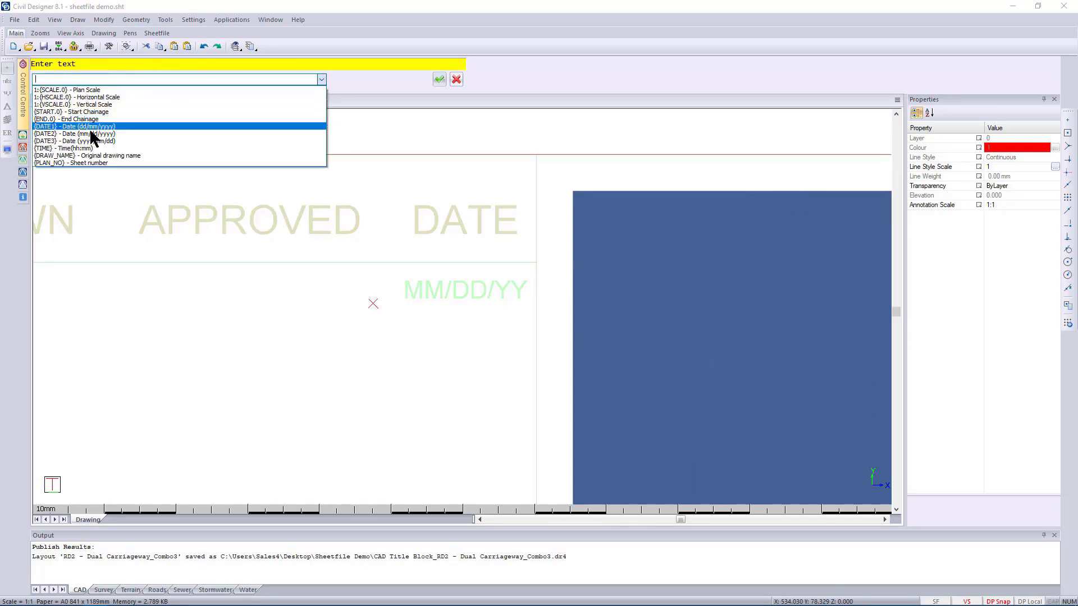
left_click(116, 126)
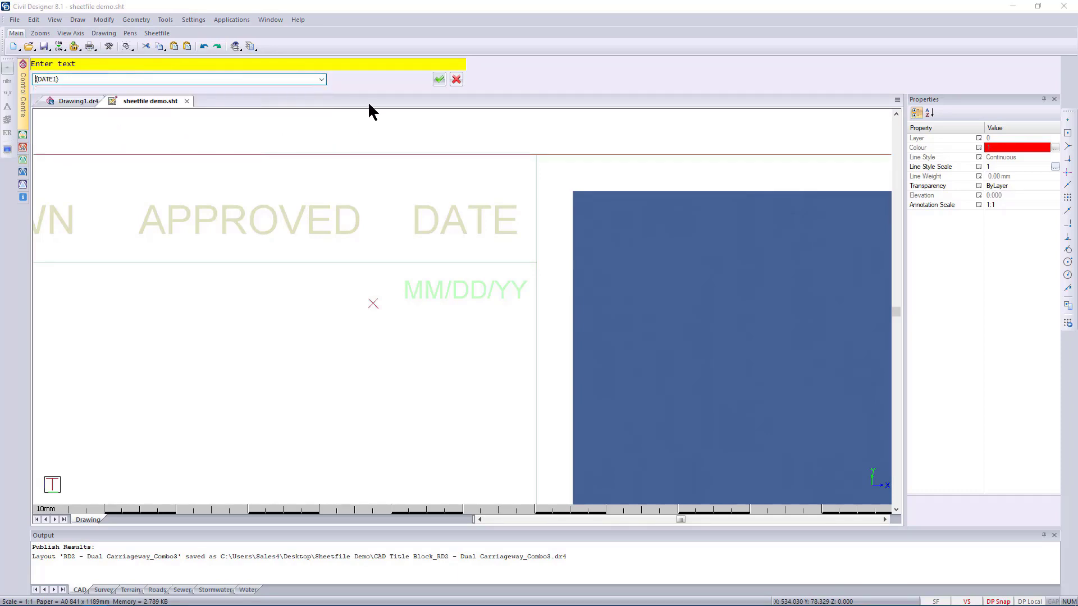
left_click(443, 79)
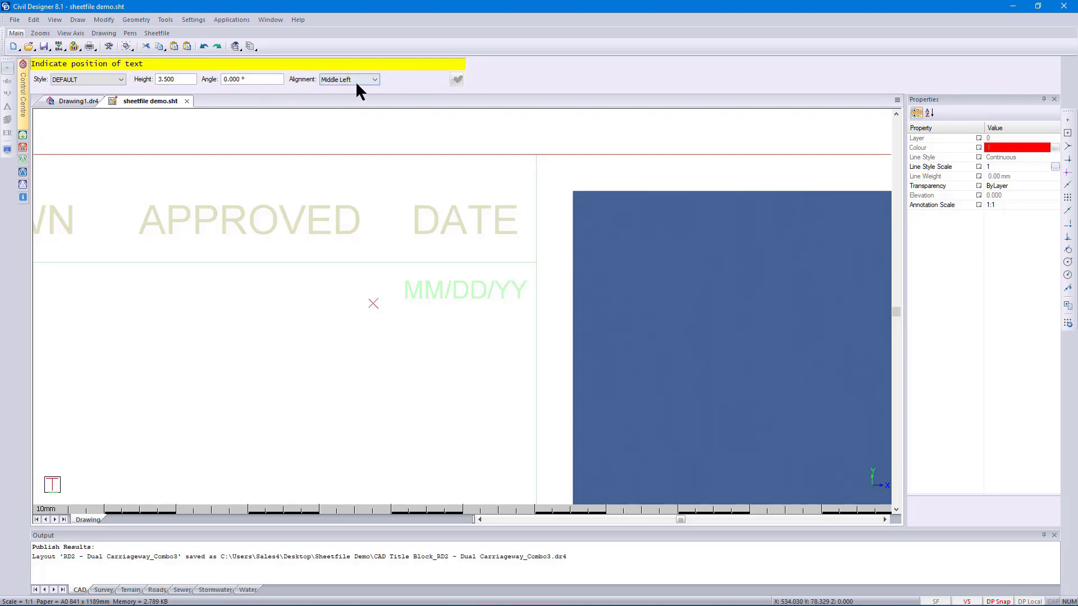
left_click(358, 82)
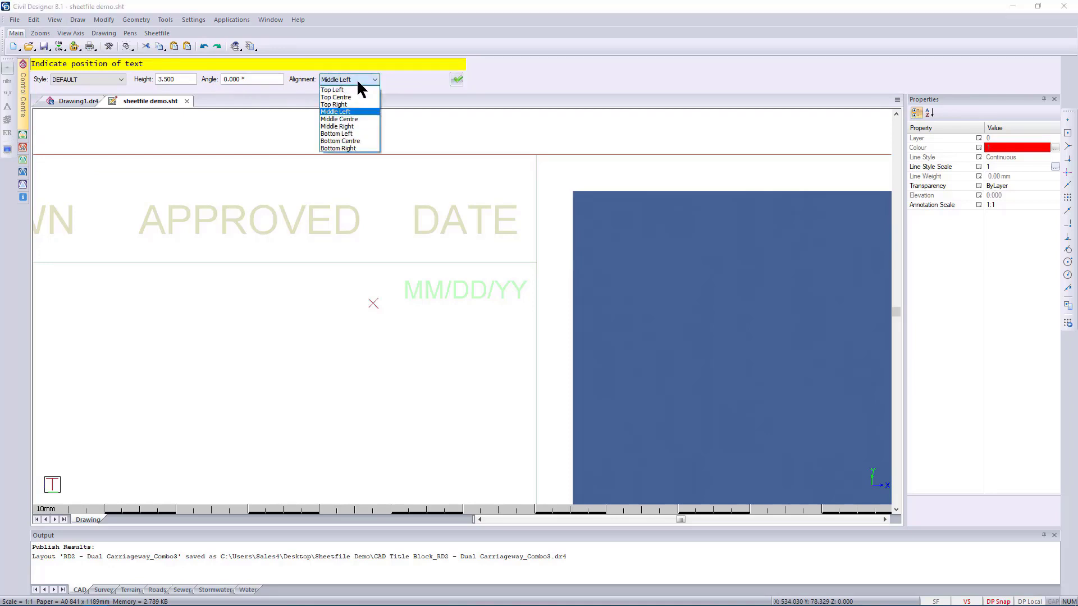
left_click(356, 126)
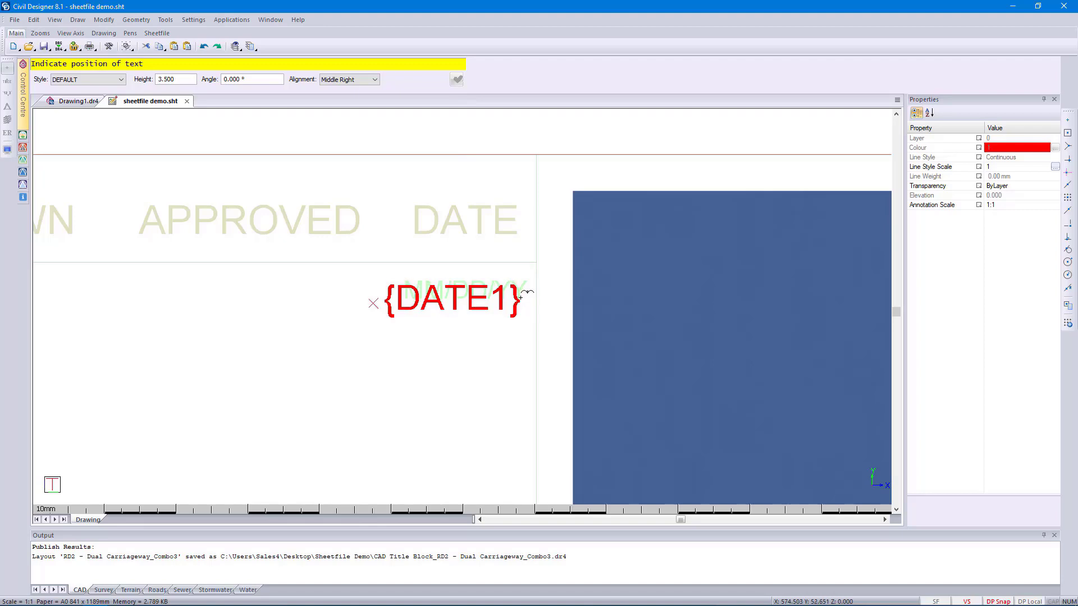
left_click(521, 298)
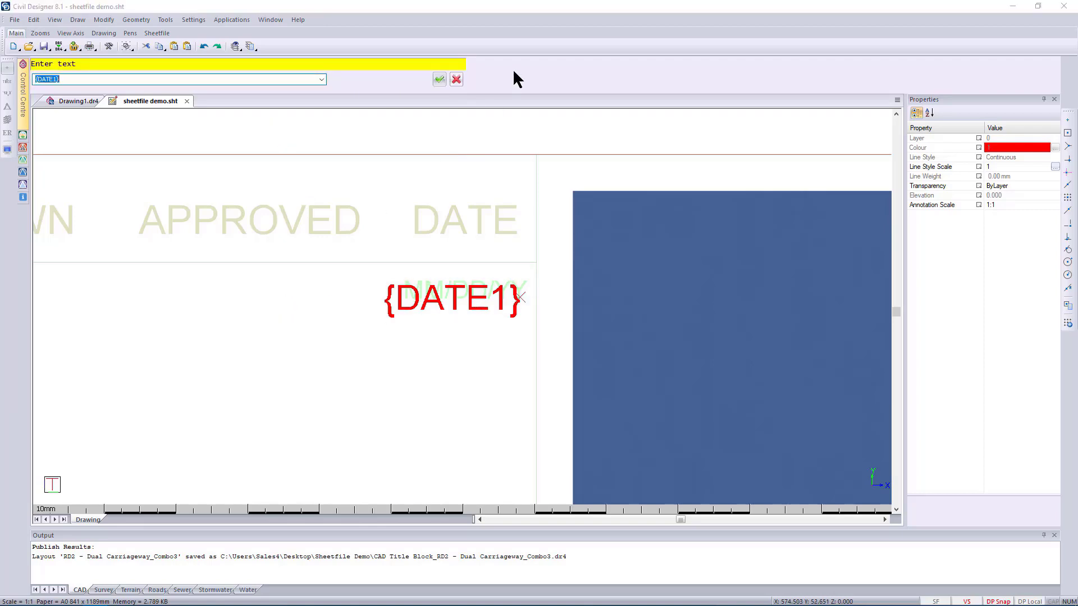
left_click(456, 80)
- Add 1:{HSCALE.0} as a plan title with Middle Left alignment over the horizontal scale's value, at about X 1067.3, Y 52.8
scroll(490, 308, "down", 3)
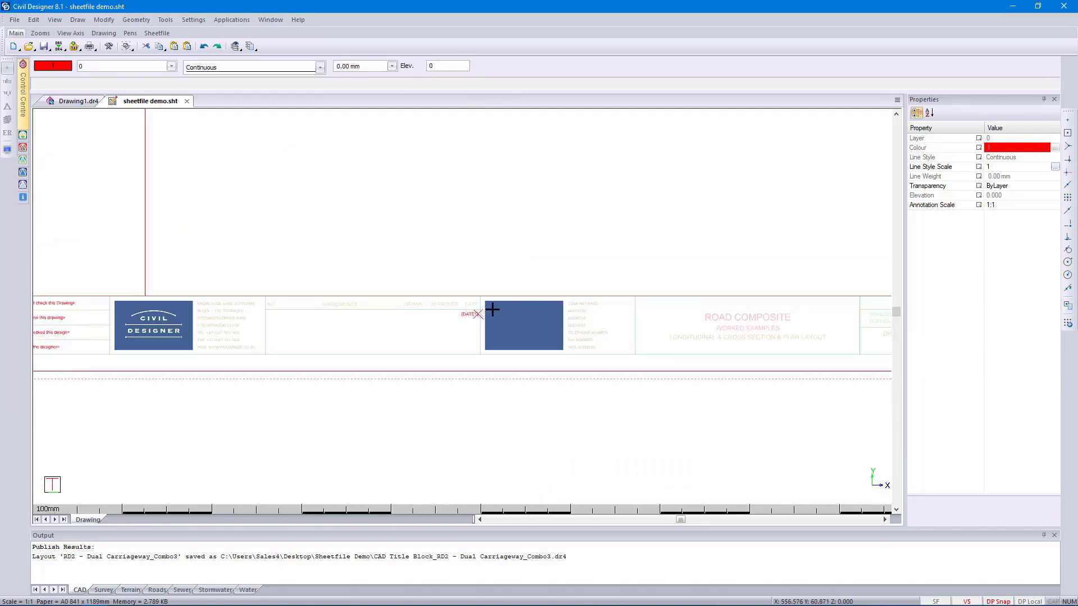
scroll(462, 308, "up", 5)
scroll(458, 309, "down", 2)
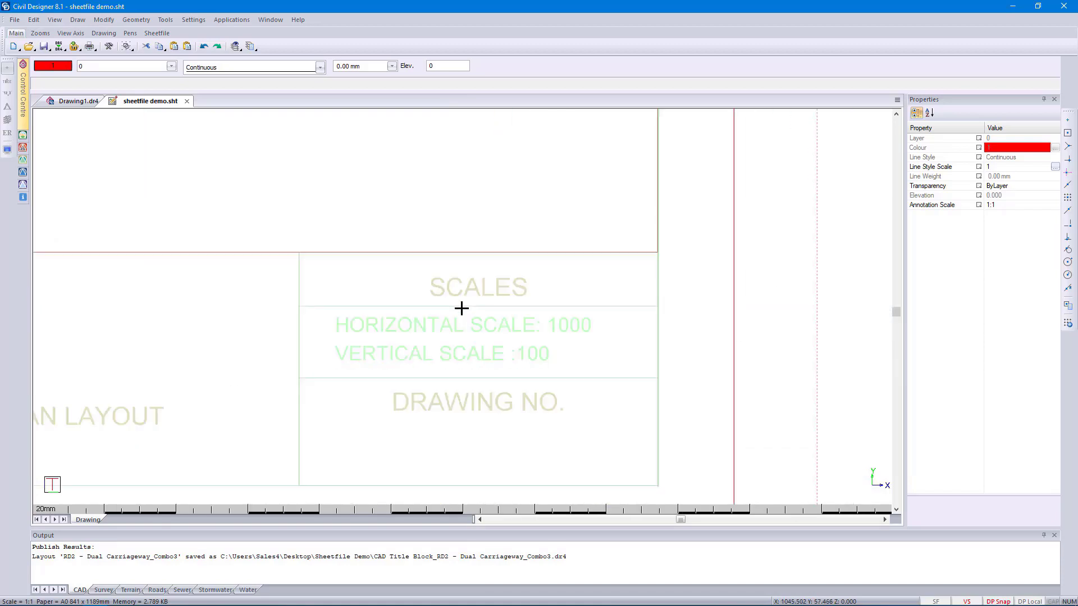
middle_click_drag(460, 308, 469, 243)
middle_click_drag(318, 253, 297, 226)
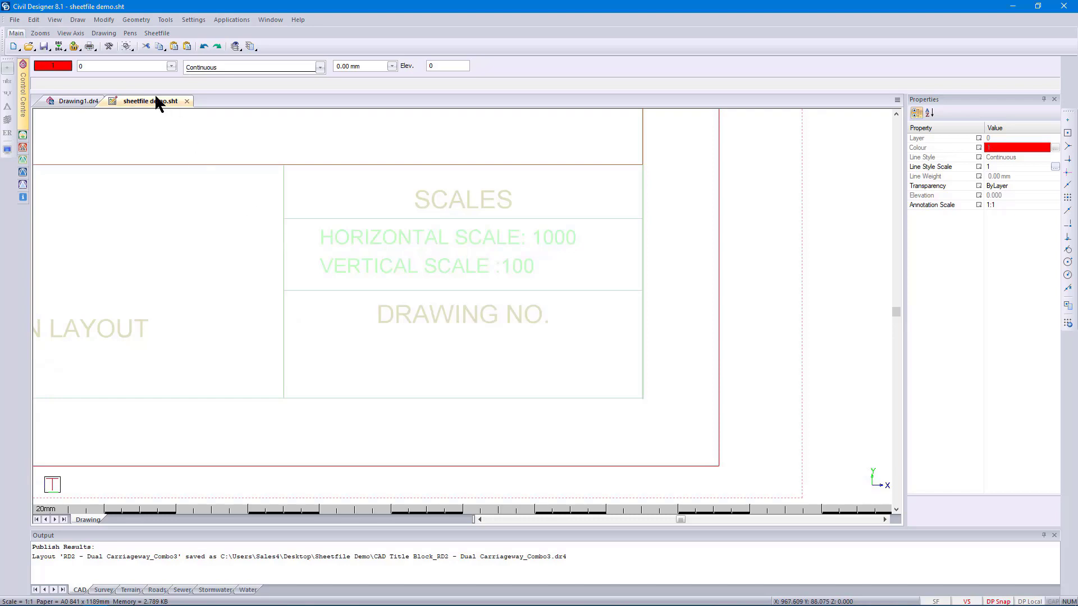
left_click(79, 20)
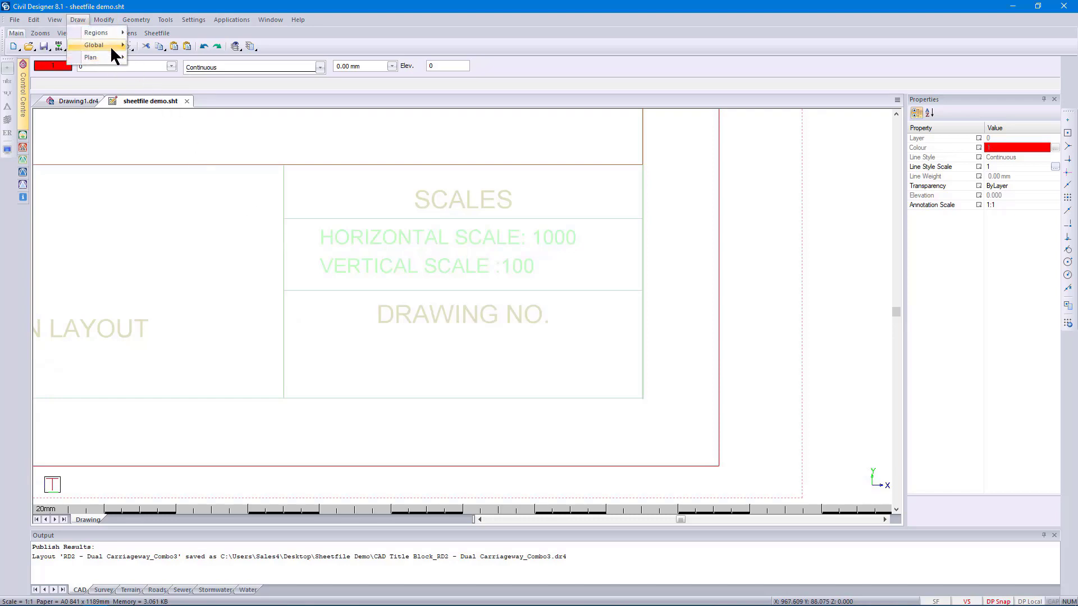
mouse_move(110, 45)
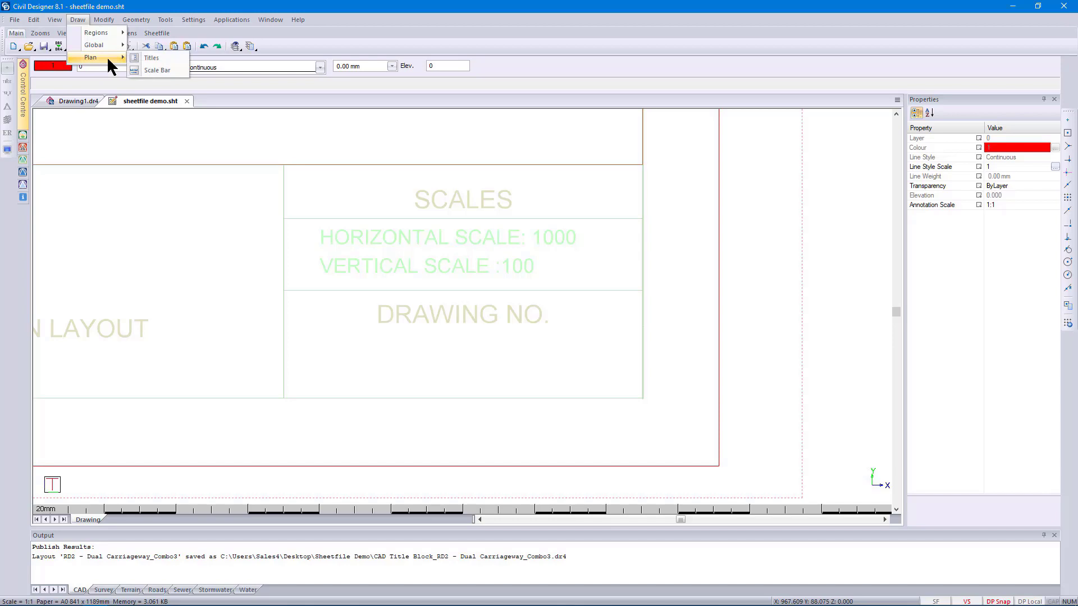
left_click(151, 59)
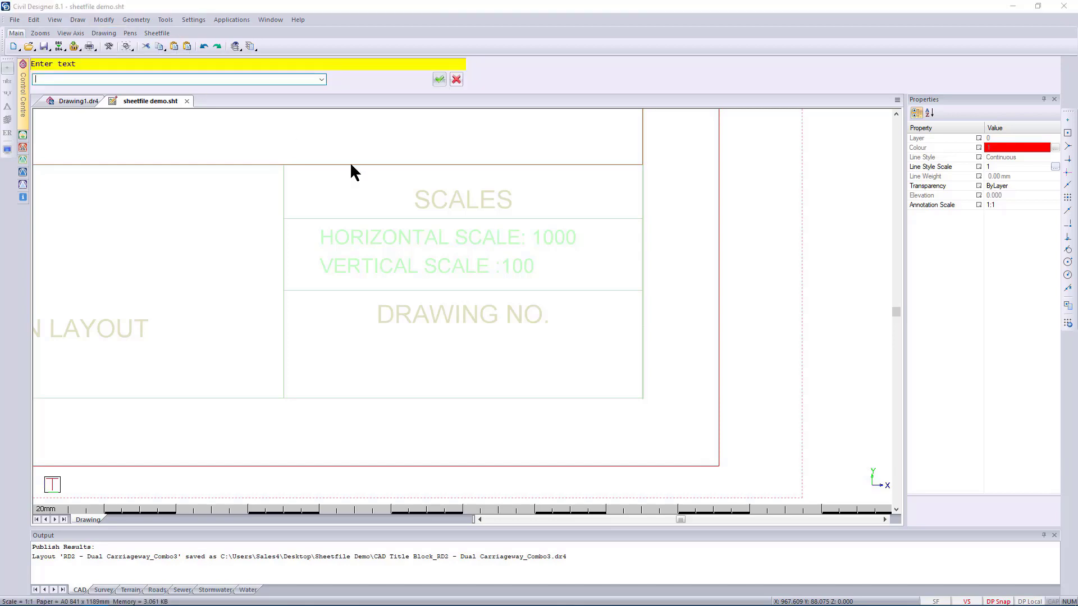
left_click(322, 79)
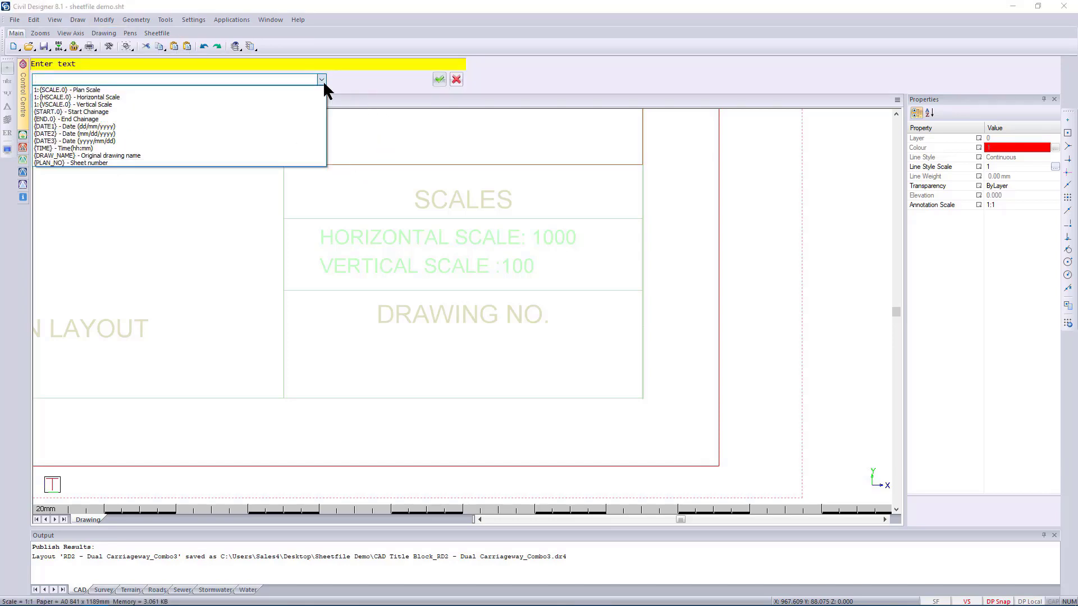
left_click(50, 97)
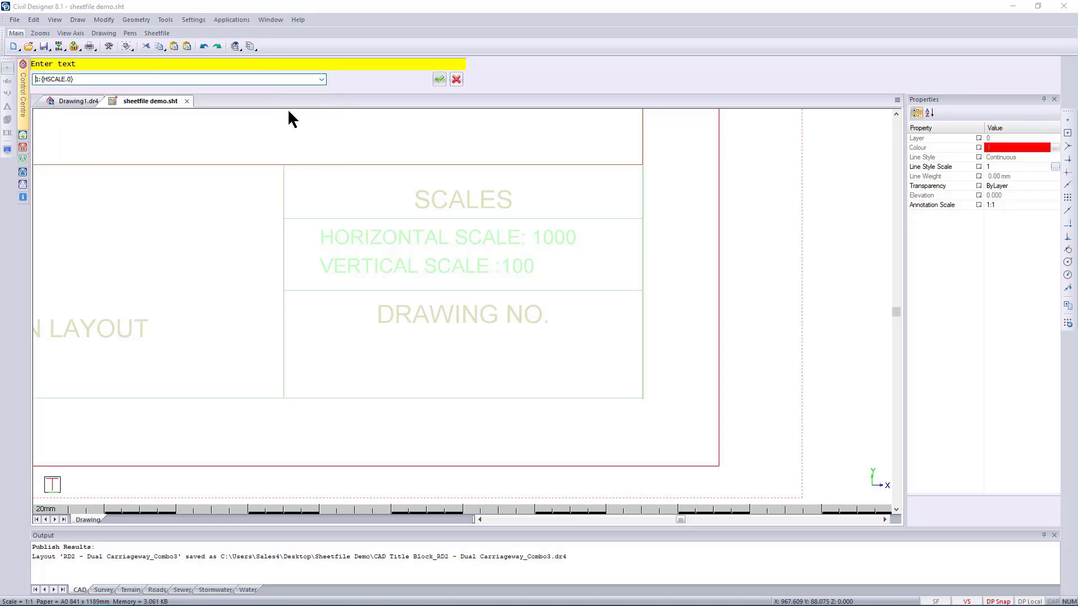
left_click(440, 80)
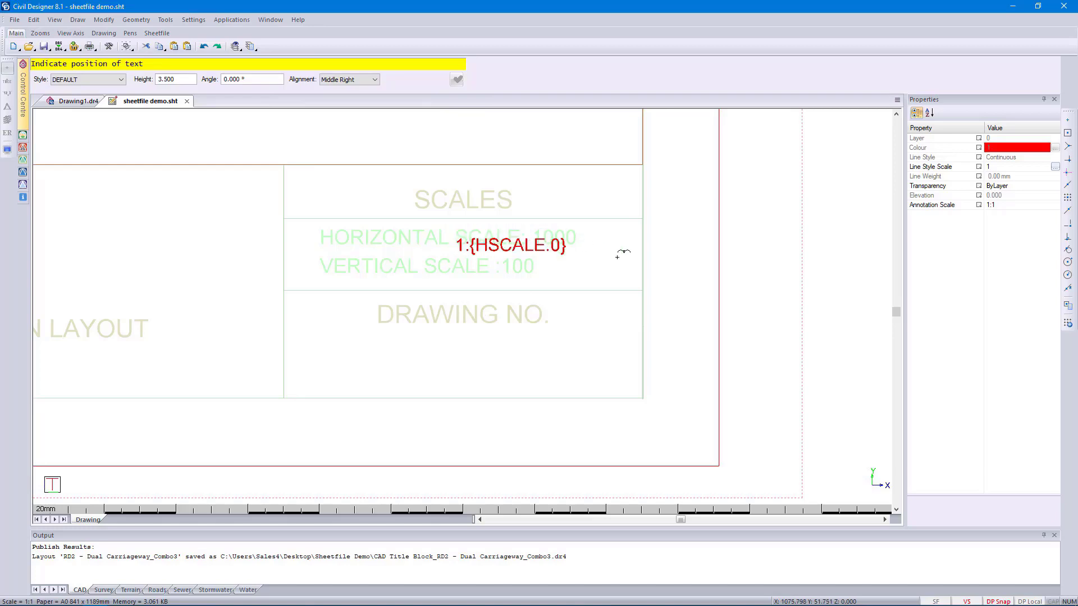
left_click(371, 79)
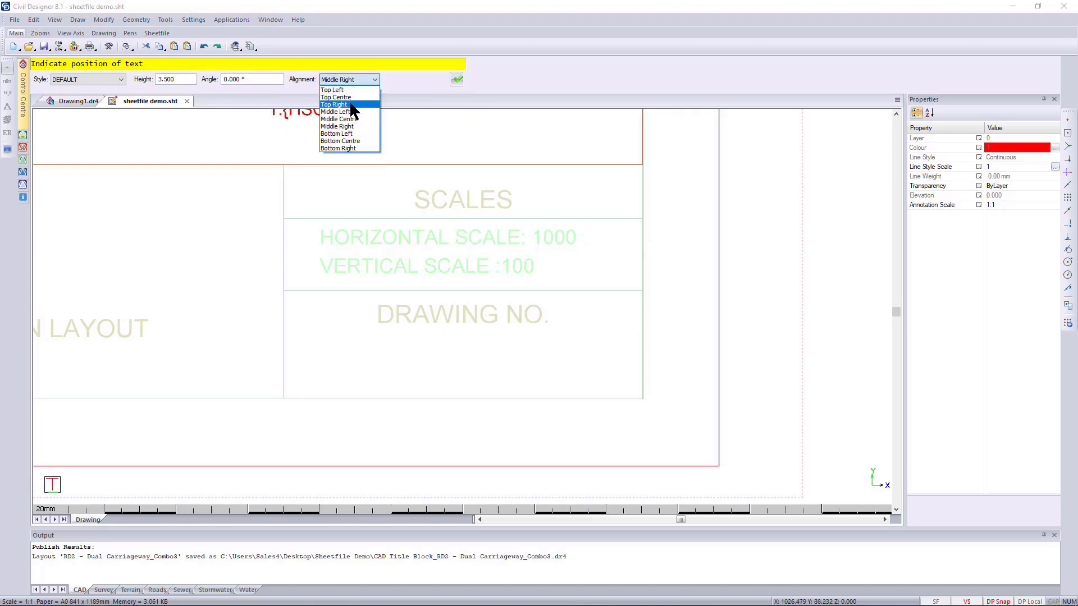
left_click(348, 112)
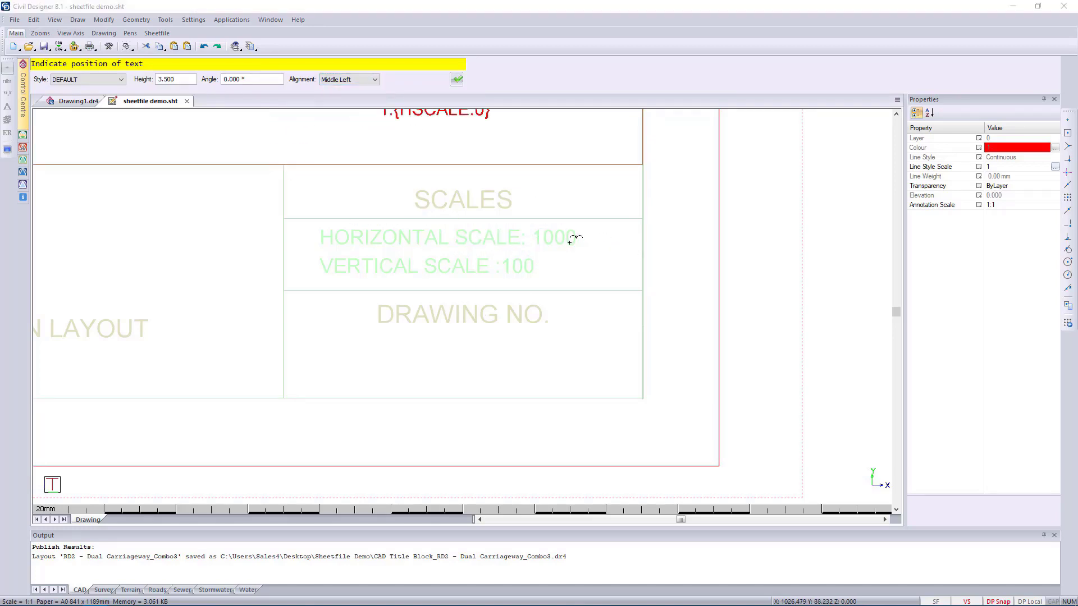
left_click(461, 82)
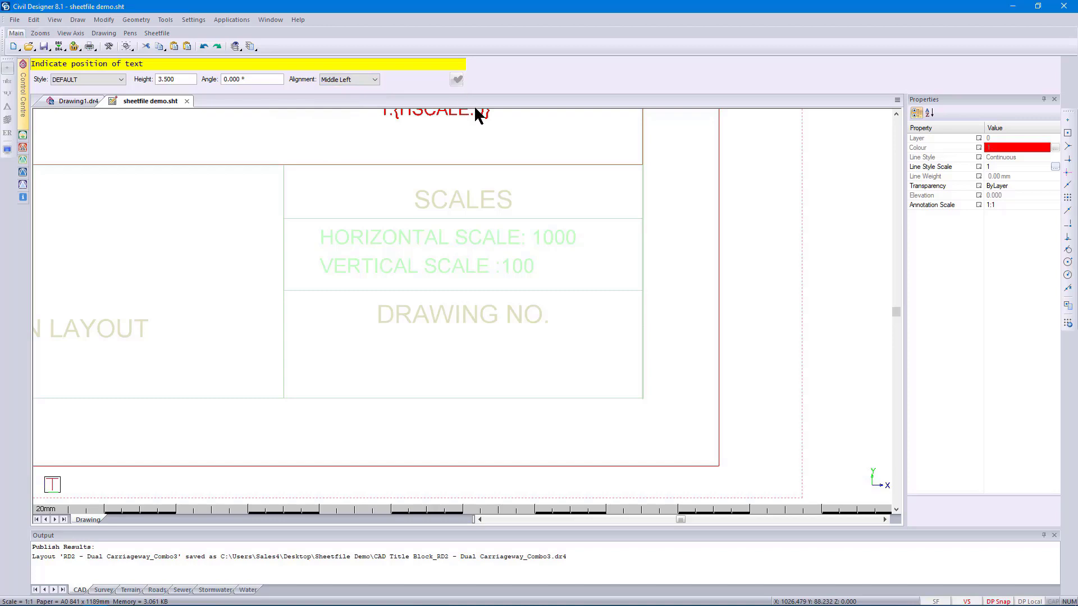
left_click(525, 237)
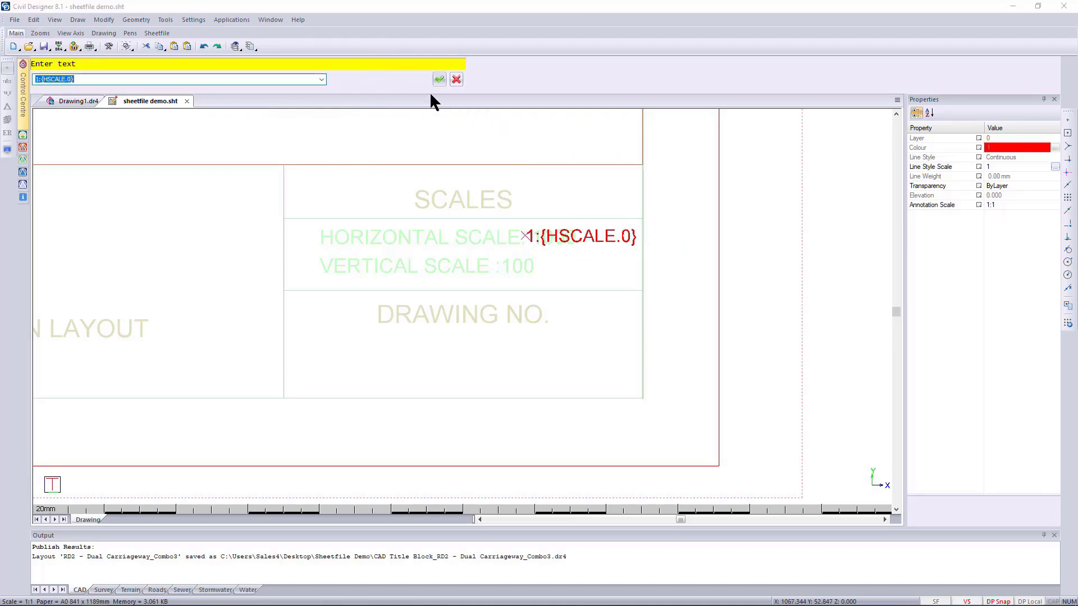
- Add 1:{VSCALE.0} as a plan title over the vertical scale's value, at about X 1061.4, Y 44.5
left_click(320, 79)
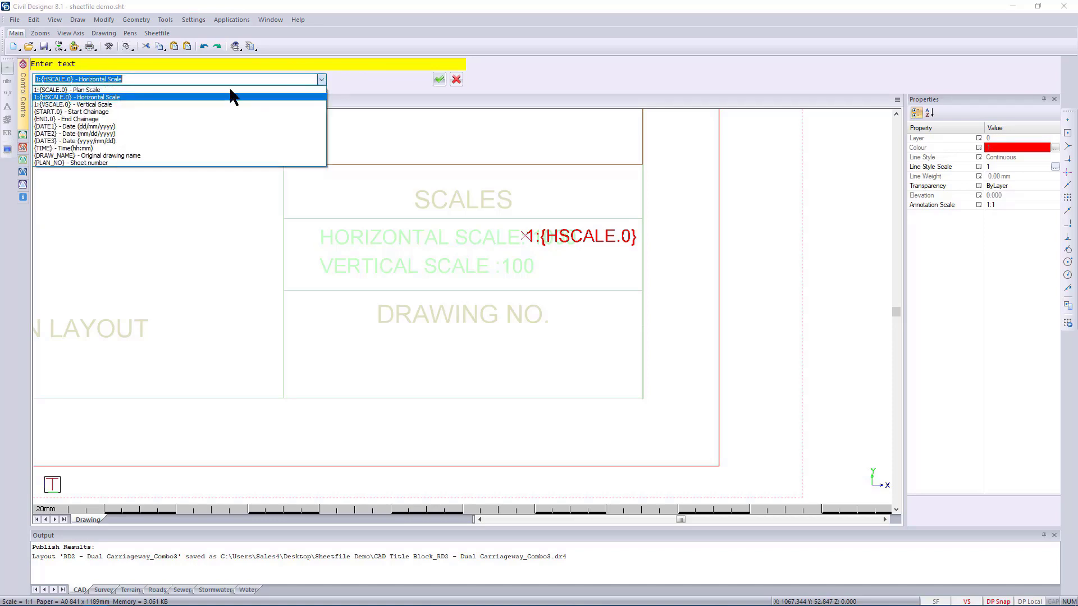
left_click(81, 105)
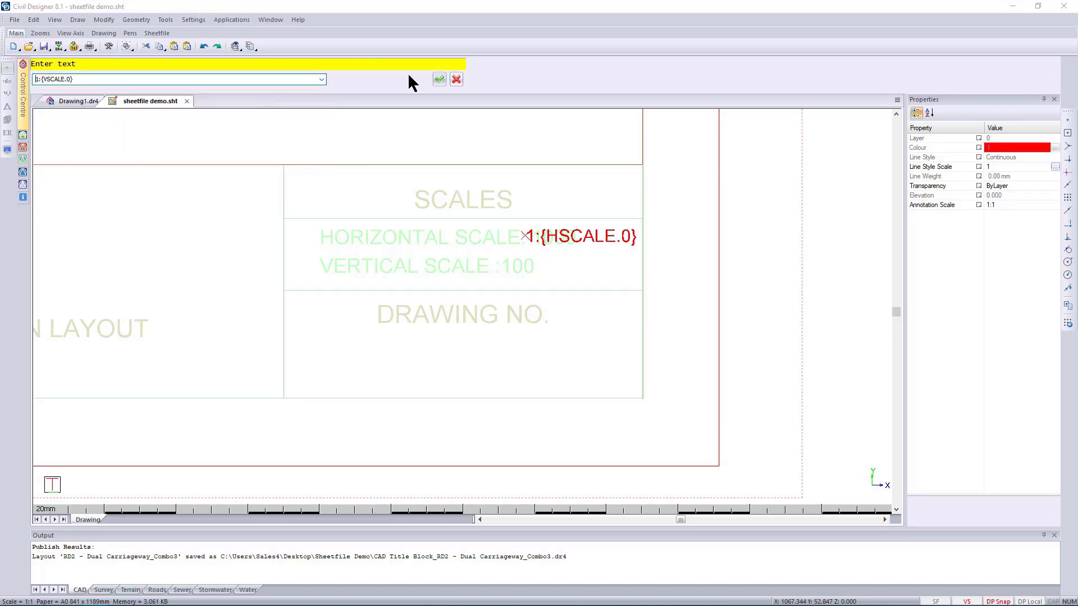
left_click(439, 79)
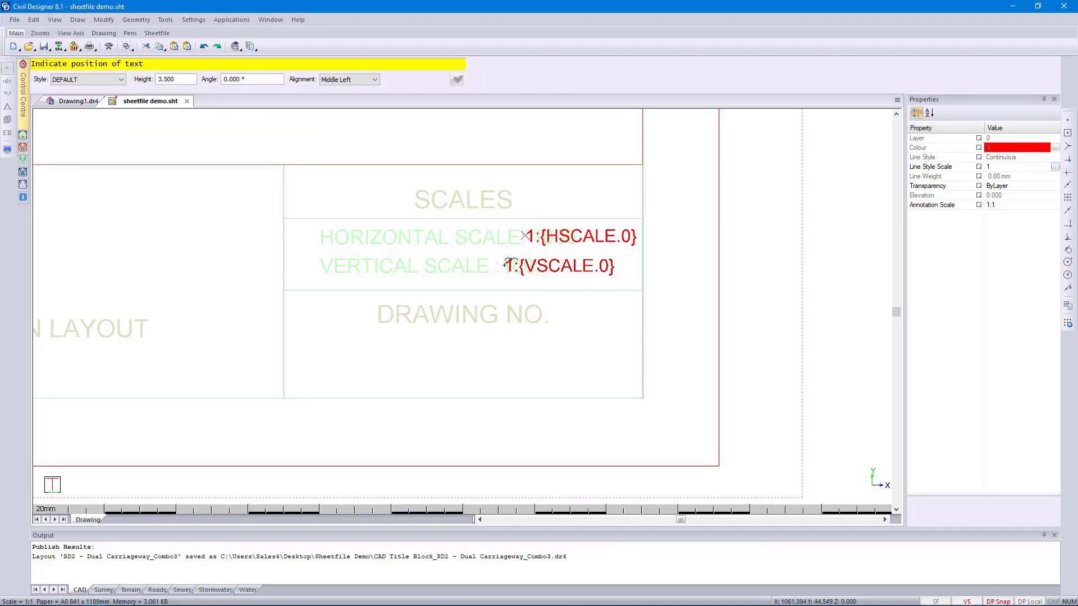
left_click(506, 264)
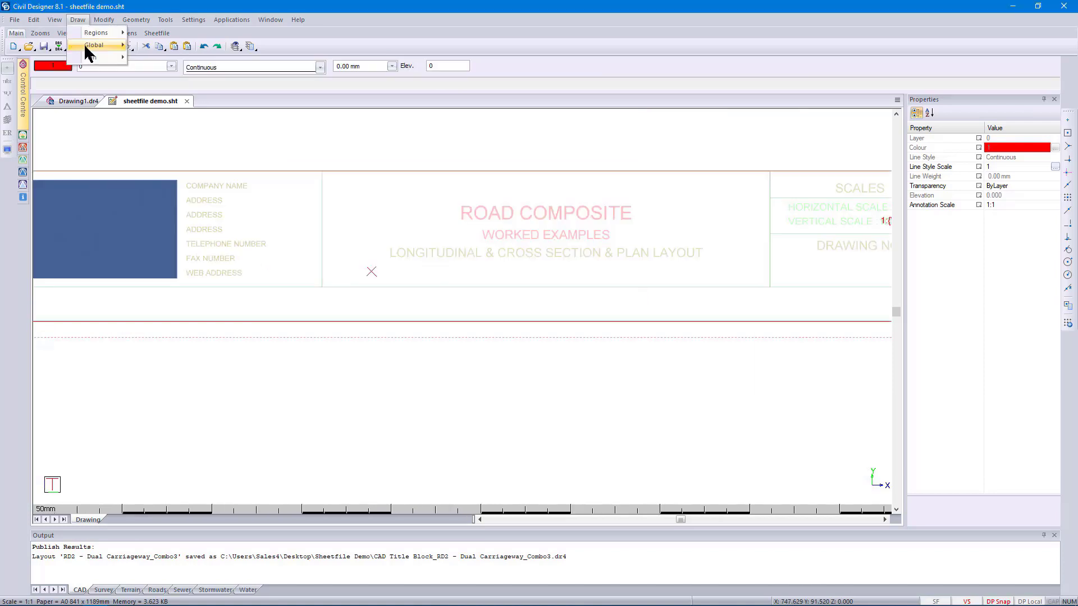
- Add a global title reading "Road Chainage Start {START.0}" below the LONGITUDINAL & CROSS SECTION & PLAN LAYOUT line, at about X 759.8, Y 16.1
mouse_move(84, 46)
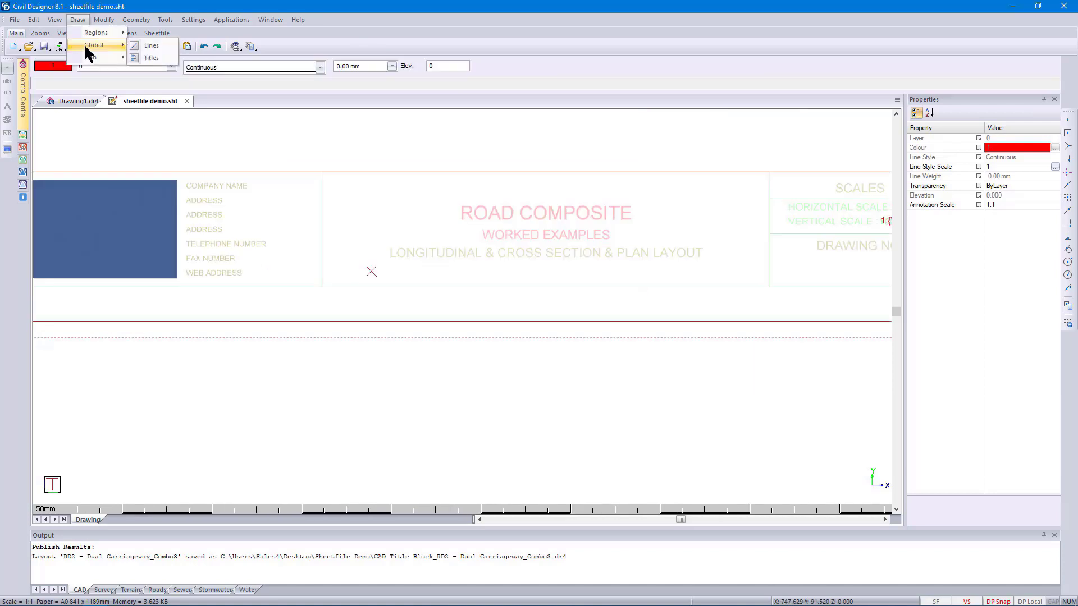
left_click(161, 58)
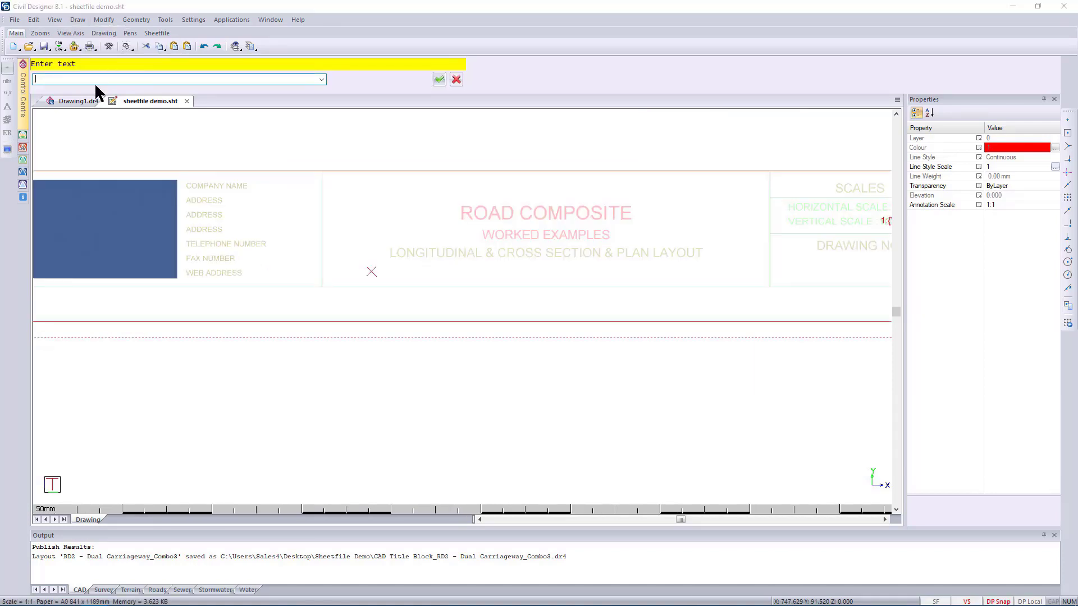
left_click(321, 79)
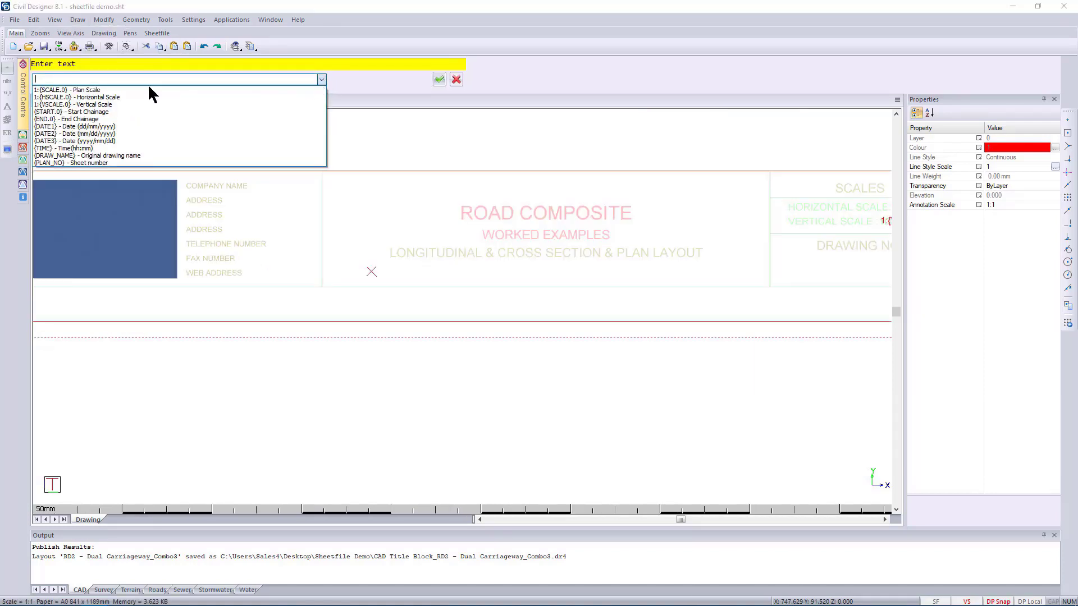
left_click(83, 111)
type("Roa")
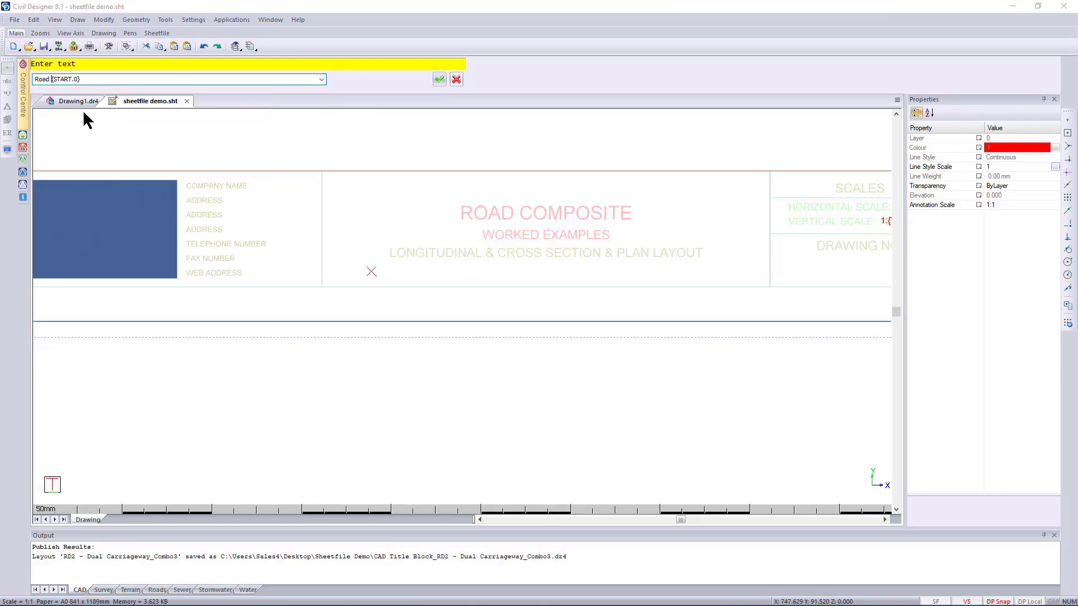
type("d Chainage Start")
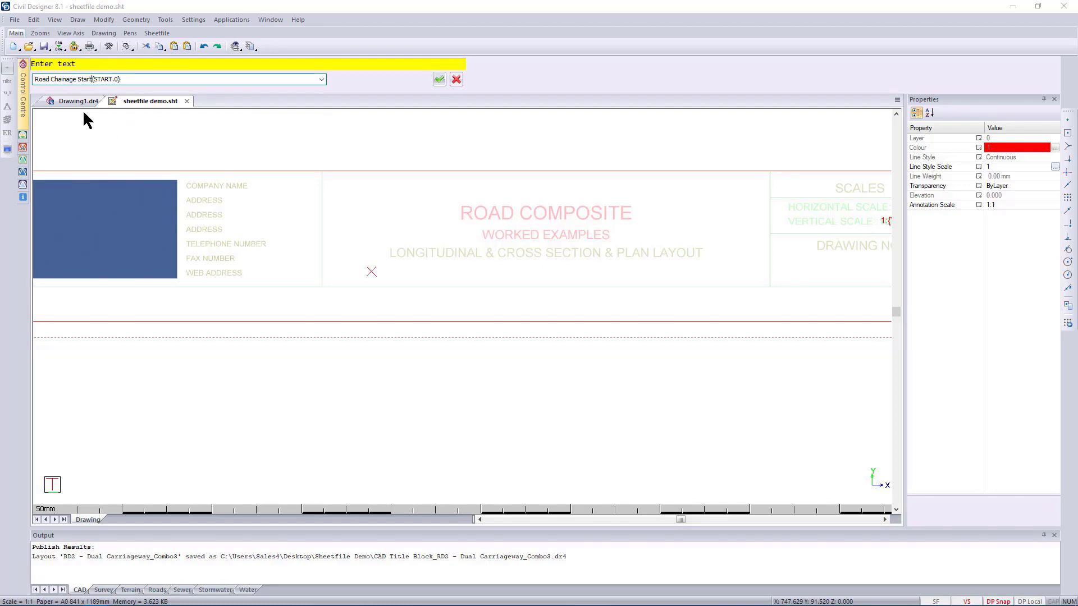
left_click(439, 79)
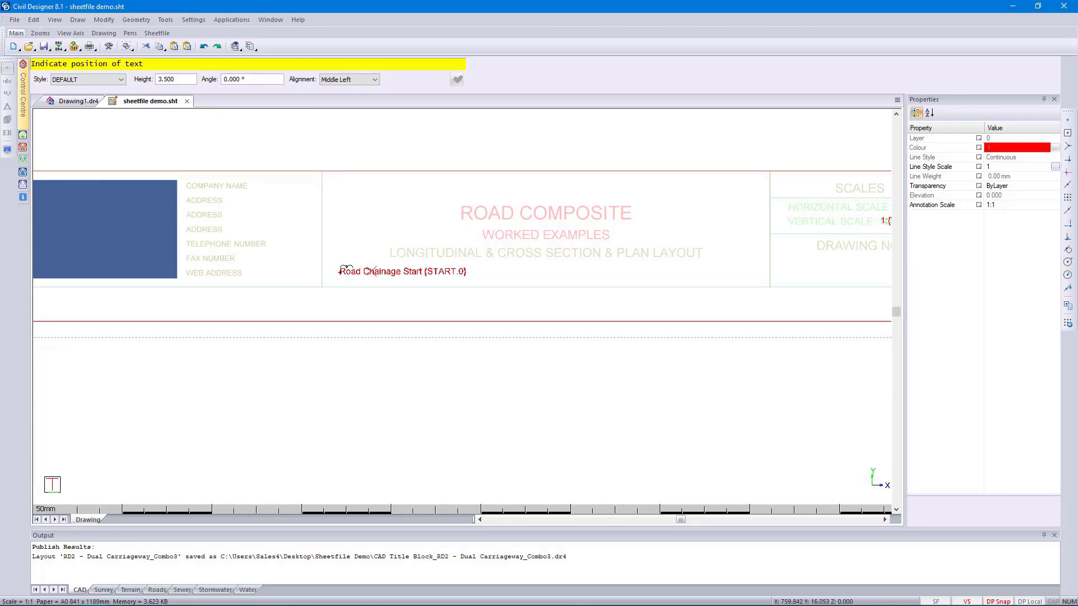
left_click(339, 271)
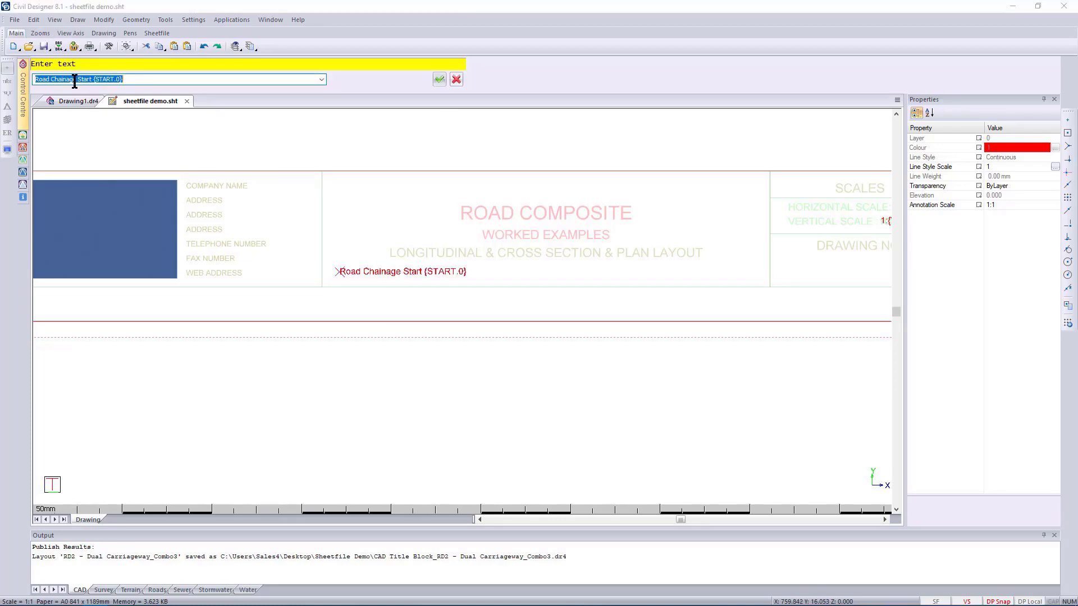
left_click(77, 79)
type("End")
key("Delete")
key("Delete")
key("Delete")
key("Delete")
key("Delete")
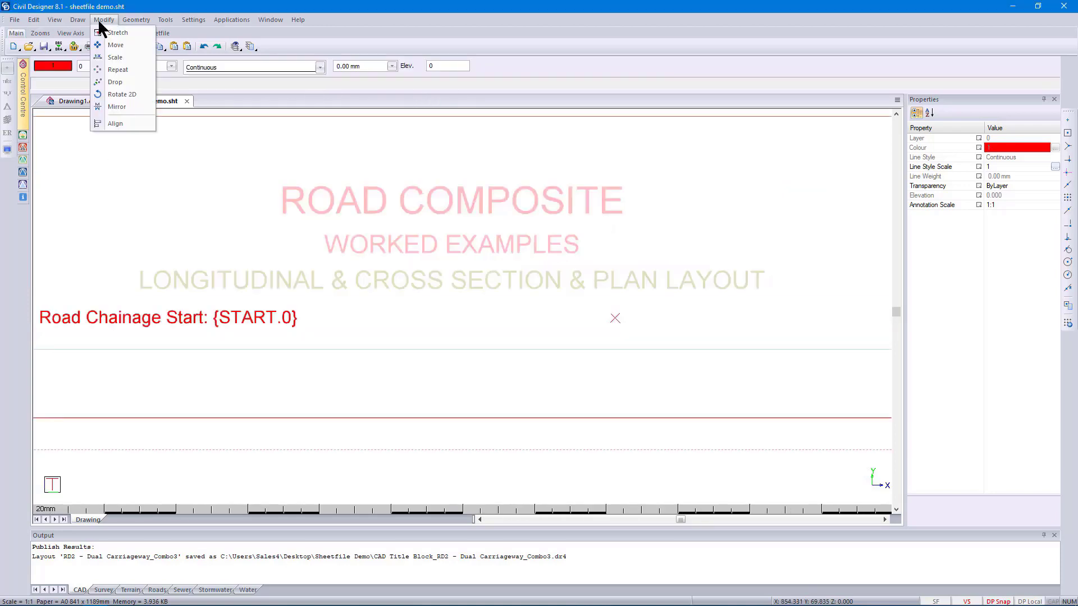
- Add a global title reading "Road Chainage End: {END.0}" level with the Road Chainage Start title, at about X 912.6, Y 15.8
mouse_move(94, 45)
left_click(151, 58)
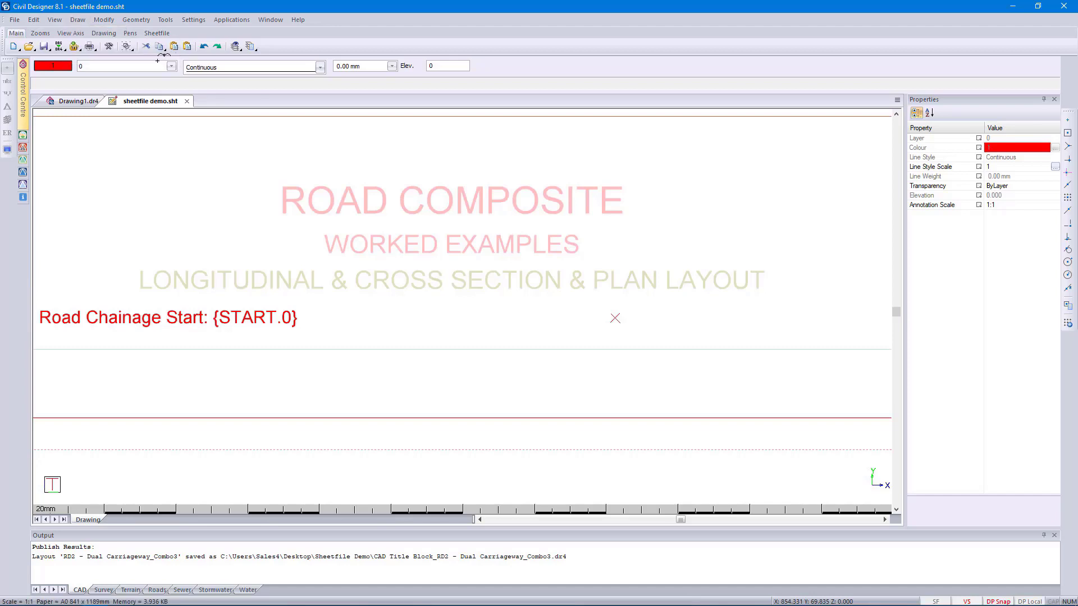
left_click(322, 81)
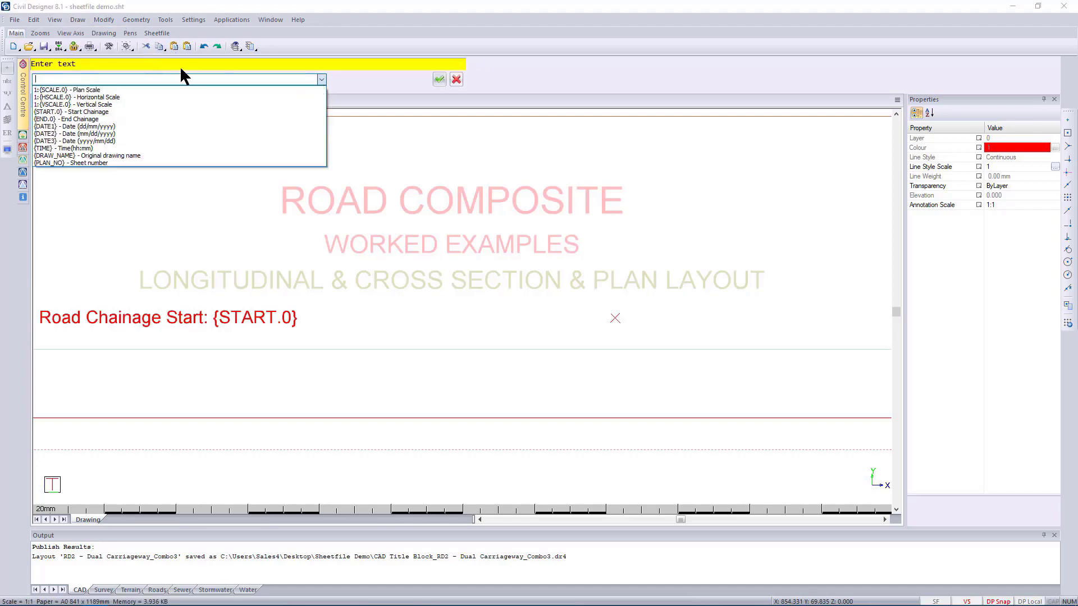
left_click(47, 121)
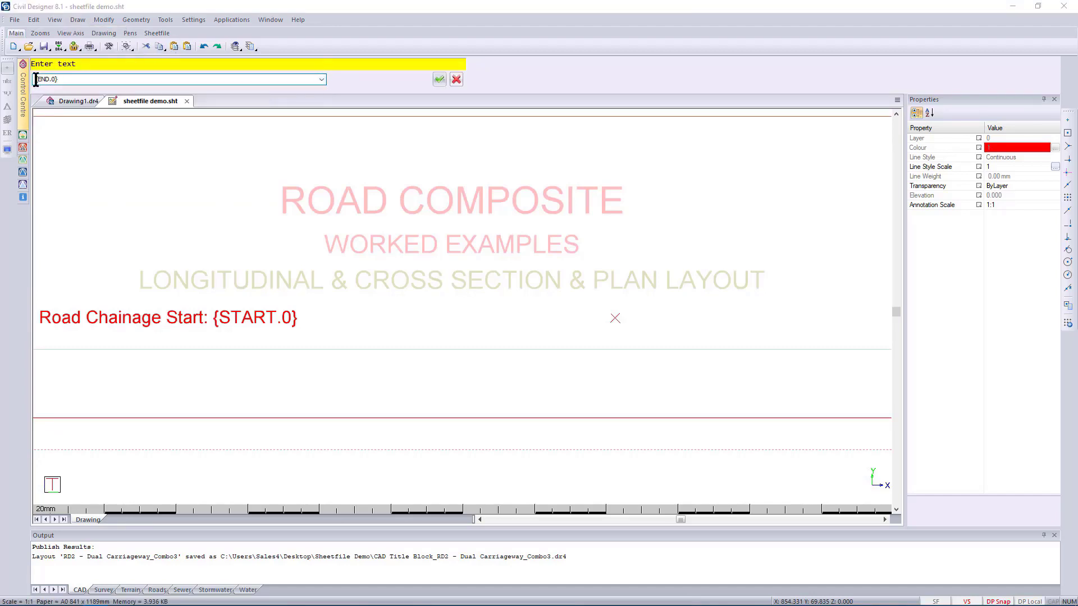
type("Road Chainage End:")
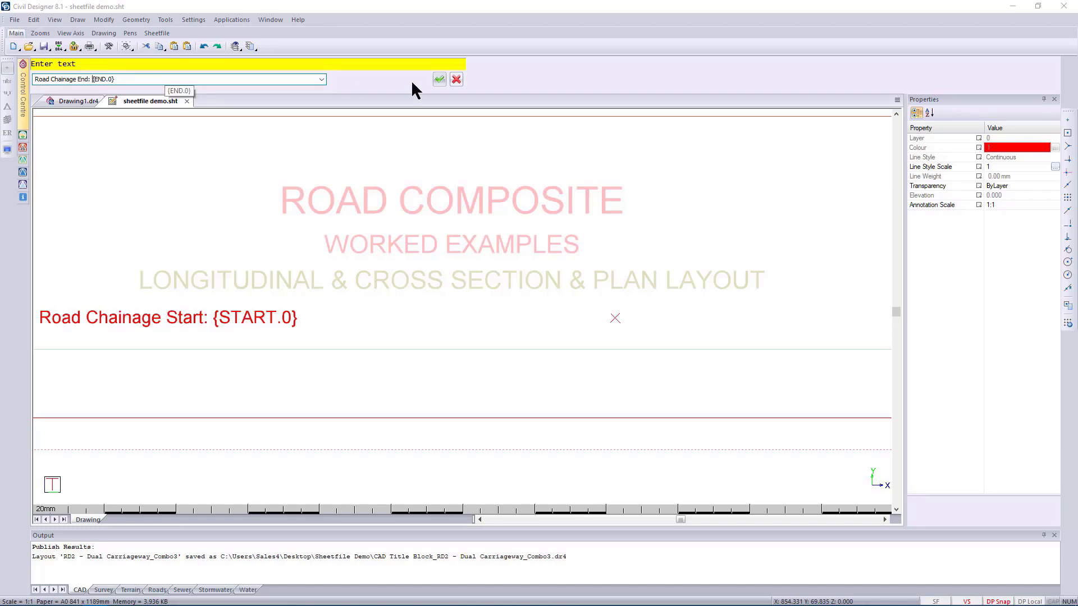
left_click(439, 79)
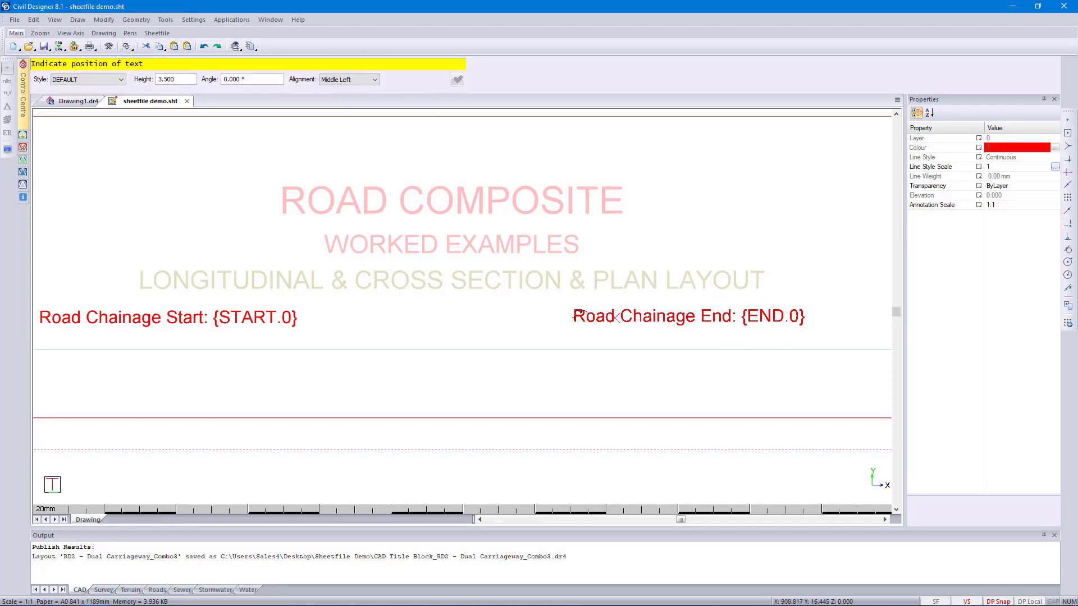
left_click(585, 318)
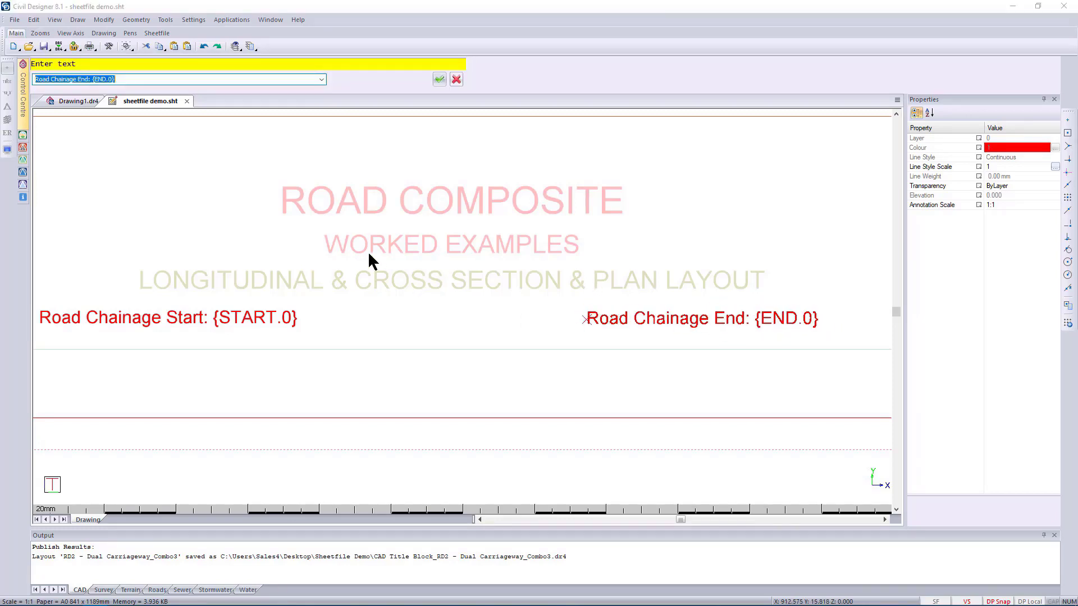
- Add a title reading "Plan Scale: 1:{SCALE.0}" in the lower-left corner of the upper-right region, at about X 206, Y 415
scroll(440, 303, "down", 3)
scroll(441, 303, "down", 1)
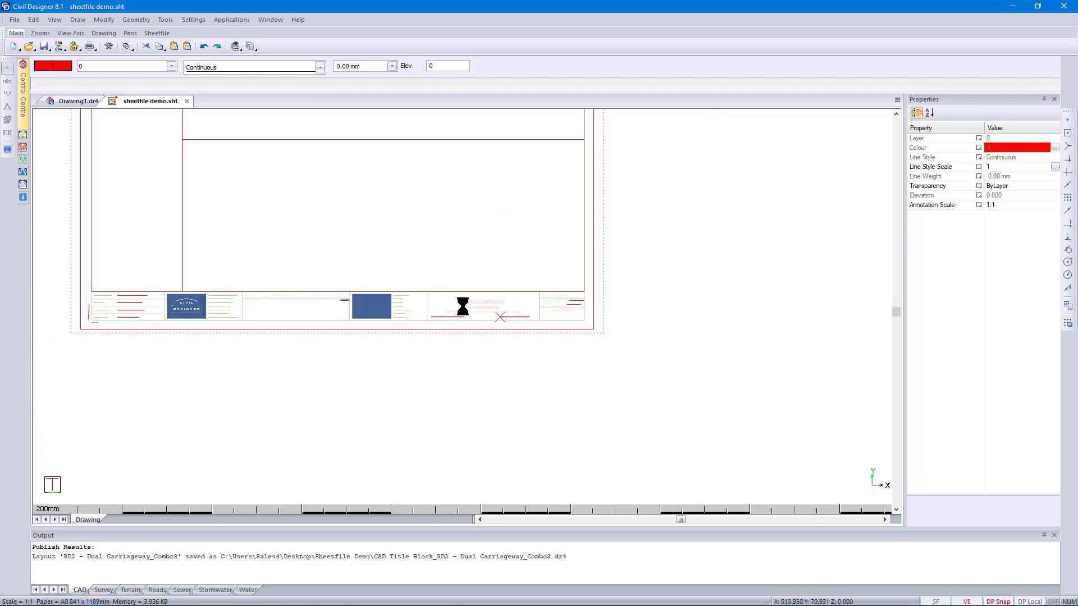
scroll(321, 296, "up", 1)
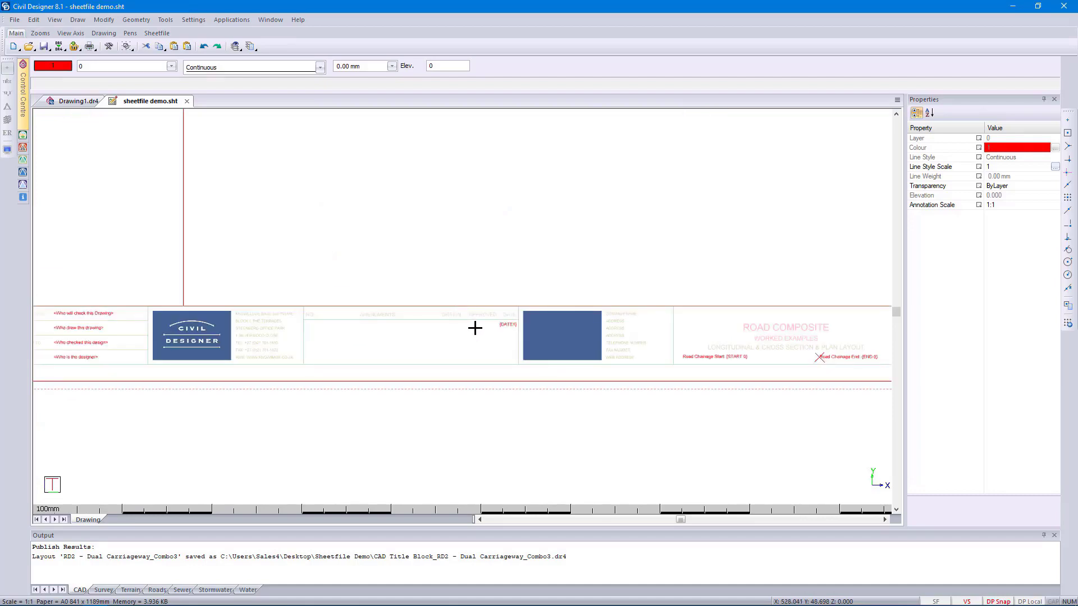
scroll(475, 328, "down", 1)
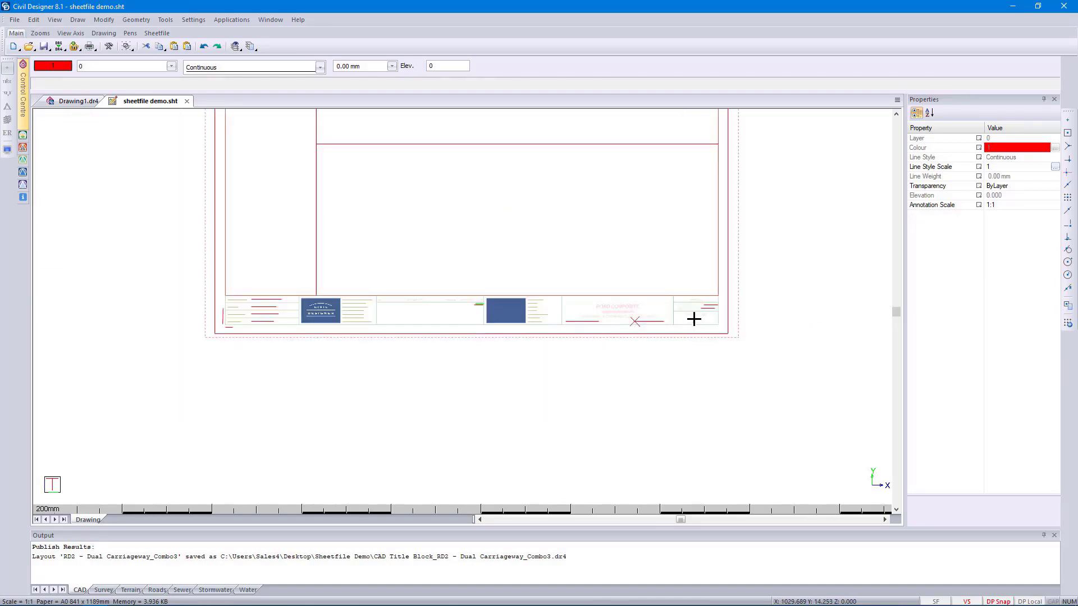
scroll(709, 312, "up", 1)
scroll(462, 307, "up", 1)
scroll(463, 307, "down", 4)
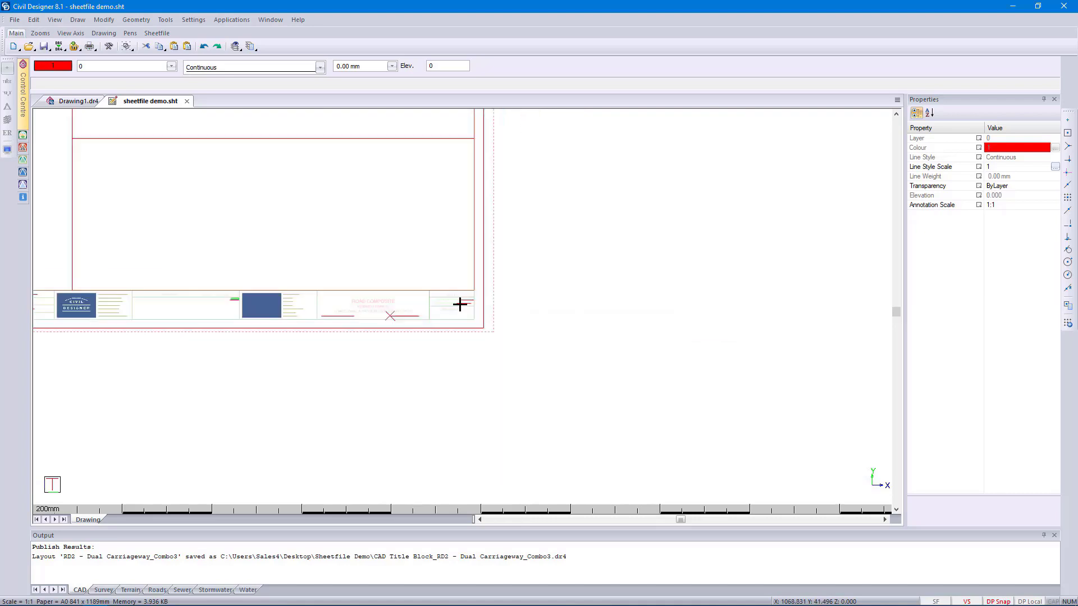
scroll(337, 306, "up", 1)
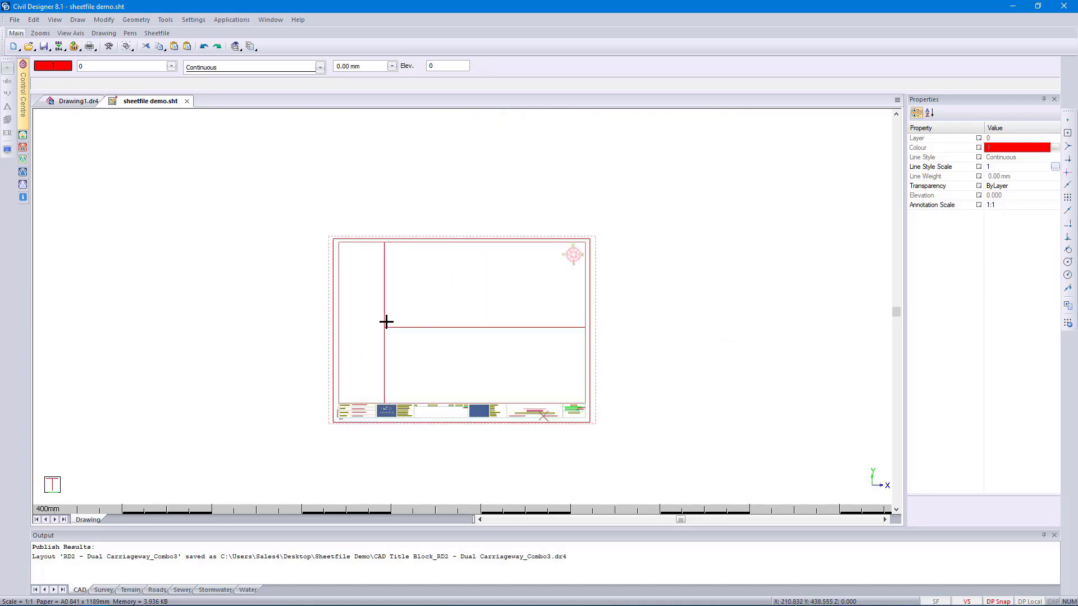
scroll(385, 320, "up", 4)
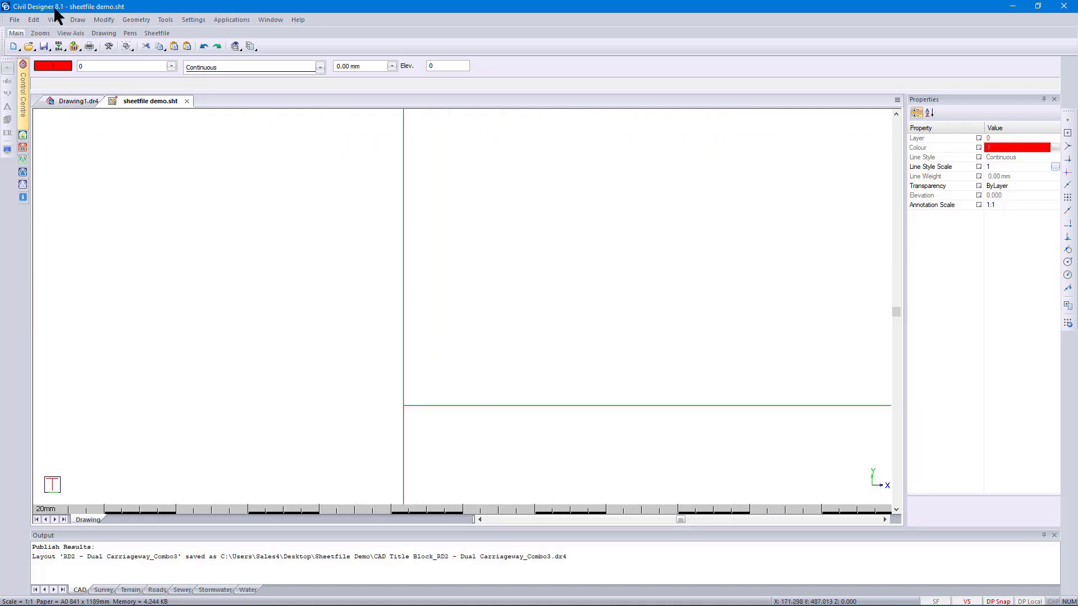
left_click(77, 20)
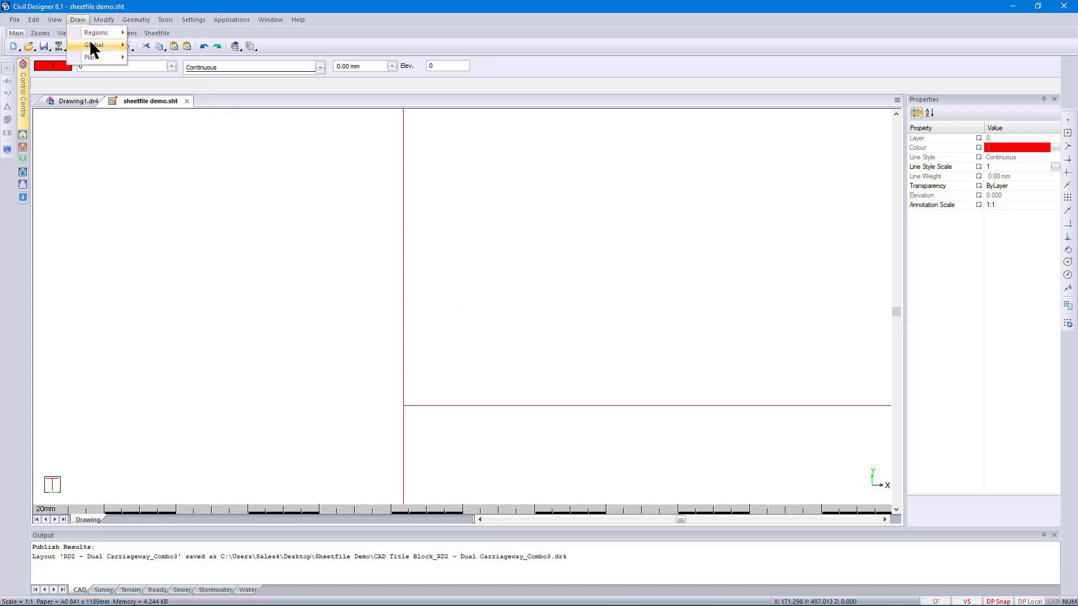
mouse_move(90, 42)
left_click(164, 64)
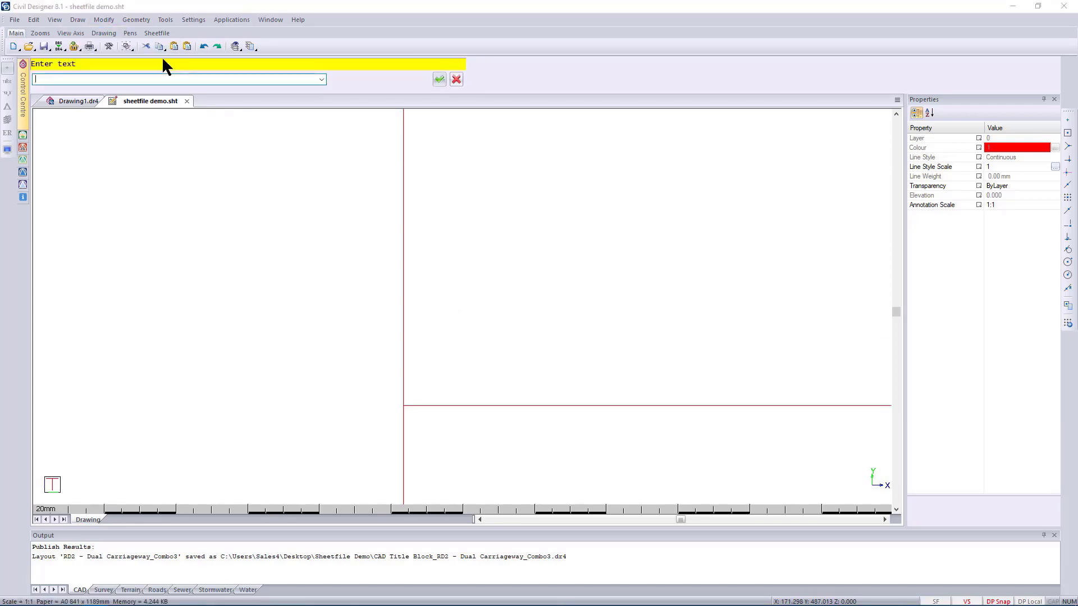
left_click(321, 79)
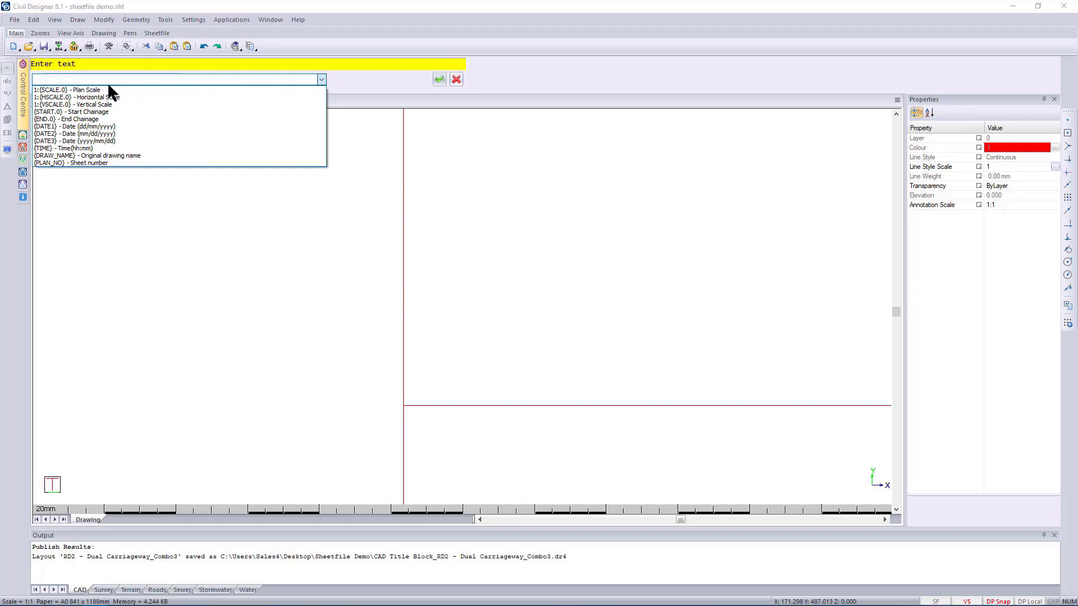
left_click(70, 89)
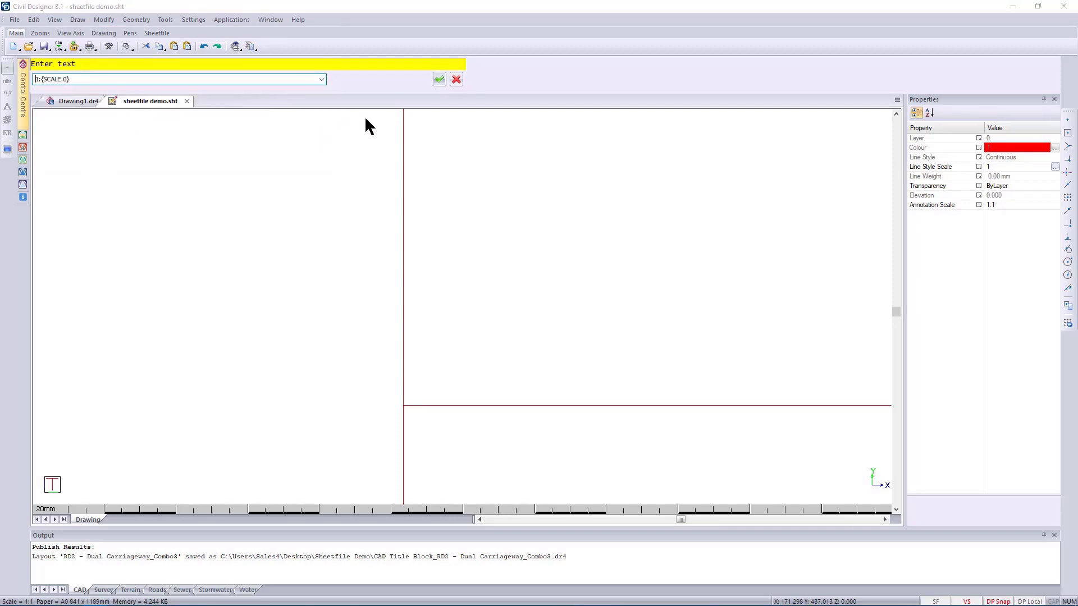
key("Home")
type("Plan Scale")
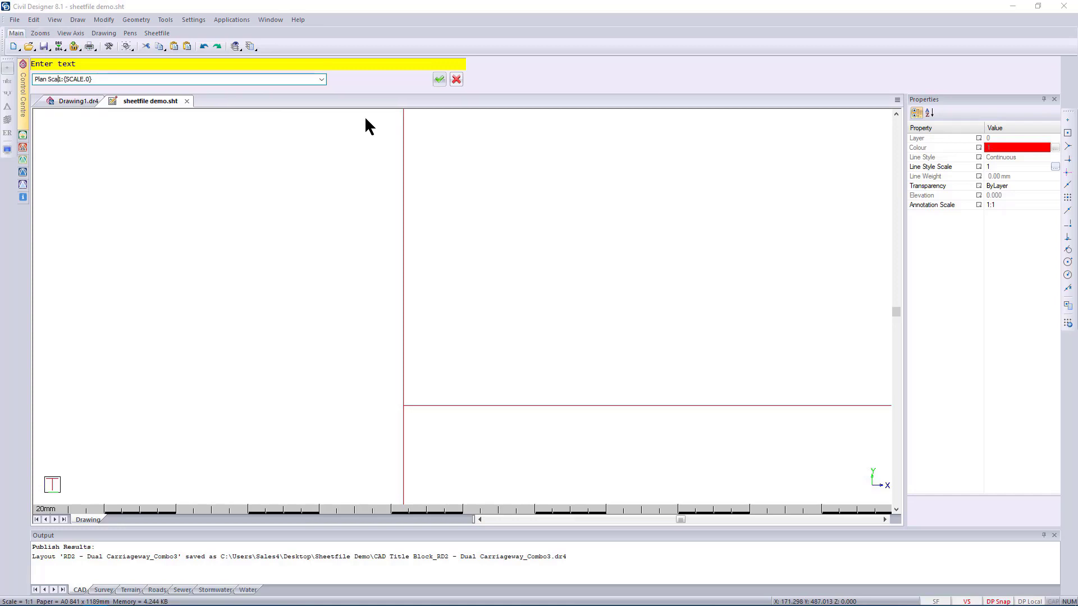
type(":")
left_click(440, 80)
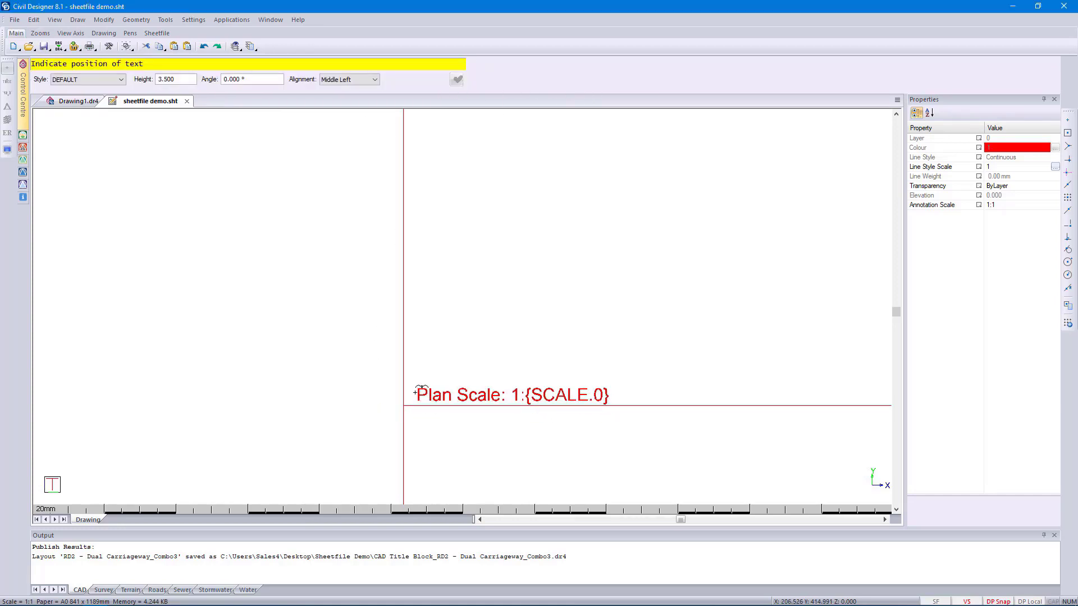
left_click(415, 390)
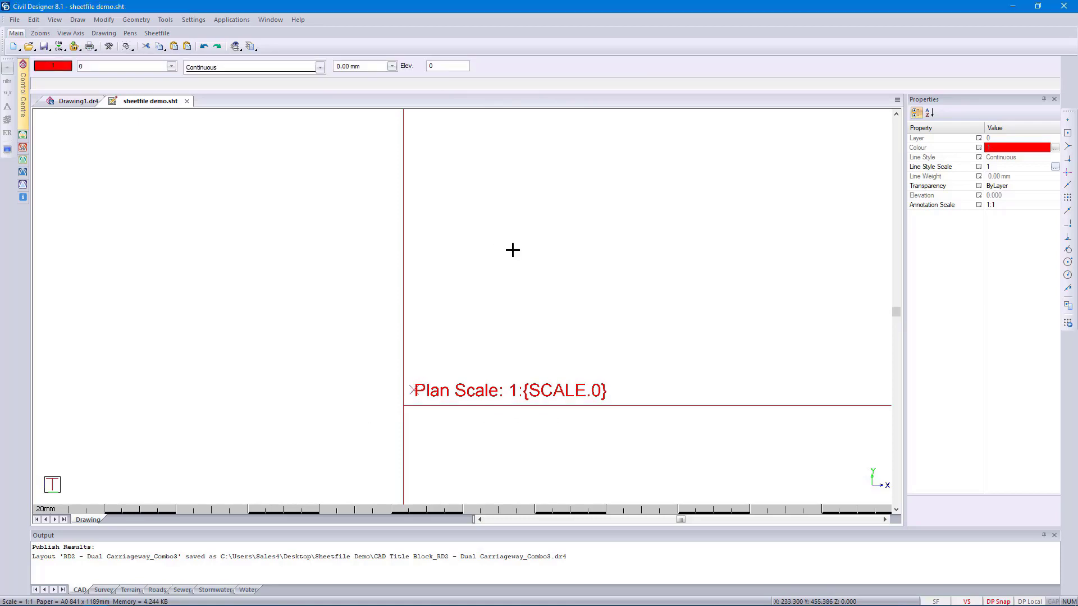
- Save the sheet file sheetfile demo.sht
scroll(483, 281, "down", 3)
scroll(463, 307, "down", 2)
middle_click_drag(495, 350, 433, 313)
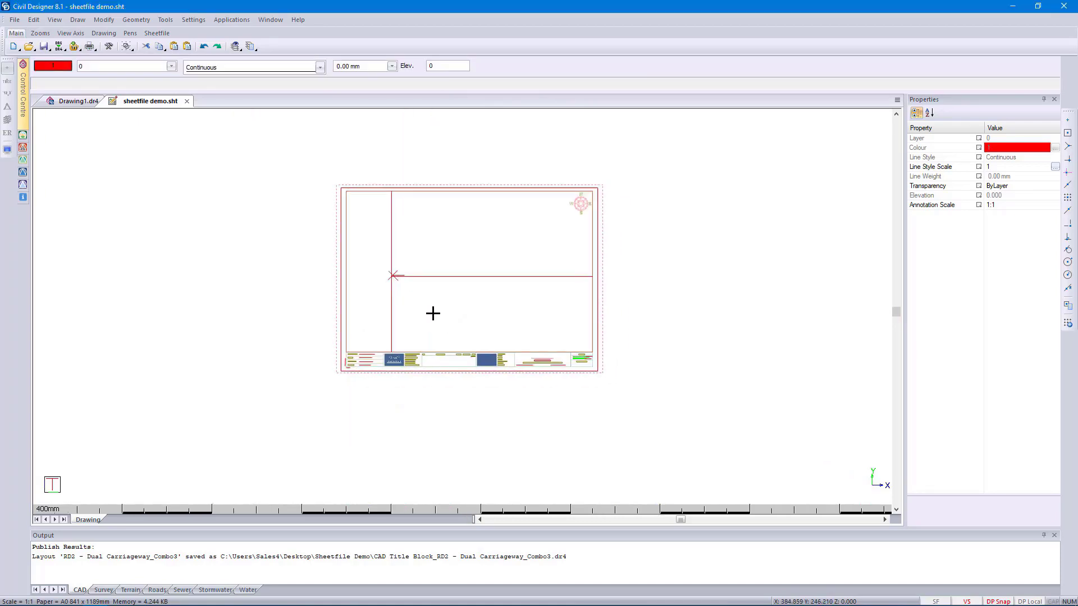
left_click(20, 17)
left_click(38, 87)
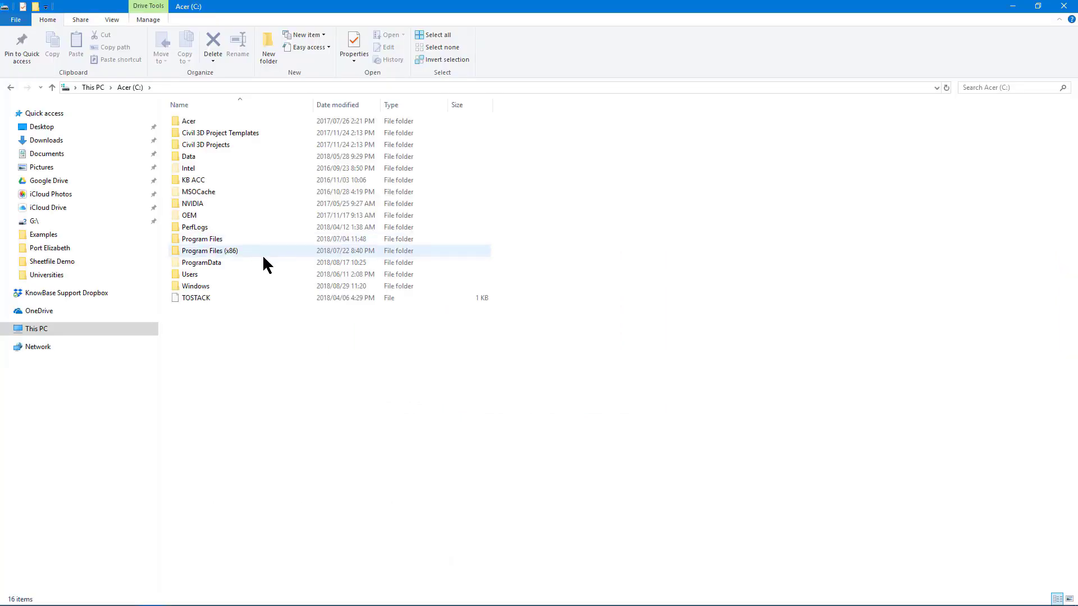
- In File Explorer, create a desktop shortcut to the Knowledge Base Software folder under C:\Users\Public\Public Documents
double_click(258, 273)
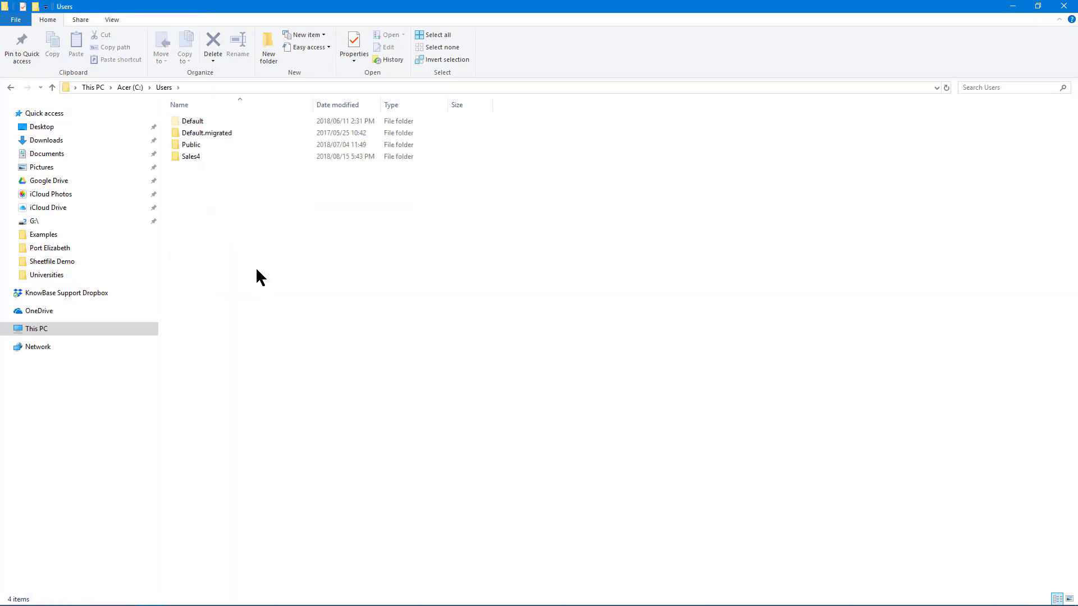
double_click(210, 145)
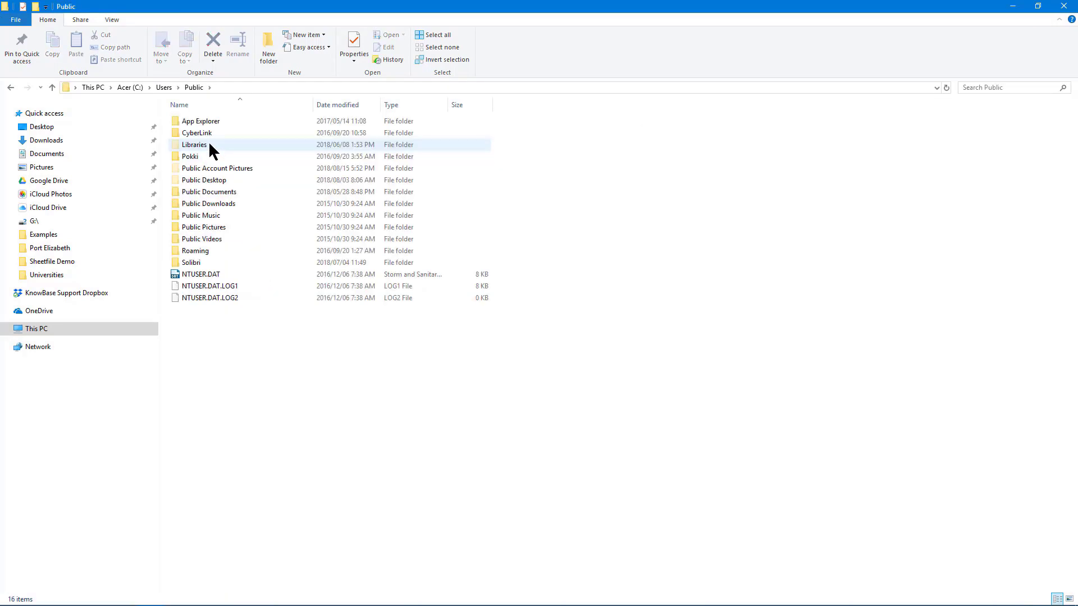
double_click(221, 192)
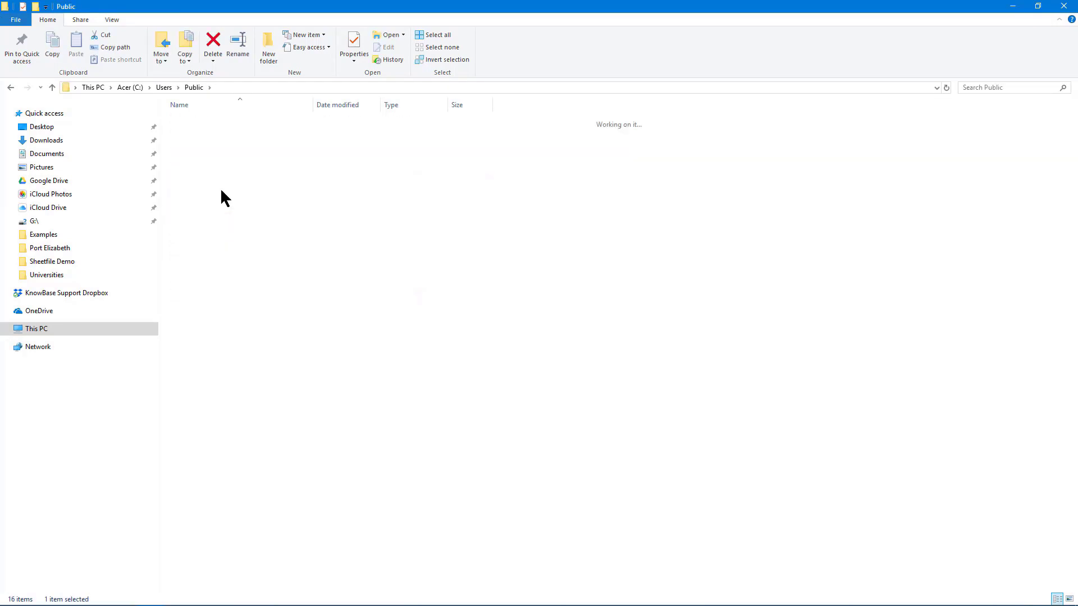
left_click(222, 171)
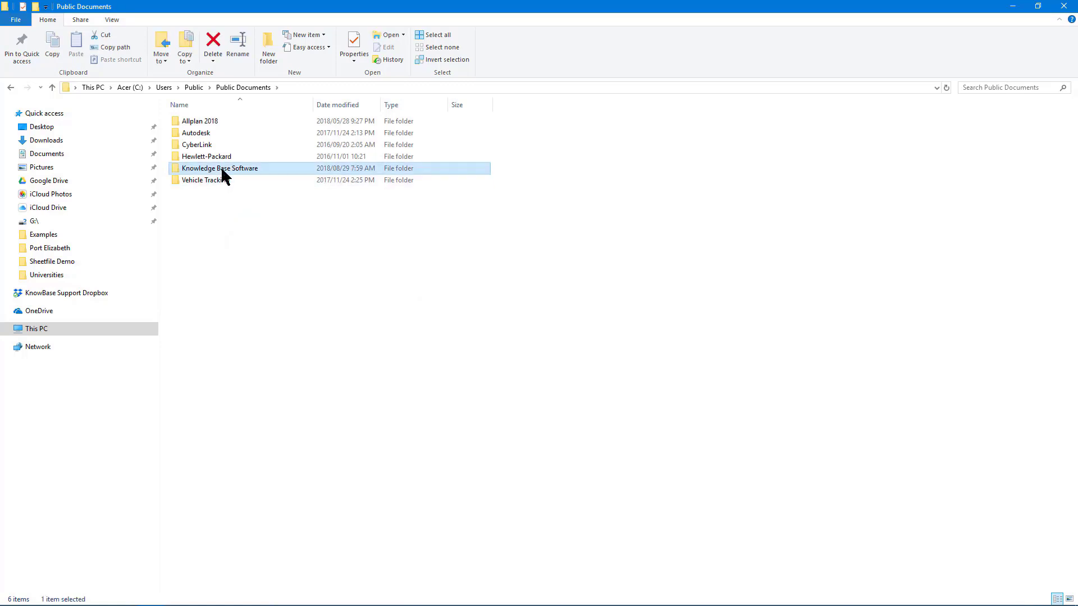
right_click(223, 170)
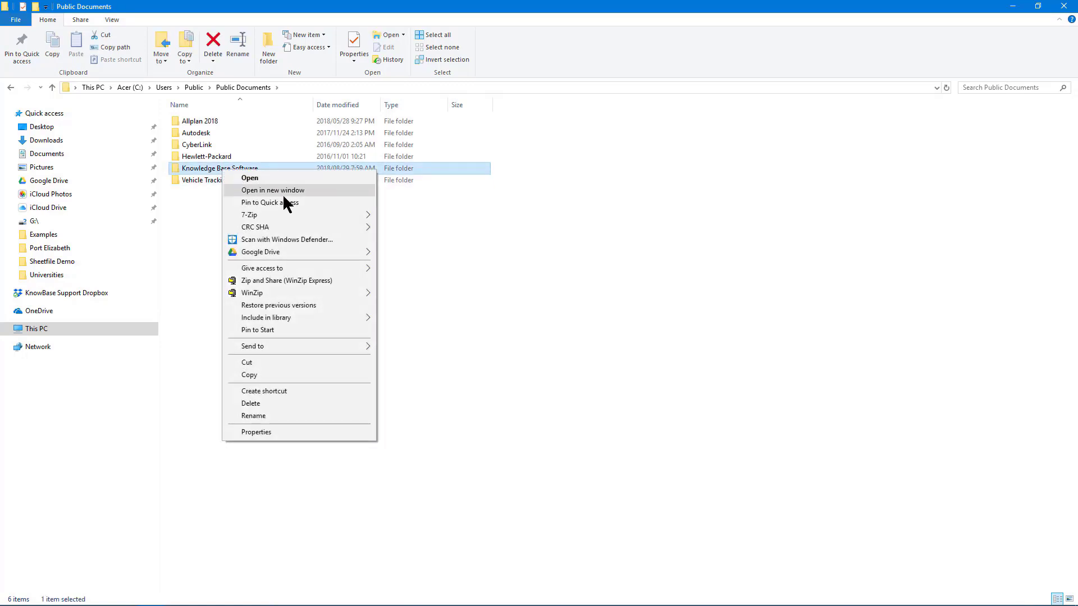
mouse_move(309, 345)
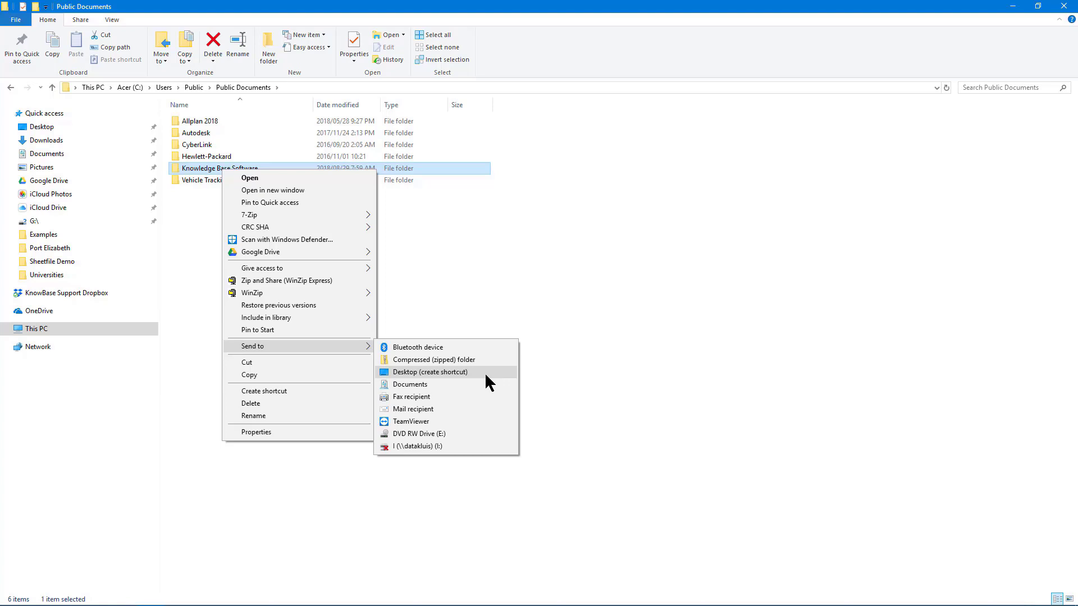
left_click(486, 373)
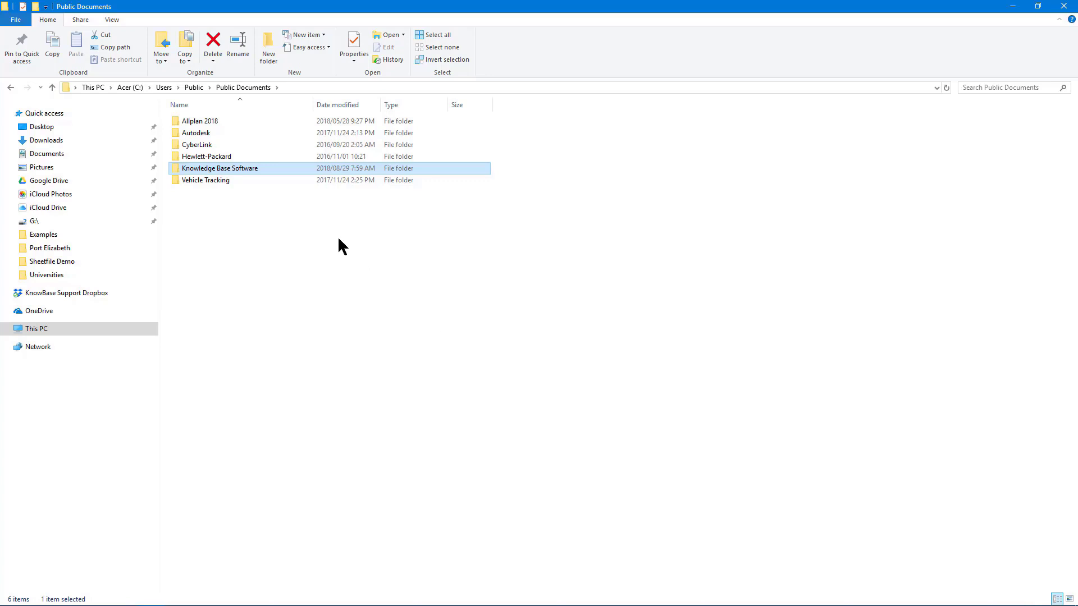
- Look through the sheet files in the Knowledge Base Software\SheetFiles folder, select Road Composite.sht, and return to Civil Designer
double_click(267, 168)
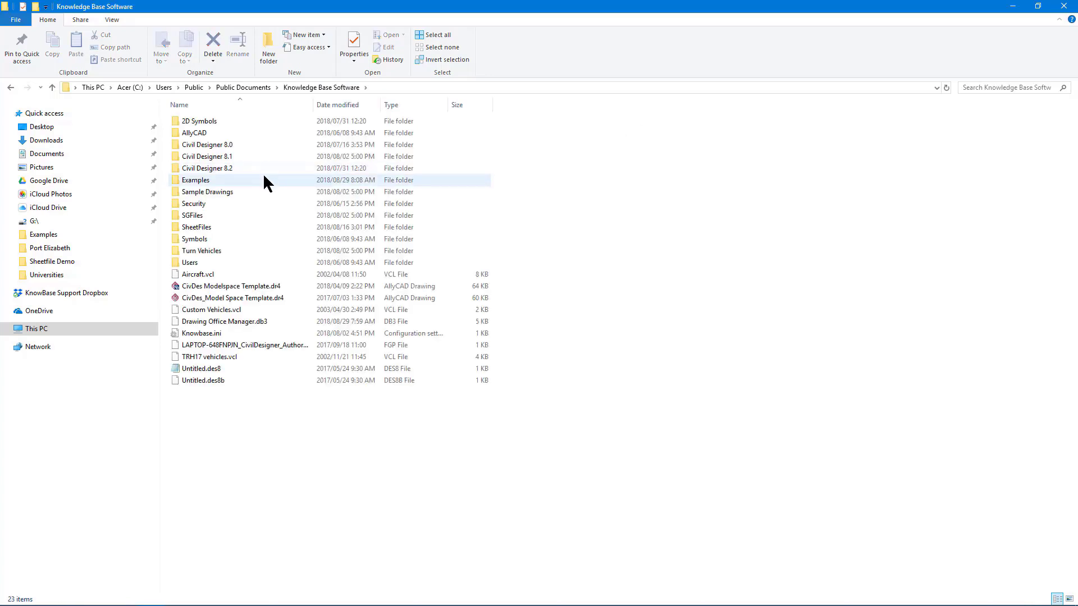
double_click(256, 228)
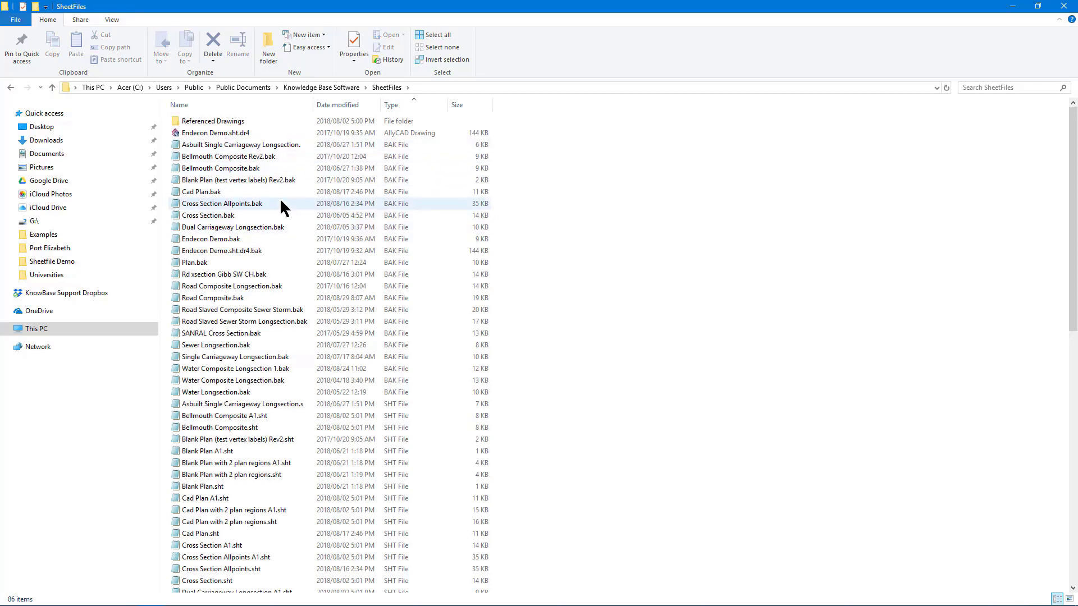
scroll(573, 334, "down", 15)
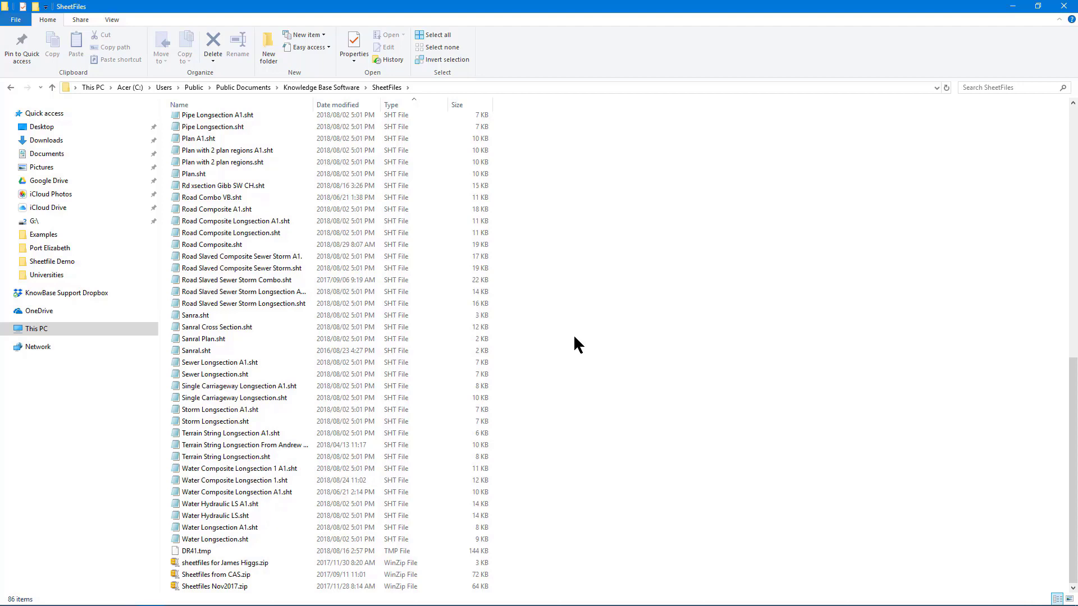
left_click(210, 178)
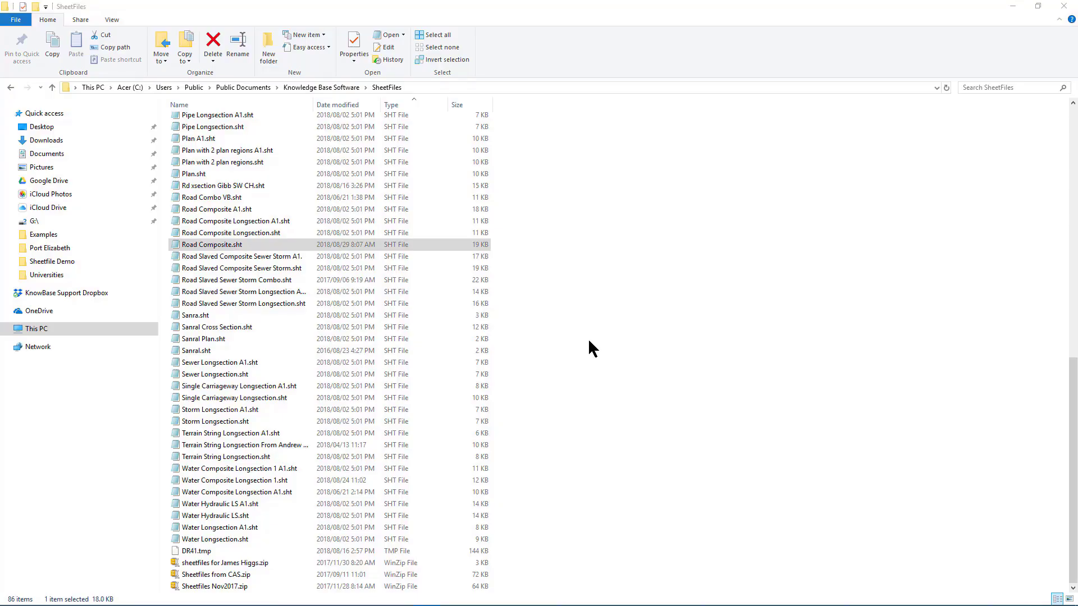
left_click(1012, 6)
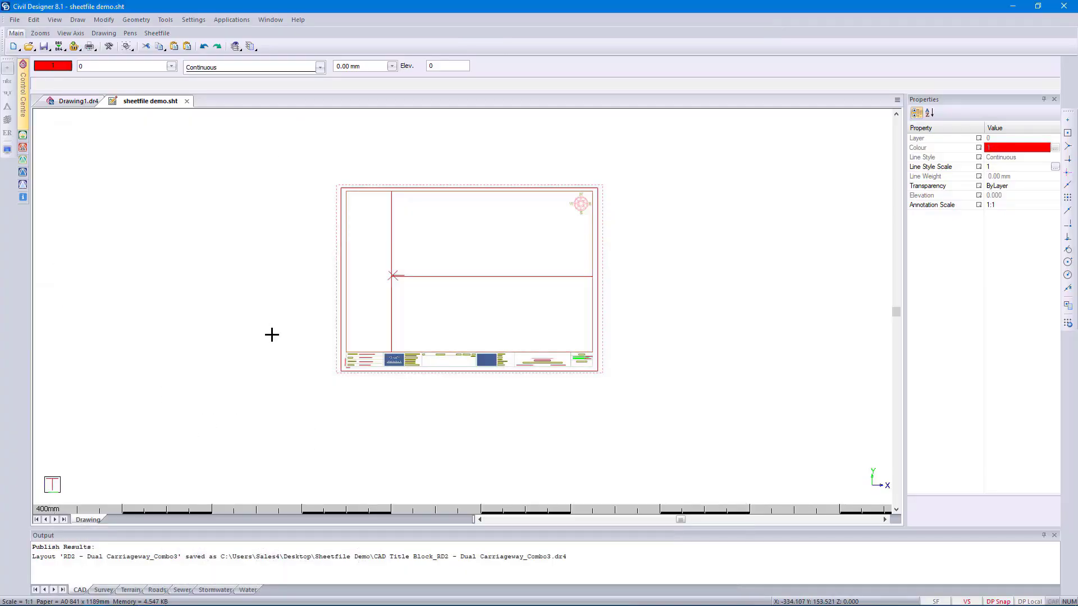
- Close sheetfile demo.sht, restart the sheet file editor with an untitled sheet, and open its file commands
left_click(187, 101)
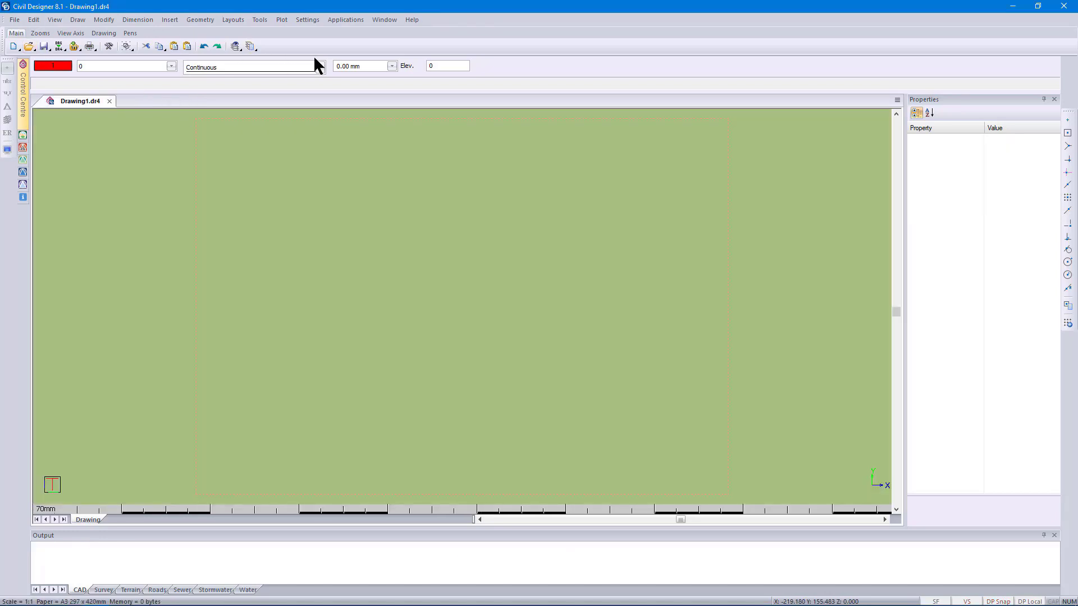
left_click(345, 20)
left_click(365, 136)
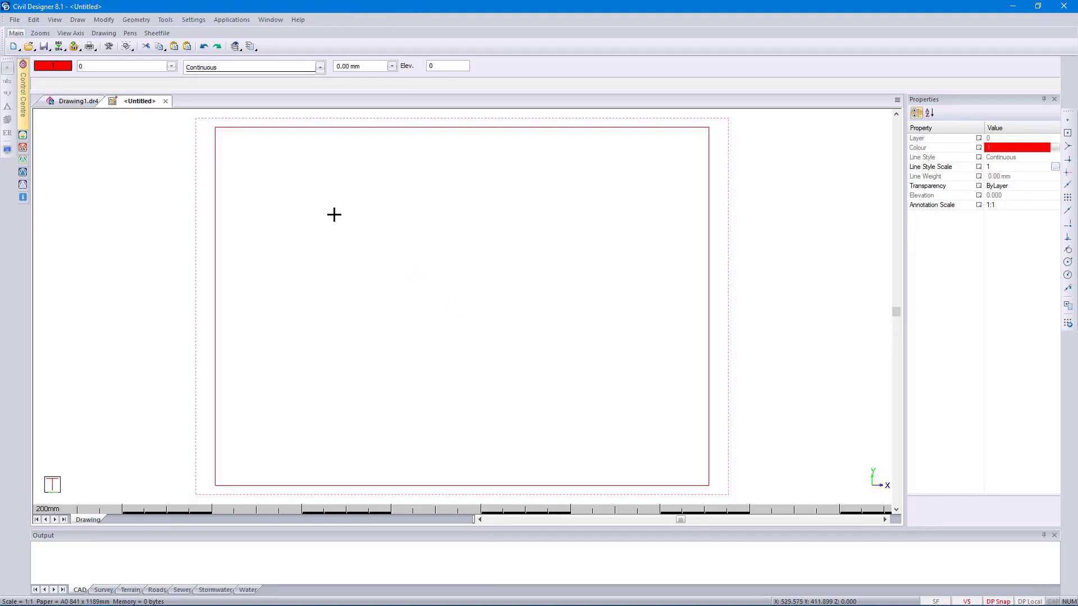
left_click(14, 20)
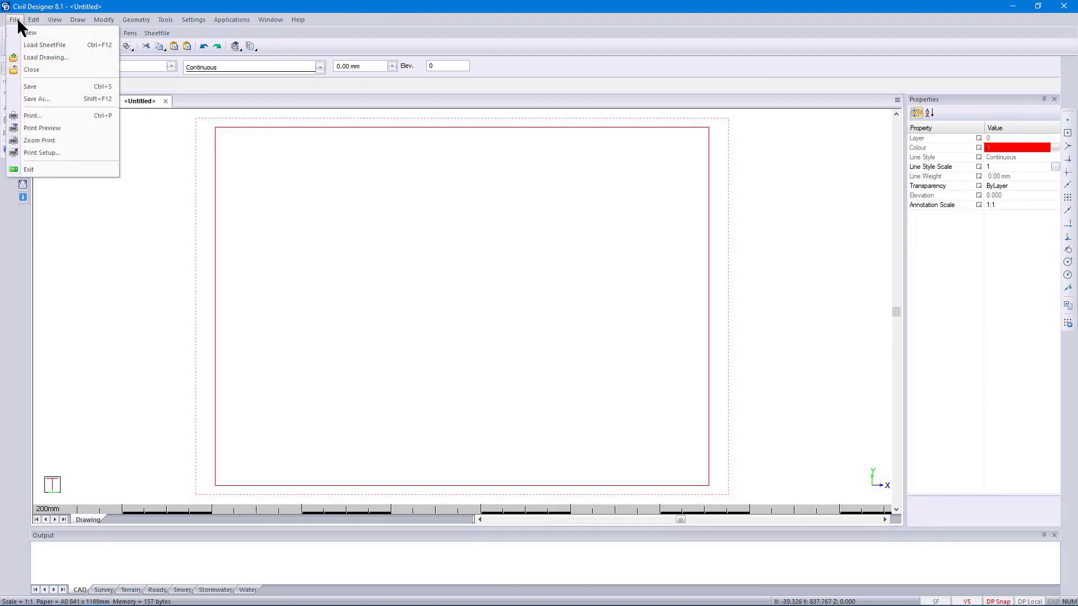
- Load the sheet file Plan.sht from the SheetFiles folder of Knowledge Base Software
left_click(40, 47)
left_click(337, 154)
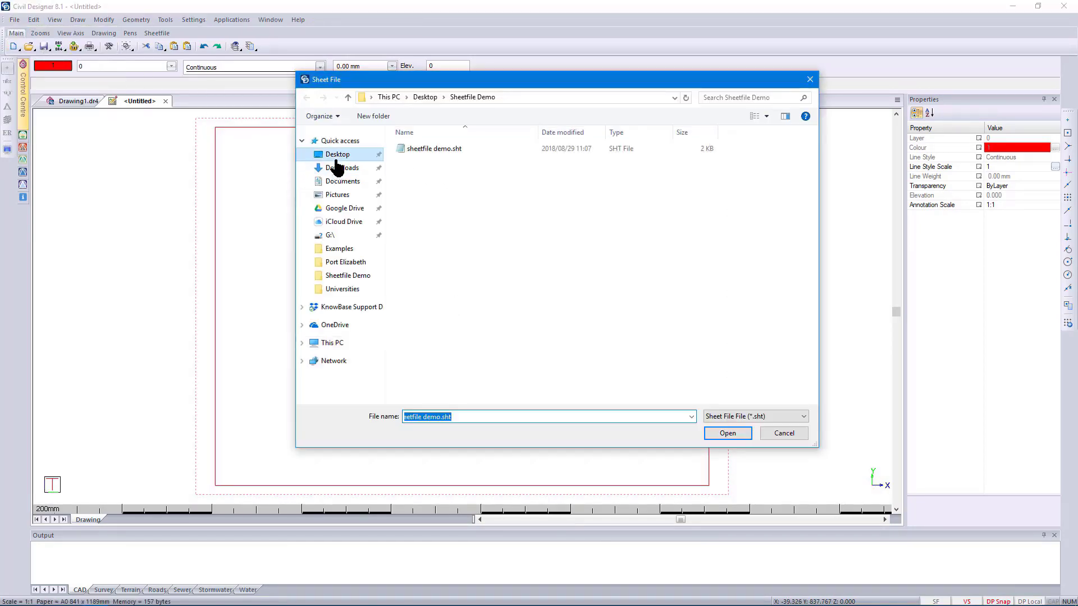
double_click(453, 148)
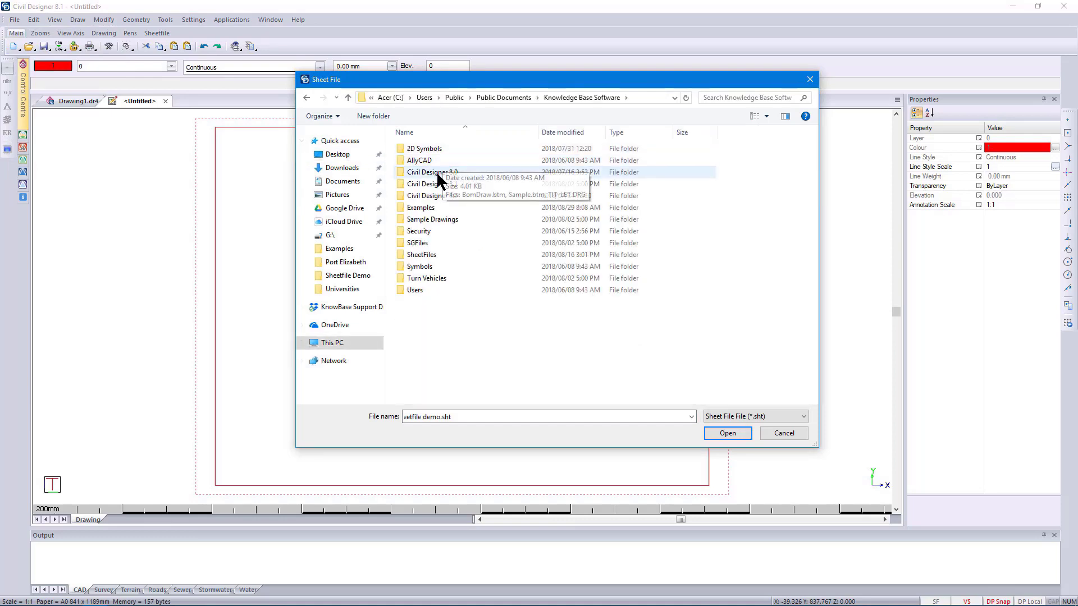
double_click(439, 255)
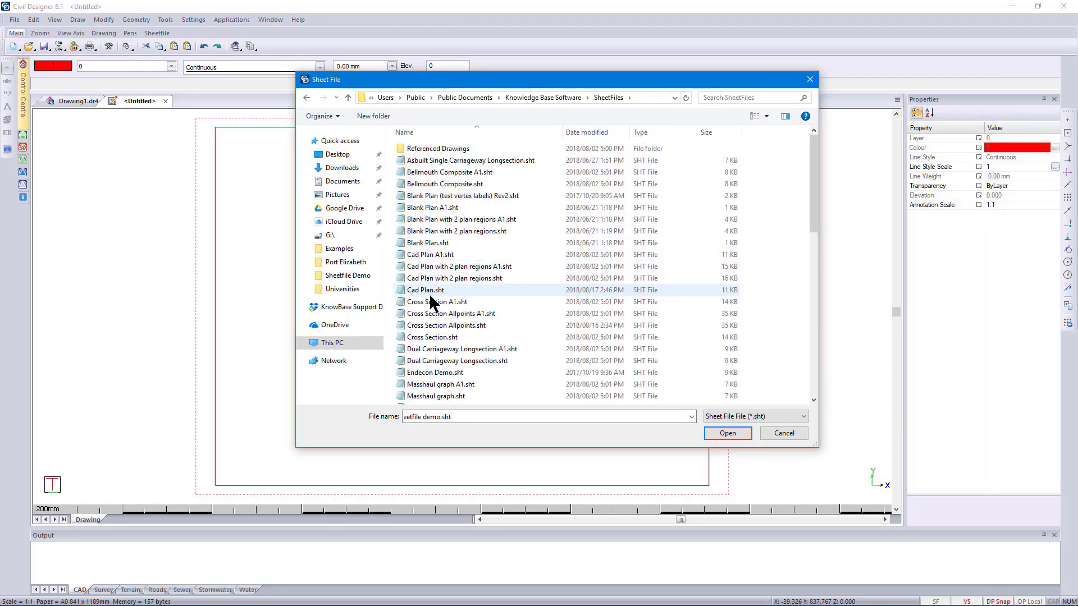
scroll(436, 314, "down", 4)
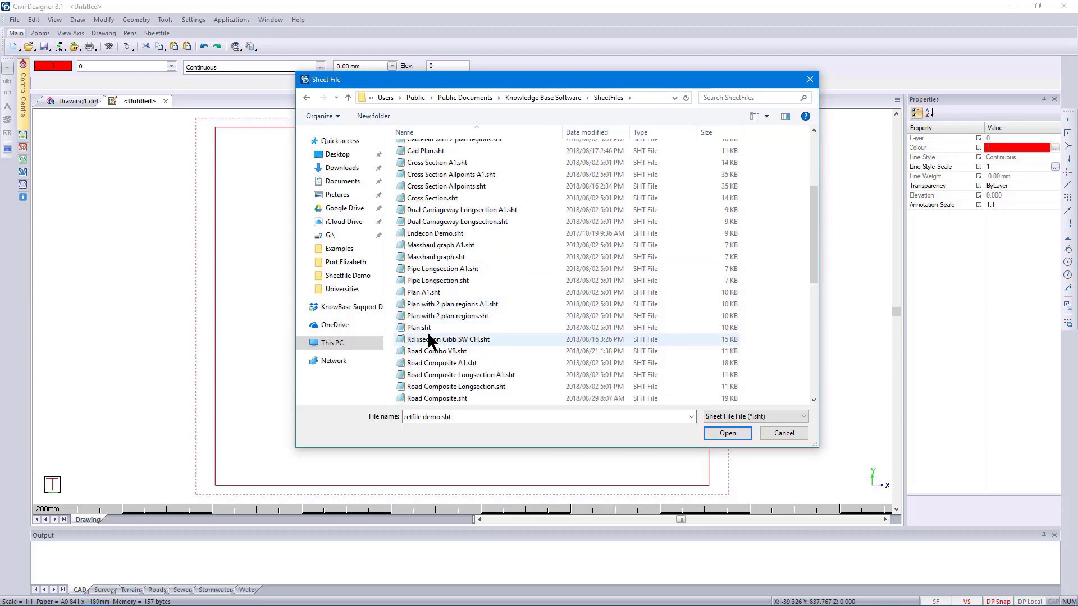
left_click(422, 328)
left_click(728, 433)
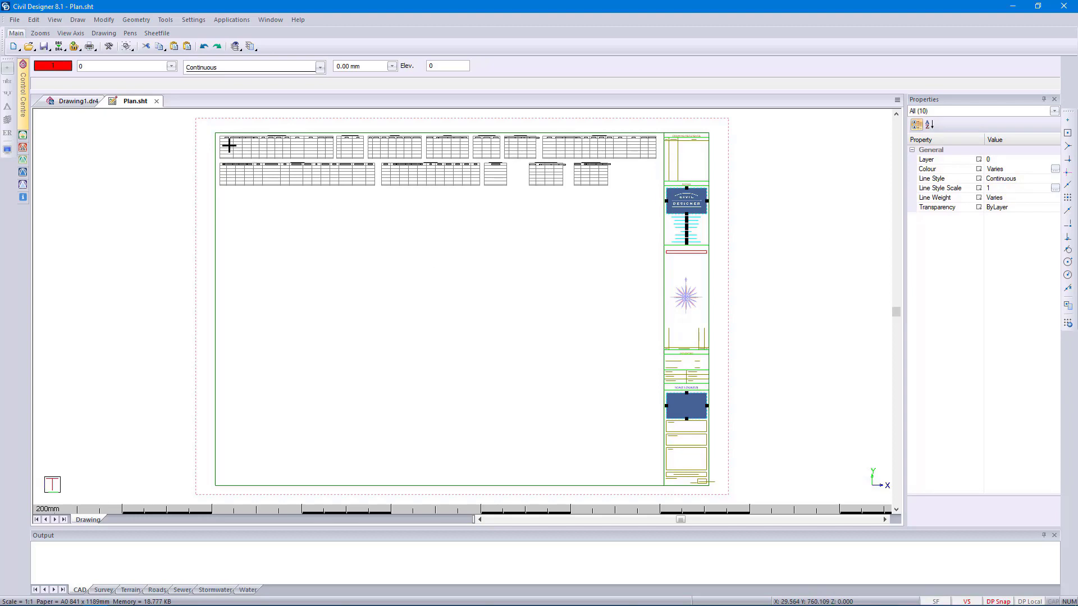
- Examine the schedule, key and list tables arranged along the upper edge of the plan sheet
scroll(231, 146, "up", 2)
middle_click_drag(771, 361, 485, 324)
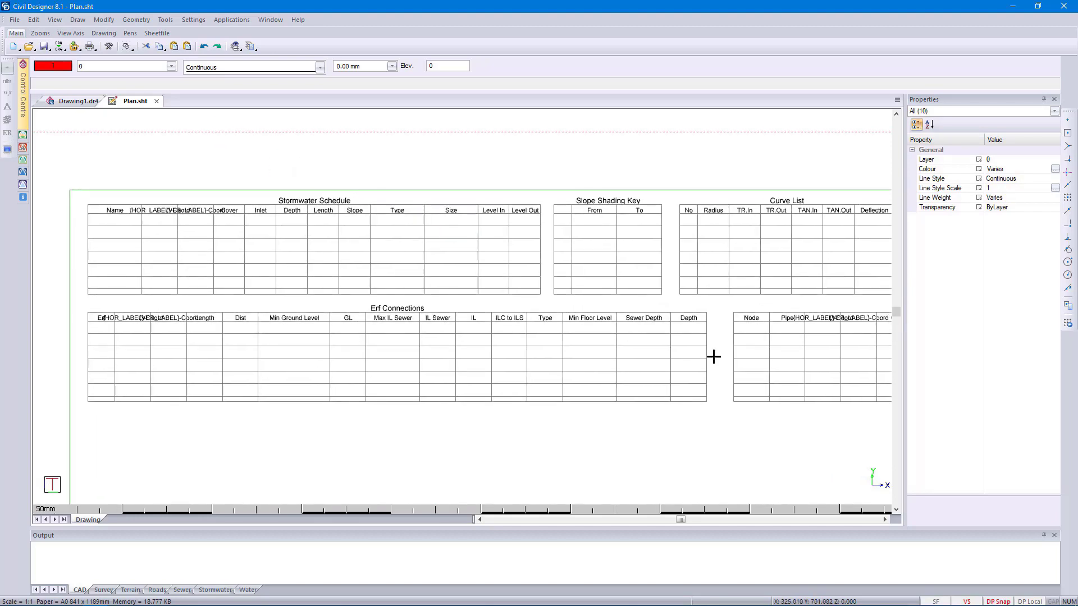
middle_click_drag(722, 330, 548, 321)
middle_click_drag(706, 277, 487, 272)
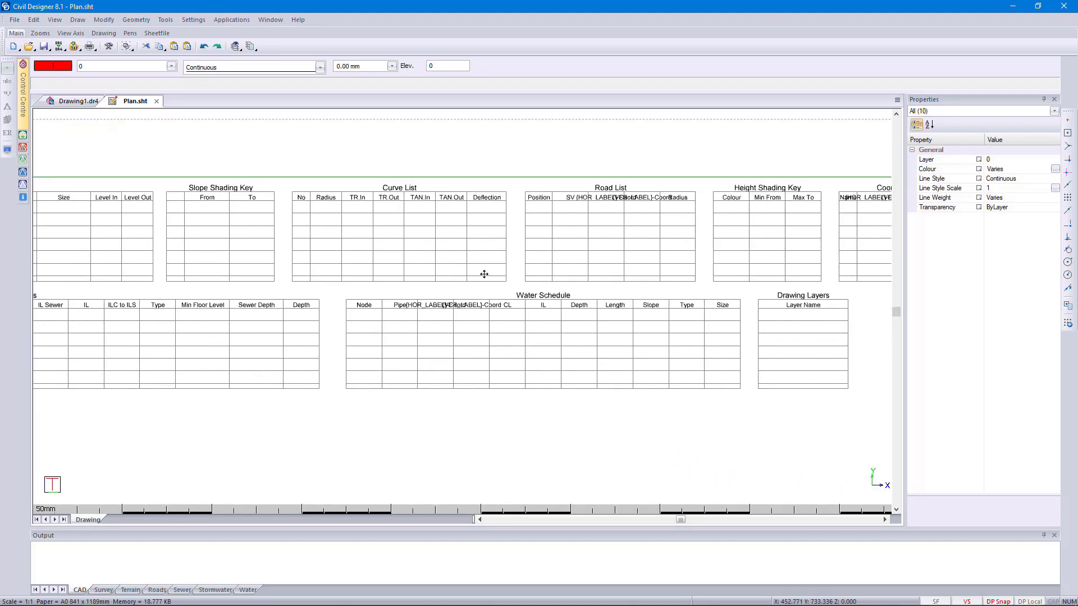
middle_click_drag(635, 283, 538, 290)
middle_click_drag(666, 293, 507, 287)
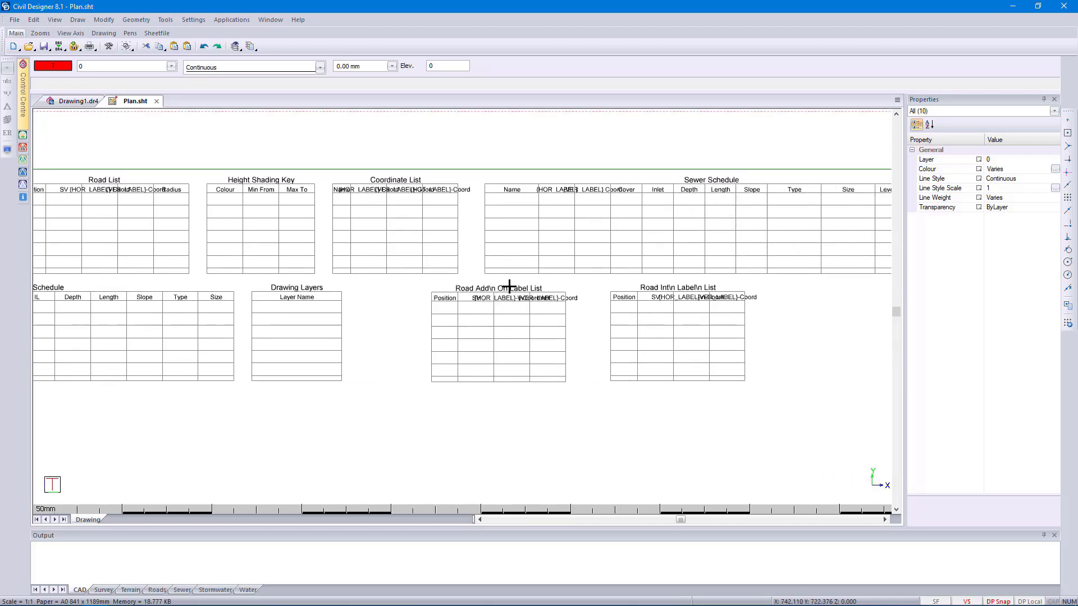
middle_click_drag(645, 287, 452, 289)
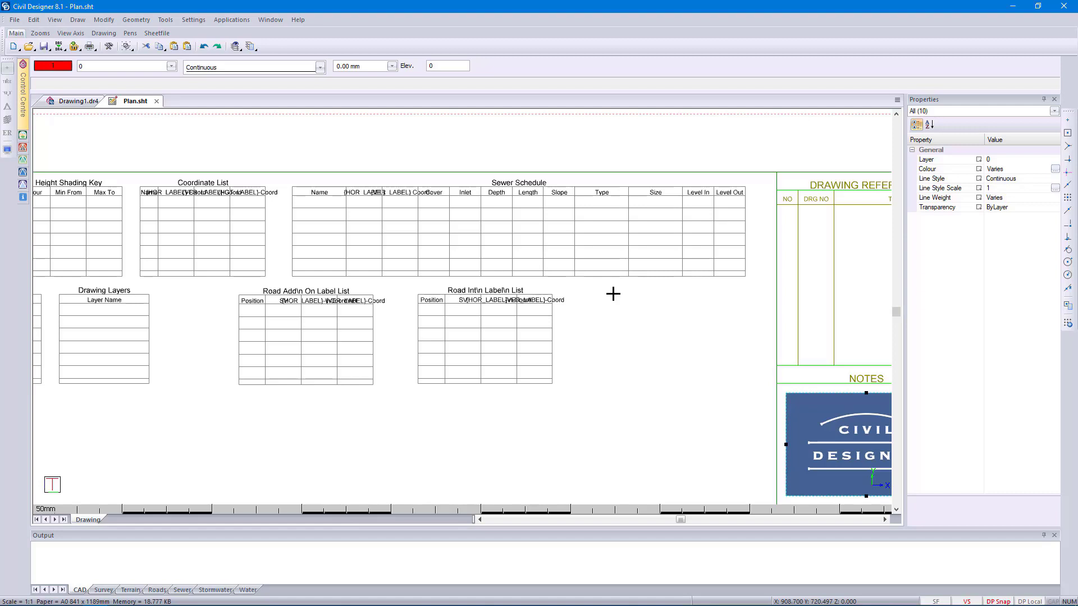
scroll(613, 294, "down", 5)
middle_click_drag(462, 308, 614, 211)
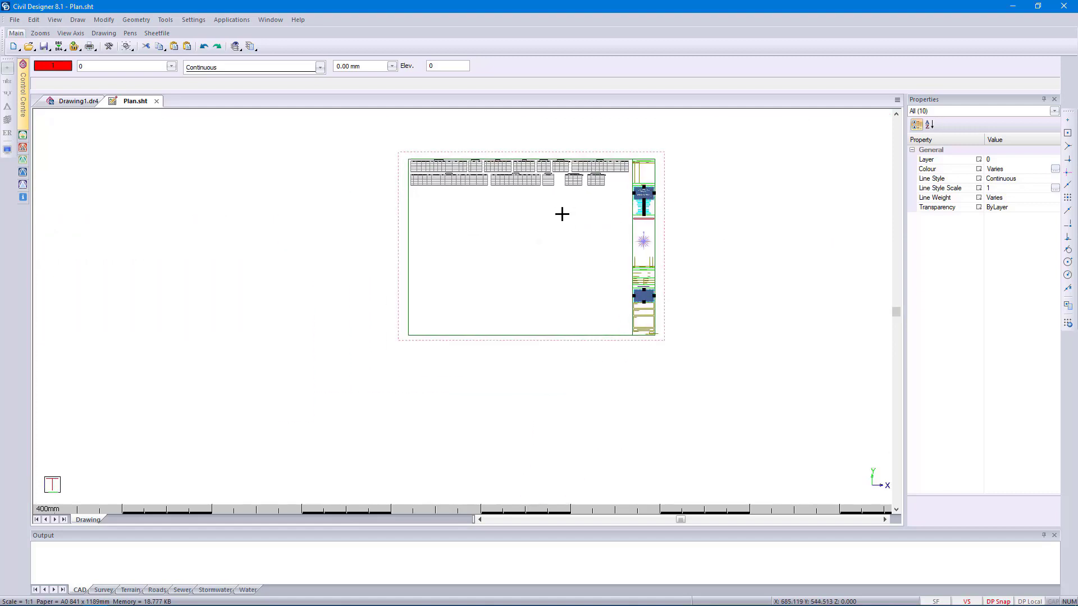
scroll(561, 214, "up", 2)
middle_click_drag(464, 301, 506, 233)
- Select the objects crossing the sheet's left border, list their object types, and clear the selection
left_click_drag(200, 263, 128, 274)
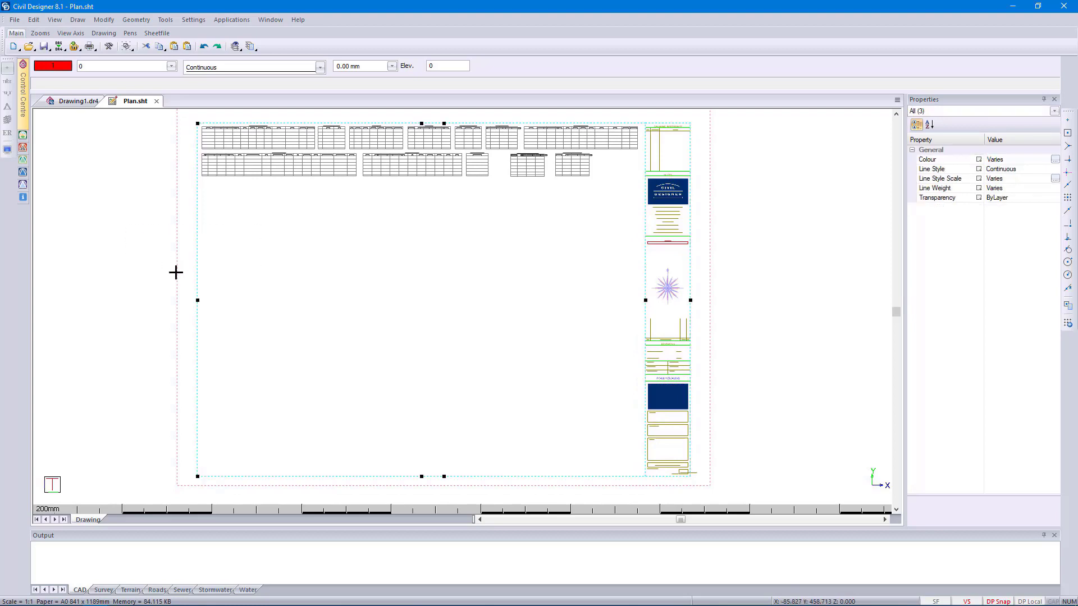
left_click(957, 110)
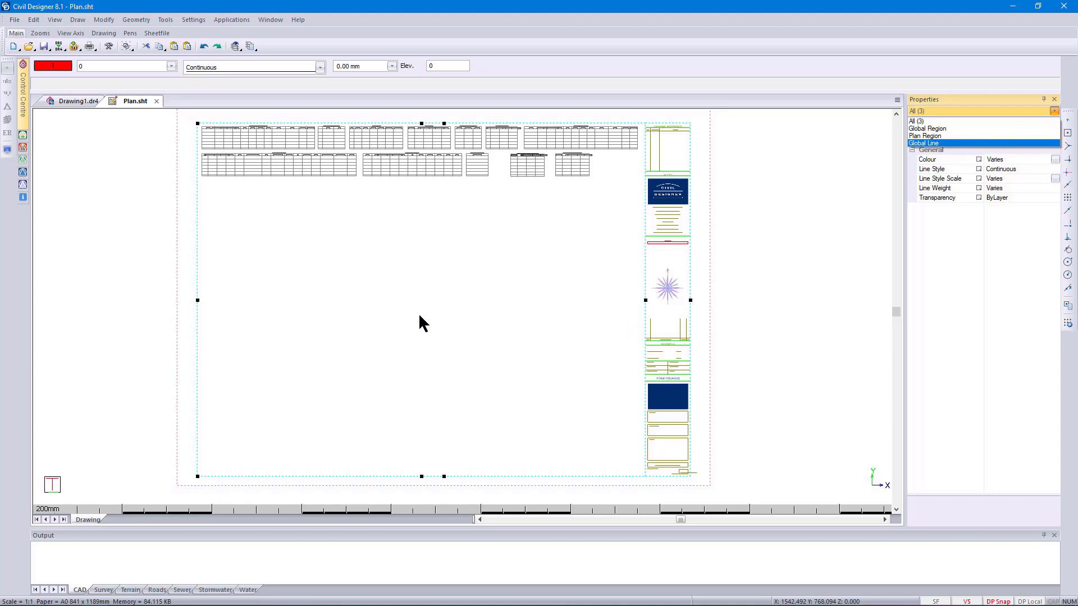
key("Escape")
key("Escape")
key("Escape")
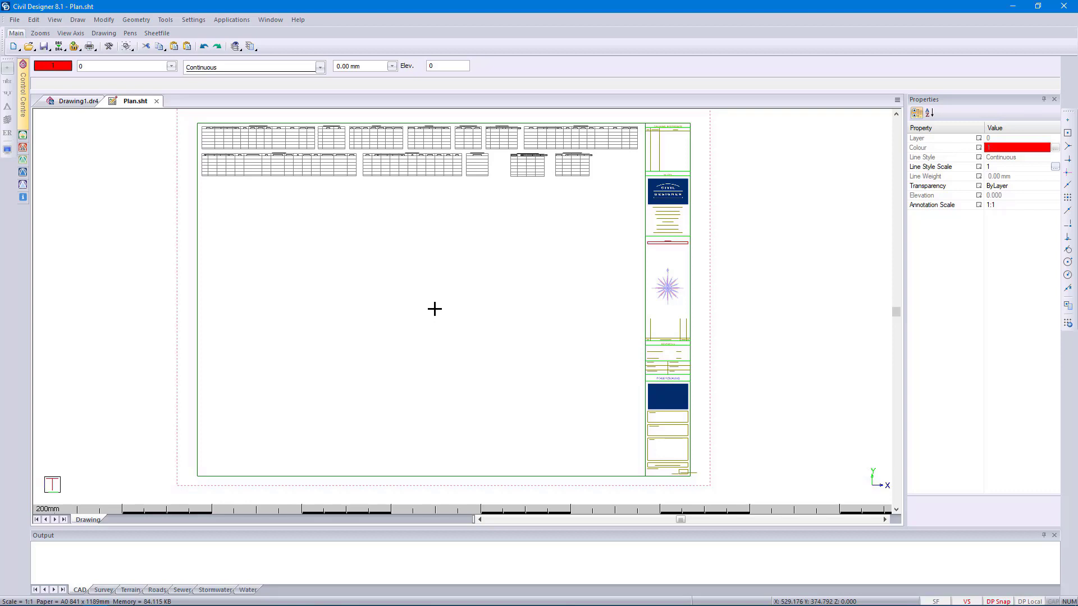
- Delete all the title block contents in the column along the sheet's right side
mouse_move(441, 600)
left_click(640, 114)
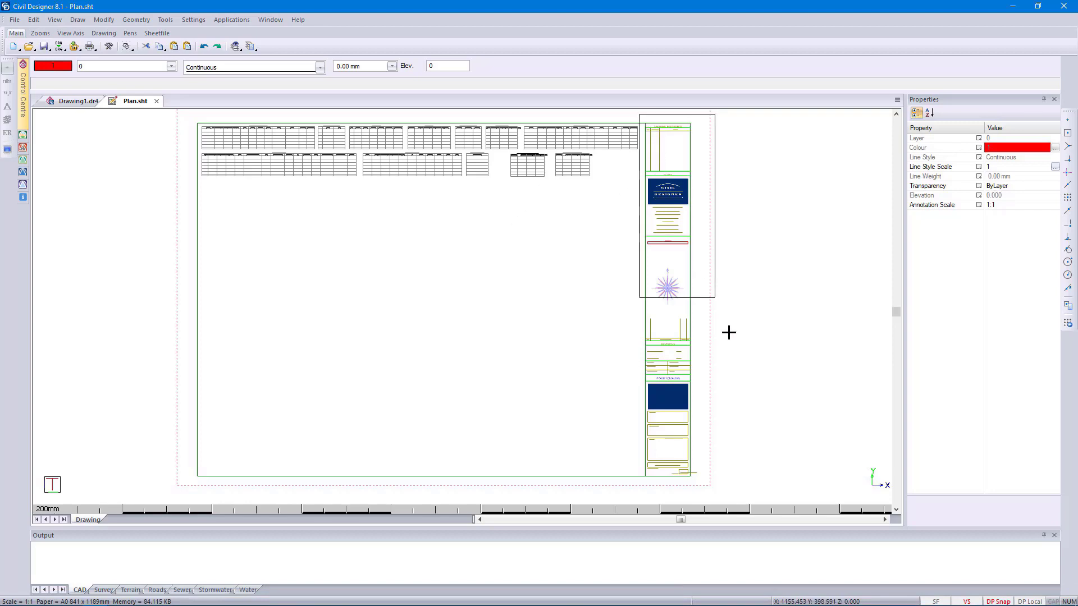
left_click(767, 501)
key("Delete")
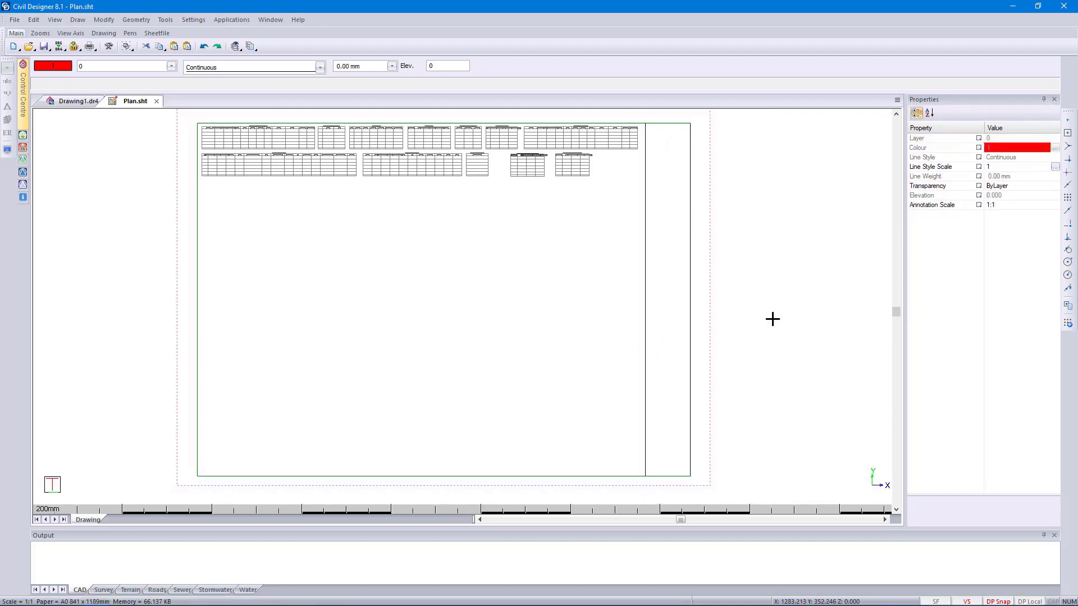
- Delete the green global lines along the bottom, top and left edges of the sheet border
left_click(168, 423)
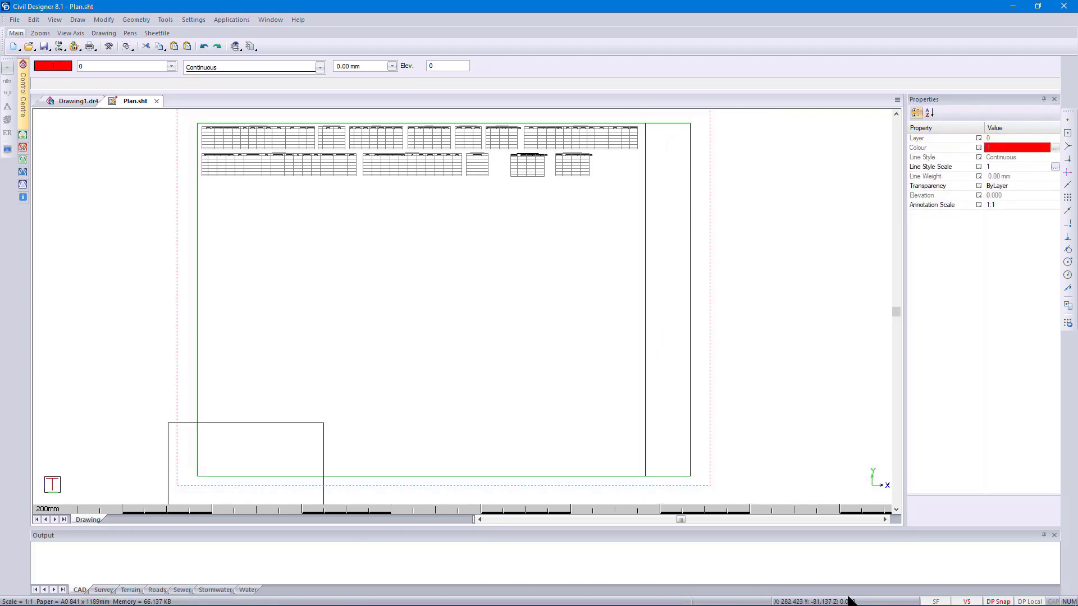
left_click(797, 495)
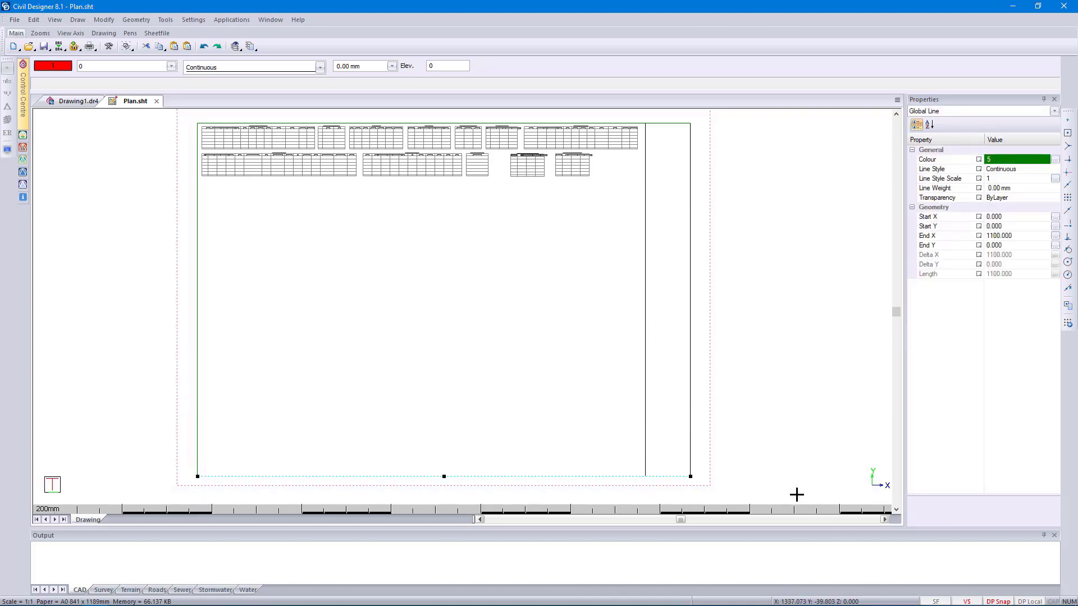
key("Escape")
left_click(183, 115)
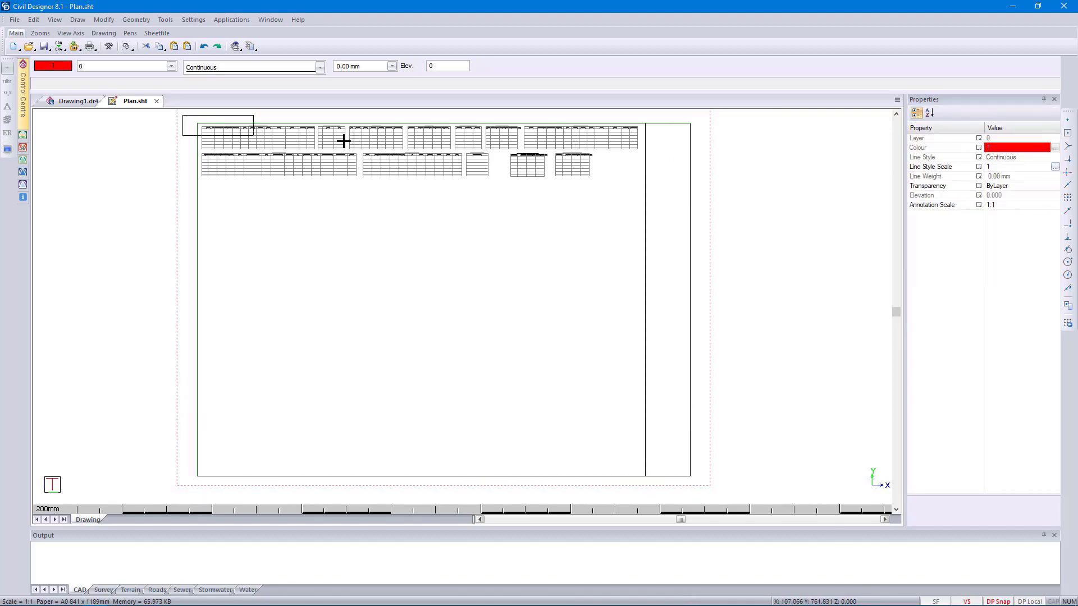
left_click(776, 126)
key("Escape")
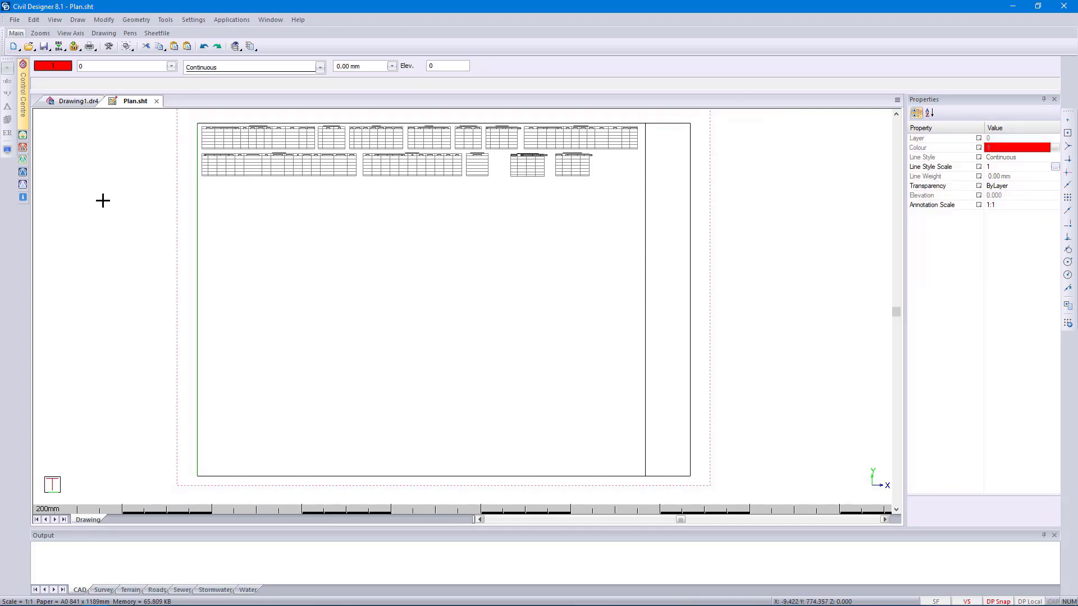
left_click(183, 115)
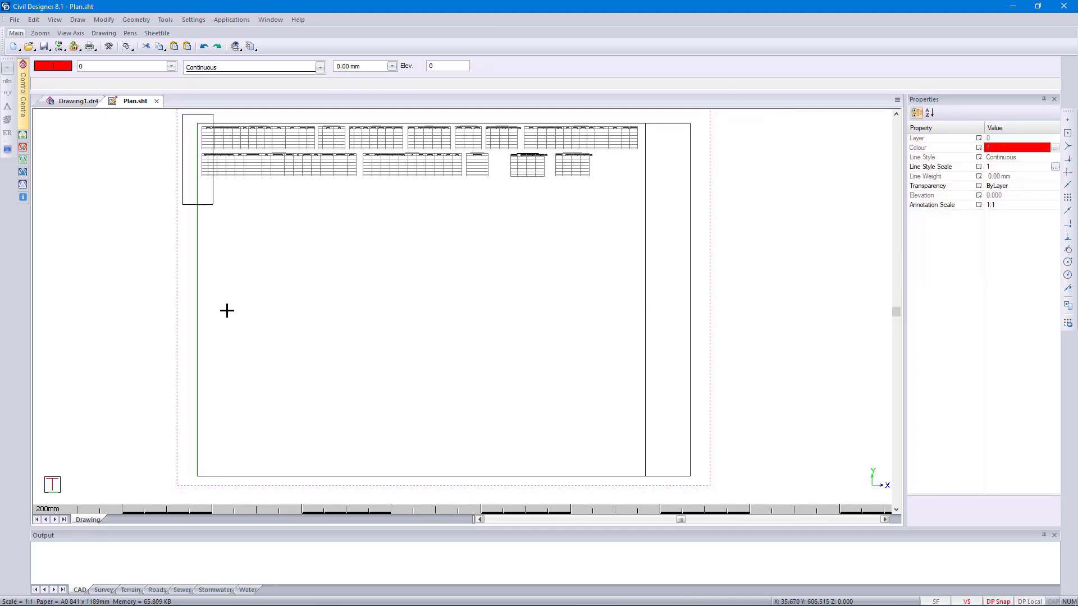
left_click(202, 501)
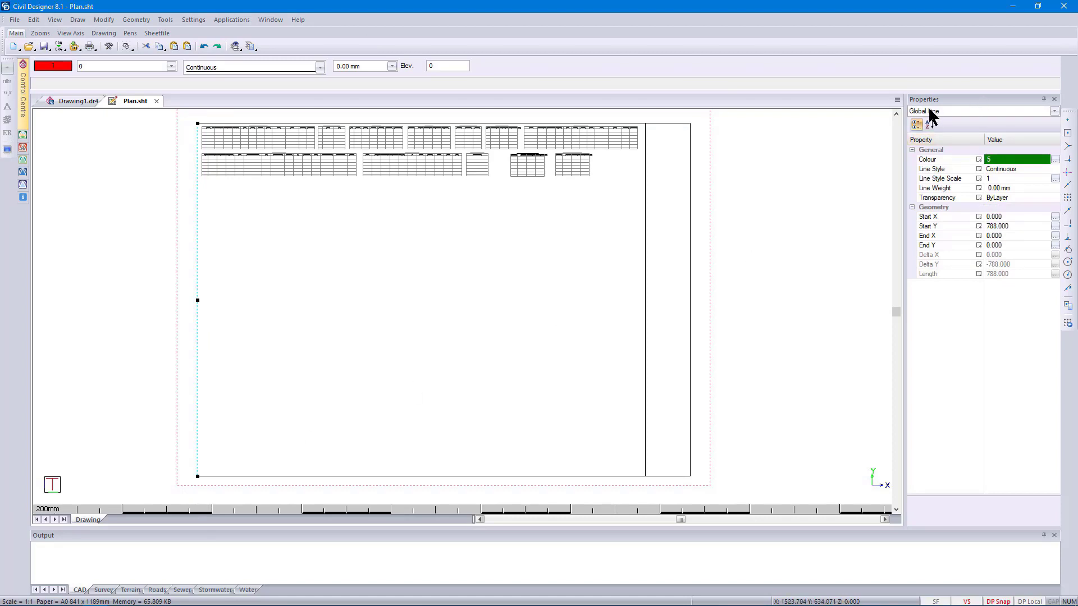
key("Escape")
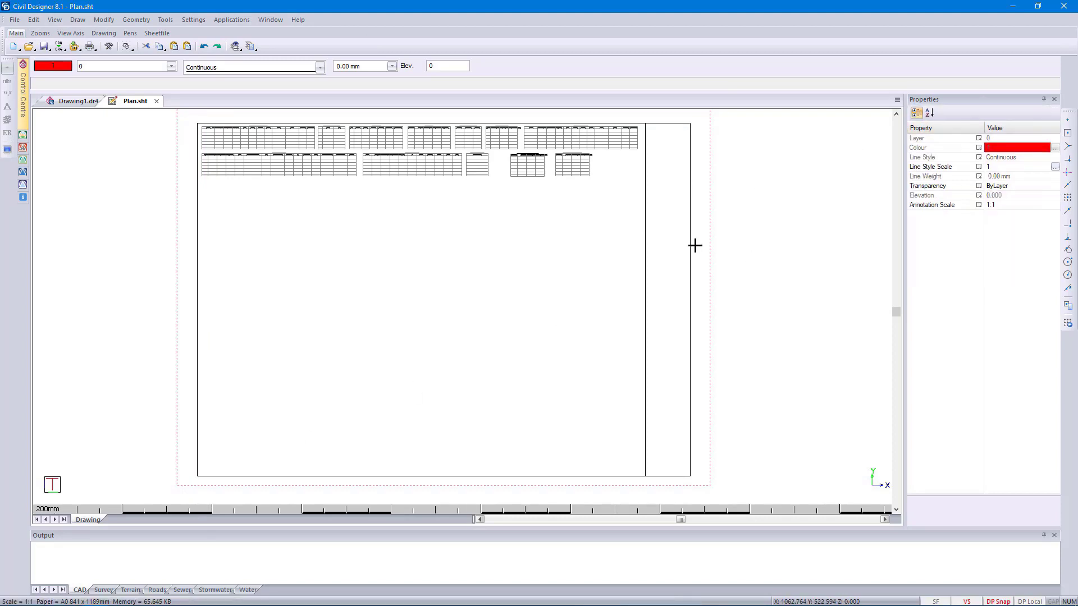
- Stretch the global region's right edge to about X 1125 and its bottom edge to about Y -15
left_click(677, 257)
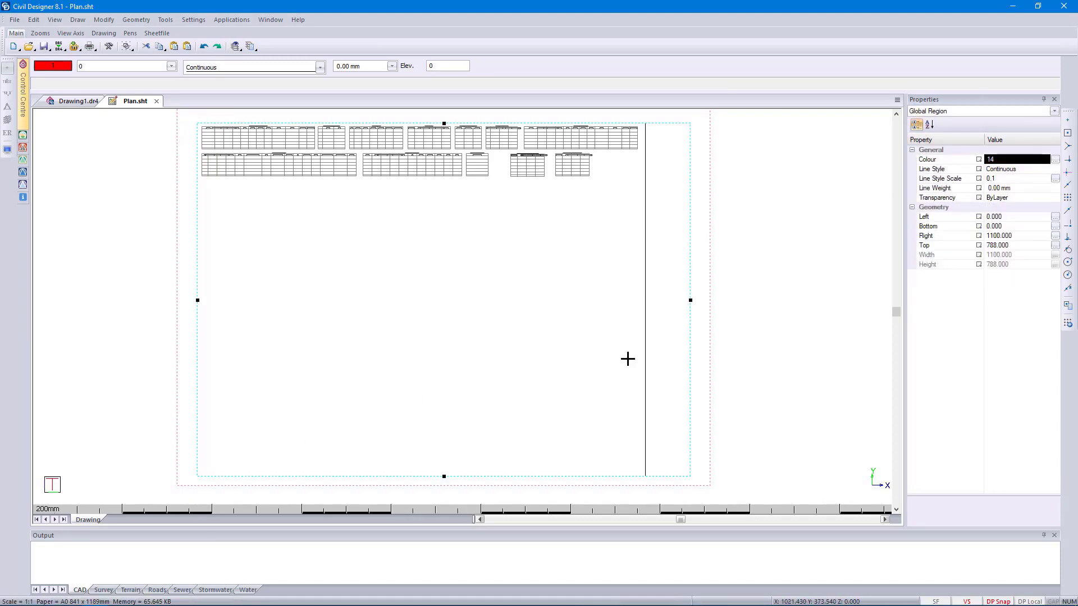
left_click(691, 301)
left_click(702, 300)
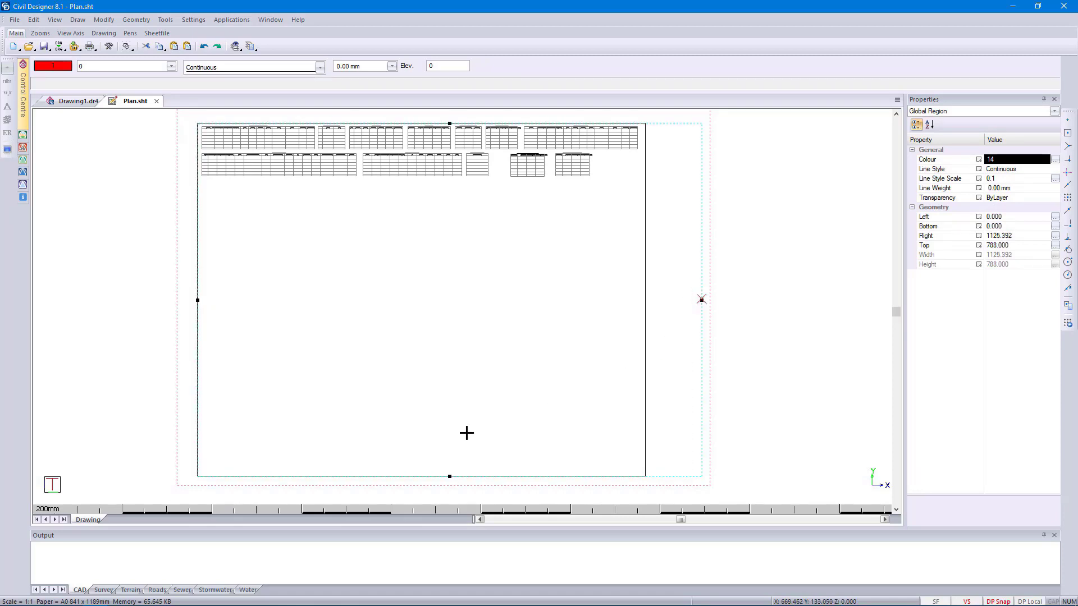
left_click(450, 477)
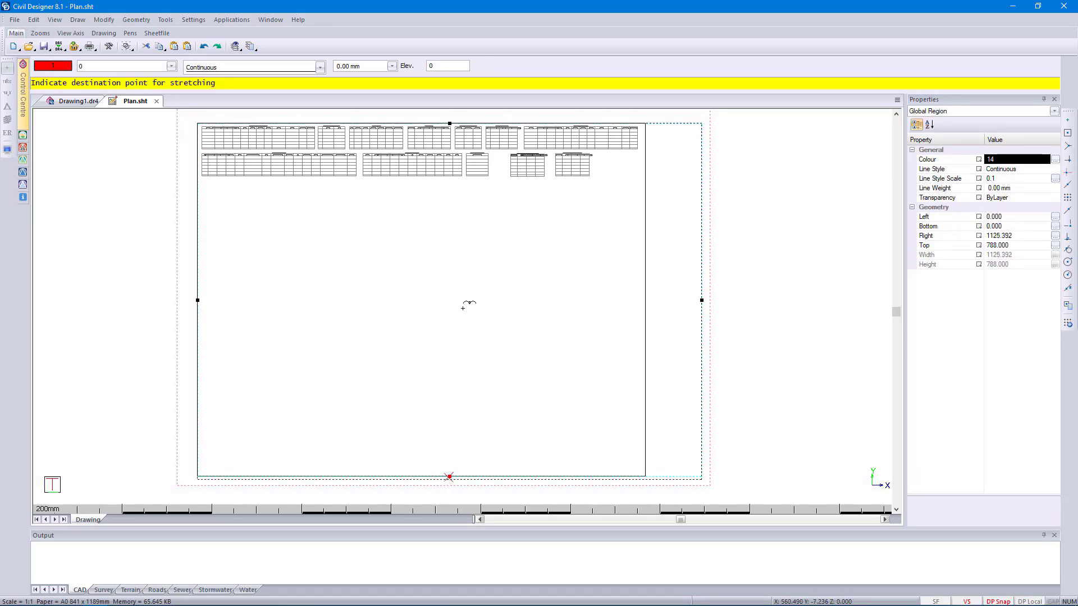
scroll(449, 495, "up", 5)
left_click(460, 315)
scroll(460, 315, "down", 5)
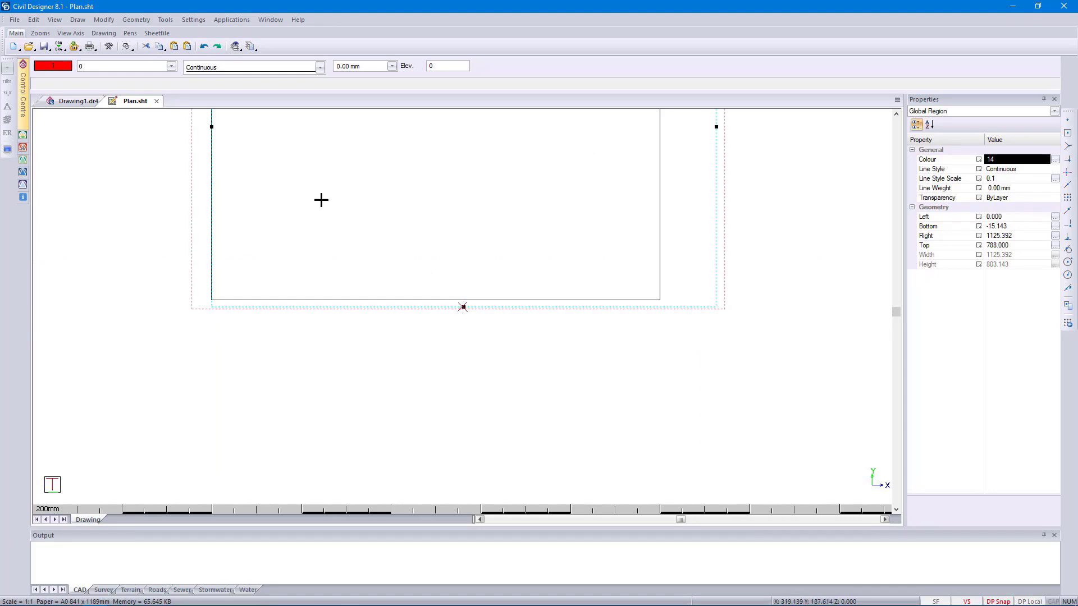
- Stretch the global region's left edge outward to about X -36, just inside the dashed paper edge
scroll(421, 284, "down", 3)
scroll(470, 309, "up", 5)
scroll(570, 335, "up", 3)
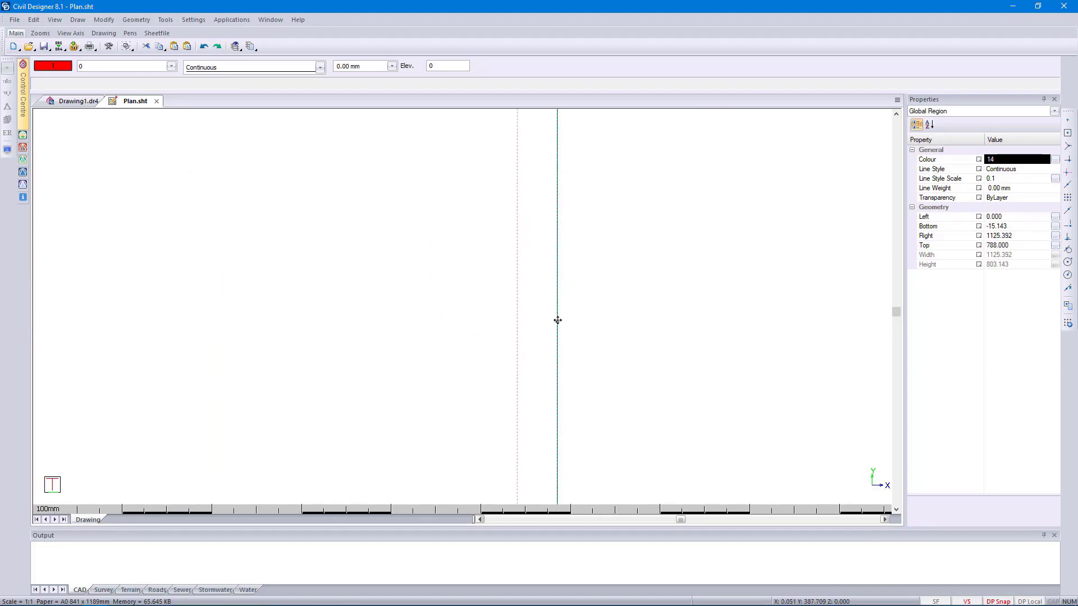
left_click(557, 320)
left_click(525, 331)
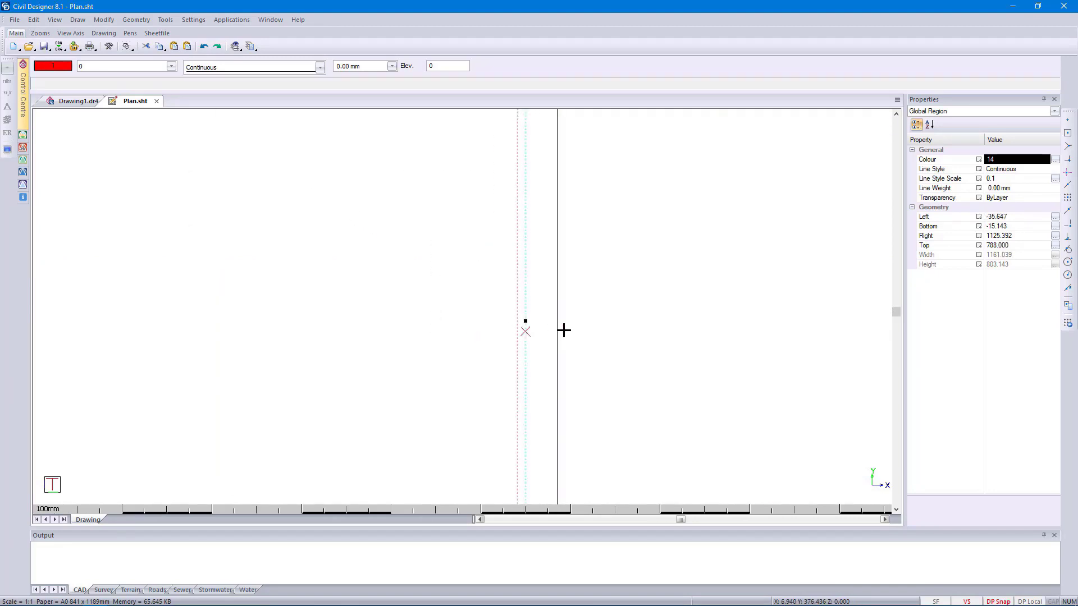
- Stretch the global region's top edge up to about Y 813, just inside the dashed paper edge, and deselect the region
scroll(561, 328, "down", 5)
scroll(450, 335, "up", 2)
scroll(474, 304, "up", 3)
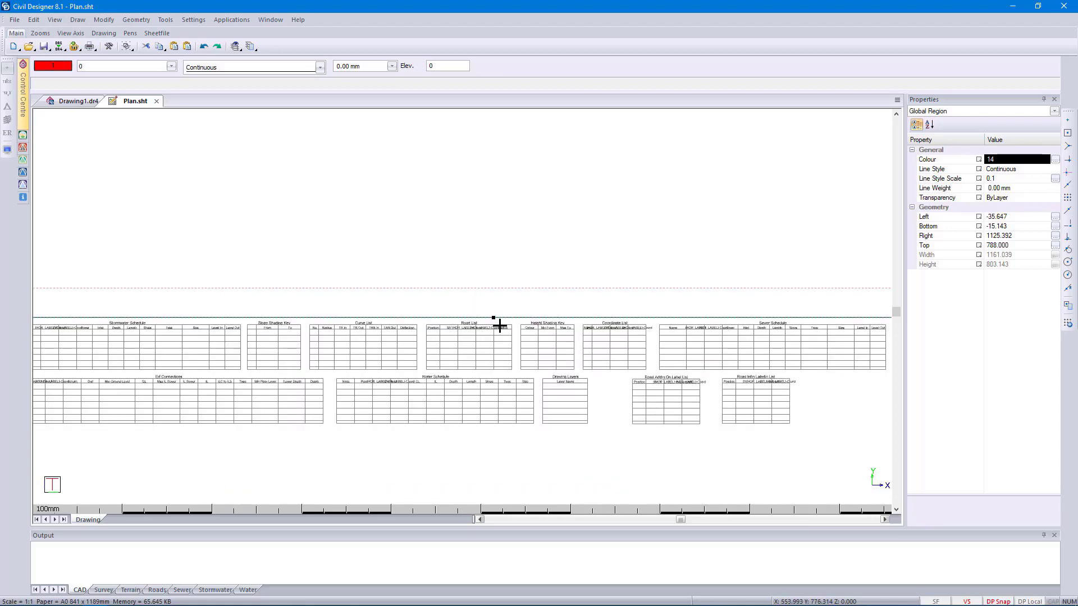
left_click(493, 318)
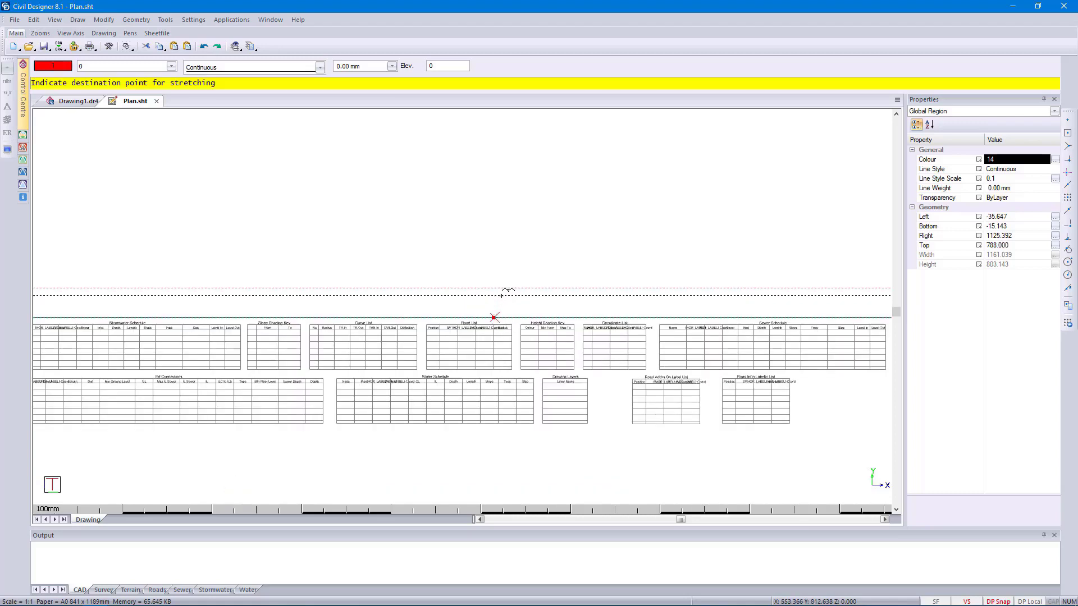
left_click(501, 296)
scroll(467, 335, "down", 4)
scroll(466, 335, "up", 1)
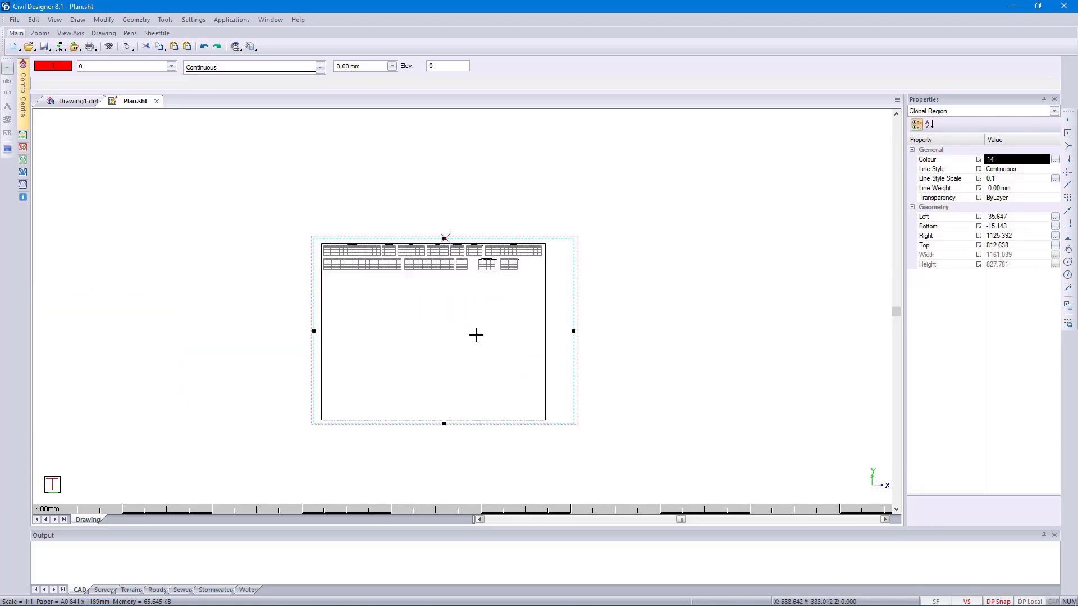
key("Escape")
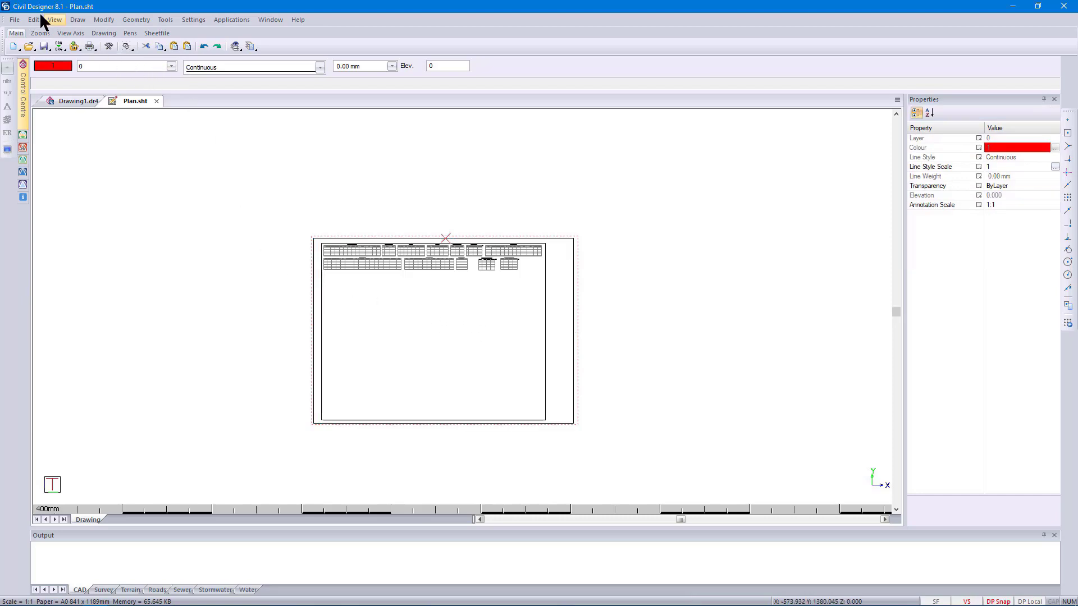
- Load the CAD Title Block.dr4 drawing into the sheet with its reference point at X 550, Y 400
left_click(14, 20)
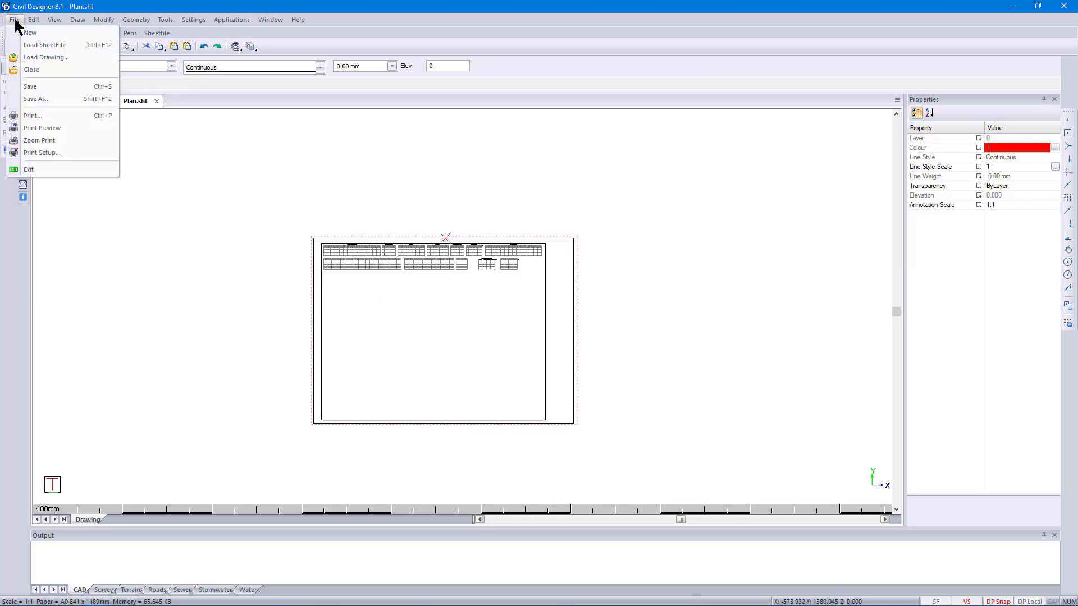
left_click(39, 58)
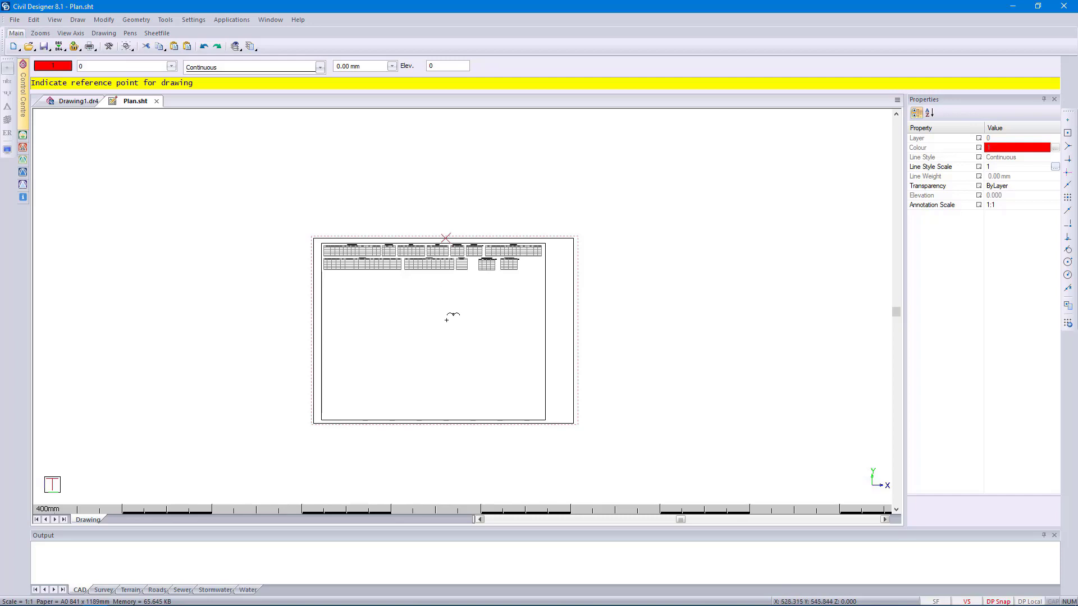
scroll(459, 327, "up", 1)
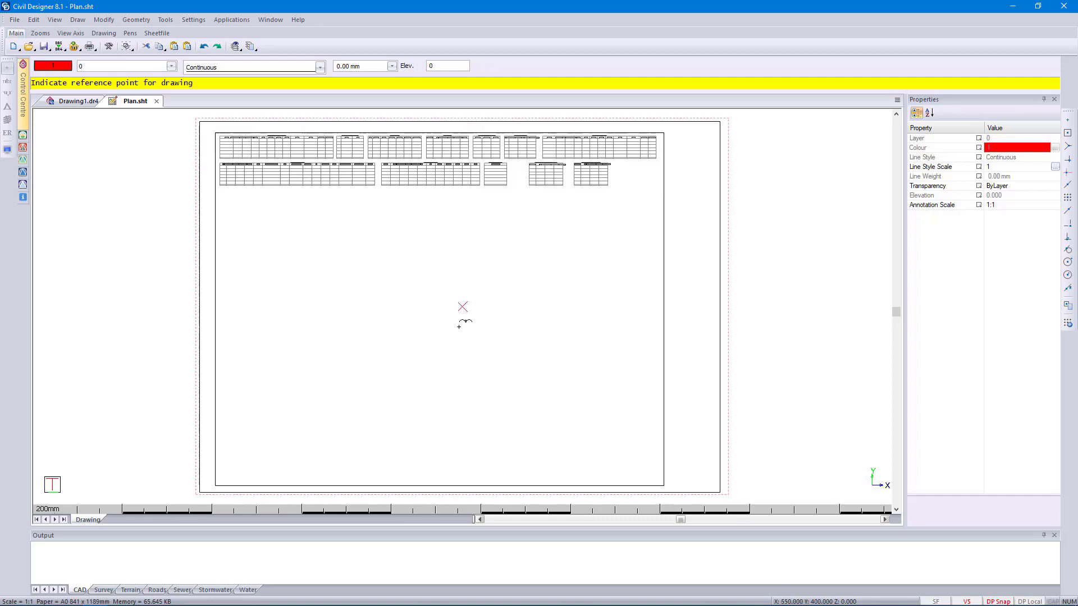
left_click(459, 326)
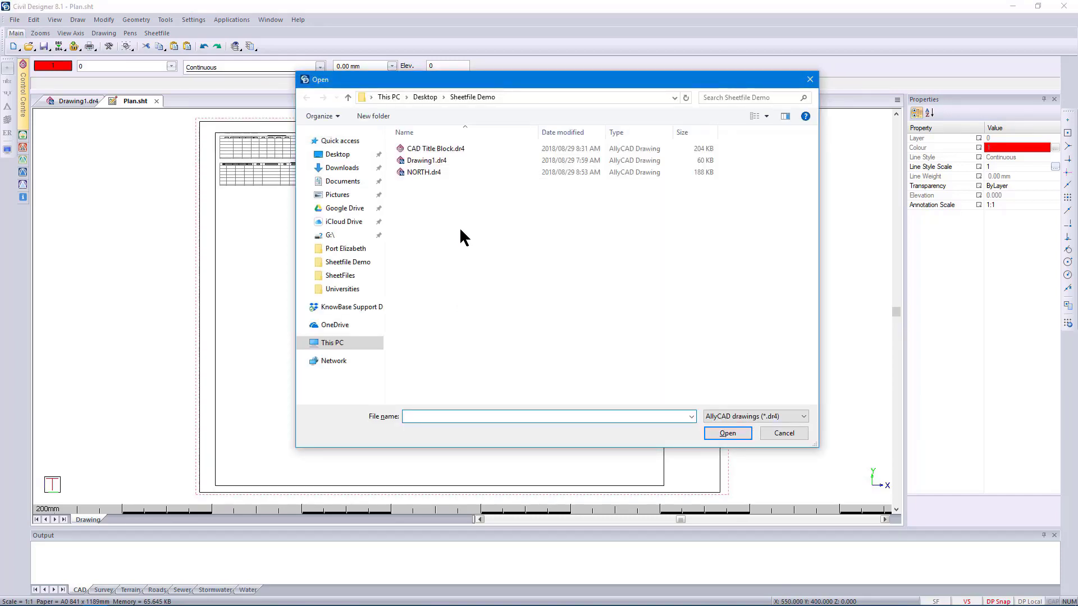
left_click(441, 149)
left_click(725, 433)
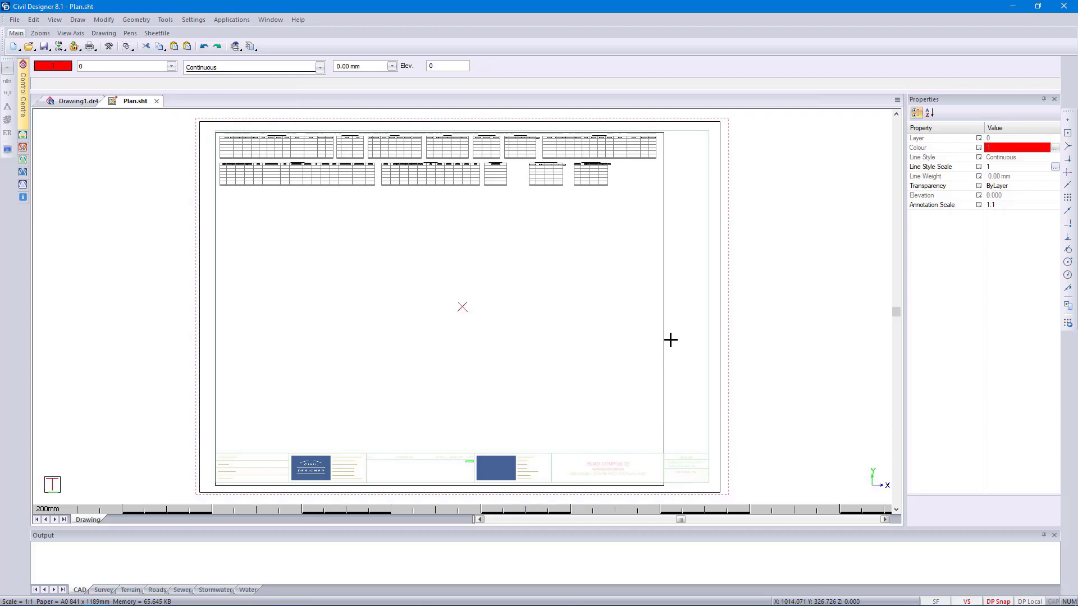
- Stretch the plan region's right edge to about X 1100 and its top edge to about Y 792, matching the title block border
left_click(636, 346)
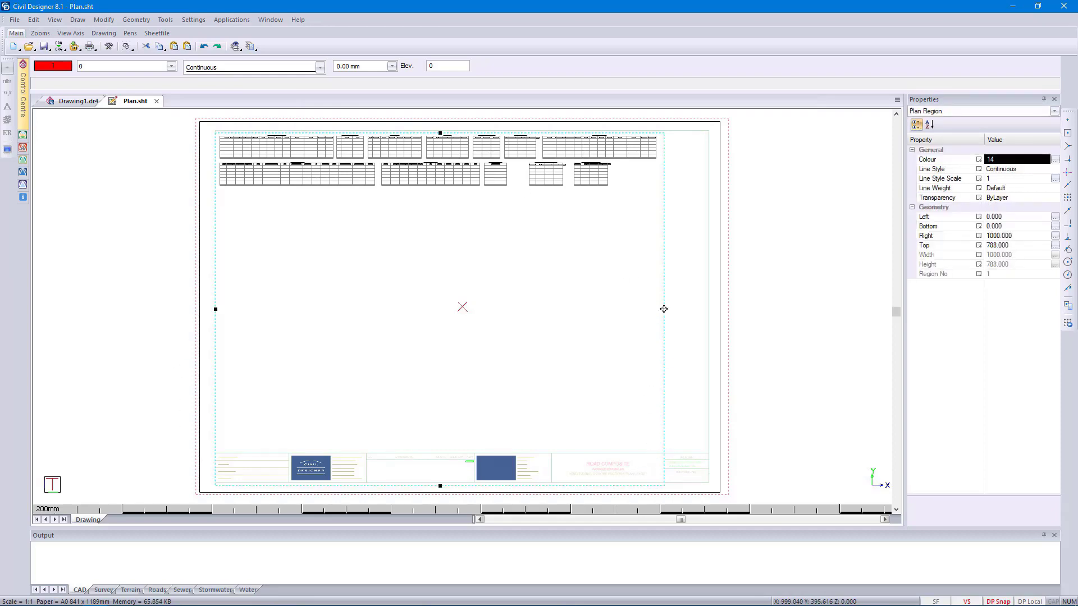
left_click(664, 309)
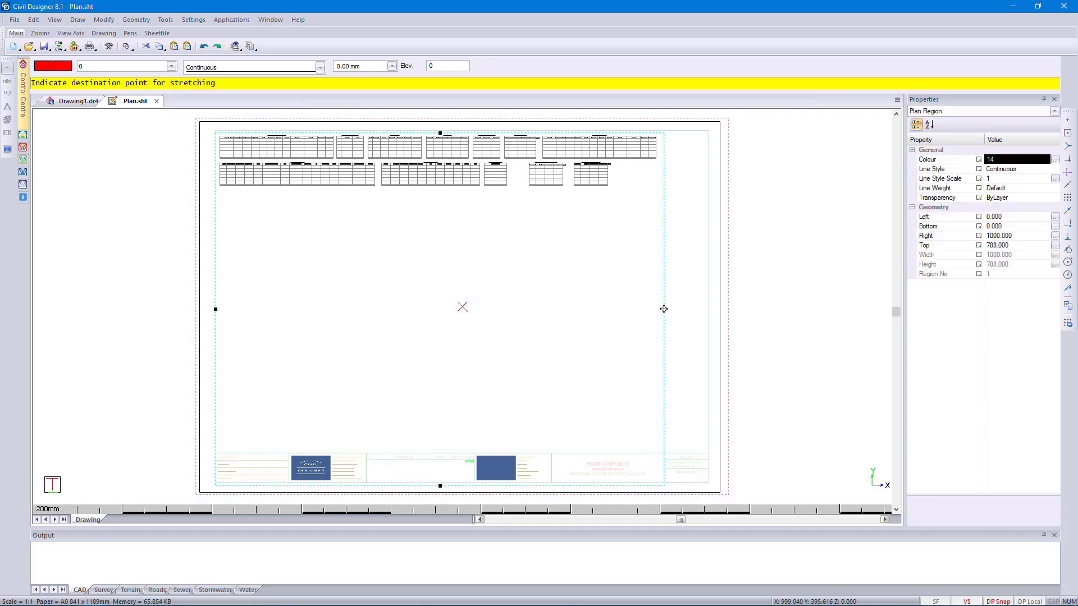
left_click(708, 330)
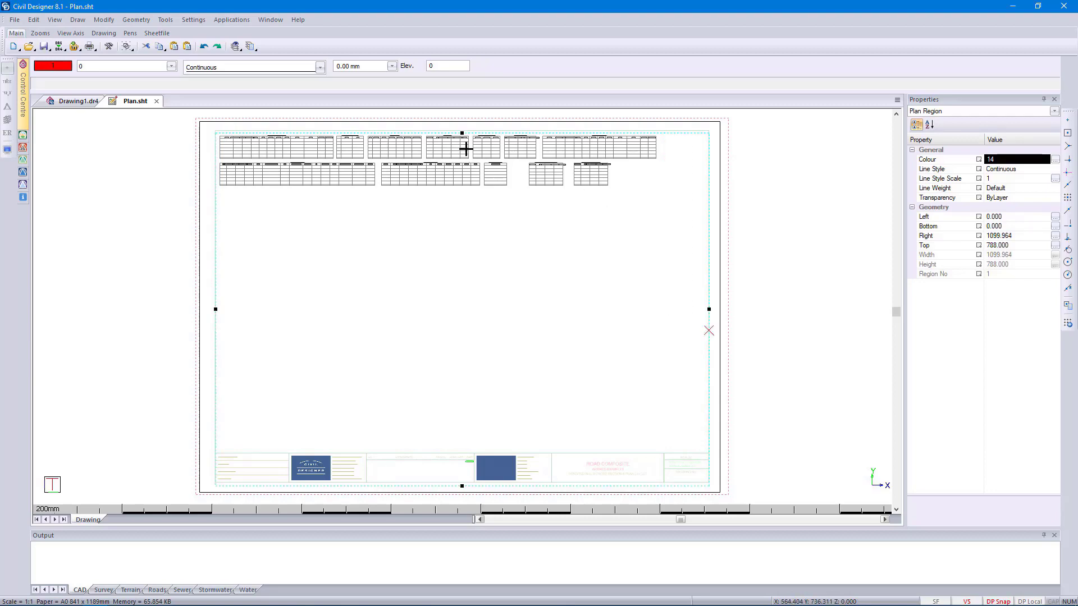
scroll(462, 307, "up", 5)
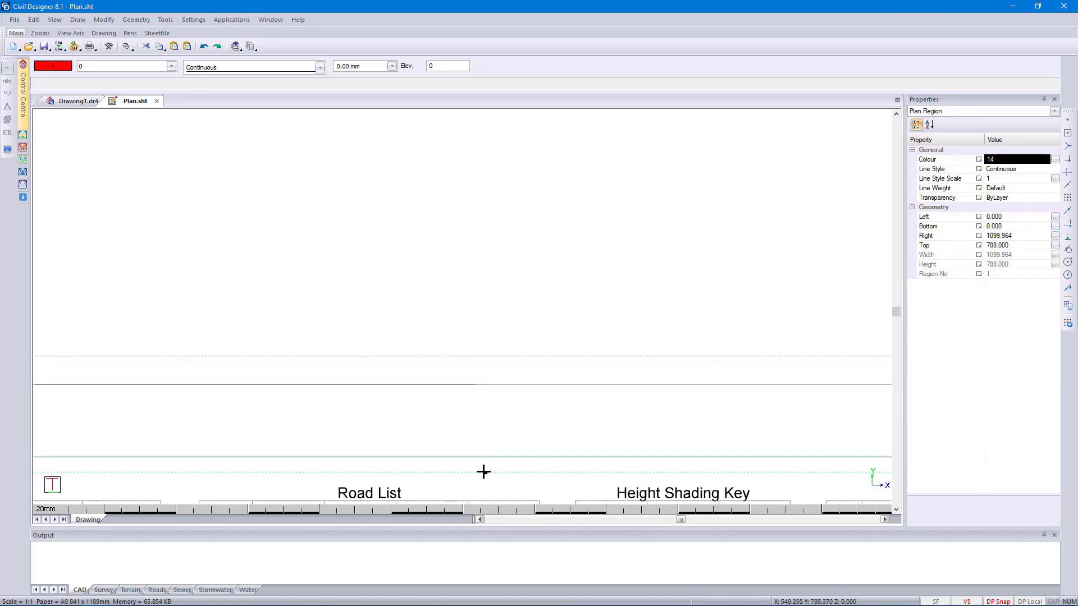
left_click(484, 473)
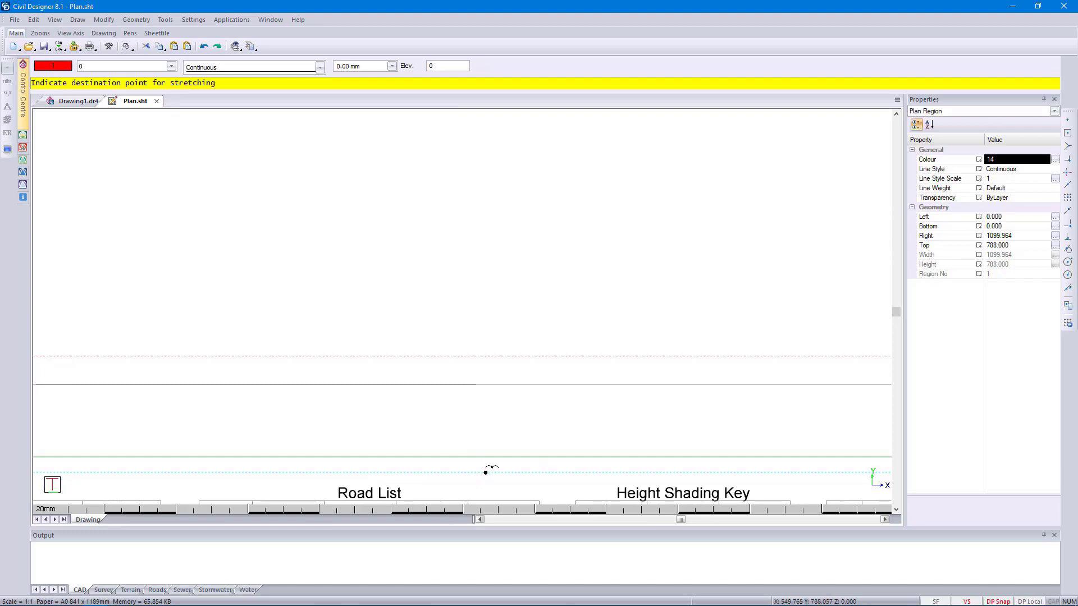
left_click(513, 456)
- Stretch the plan region's bottom edge up to about Y 72, along the top line of the title block strip
scroll(462, 305, "down", 6)
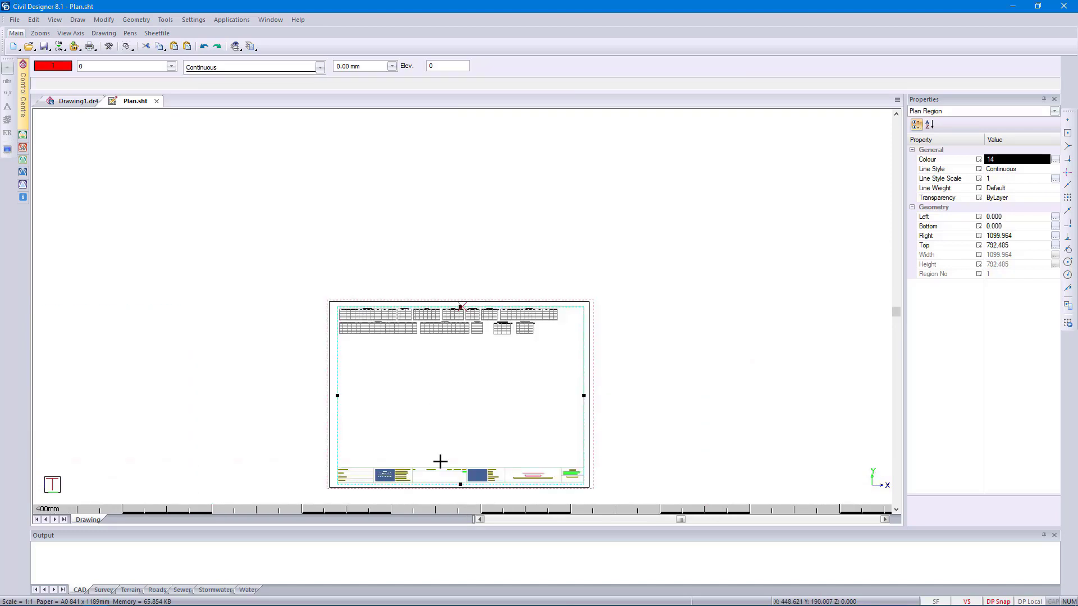
scroll(461, 489, "up", 4)
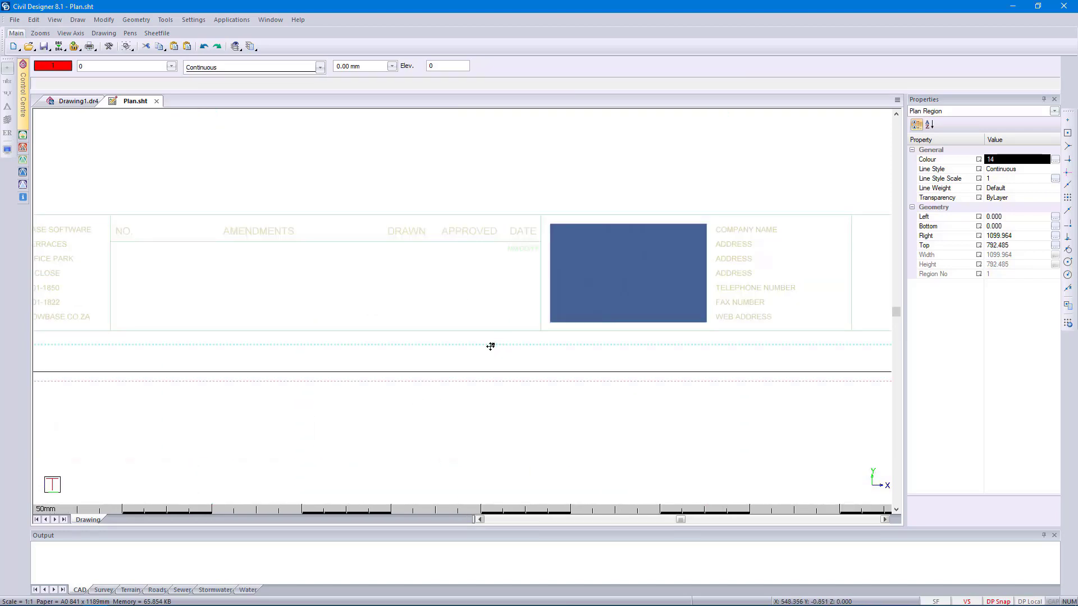
left_click(491, 343)
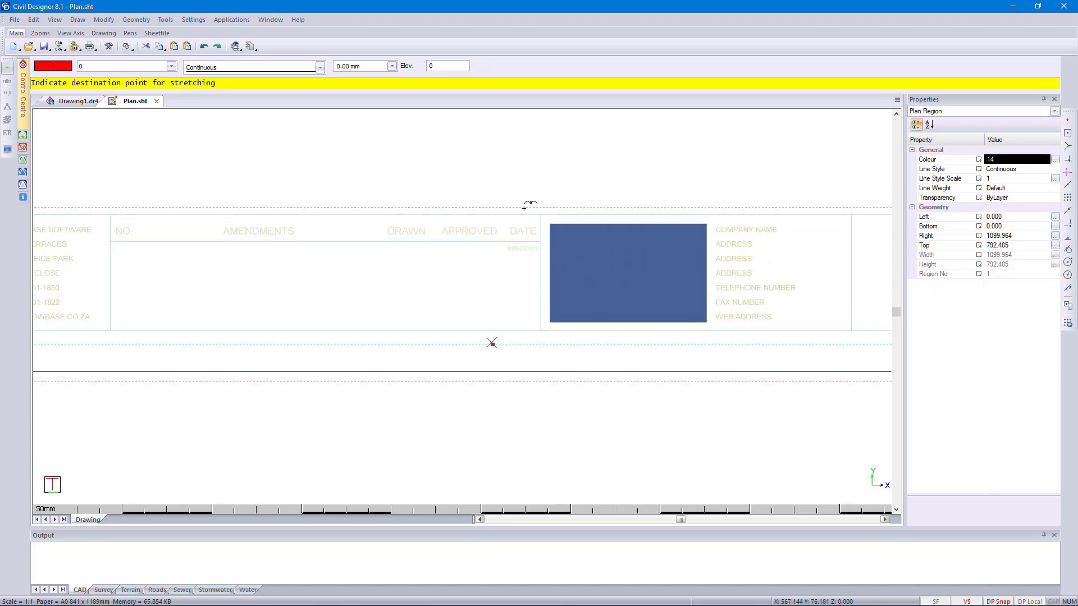
left_click(524, 214)
- Align the plan region's left edge with the title block's left border at about X 0, and deselect the region
scroll(443, 304, "down", 4)
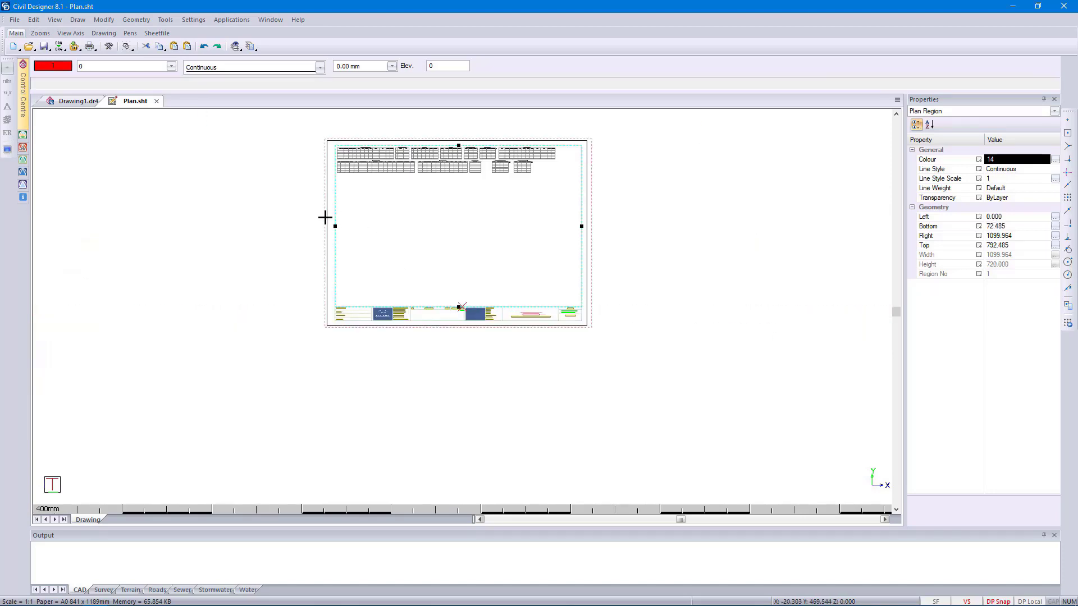
scroll(325, 219, "up", 5)
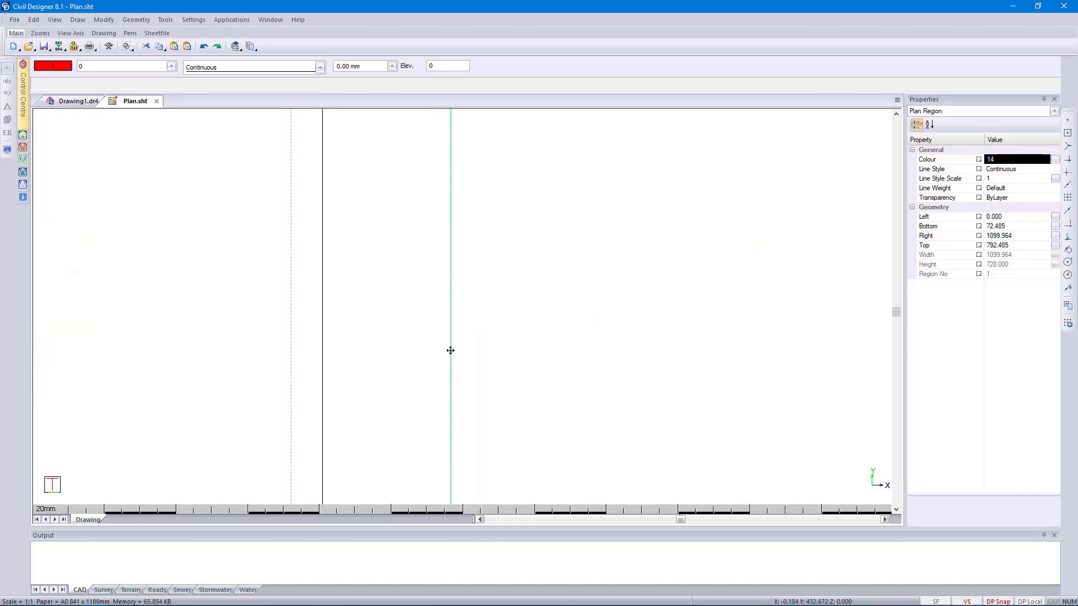
left_click(451, 351)
left_click(492, 357)
left_click(492, 351)
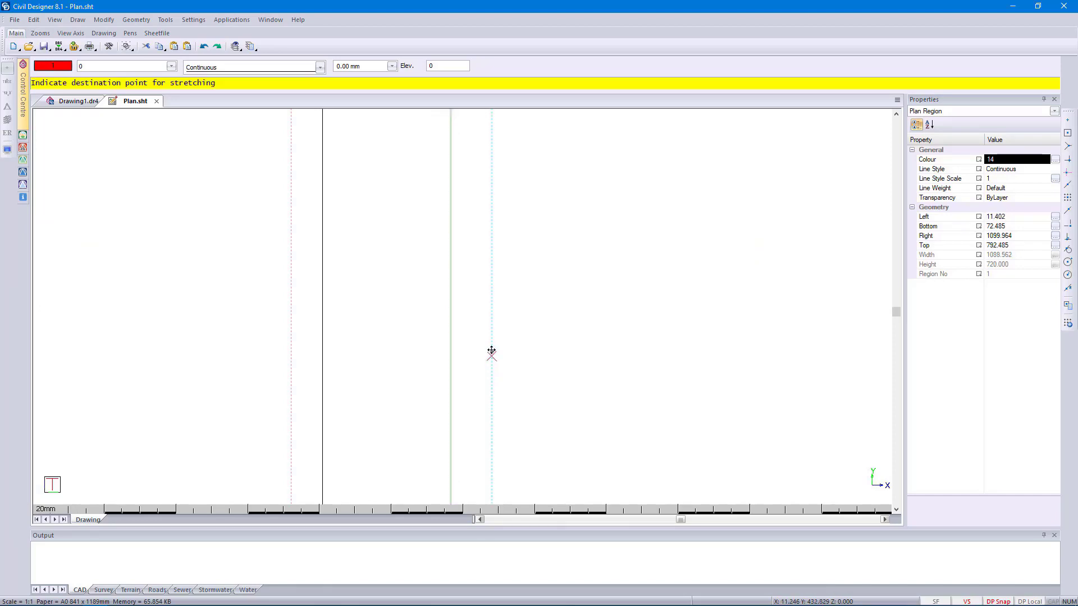
left_click(451, 399)
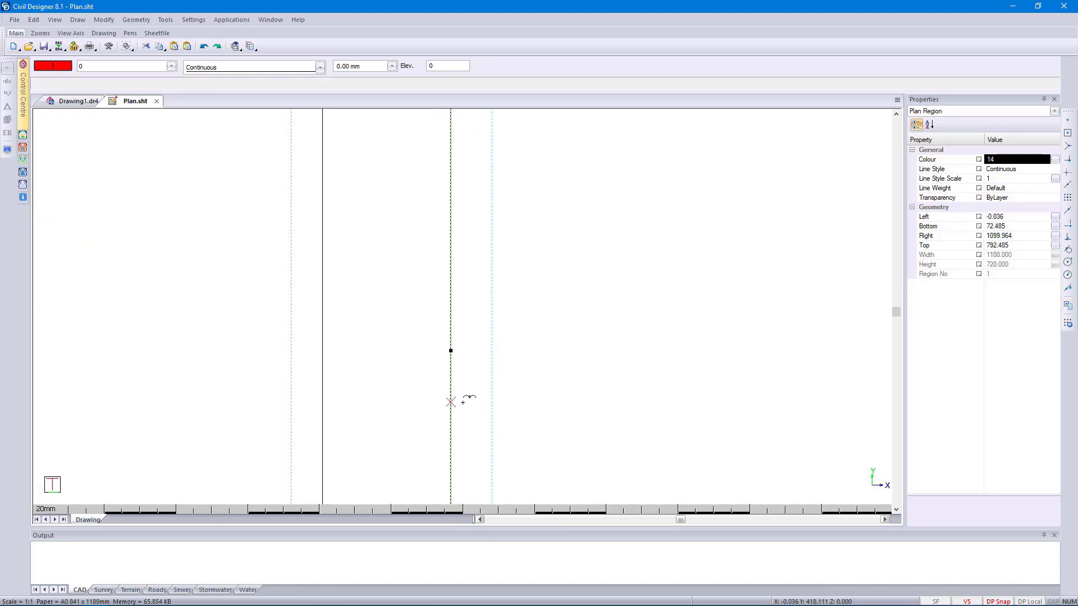
scroll(474, 284, "down", 5)
scroll(589, 344, "up", 1)
scroll(459, 303, "down", 1)
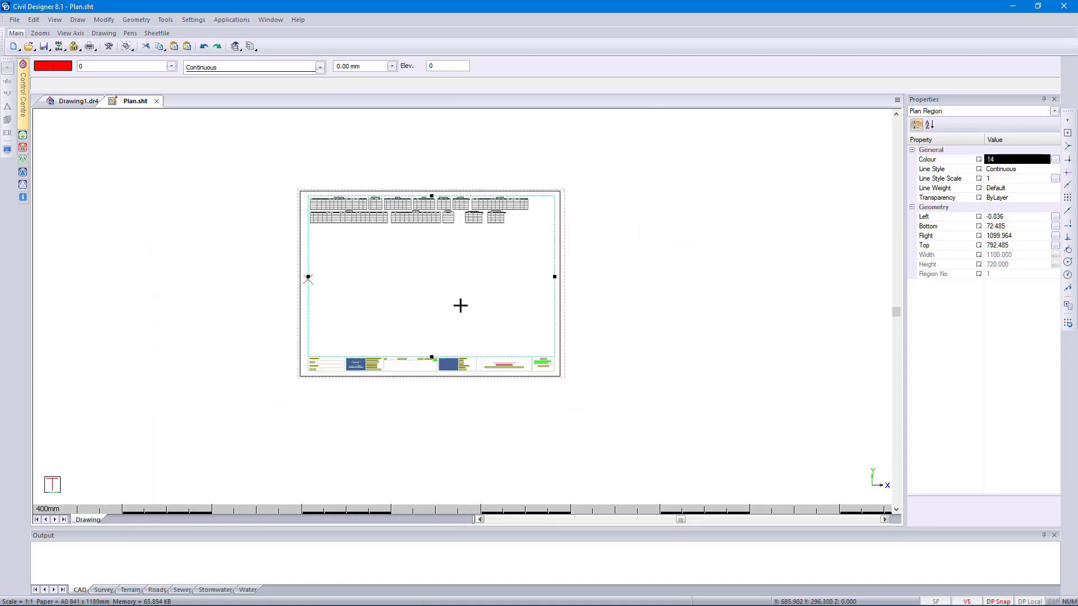
key("Escape")
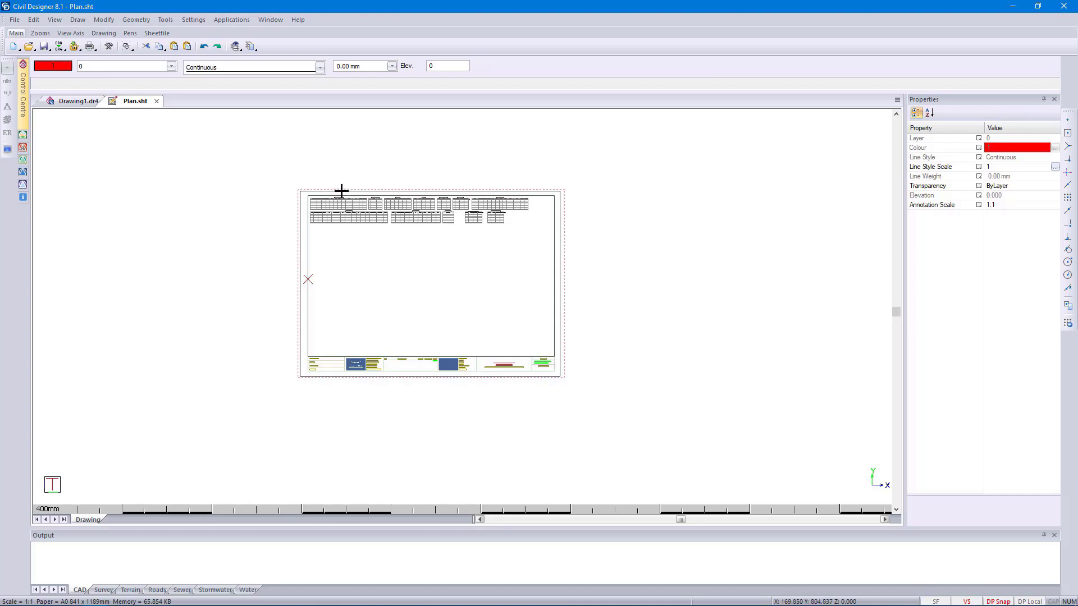
scroll(445, 226, "up", 4)
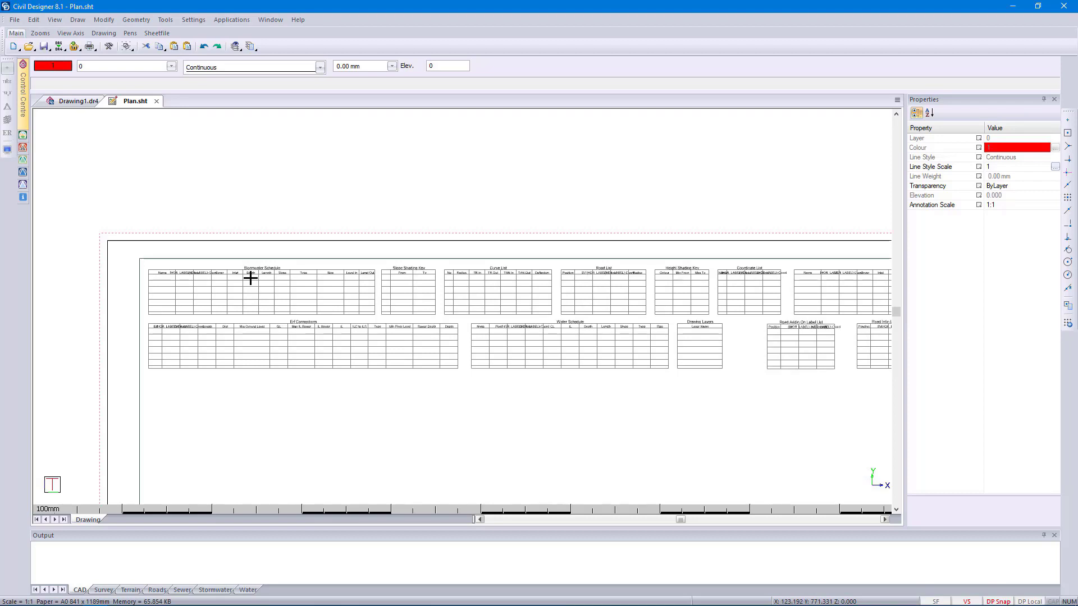
scroll(340, 323, "down", 2)
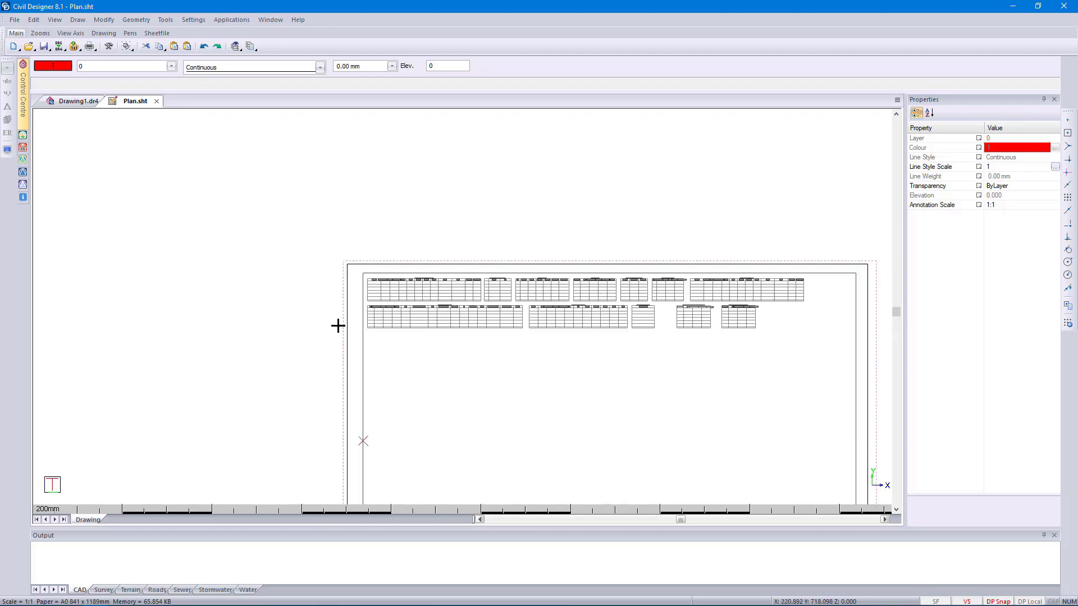
scroll(510, 368, "down", 2)
scroll(462, 304, "up", 2)
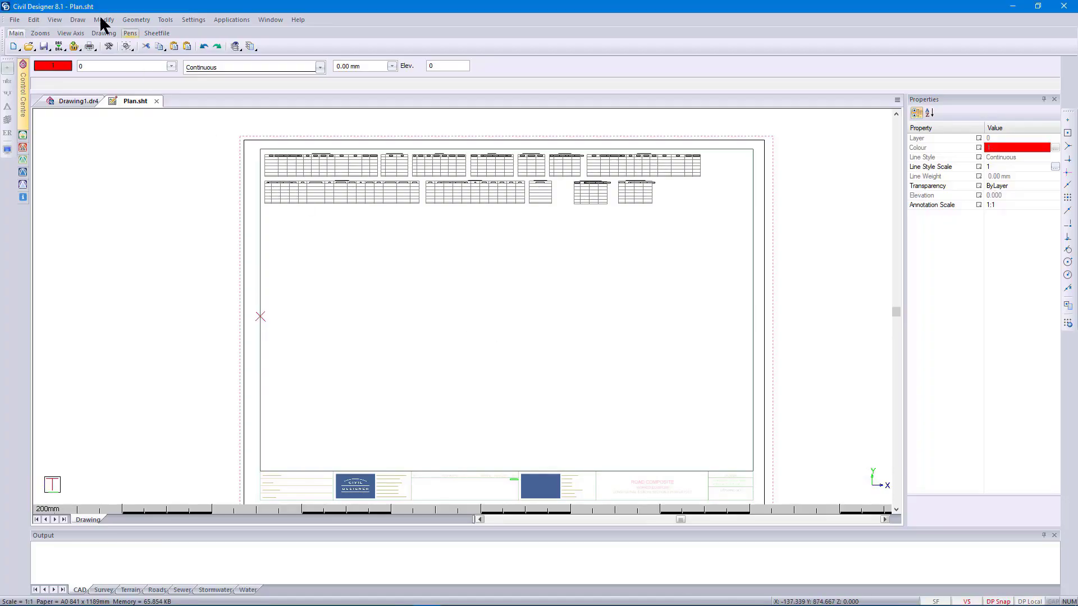
- Save the customised sheet file in the Sheetfile Demo folder under the new name Plan A0 CDSA
left_click(13, 20)
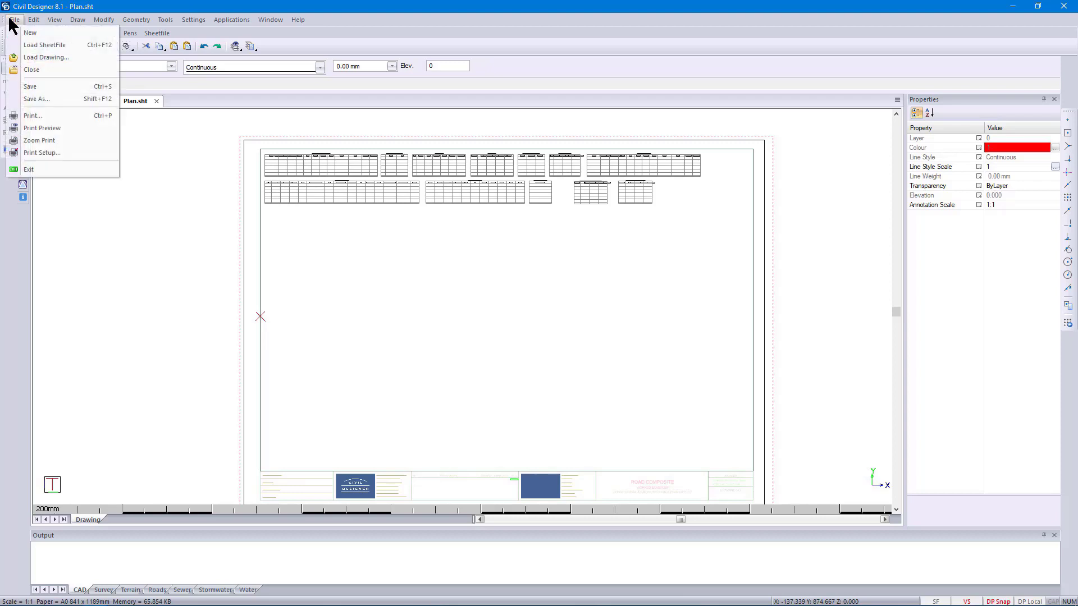
left_click(39, 98)
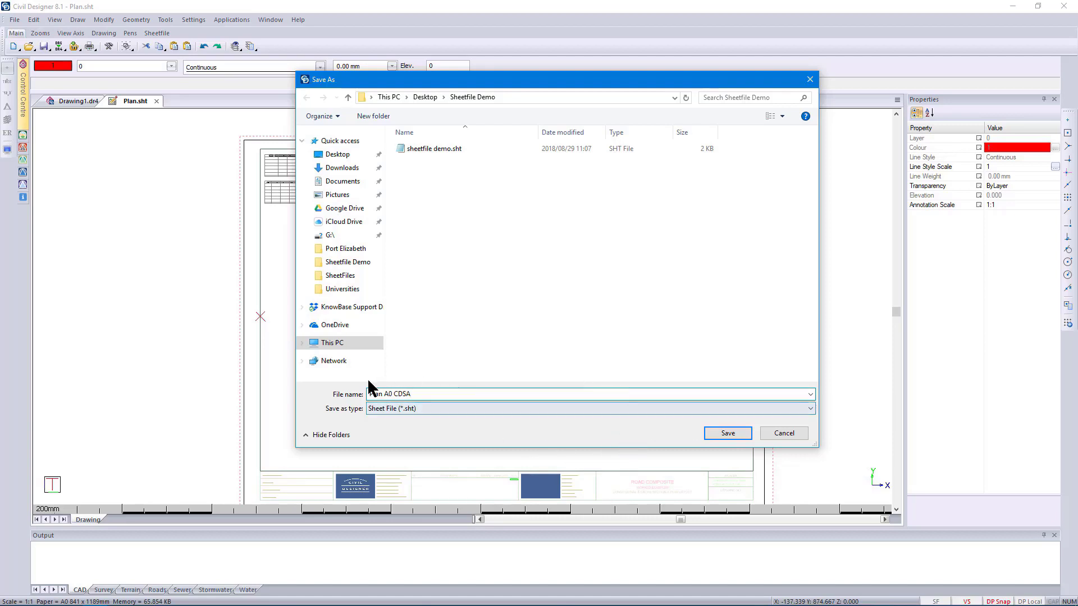
left_click(728, 434)
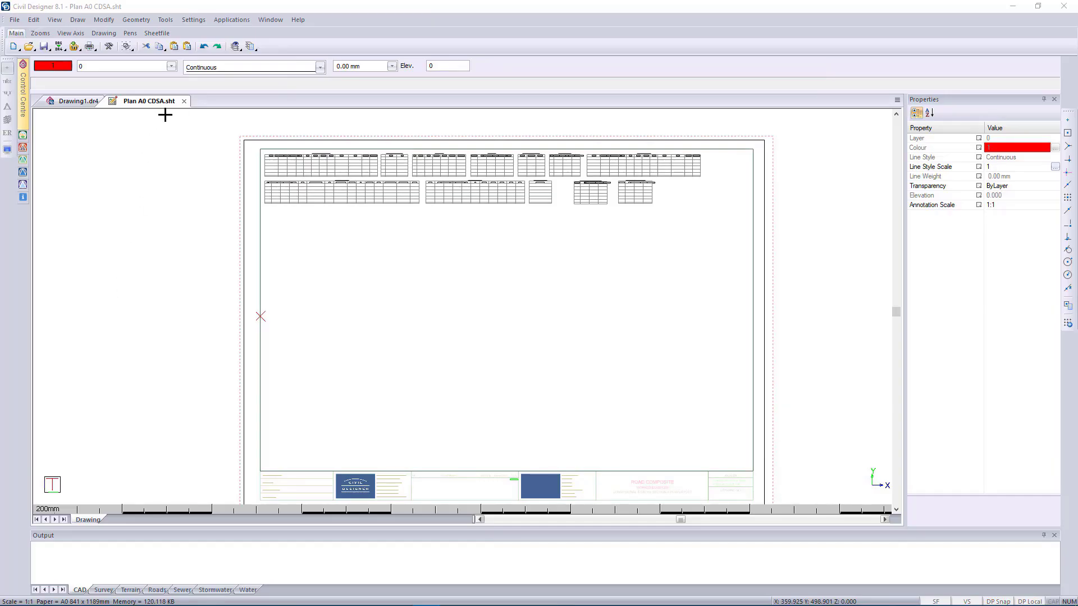
- Load the Road Composite.sht sheet file from the SheetFiles folder
left_click(14, 20)
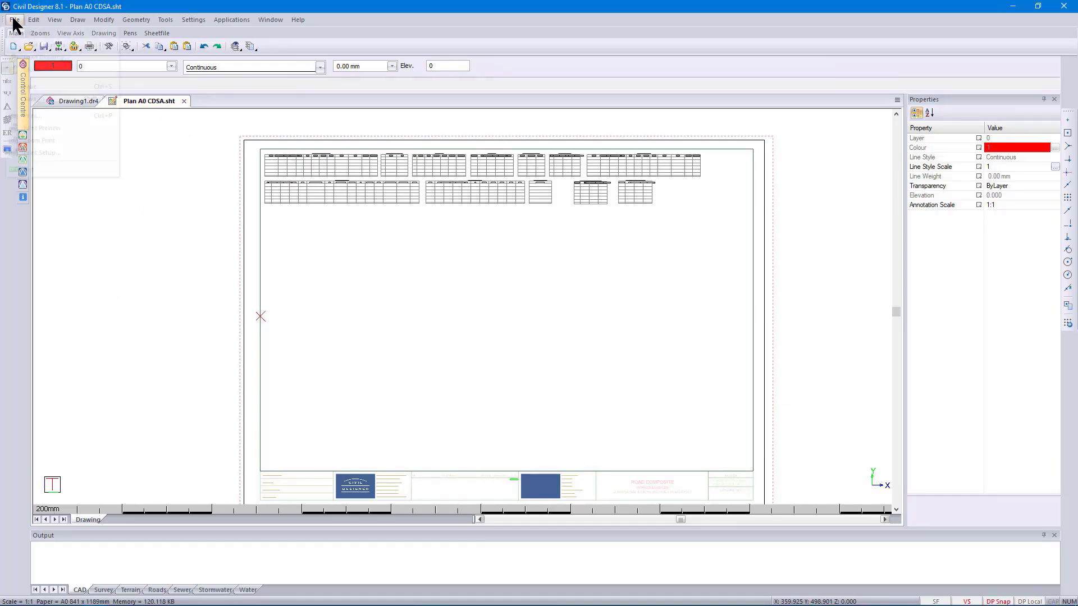
left_click(37, 45)
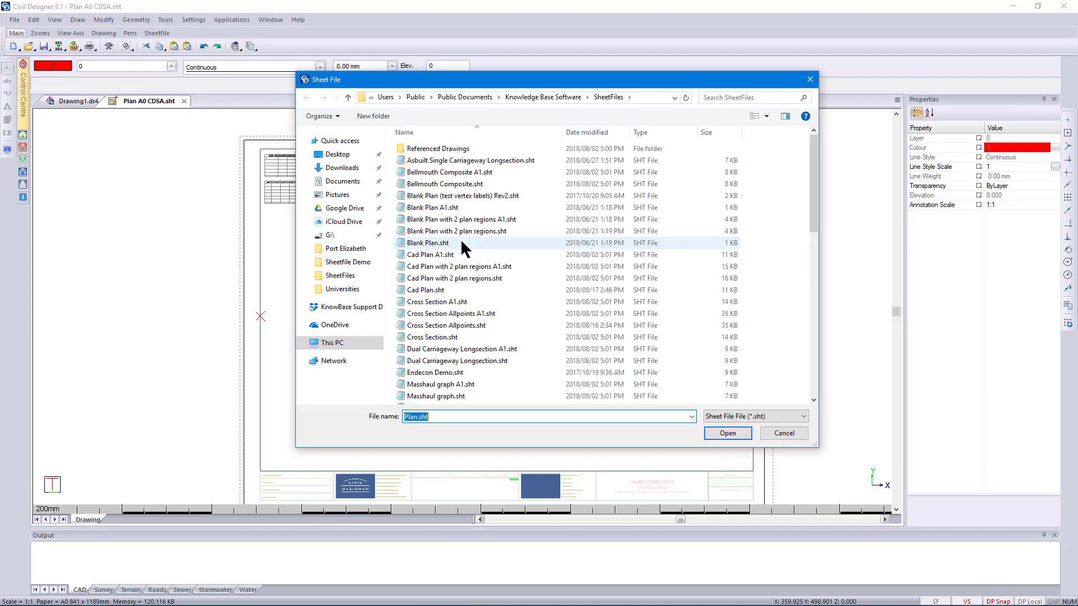
scroll(464, 298, "down", 6)
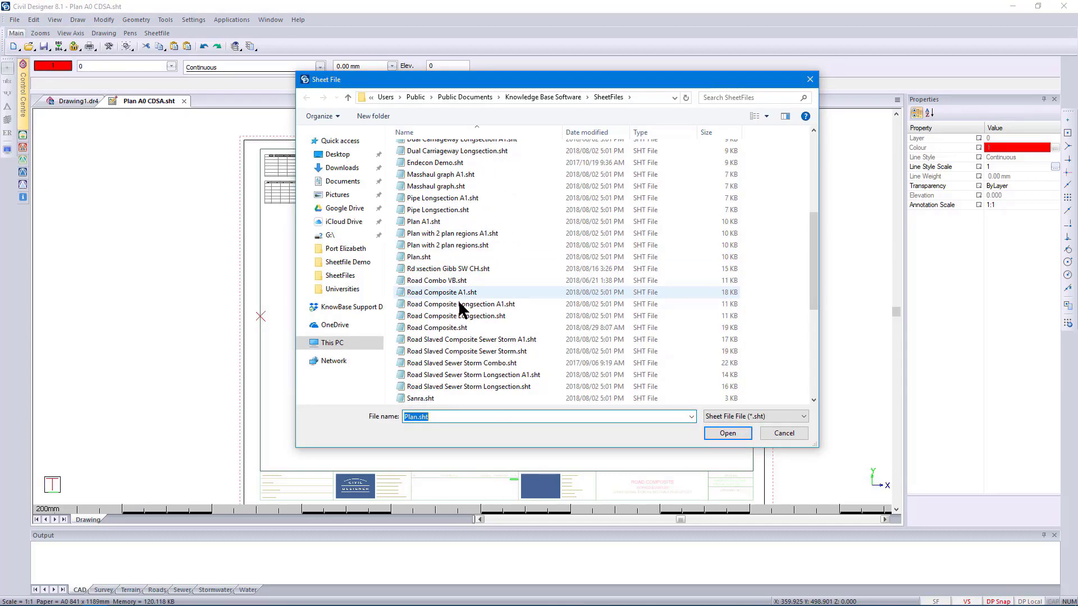
left_click(449, 327)
left_click(736, 434)
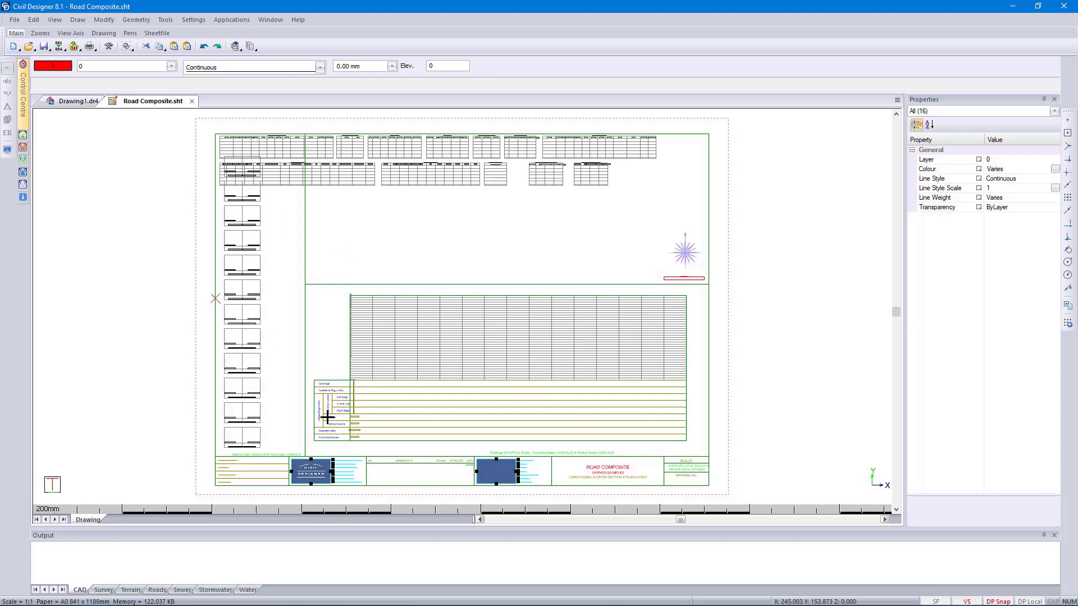
- Review the Plan entries Road Add On Lab List, Erf Con. List and Slope Key Labels in the sheetfile settings, and cancel without changes
scroll(332, 418, "up", 2)
scroll(462, 307, "up", 3)
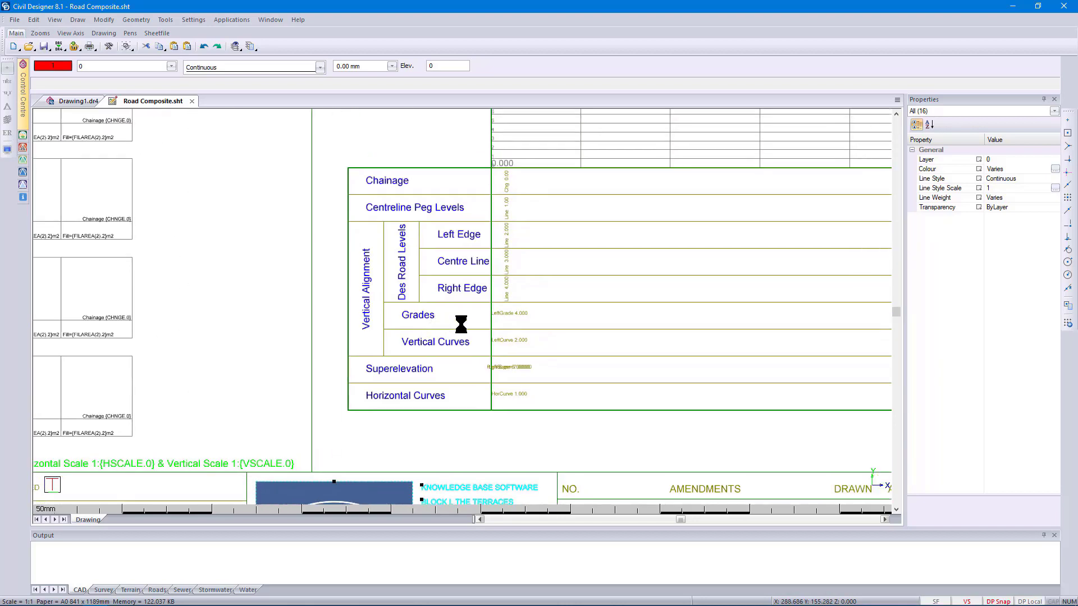
left_click(196, 19)
left_click(200, 28)
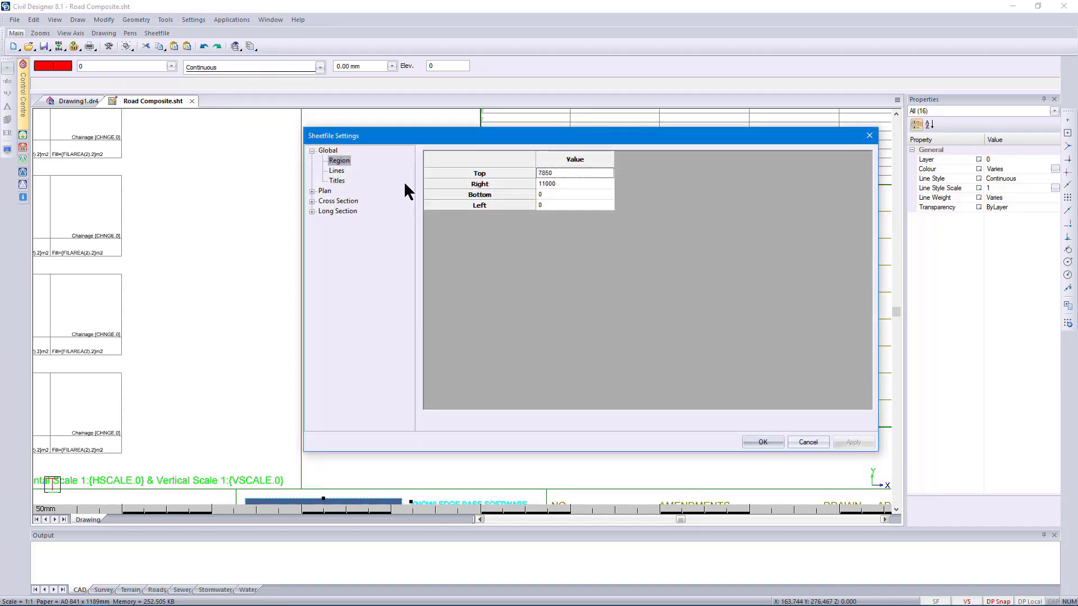
left_click(313, 191)
left_click(353, 242)
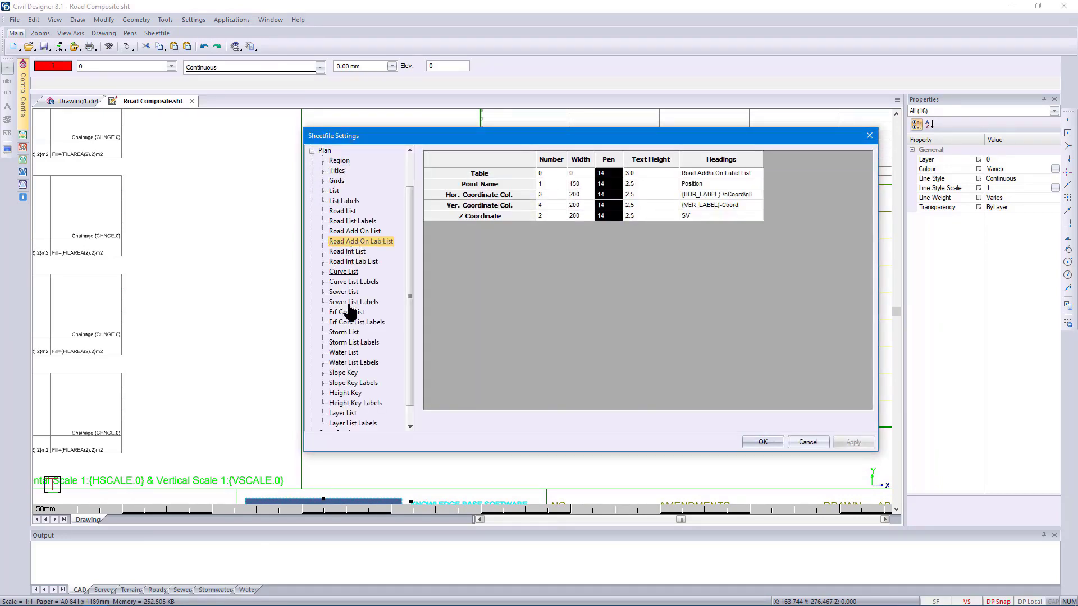
left_click(348, 312)
left_click(352, 383)
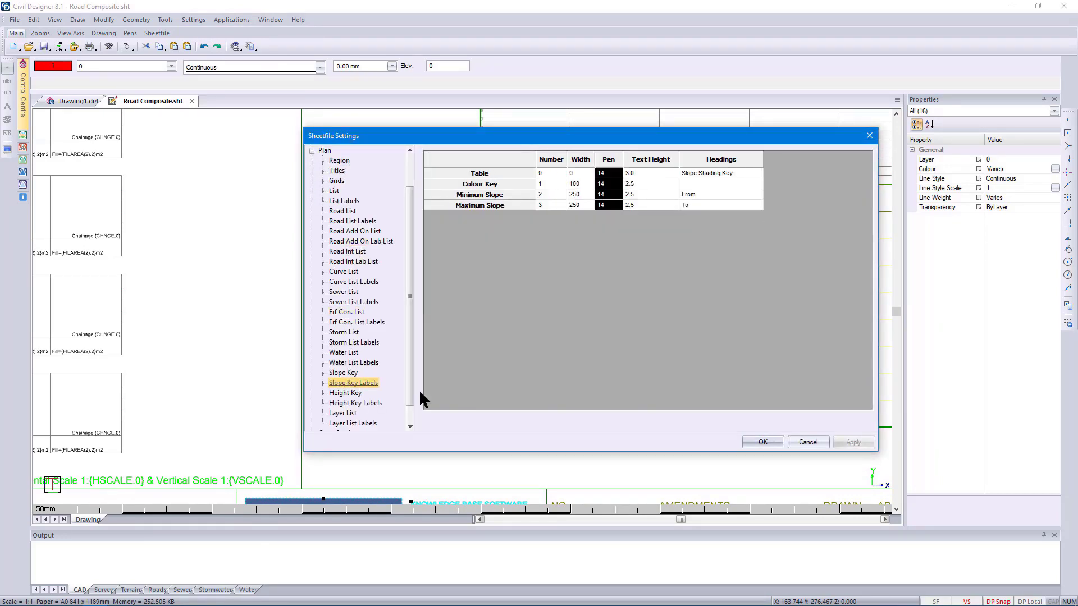
left_click(813, 442)
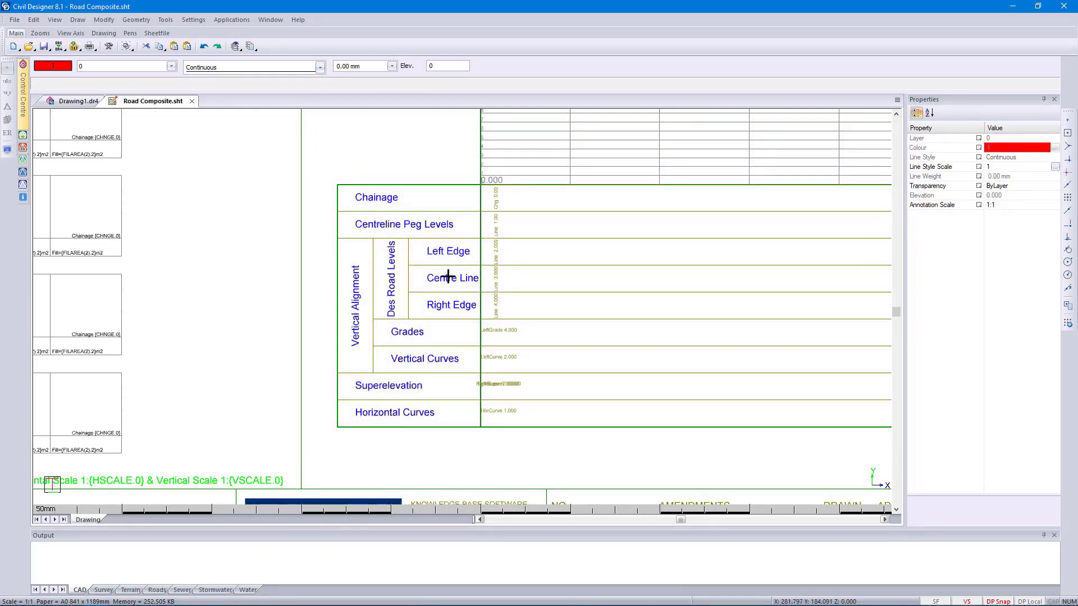
- Set the pen of the Centre Line title in the long section titles settings to colour 1, red
left_click(448, 276)
right_click(448, 277)
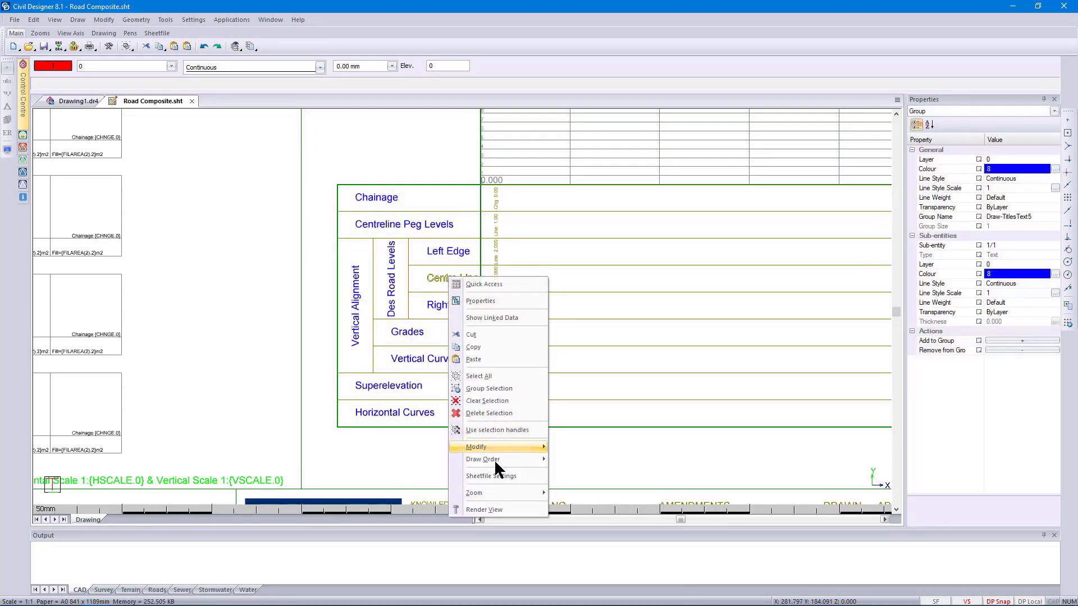
left_click(499, 473)
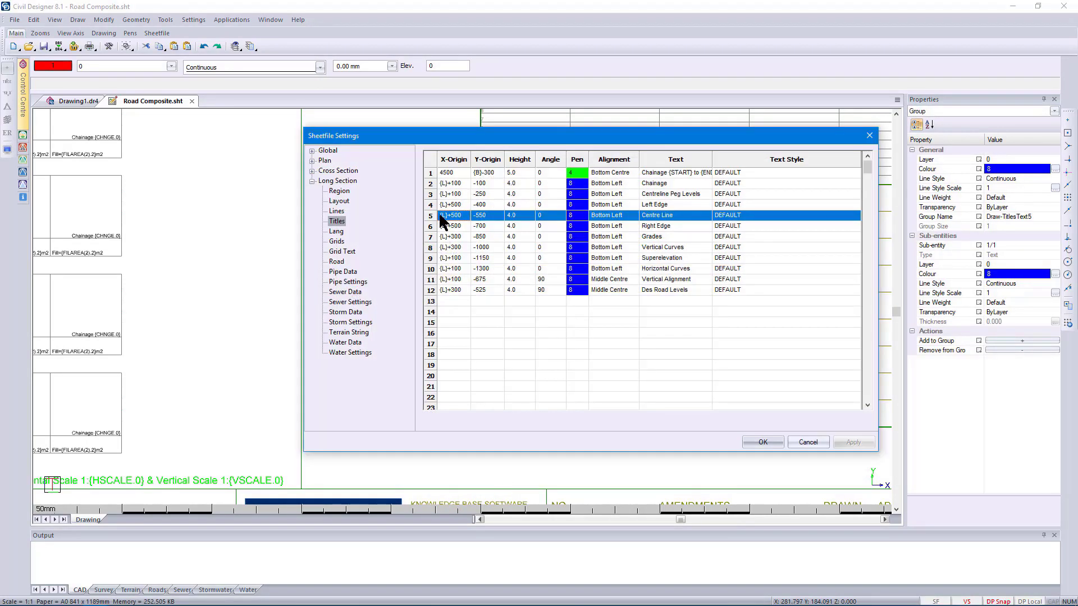
double_click(574, 216)
left_click(479, 211)
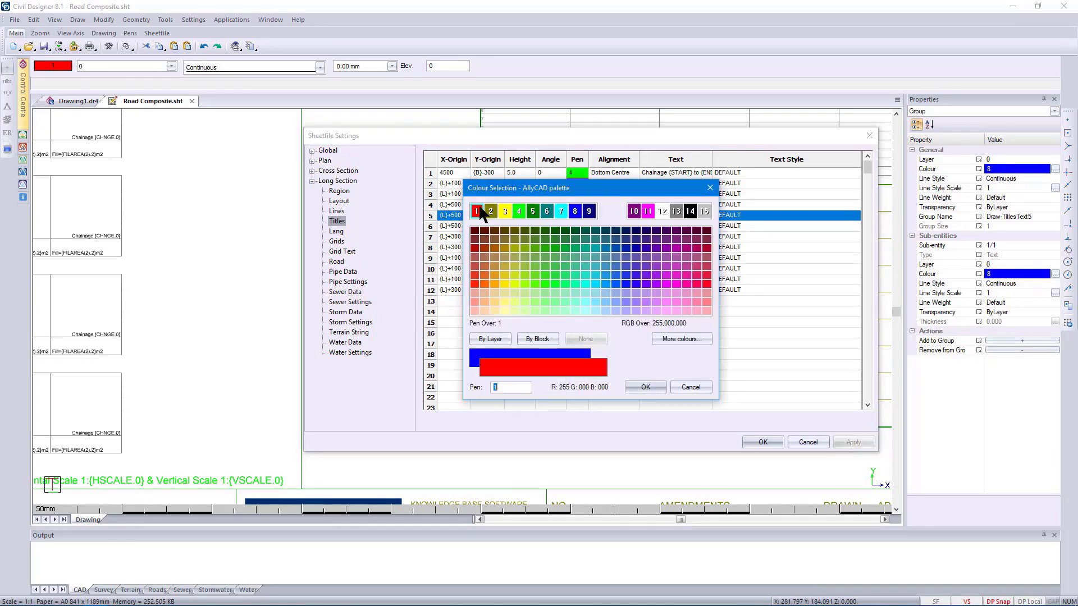
left_click(655, 385)
left_click(761, 442)
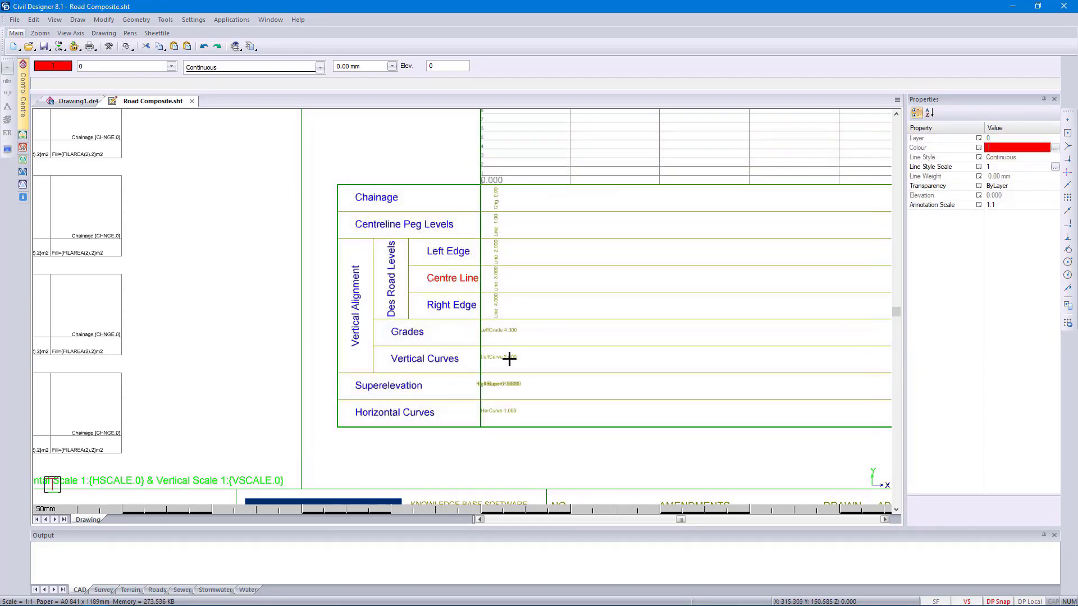
- Set the decimals of Line4, the Right Edge level label, to 2 in the long section Road settings
left_click(496, 308)
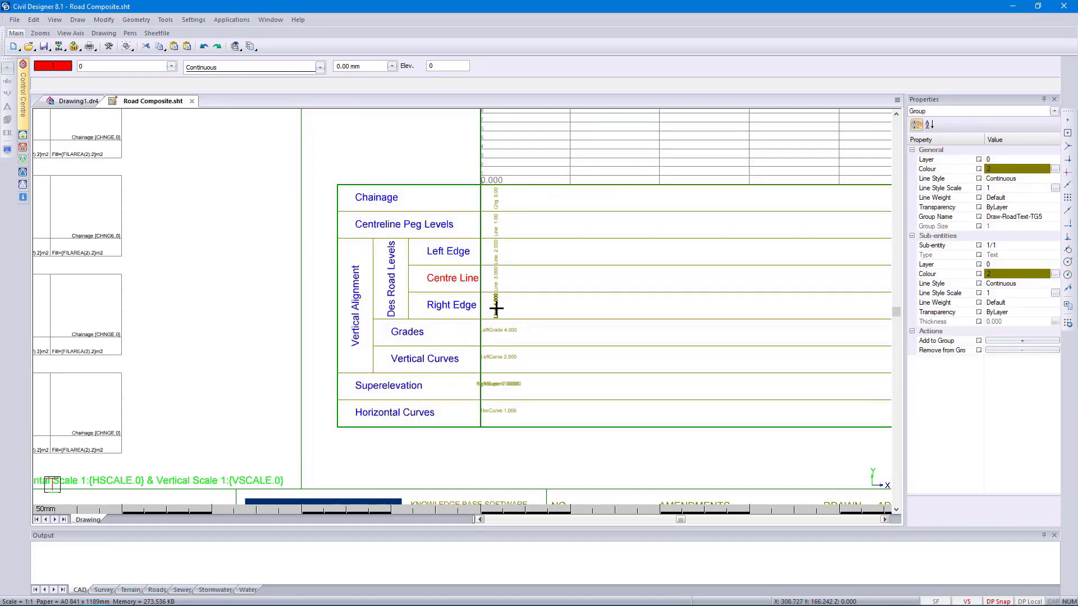
right_click(496, 308)
left_click(567, 509)
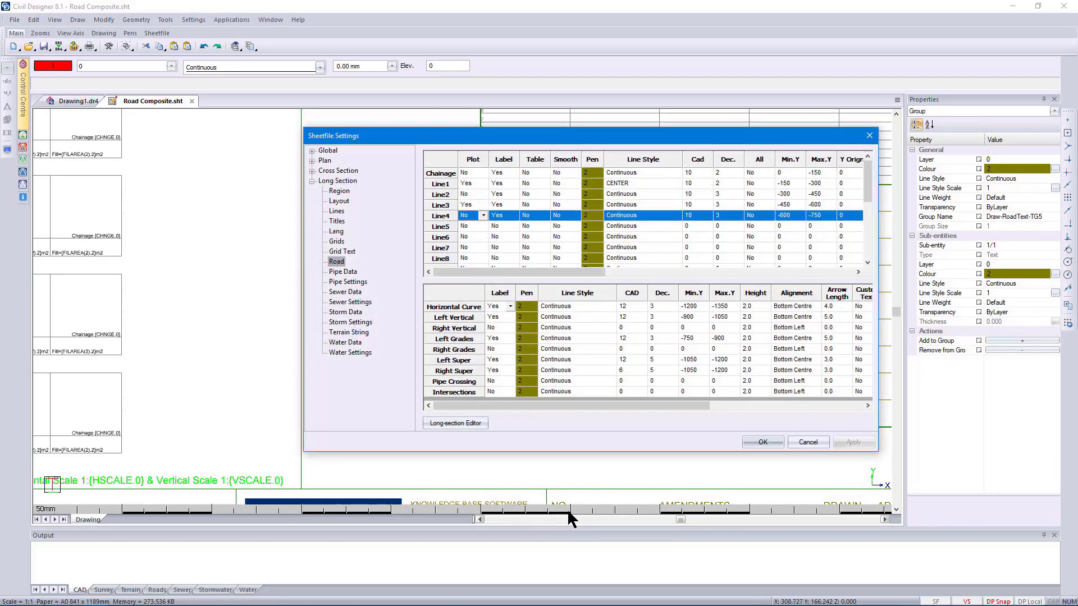
left_click(733, 216)
type("2")
left_click(763, 442)
scroll(503, 312, "up", 4)
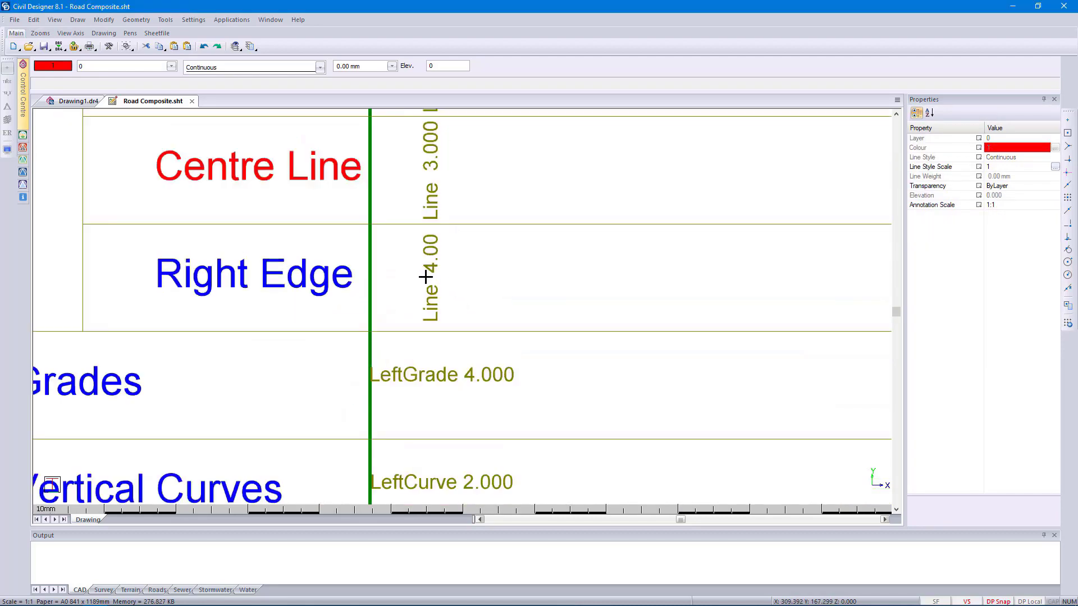
scroll(463, 307, "down", 1)
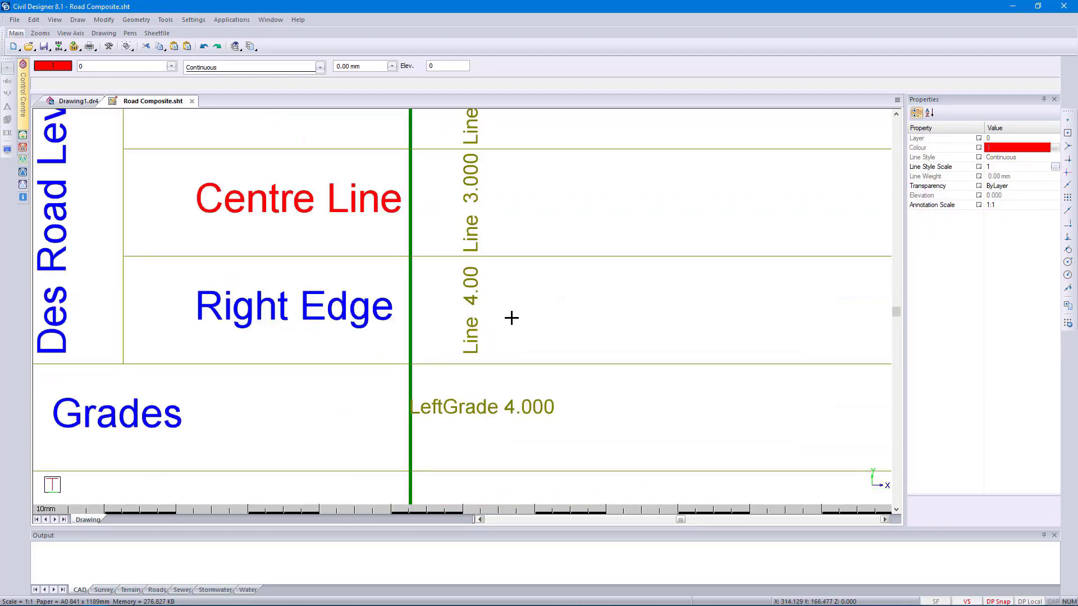
scroll(510, 318, "down", 2)
middle_click_drag(502, 320, 570, 333)
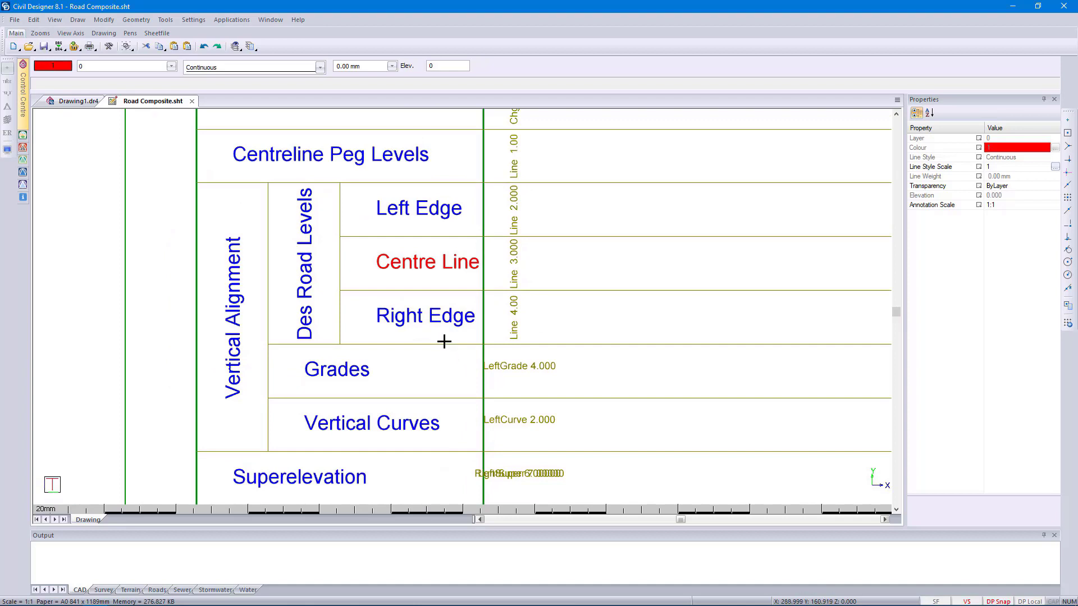
- Check the sheetfile settings of the long section line between Right Edge and Grades, and cancel without changes
left_click(436, 345)
right_click(435, 349)
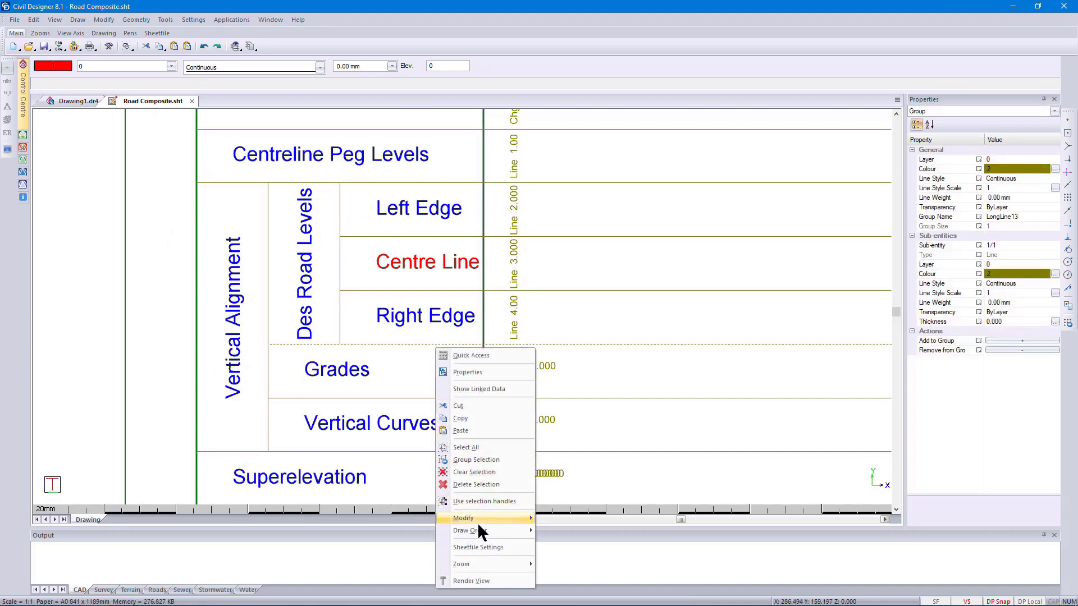
left_click(484, 550)
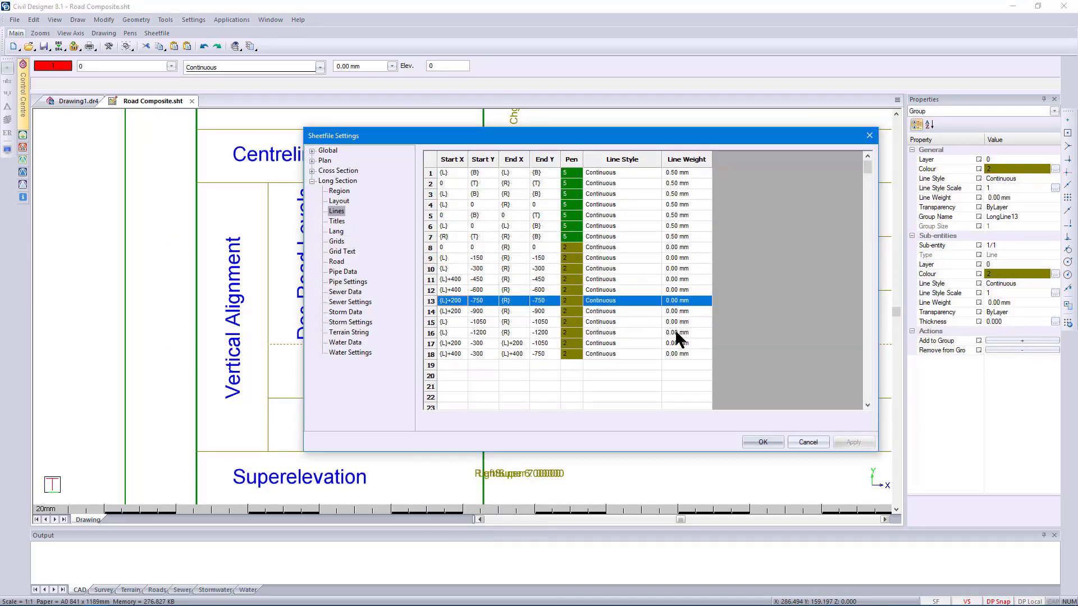
left_click(809, 443)
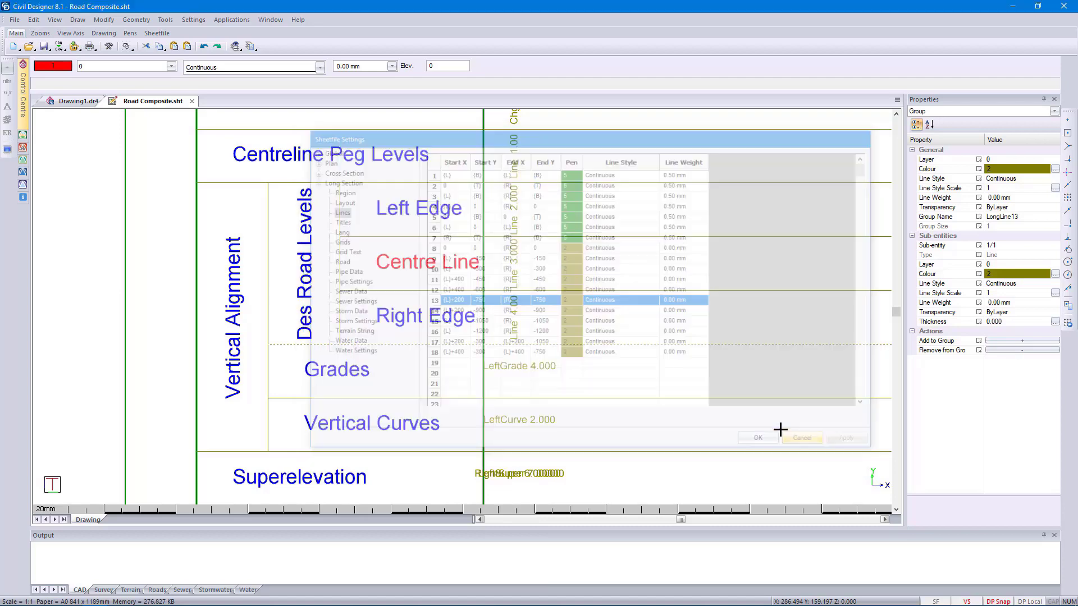
- Deselect the line and open the sheetfile settings for the long section layout frame
scroll(412, 314, "down", 6)
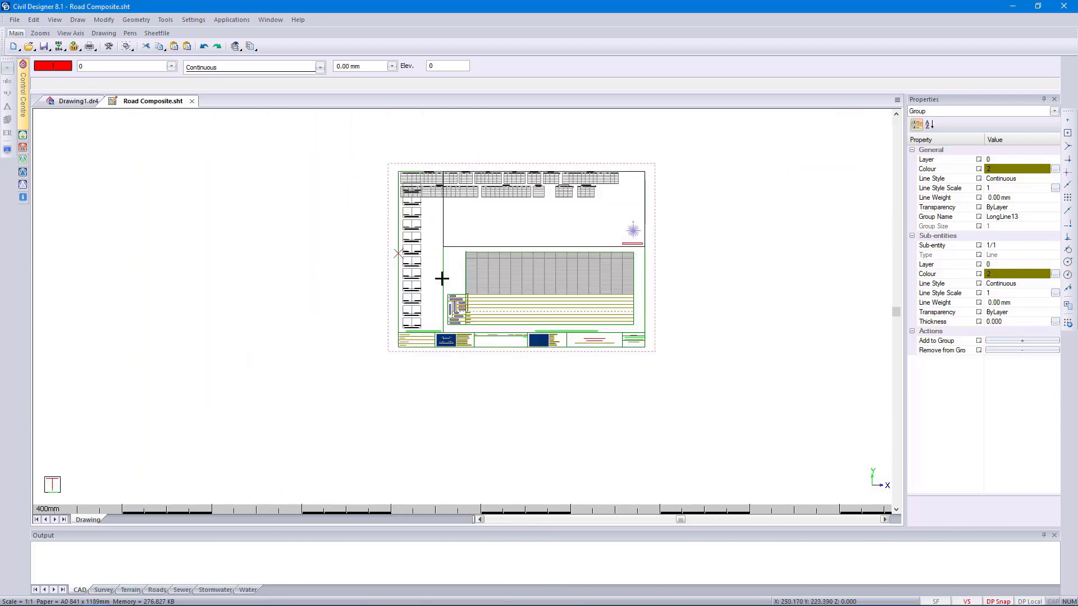
scroll(436, 232, "up", 1)
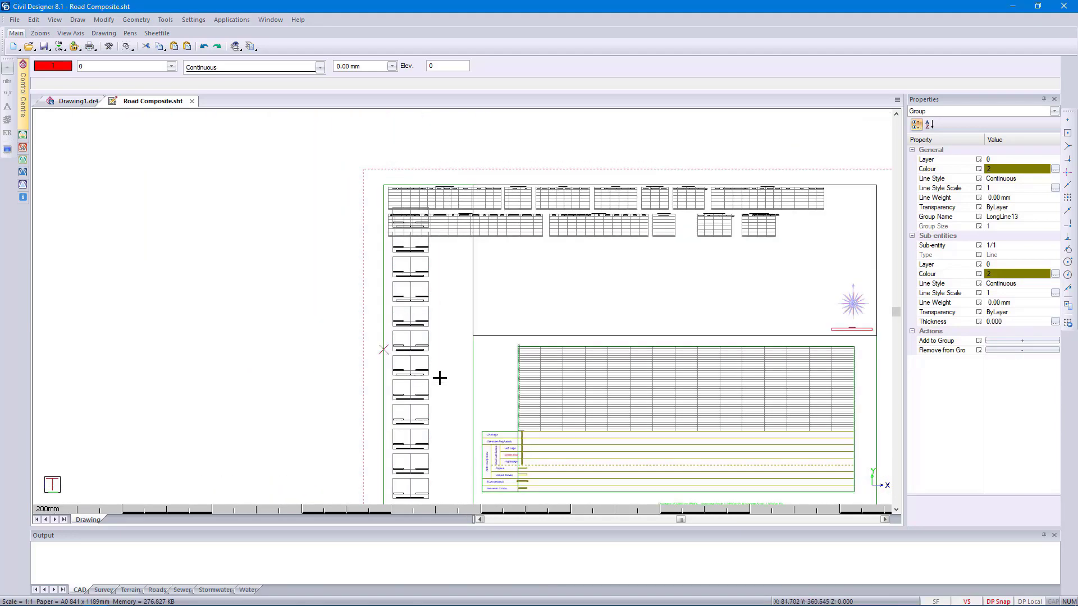
middle_click_drag(578, 357, 529, 283)
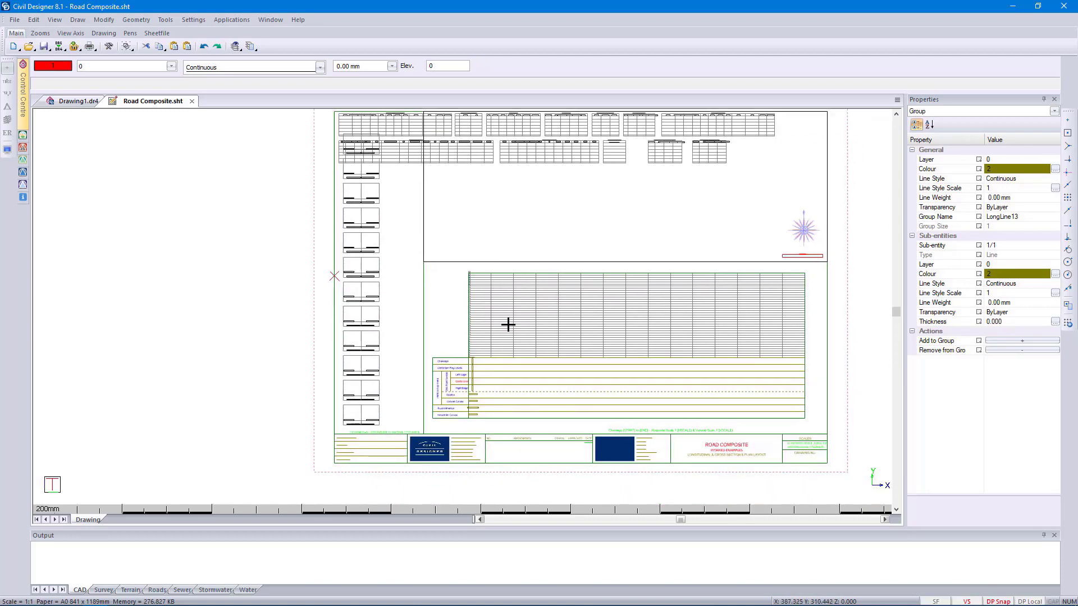
key("Escape")
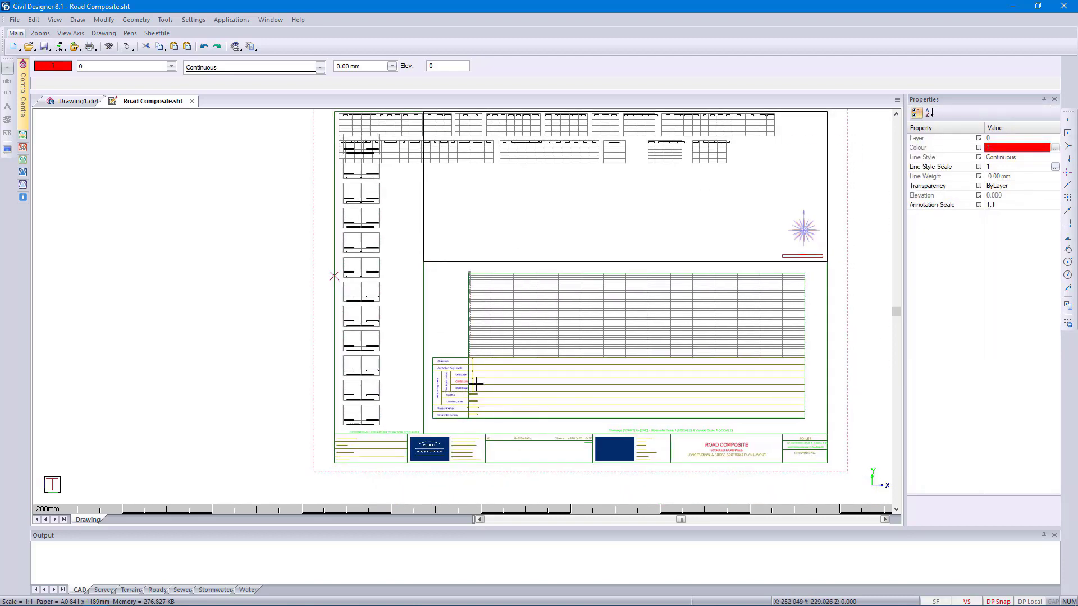
left_click(459, 359)
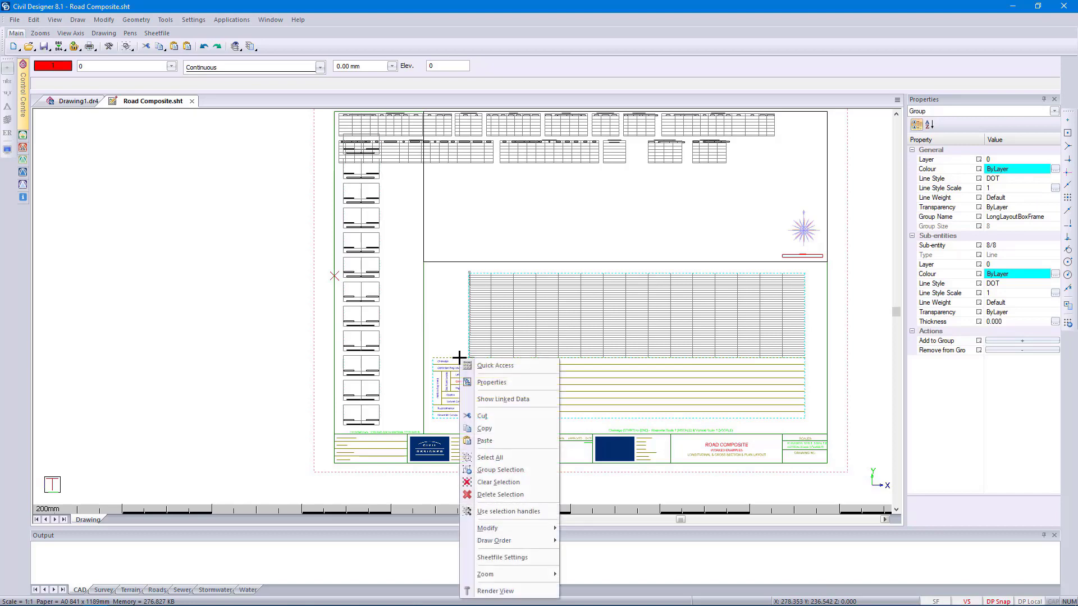
right_click(459, 360)
left_click(514, 556)
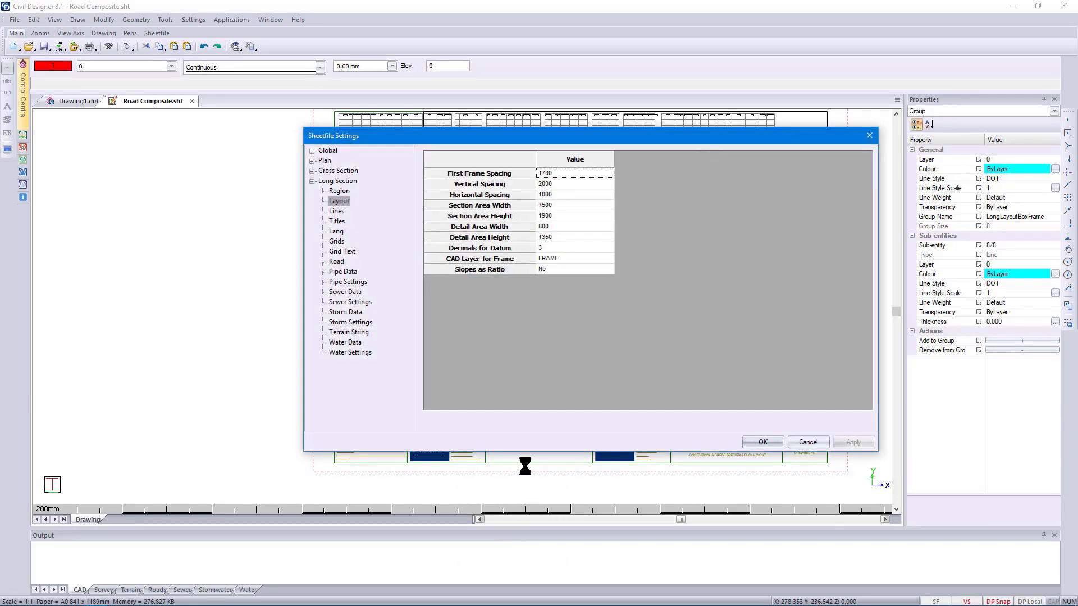
- Read the Long Section Layout help page down to the parameter table, and cancel the sheetfile settings
left_click(553, 264)
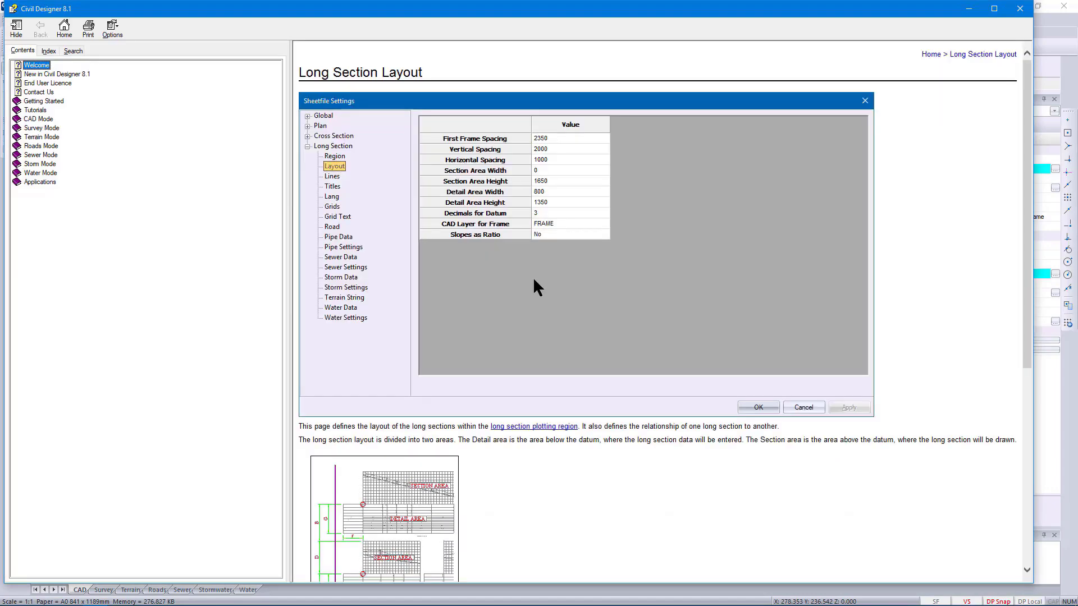
scroll(534, 281, "down", 5)
scroll(534, 280, "down", 3)
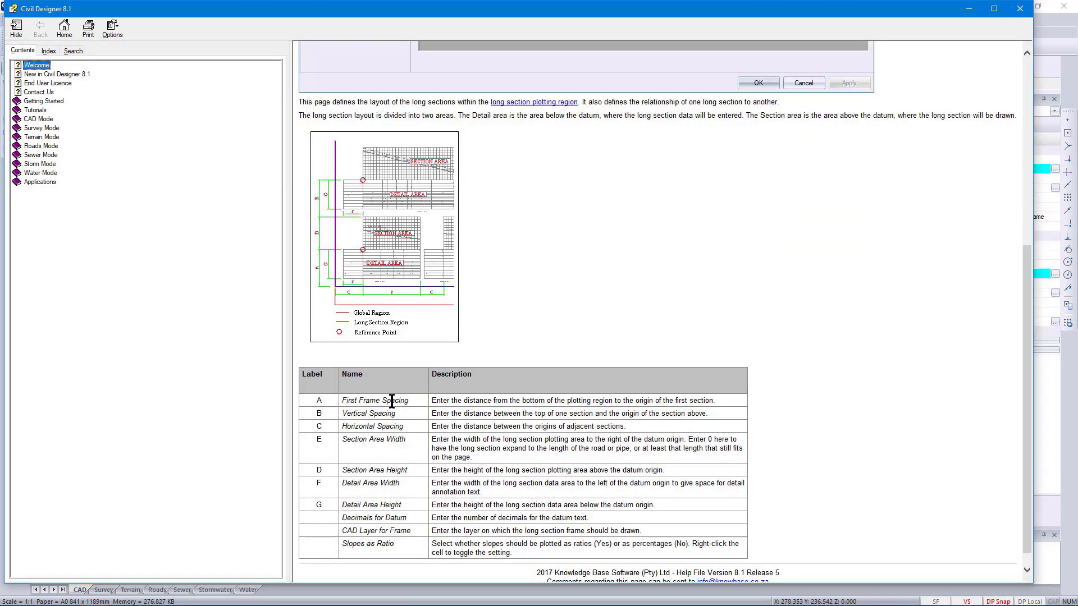
scroll(546, 504, "down", 1)
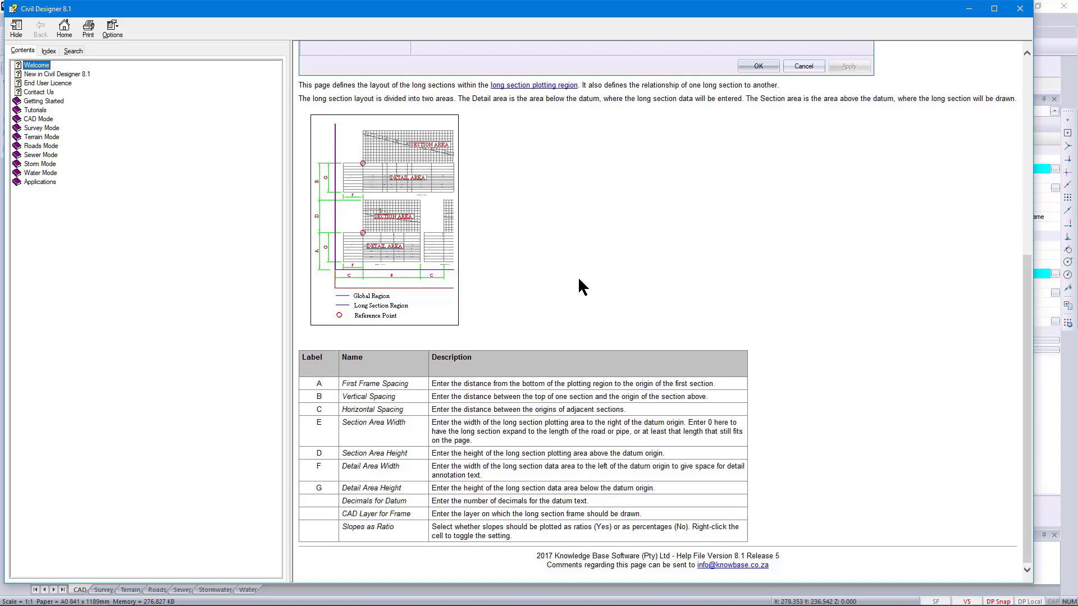
left_click(1020, 9)
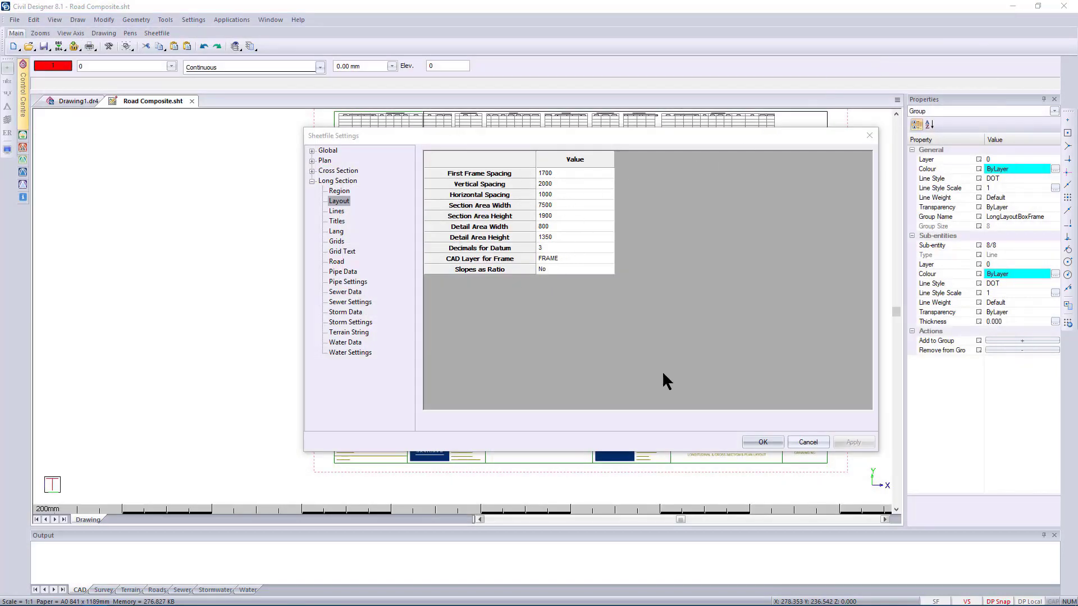
left_click(803, 442)
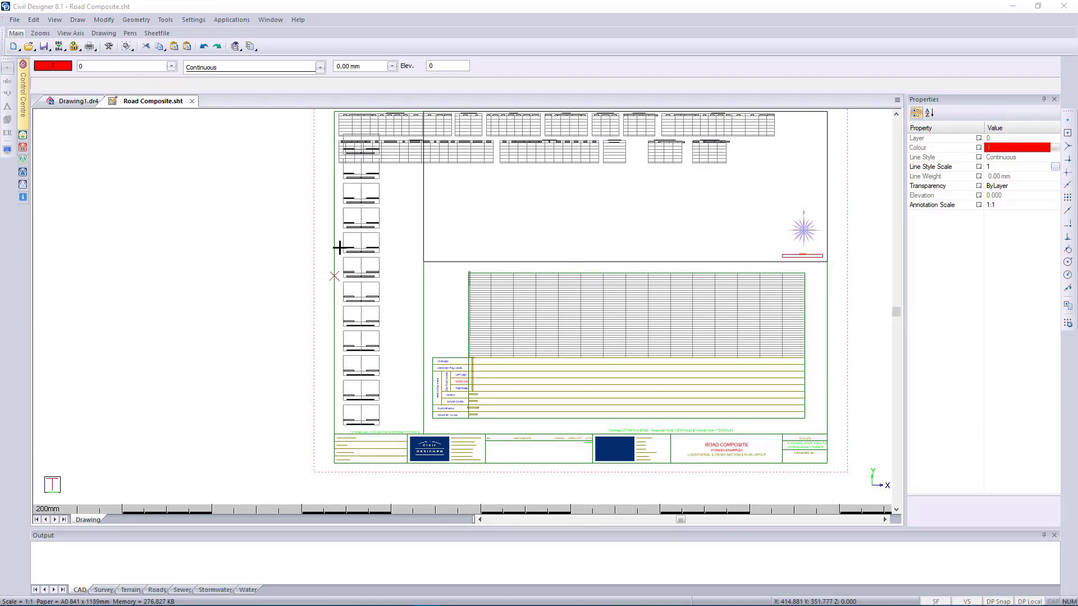
- Load the Cross Section A1.sht sheet file without saving the Road Composite changes, and clear the selection
left_click(193, 20)
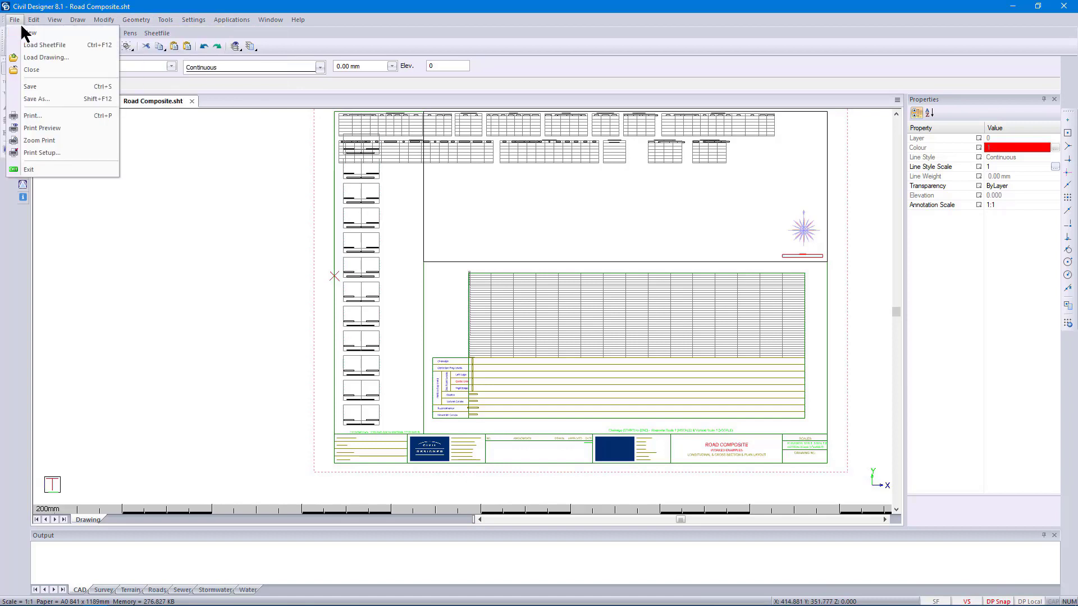
left_click(40, 56)
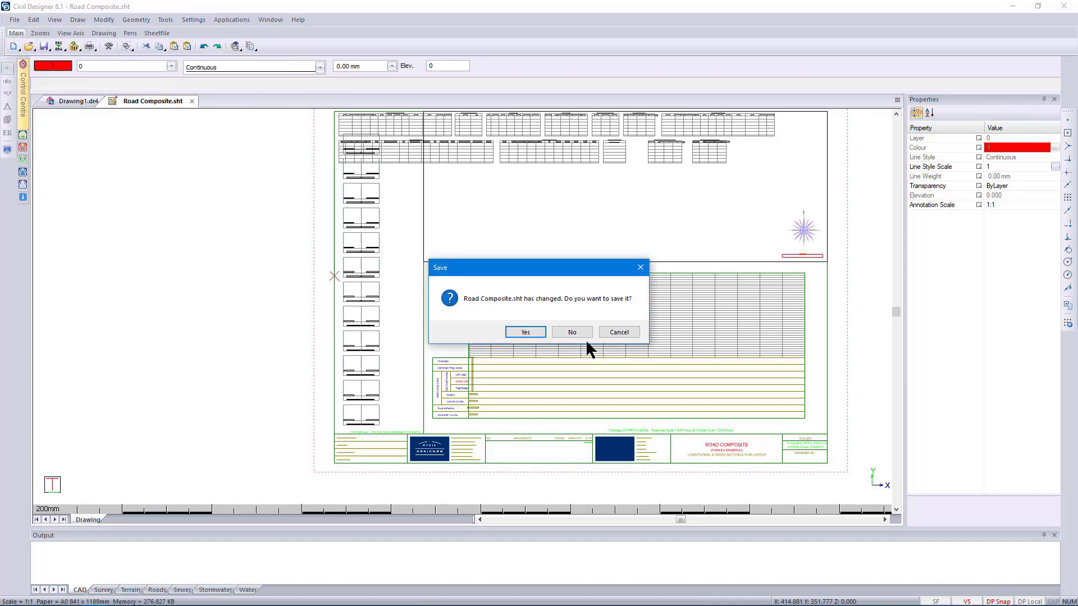
left_click(573, 332)
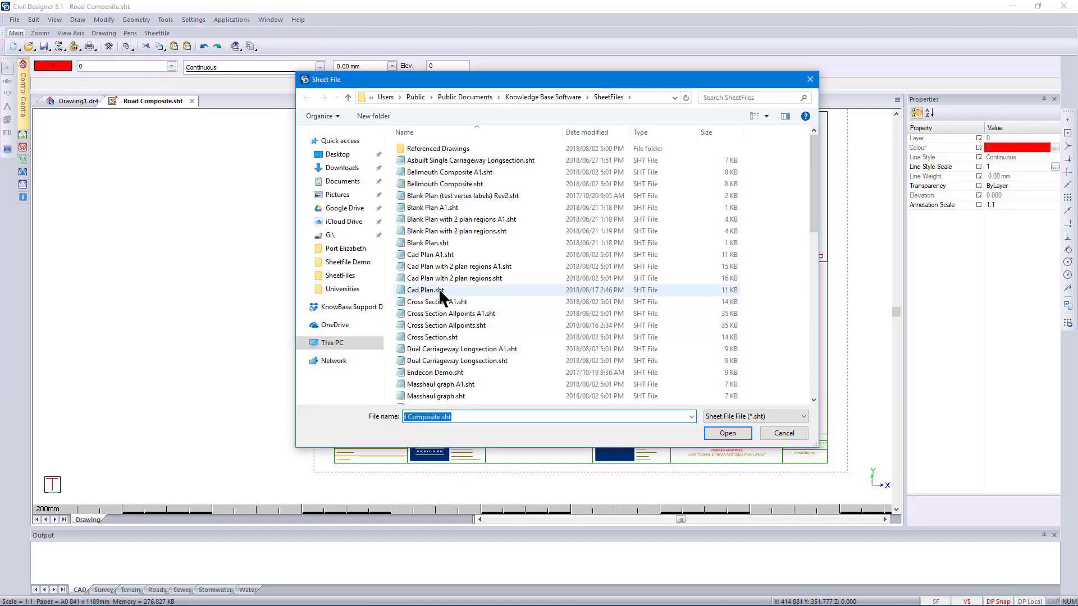
left_click(444, 304)
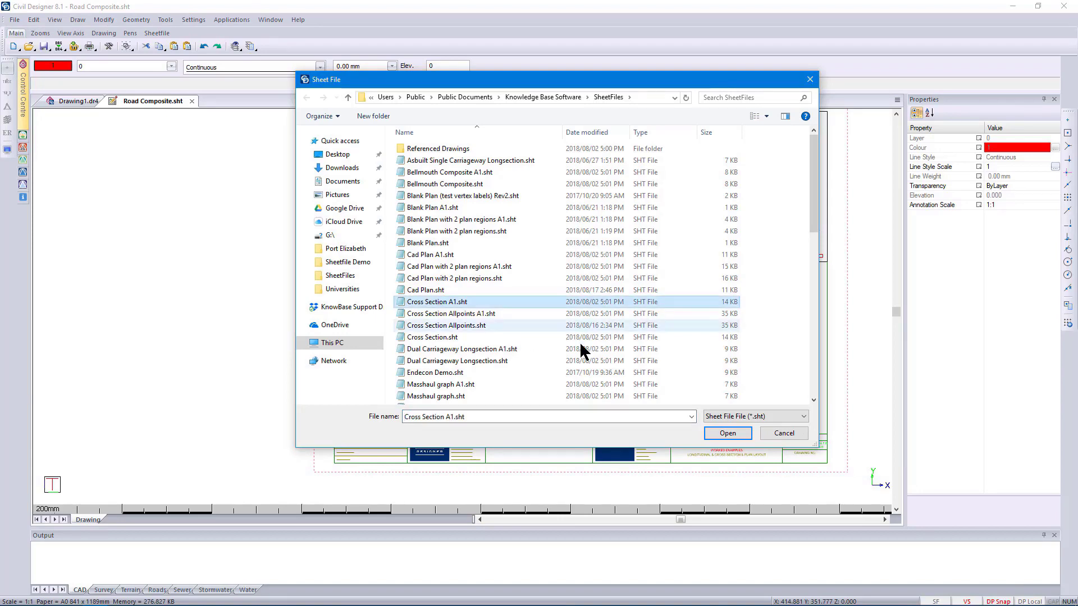
left_click(727, 434)
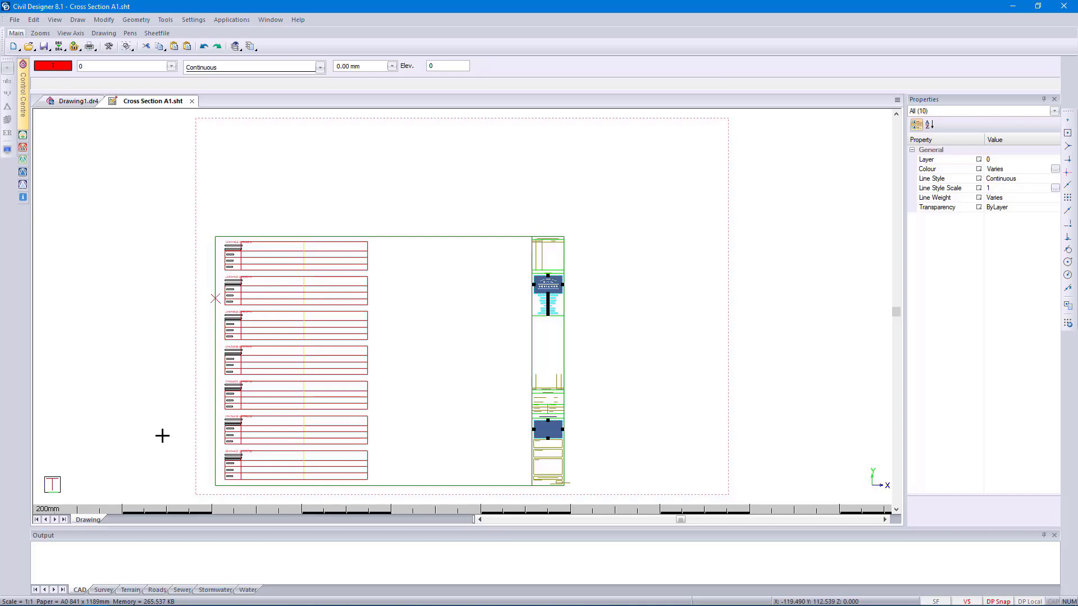
key("Escape")
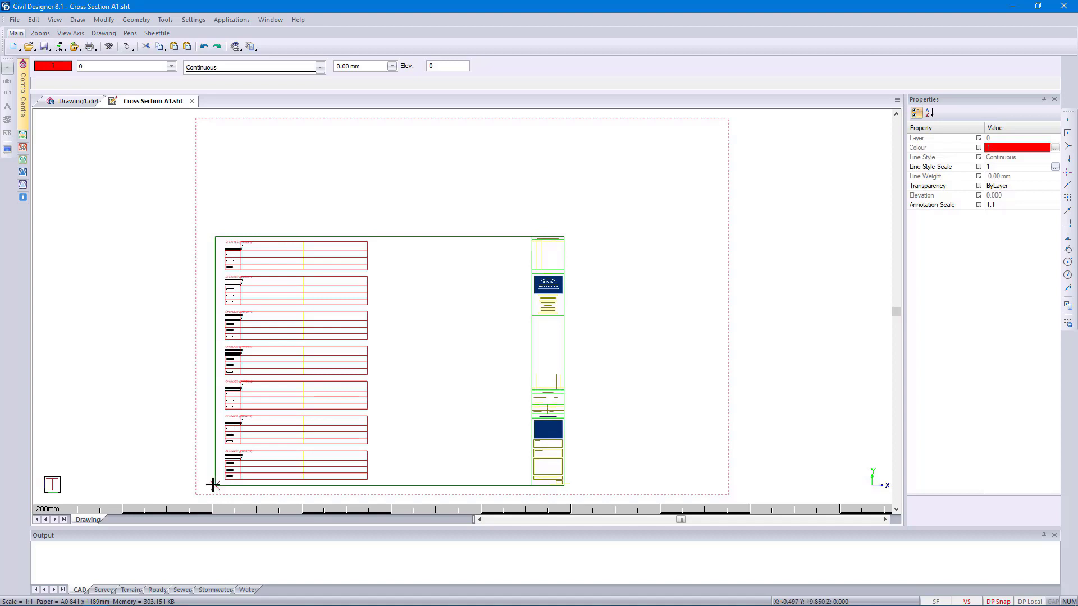
scroll(216, 489, "up", 1)
scroll(462, 308, "up", 1)
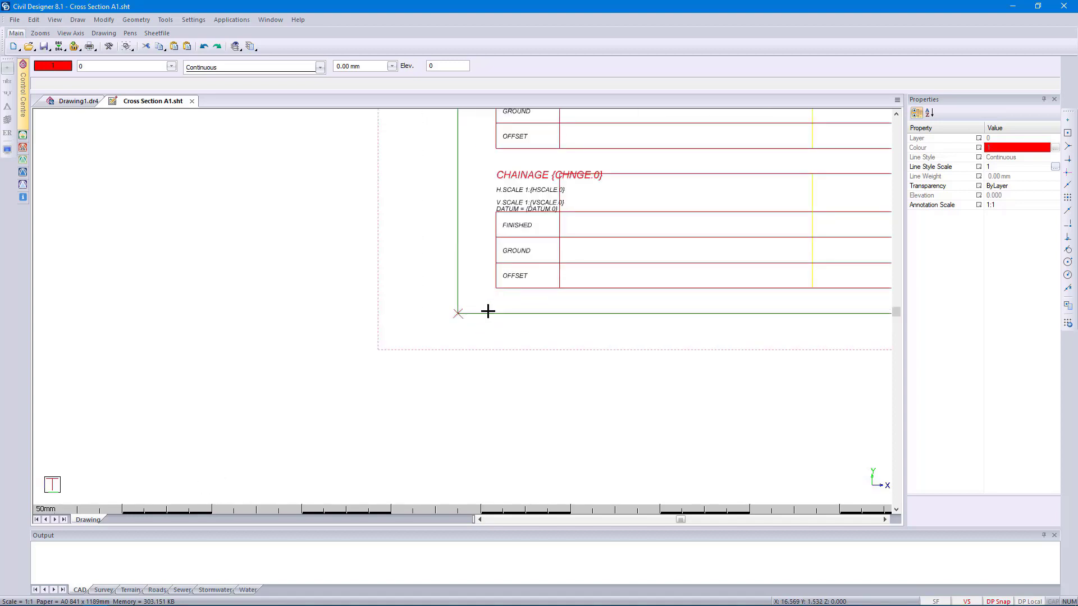
left_click(488, 311)
scroll(488, 312, "down", 3)
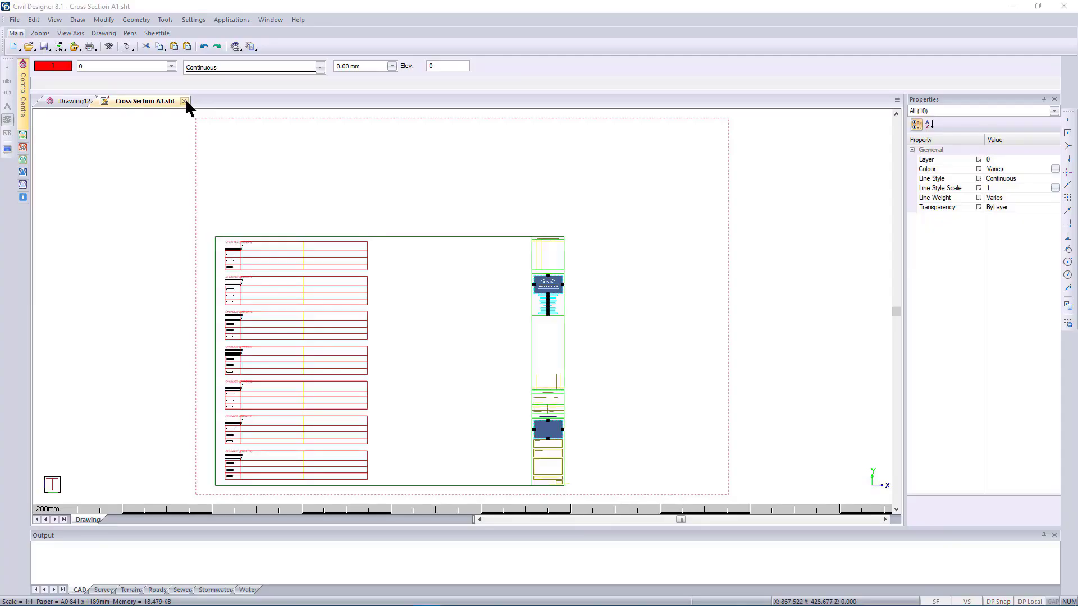
- Close the cross section sheet file and Drawing12, and load Road Project.dr4 from the Road Project folder
left_click(187, 100)
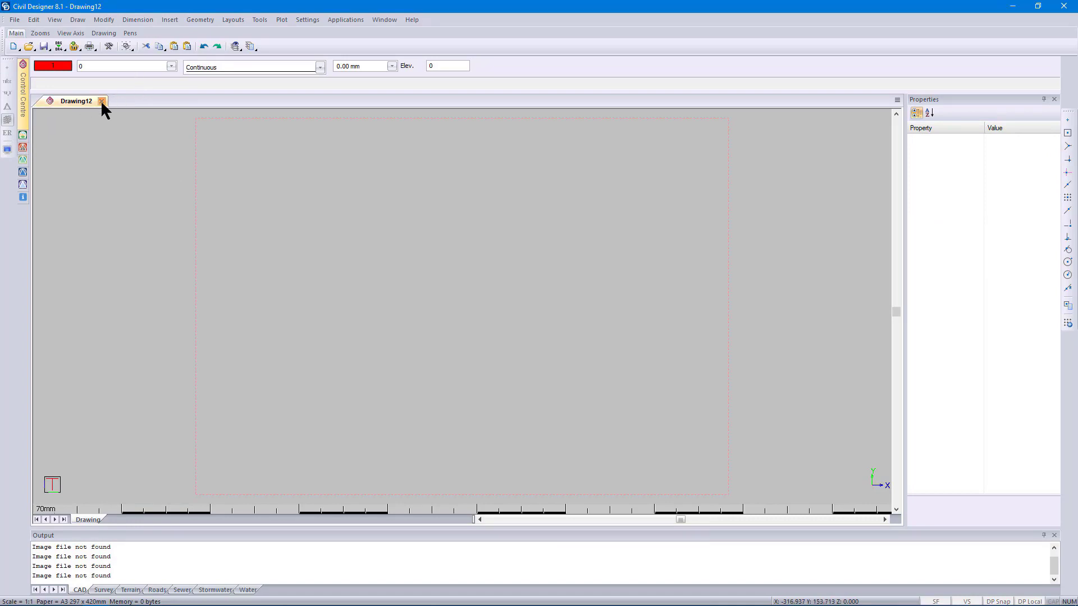
left_click(101, 102)
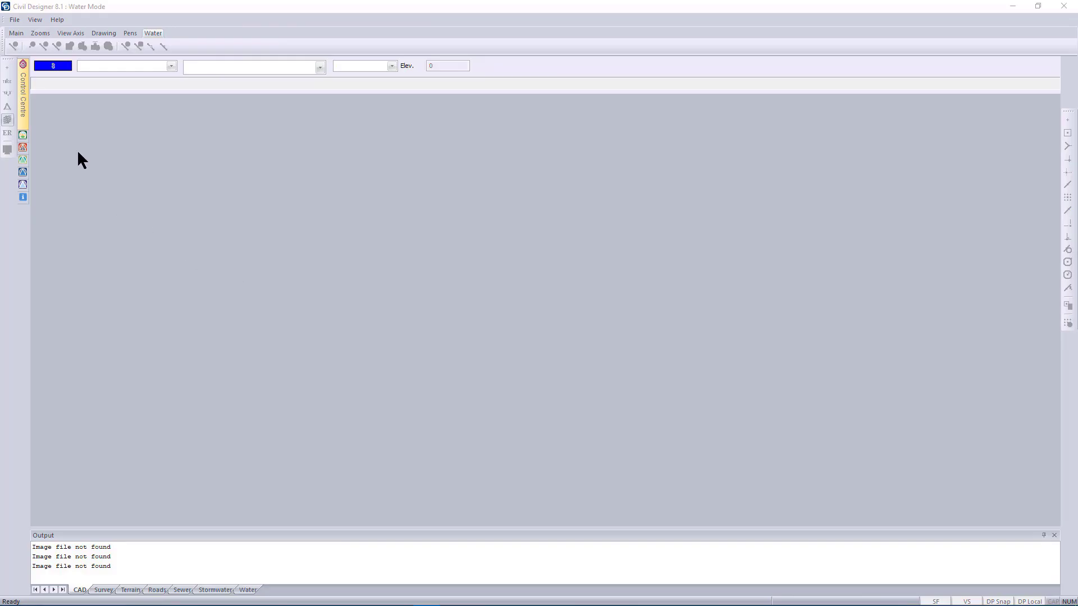
left_click(15, 20)
left_click(33, 56)
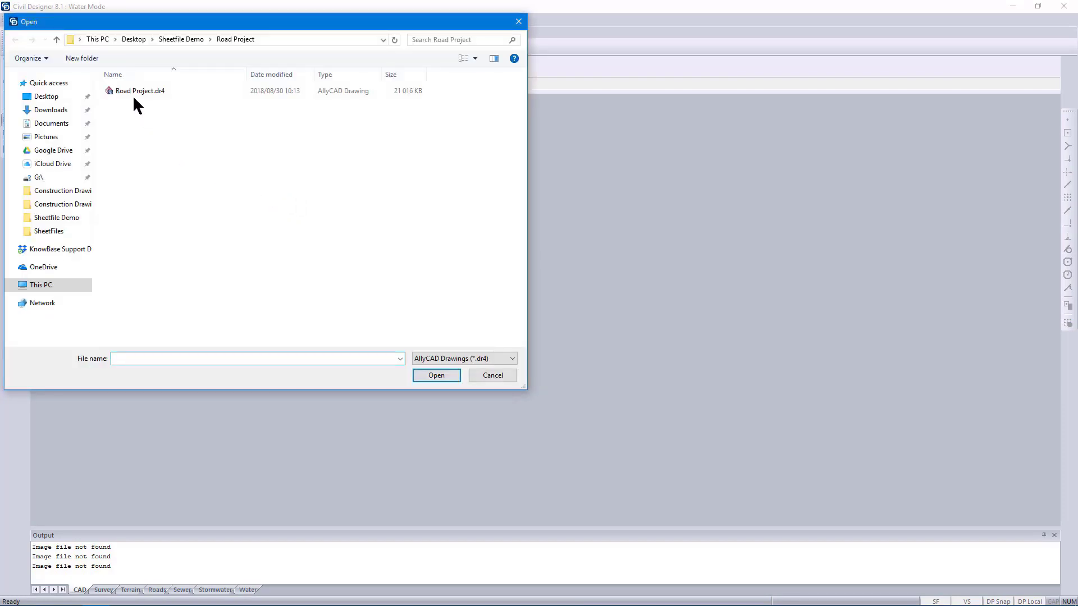
left_click(136, 97)
left_click(453, 373)
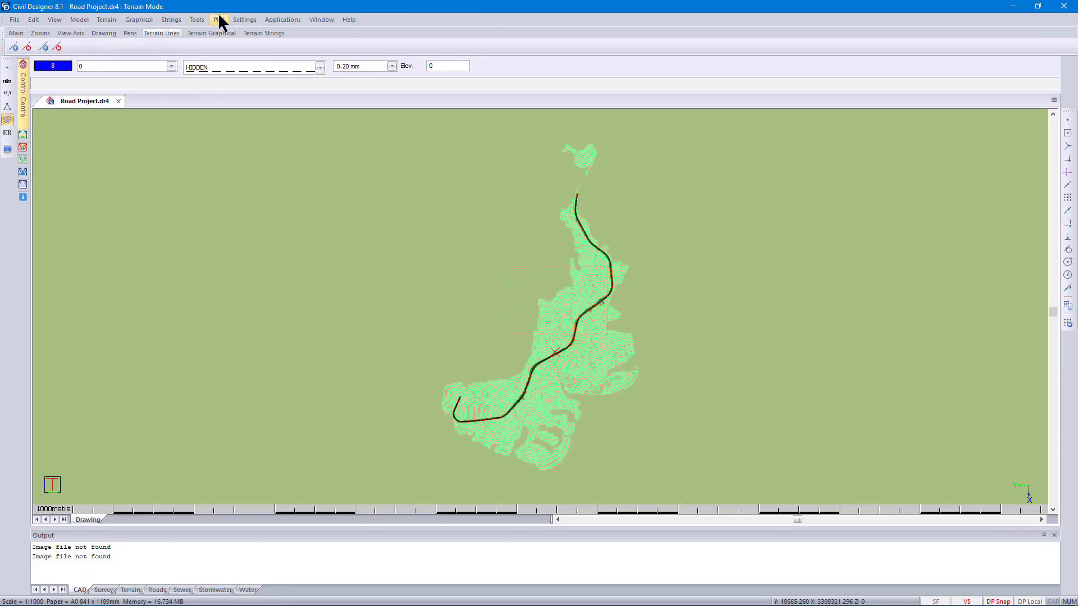
- Start a plot setup with the Road Composite sheet file, and accept the long section and cross section settings up to the plan setup
left_click(218, 21)
left_click(240, 32)
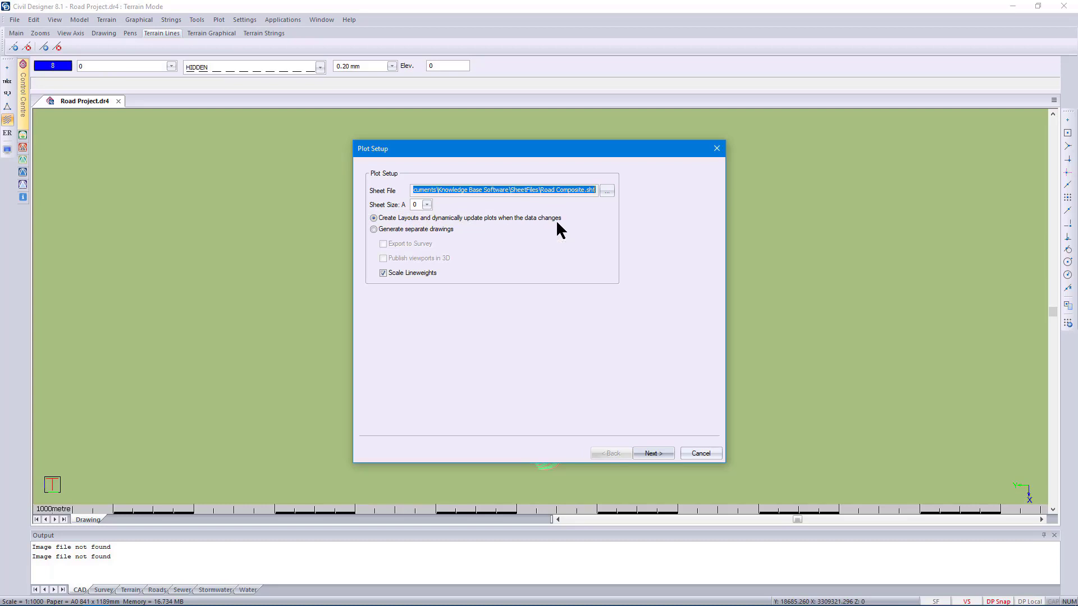
left_click(668, 450)
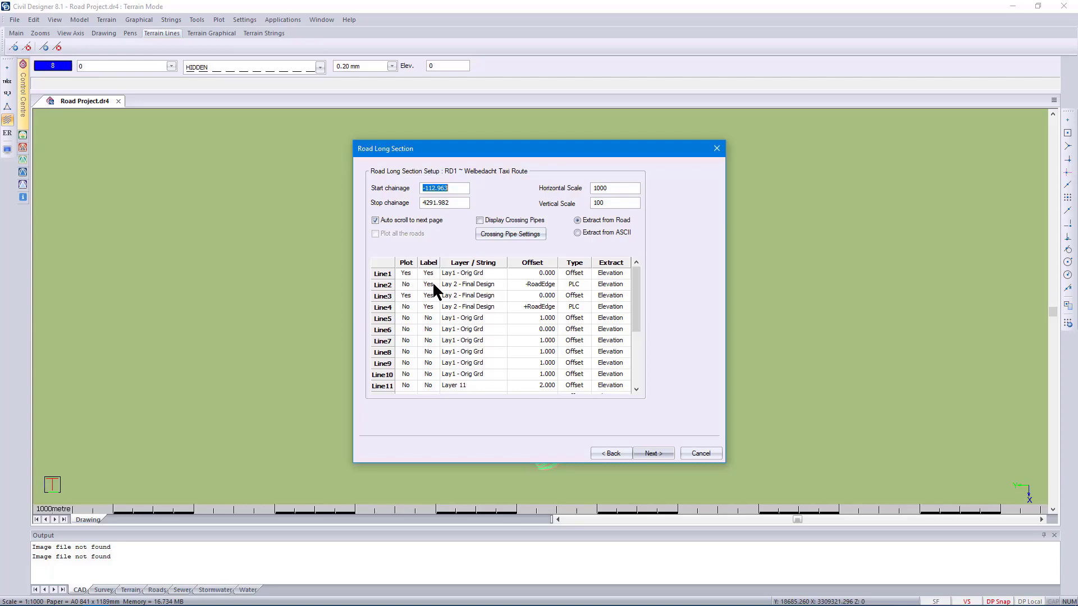
left_click(659, 447)
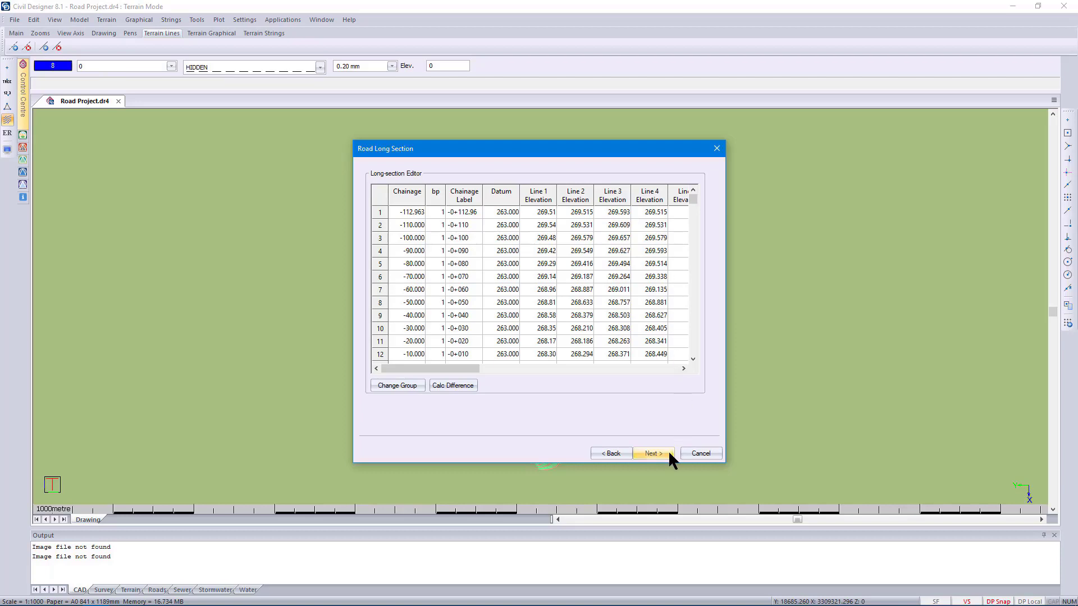
left_click(653, 453)
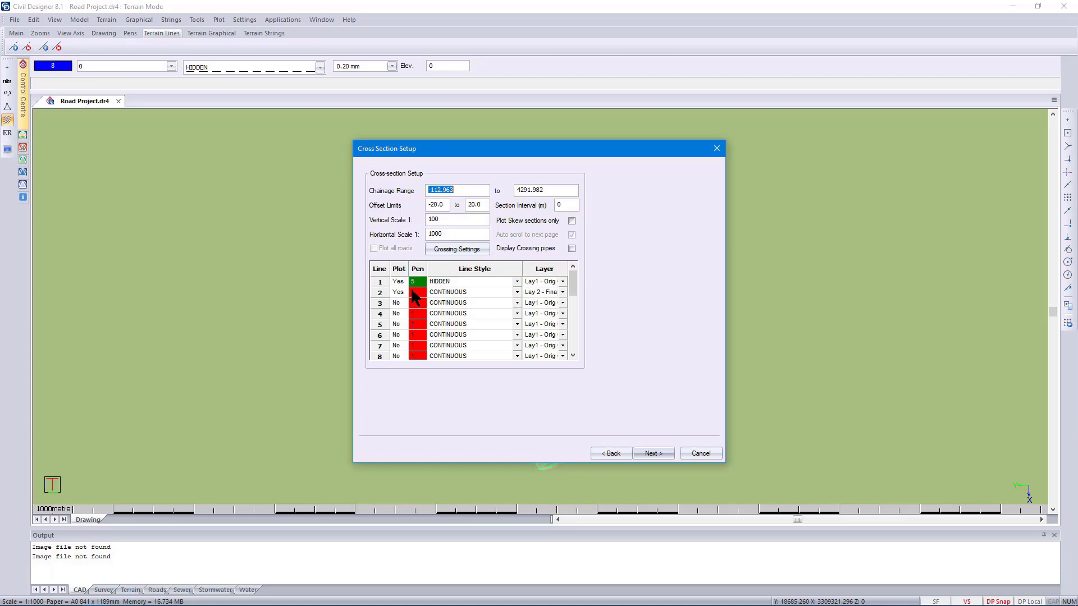
left_click(660, 453)
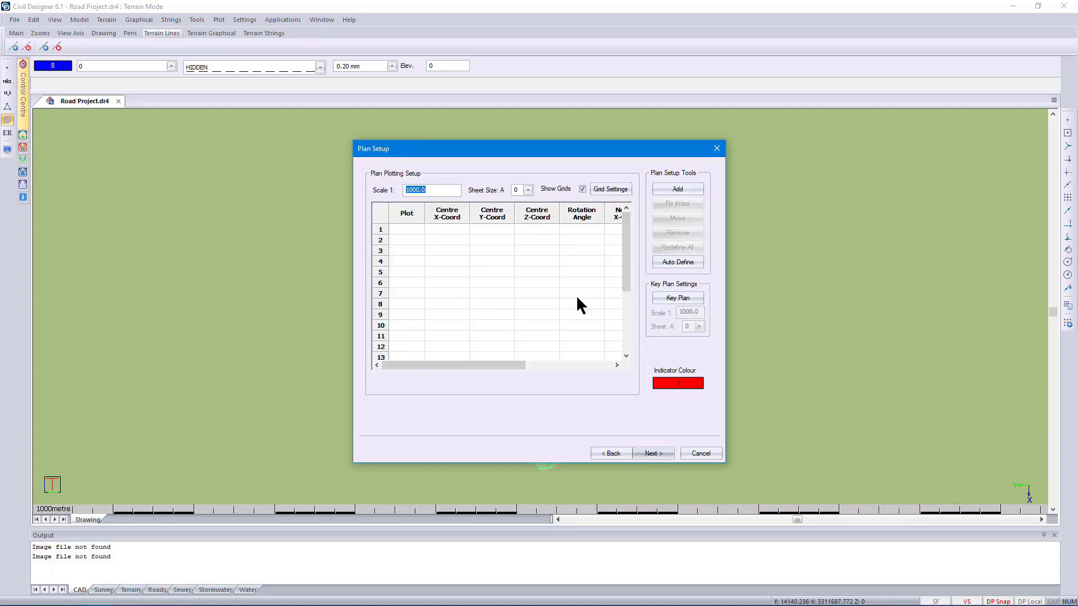
- Automatically define the plan plots along the alignment with a 5 overlap distance, accepting the full chainage range
left_click(662, 263)
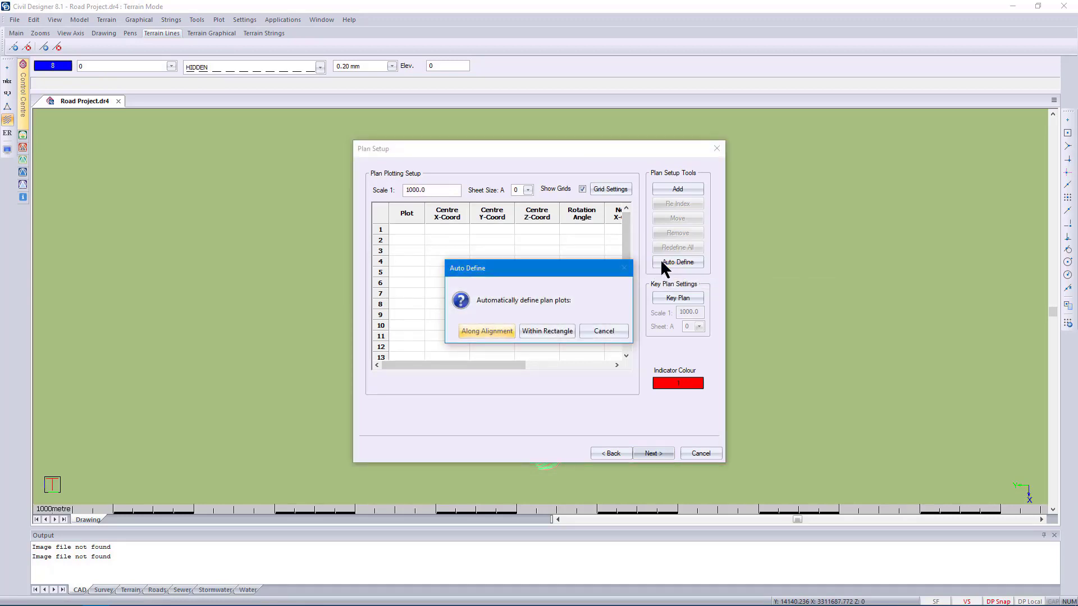
left_click(502, 332)
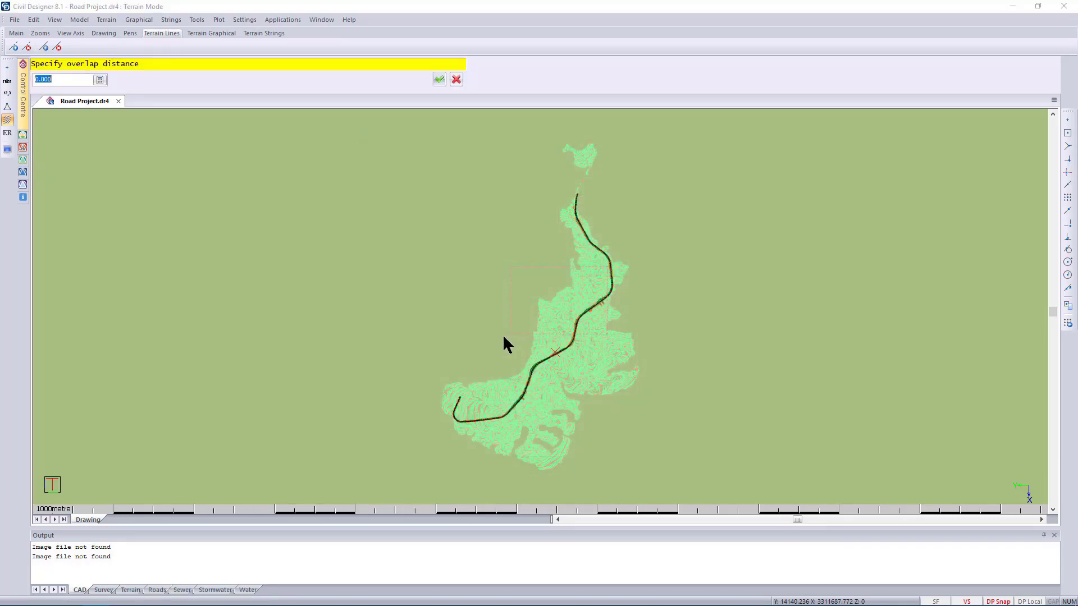
type("5")
key("Return")
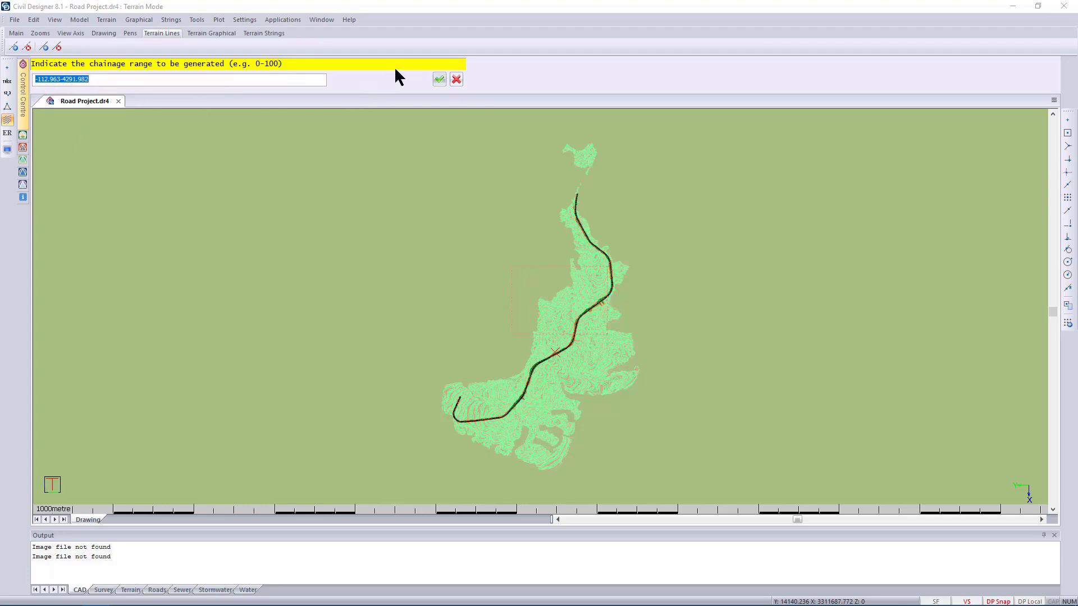
left_click(437, 80)
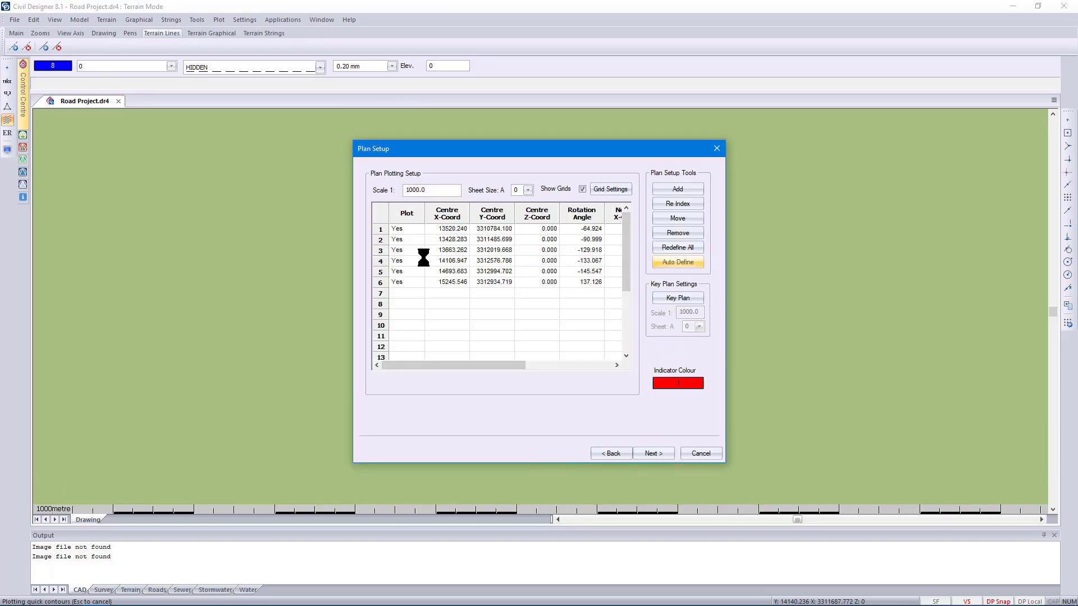
- Set the plan grid to the Cross type with a grid interval of 250 and a cross length of 25
left_click(611, 189)
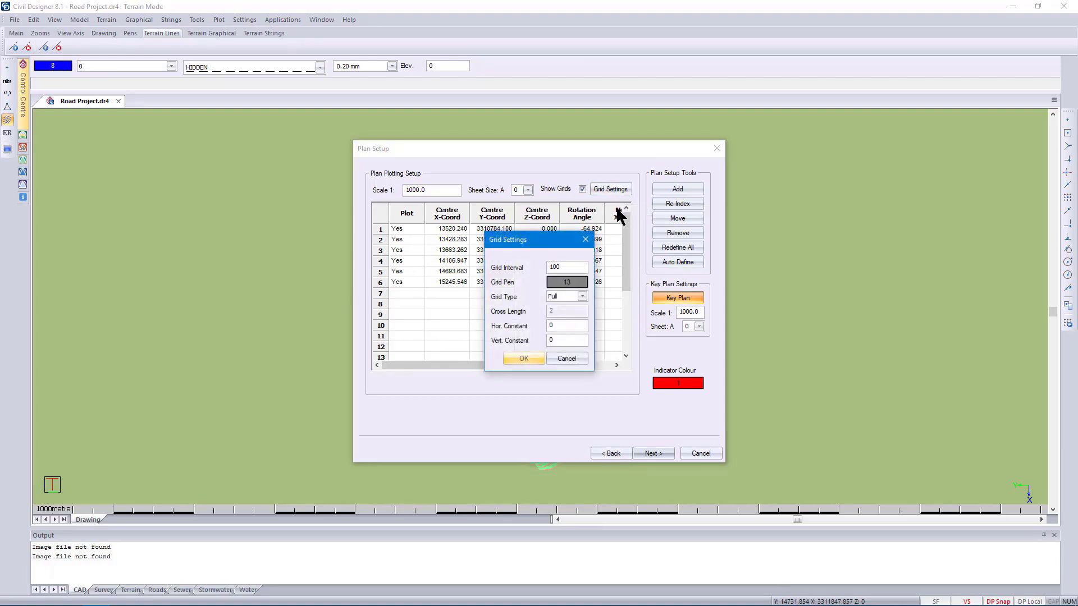
left_click(583, 296)
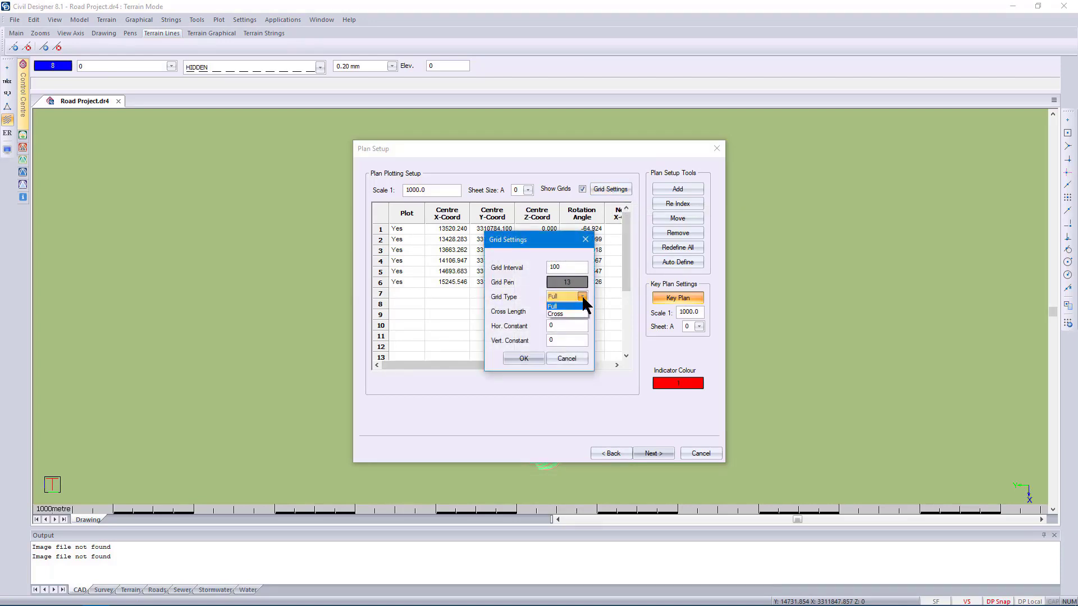
left_click(573, 315)
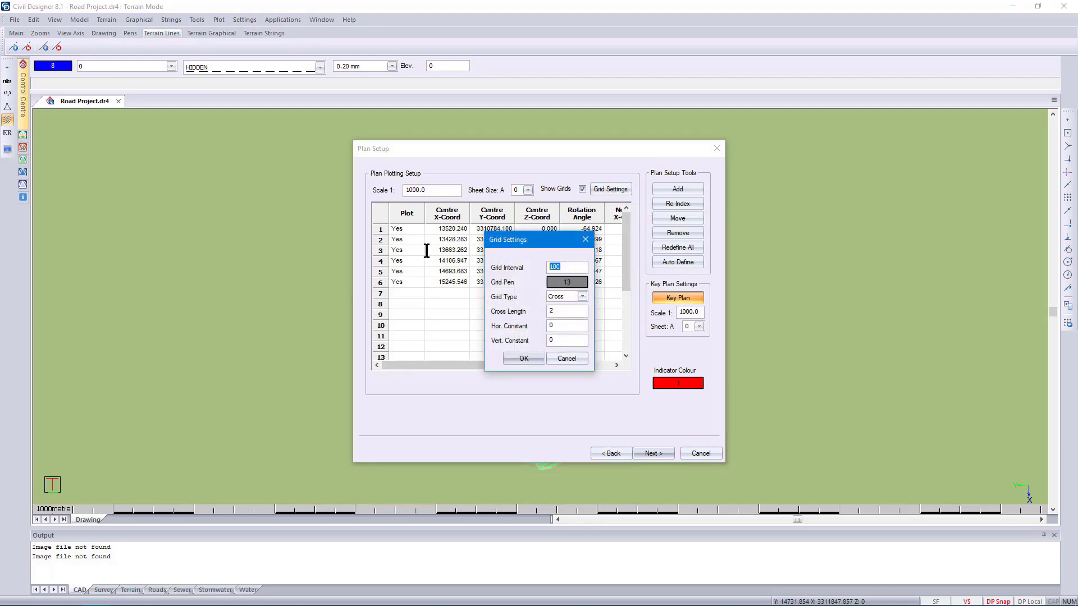
type("250")
double_click(558, 310)
type("25")
left_click(518, 362)
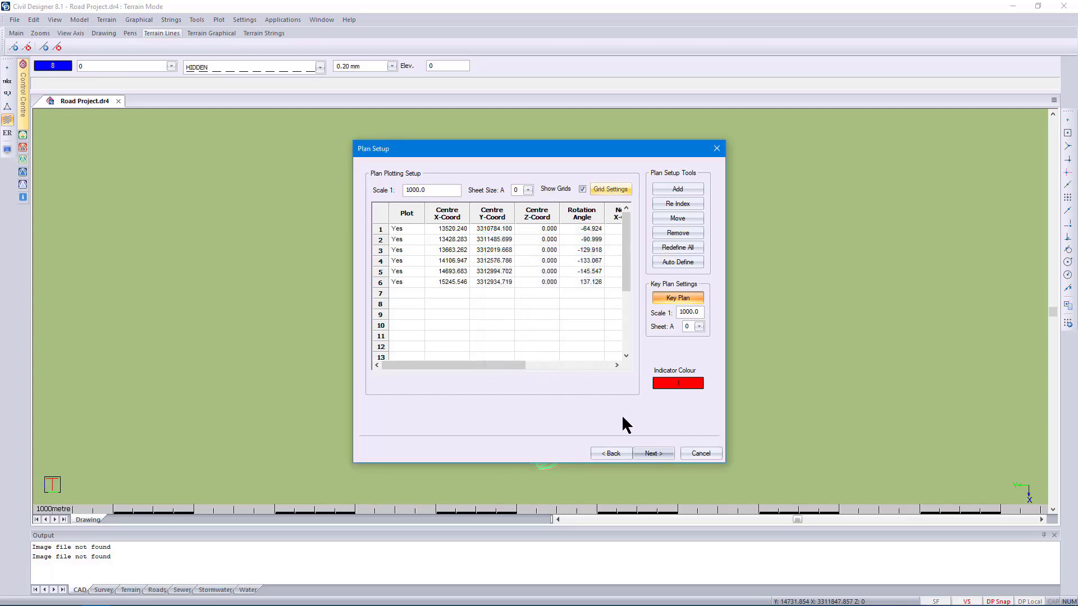
- Open the key plan generator and assign Plan.sht as the key plan's sheet file
left_click(665, 296)
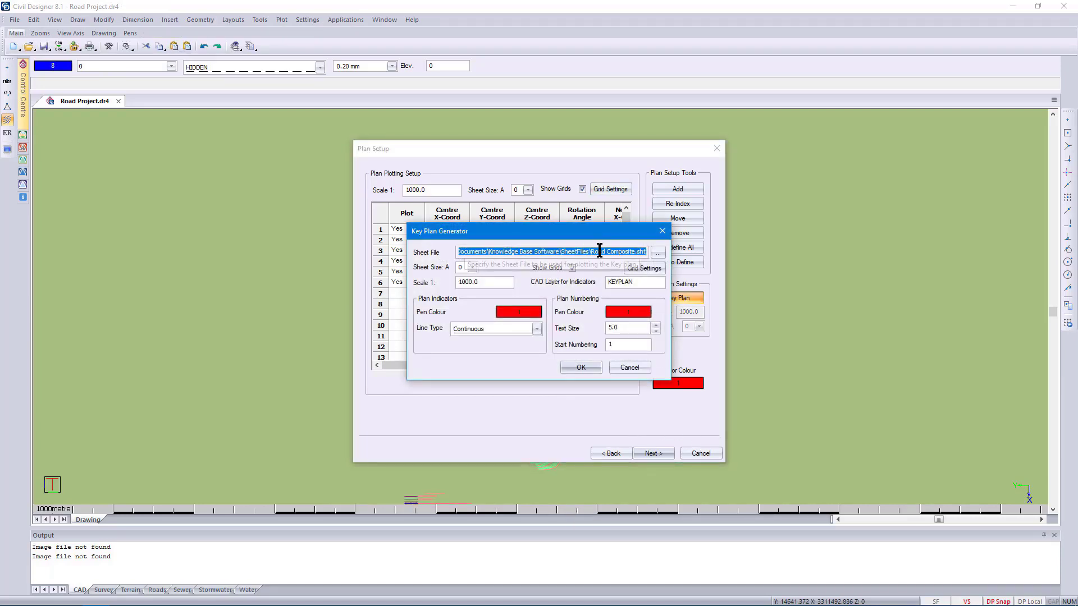
left_click(655, 252)
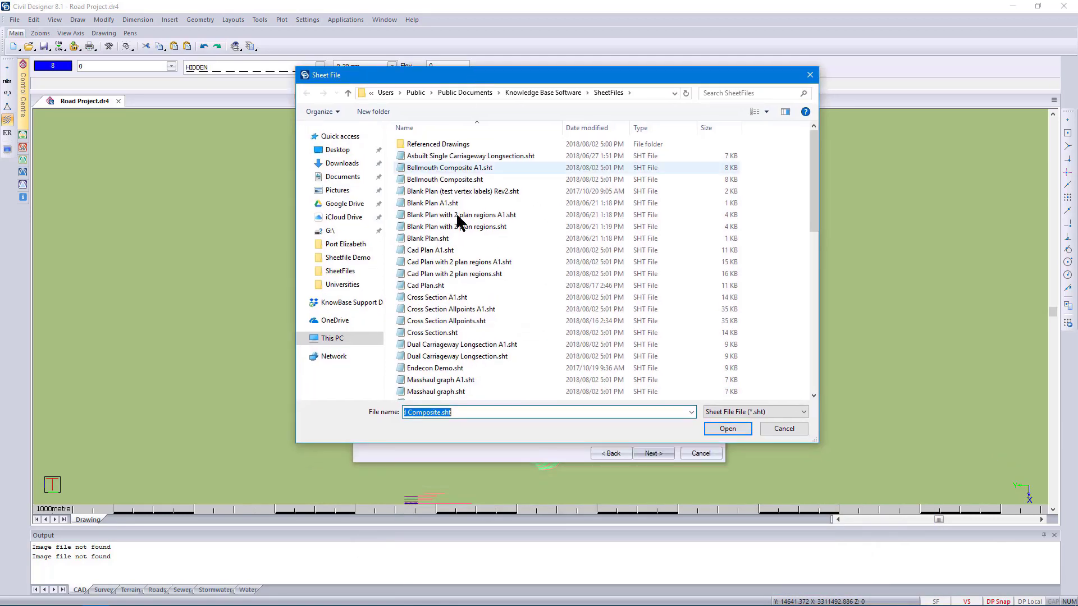
scroll(480, 325, "down", 3)
scroll(474, 348, "down", 1)
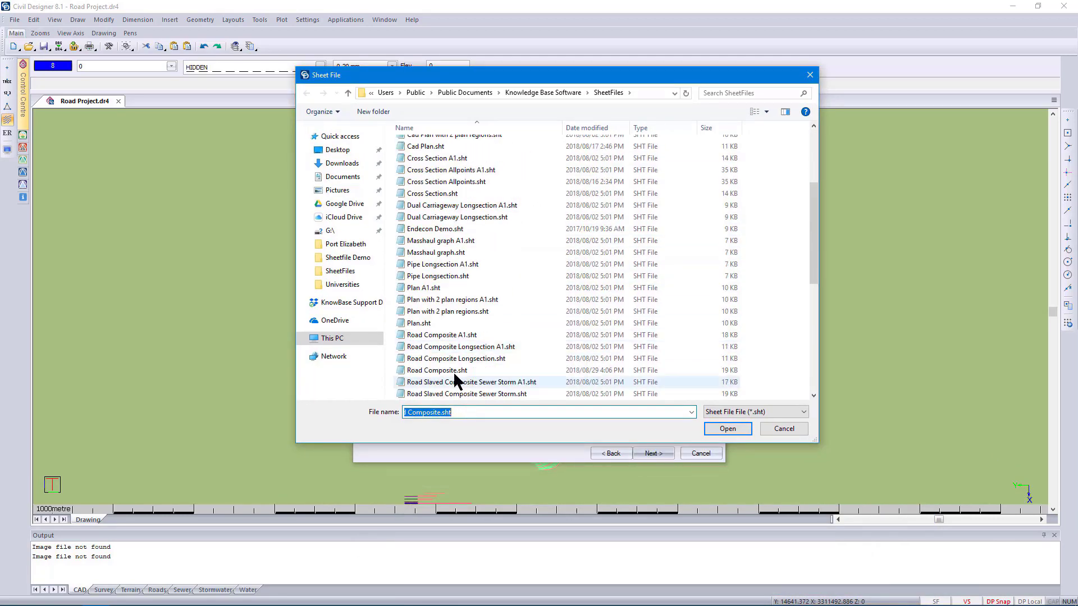
left_click(435, 147)
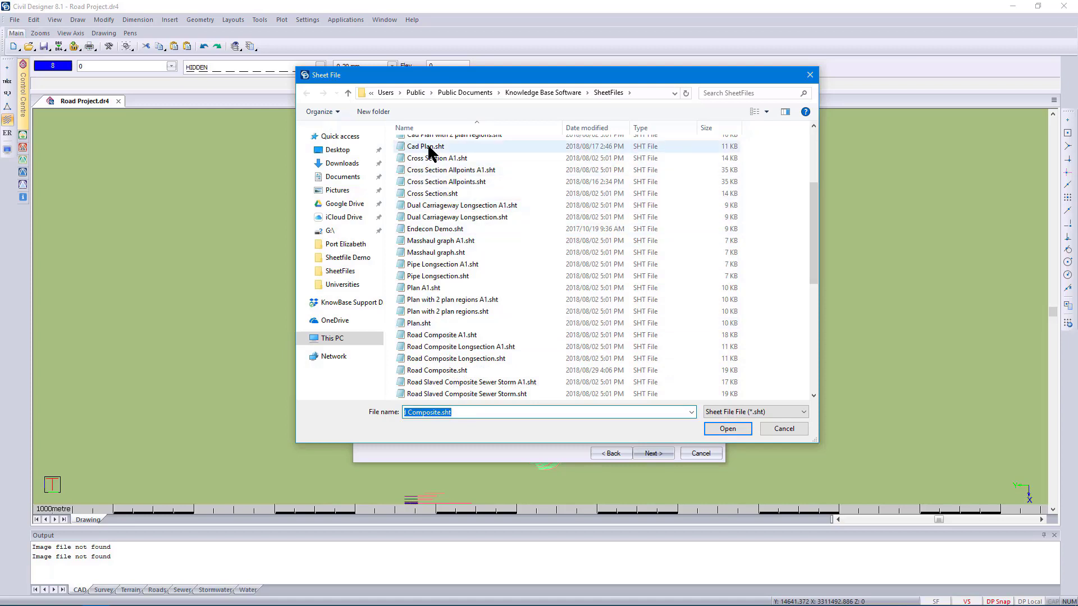
left_click(447, 311)
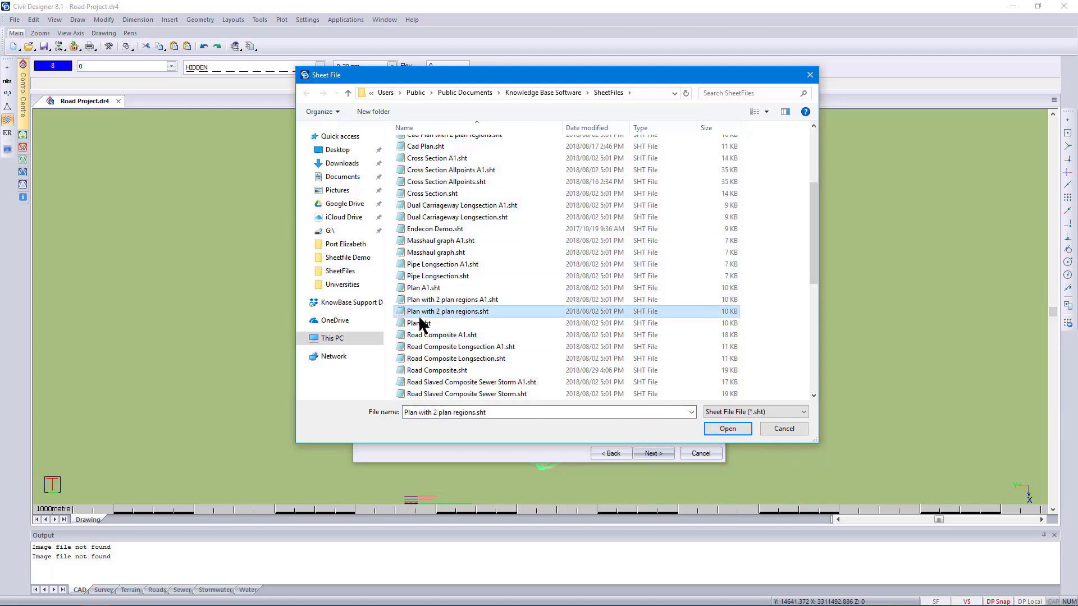
left_click(419, 324)
left_click(733, 431)
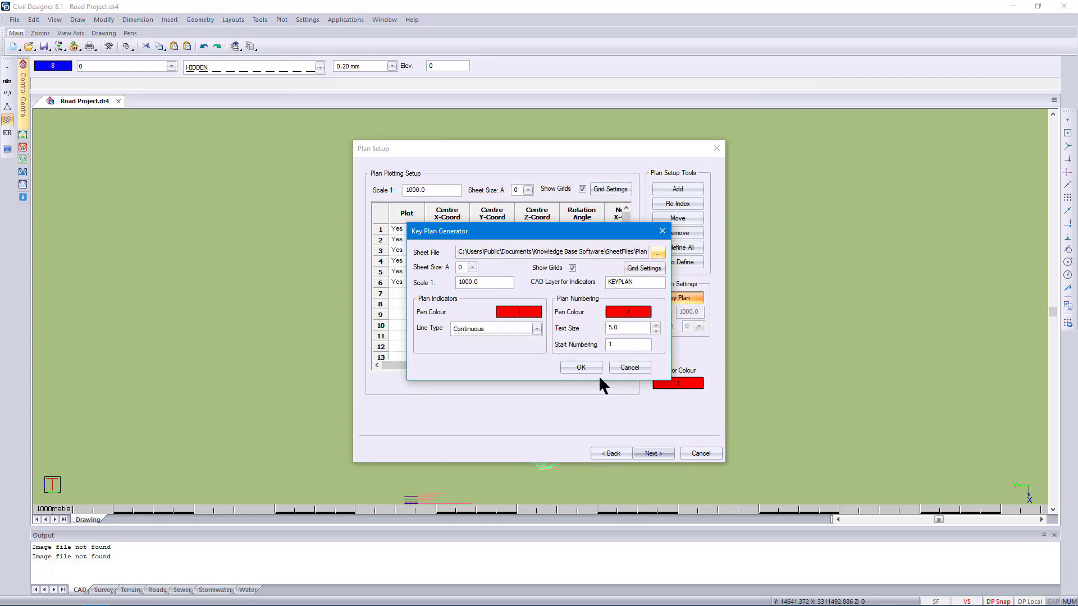
- Try a key plan scale of 1:10000
left_click_drag(497, 283, 183, 248)
type("10000")
key("Tab")
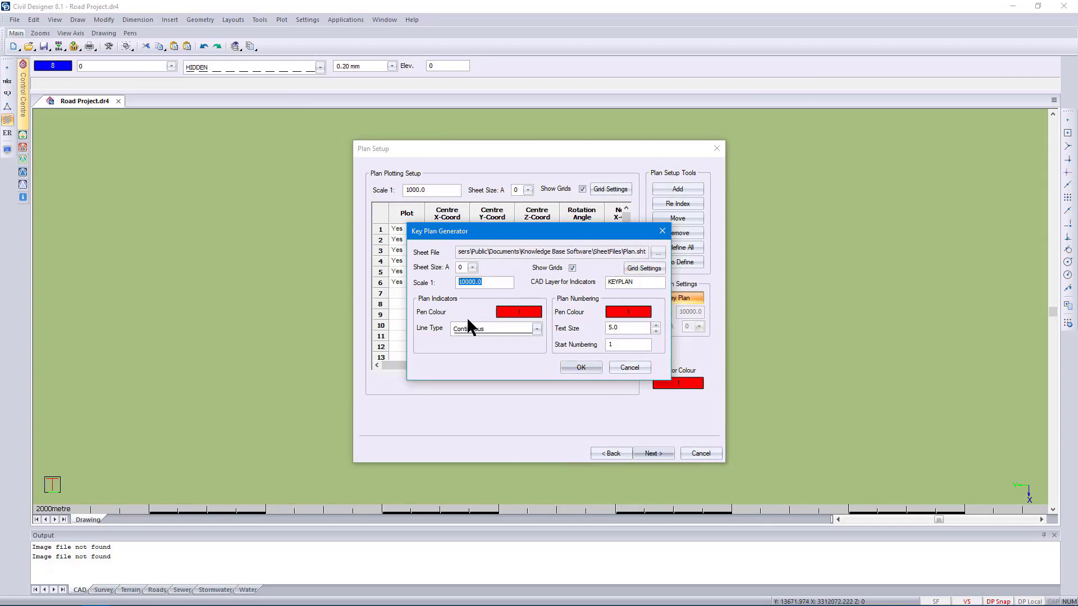
- Set the key plan scale to 1:5000 and centre the key plan frame over the road alignment without adjusting its rotation
type("5000")
left_click(571, 364)
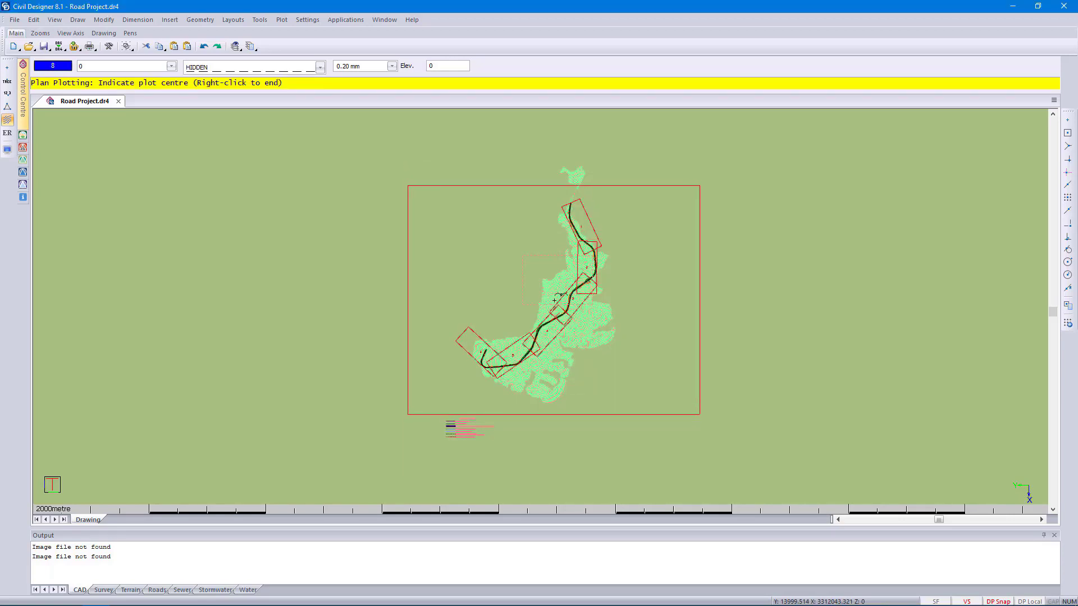
left_click(550, 298)
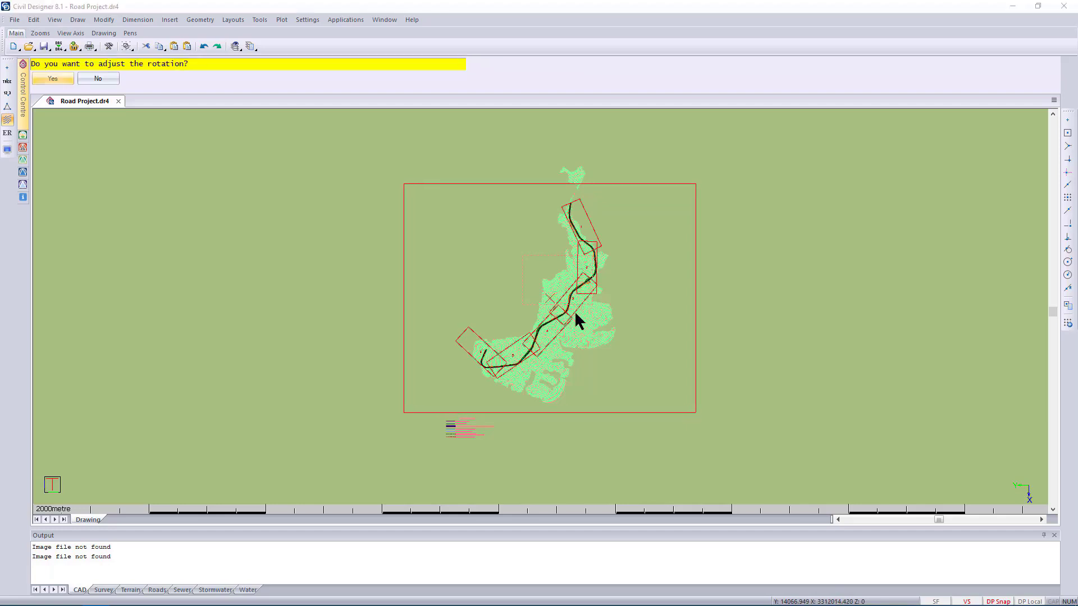
left_click(98, 78)
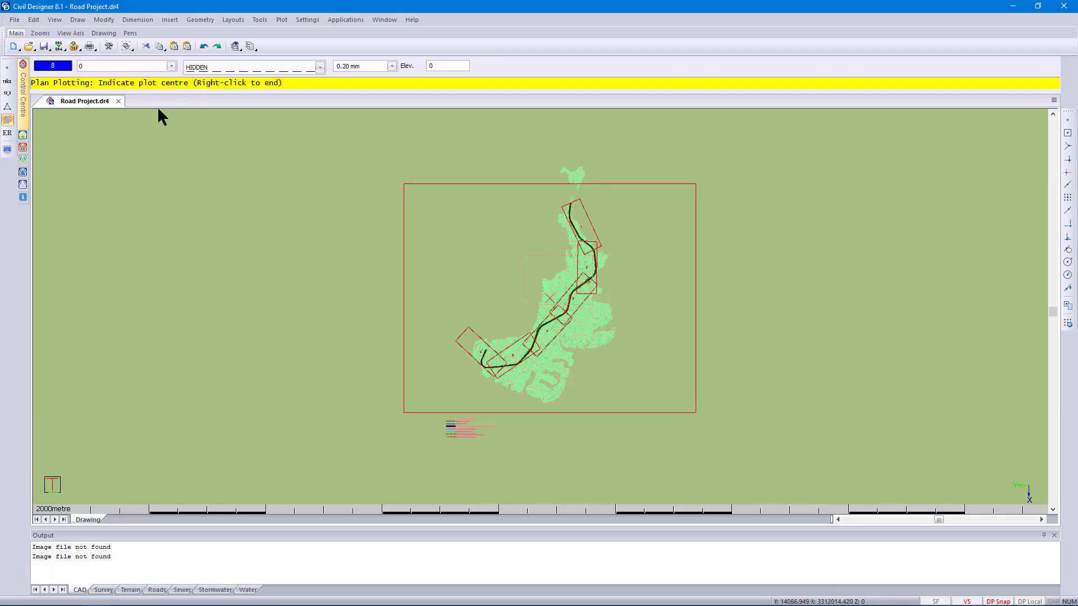
right_click(162, 117)
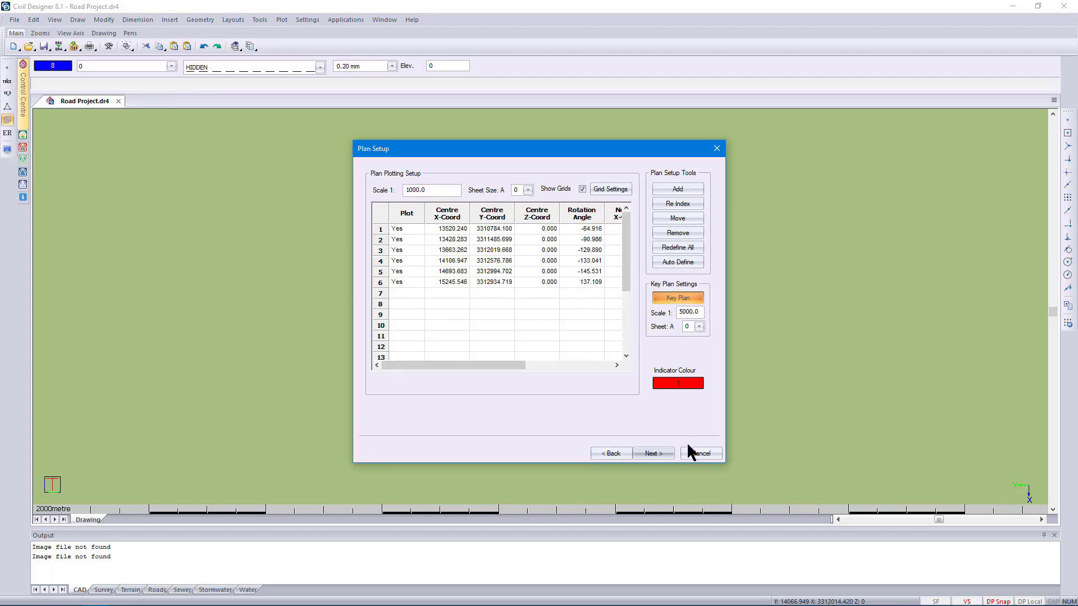
- Generate the road composite and key plan layouts with the Road PI and Road Curves lists, and display the key plan
left_click(659, 453)
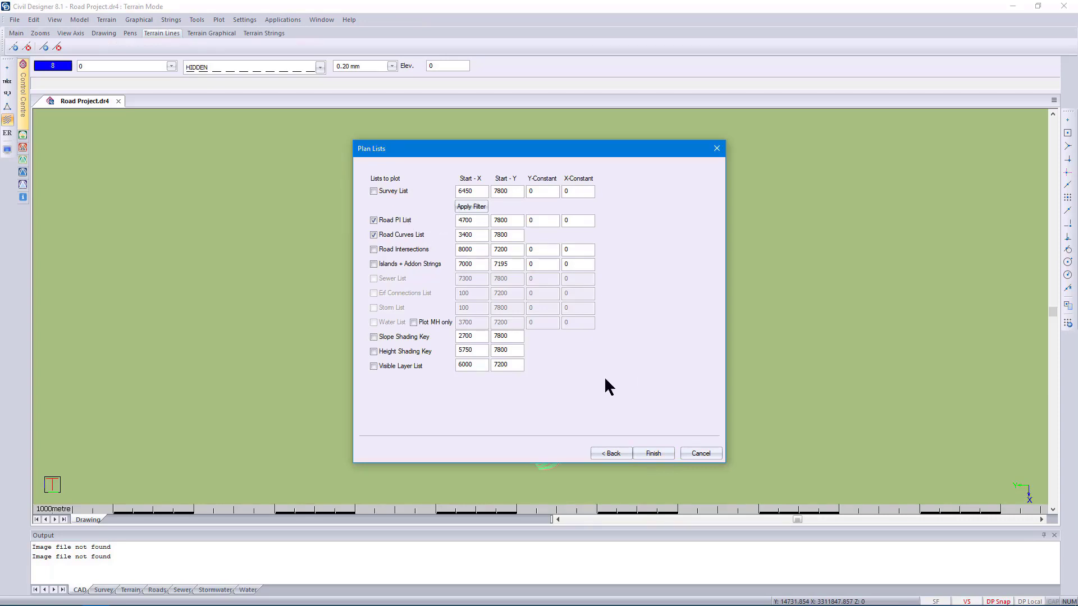
left_click(662, 456)
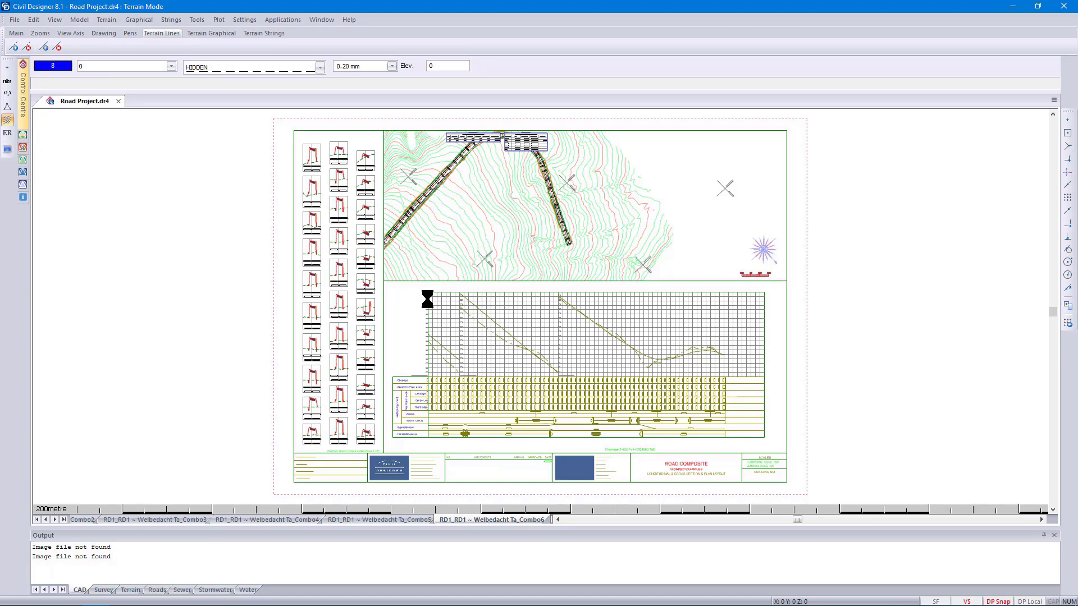
left_click(81, 521)
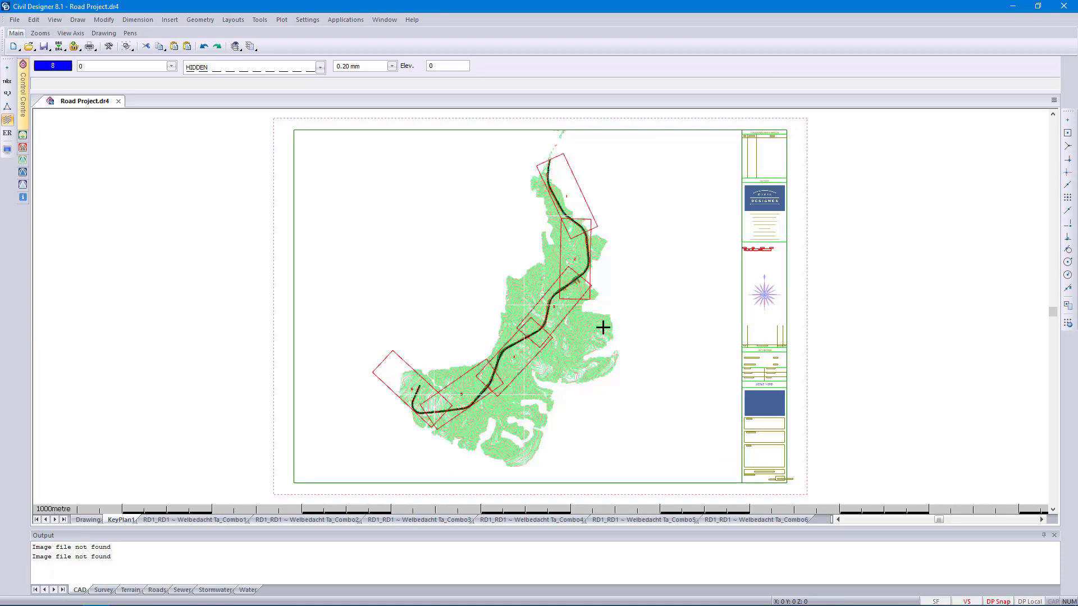
- Examine the number inside one of the plan frames on the key plan up close, and return to the whole sheet
right_click(603, 327)
left_click(602, 327)
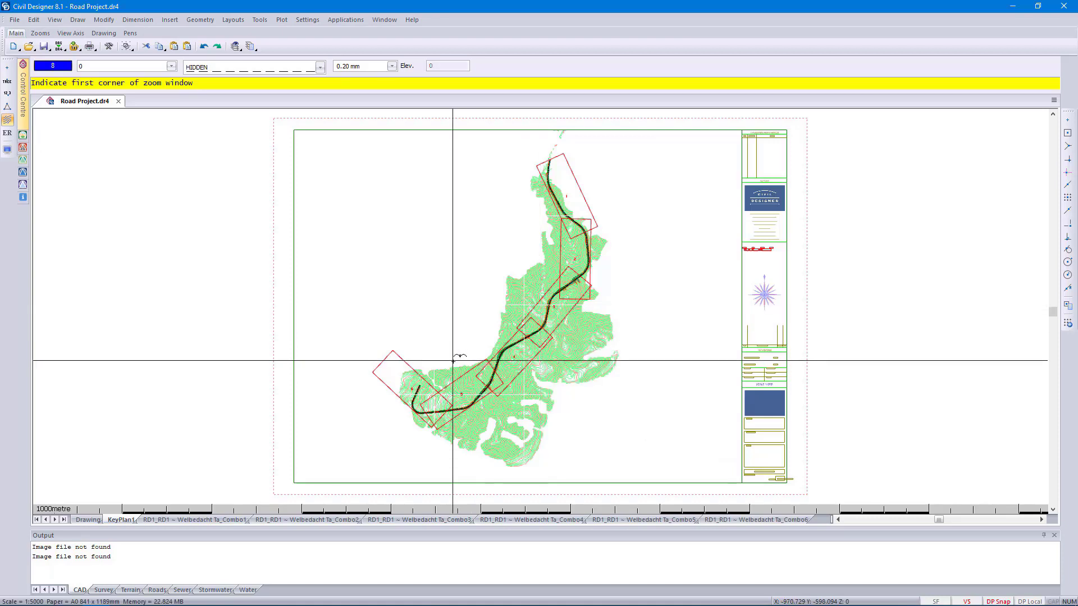
left_click(506, 349)
left_click(549, 369)
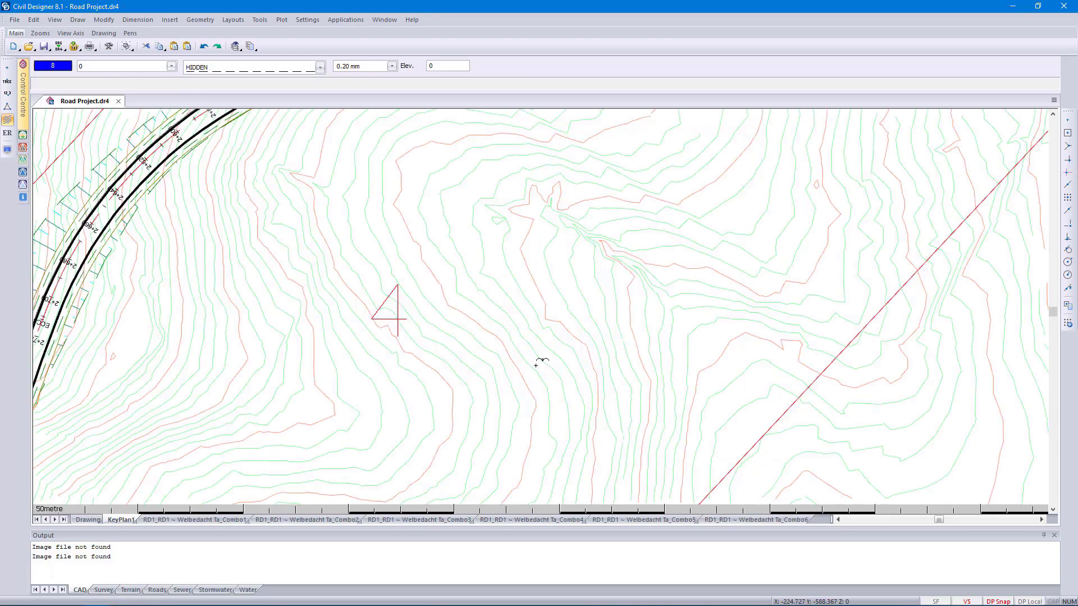
right_click(407, 315)
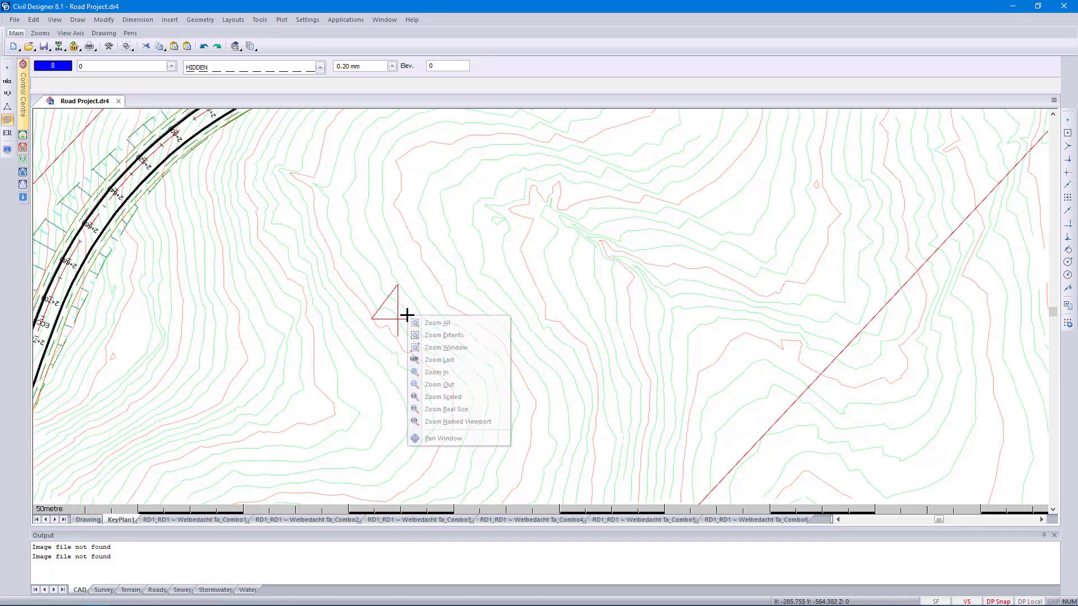
key("a")
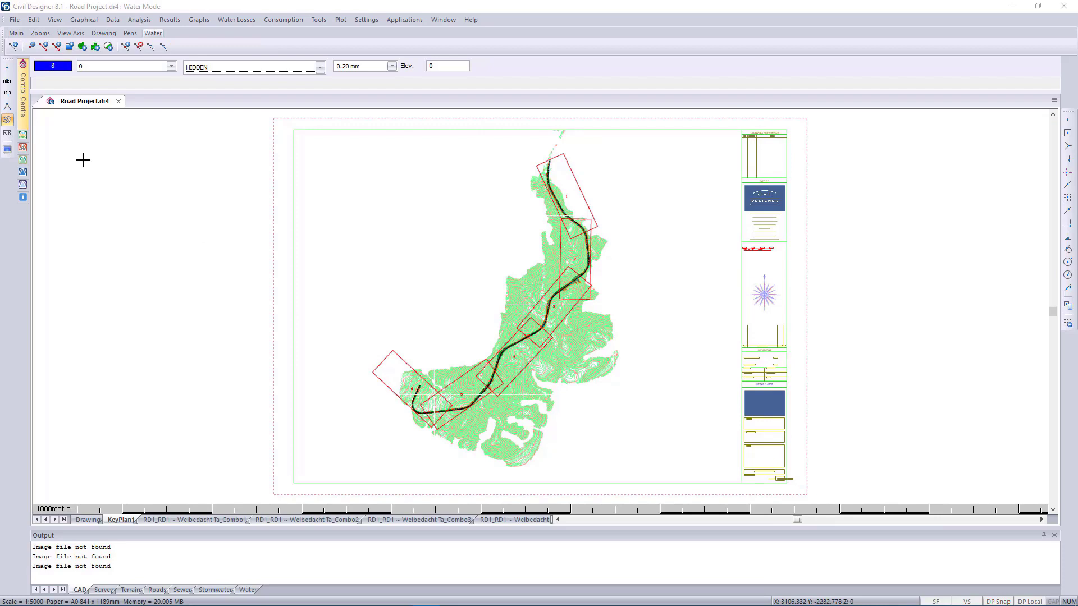
- Close Road Project.dr4 and load Bulk Water Project Layout Drawing.dr4 from the Bulk Water Project folder
left_click(118, 101)
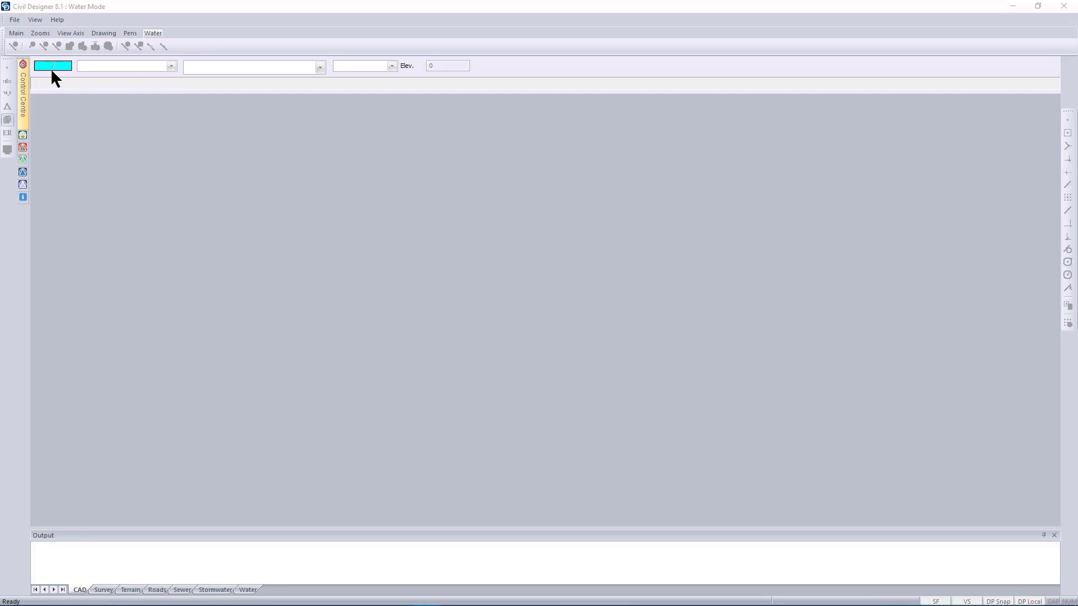
left_click(14, 20)
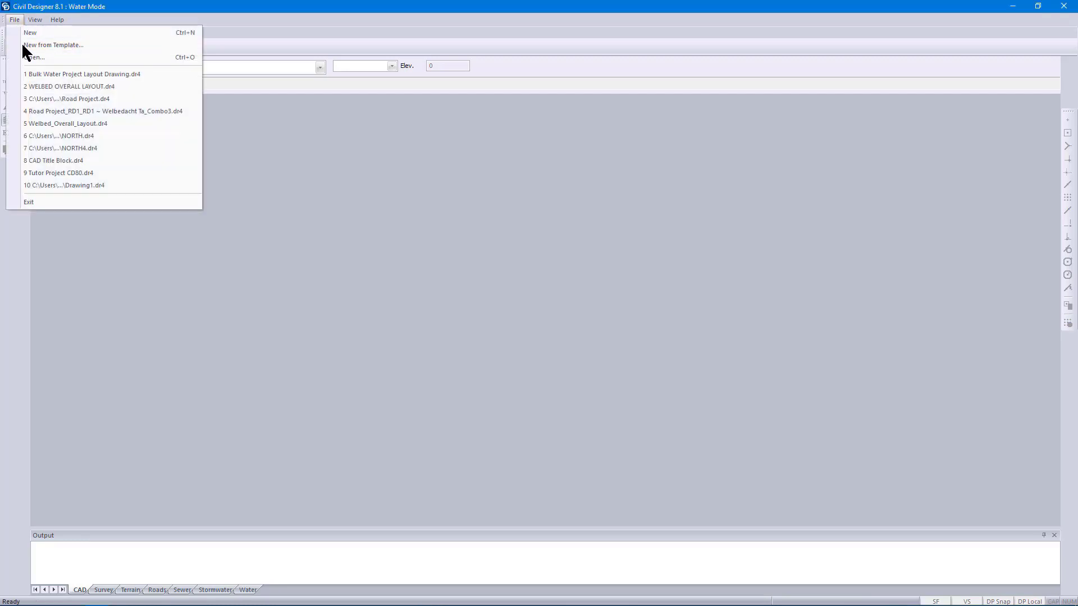
left_click(29, 56)
double_click(492, 157)
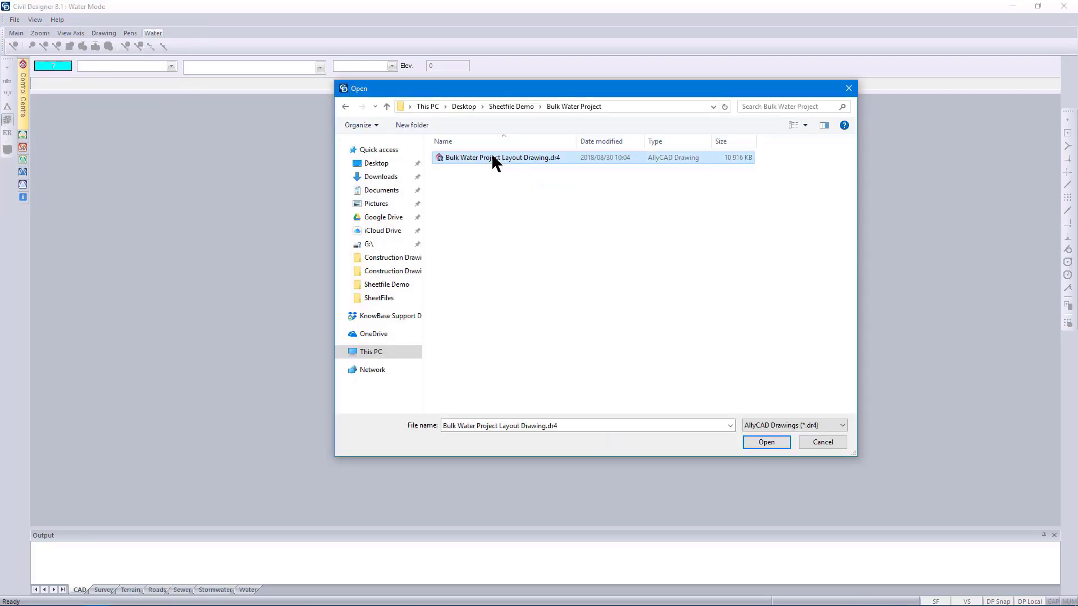
left_click(766, 443)
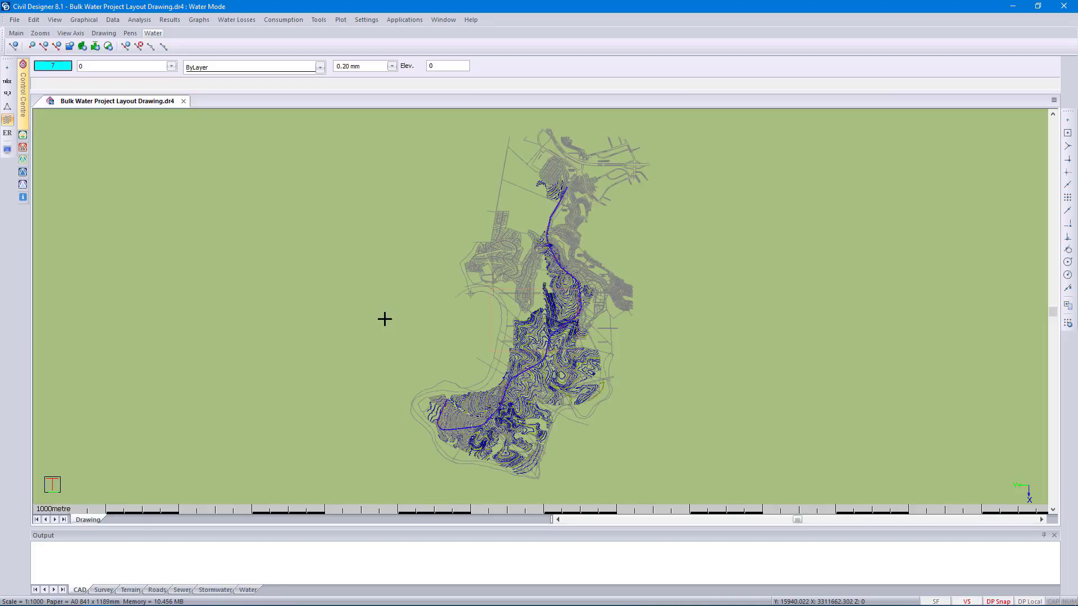
- Examine a stretch of the bulk water pipeline up close, and return to the whole drawing
key("F3")
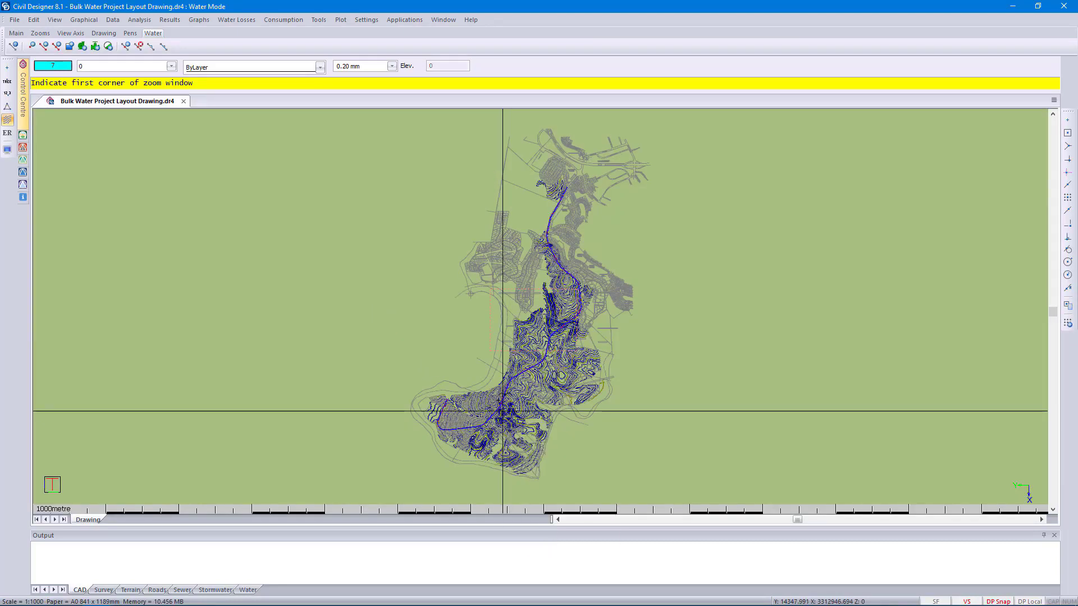
left_click(490, 395)
left_click(509, 420)
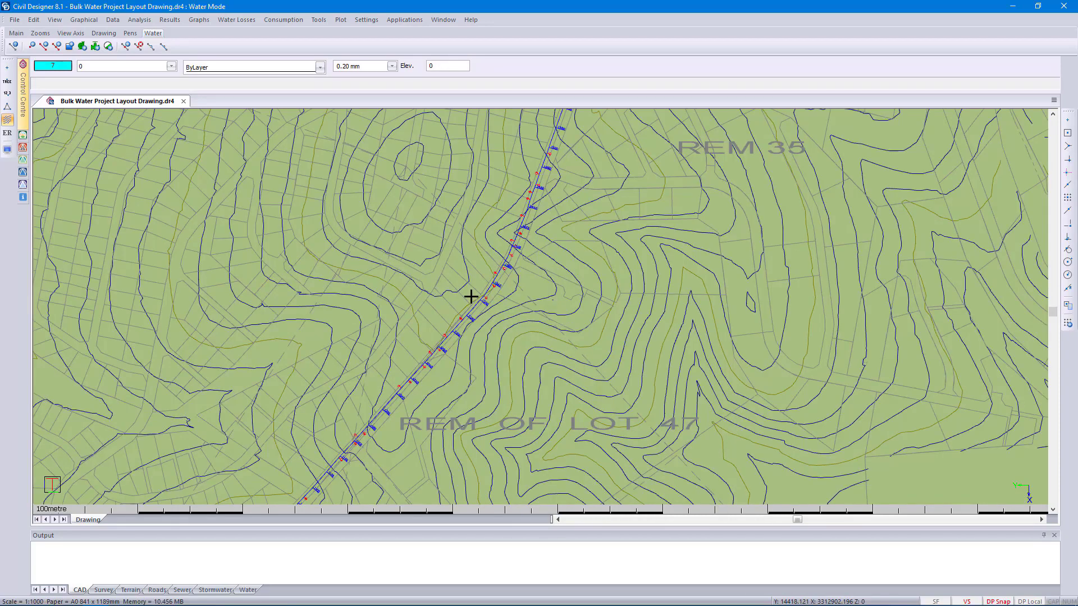
right_click(471, 297)
left_click(478, 306)
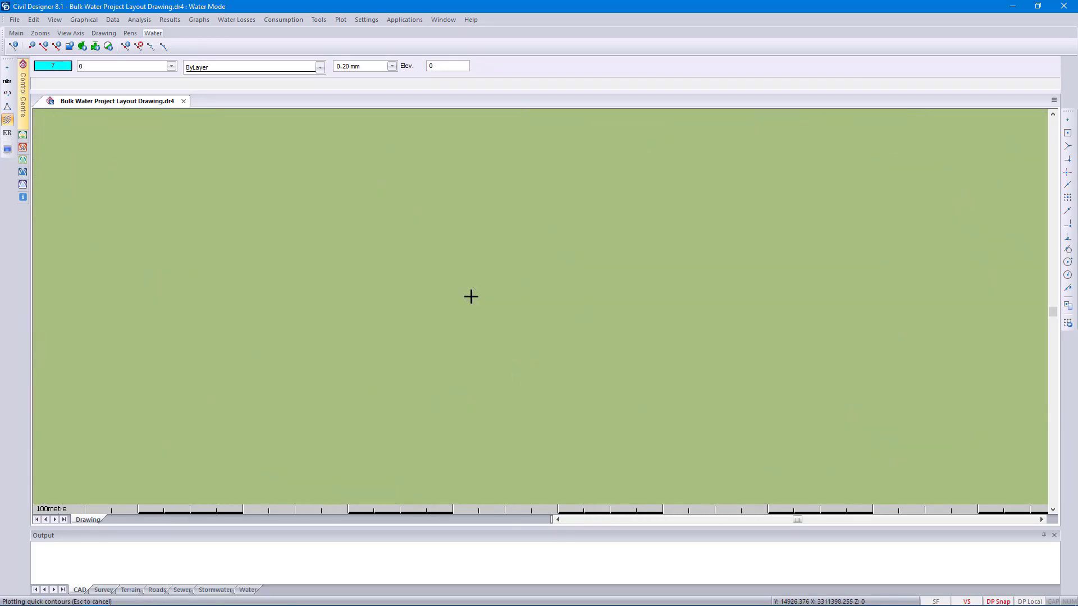
- Start a plot setup for the water drawing using the sheet file Water Composite Longsection 1.sht
left_click(341, 21)
left_click(348, 32)
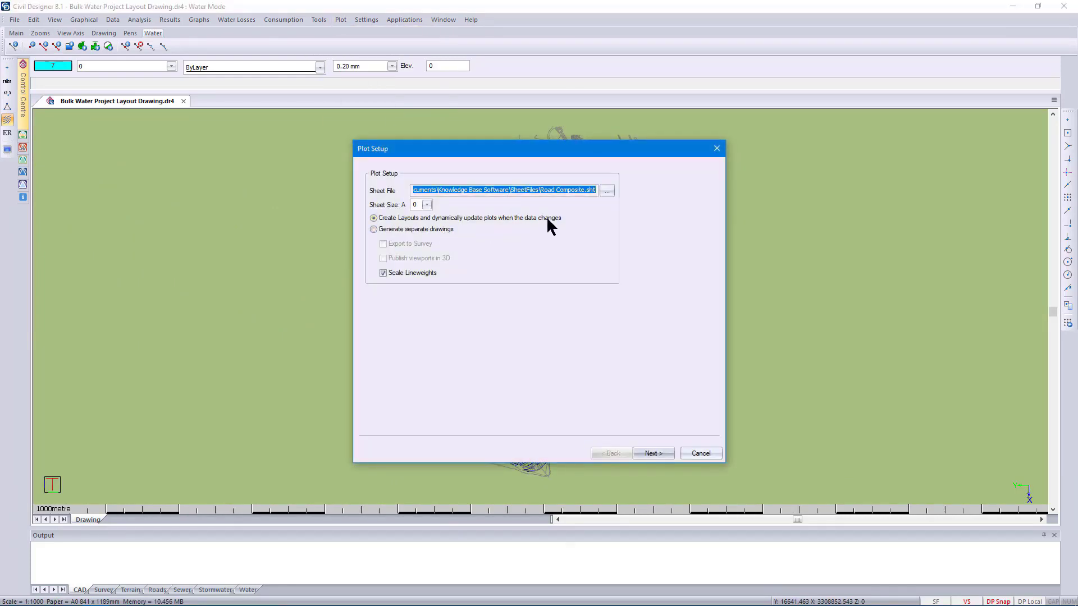
left_click(606, 191)
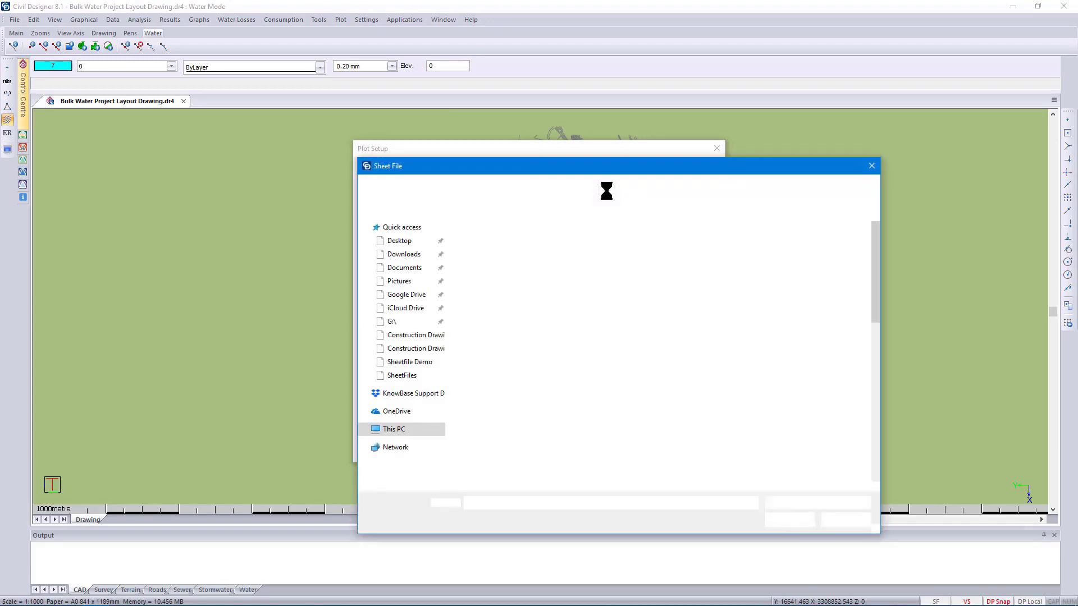
scroll(564, 309, "down", 3)
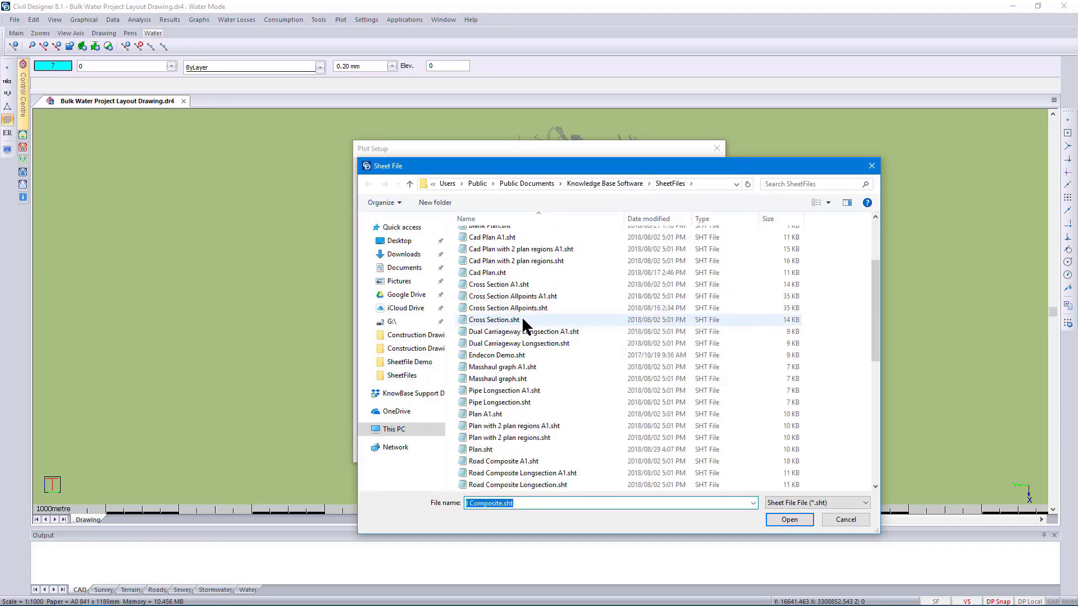
scroll(522, 324, "down", 9)
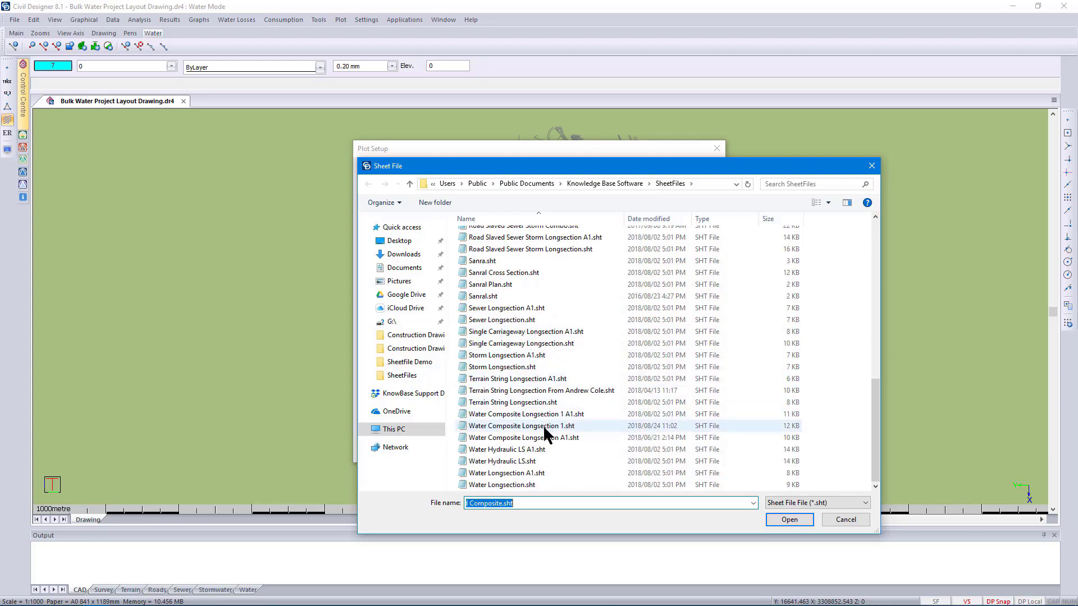
left_click(543, 425)
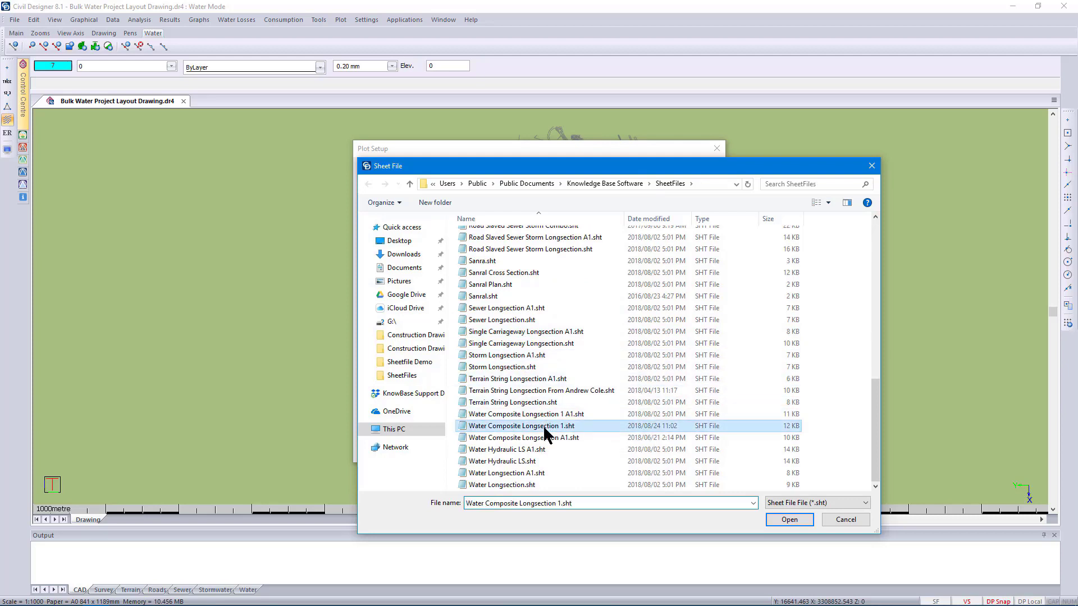
left_click(788, 520)
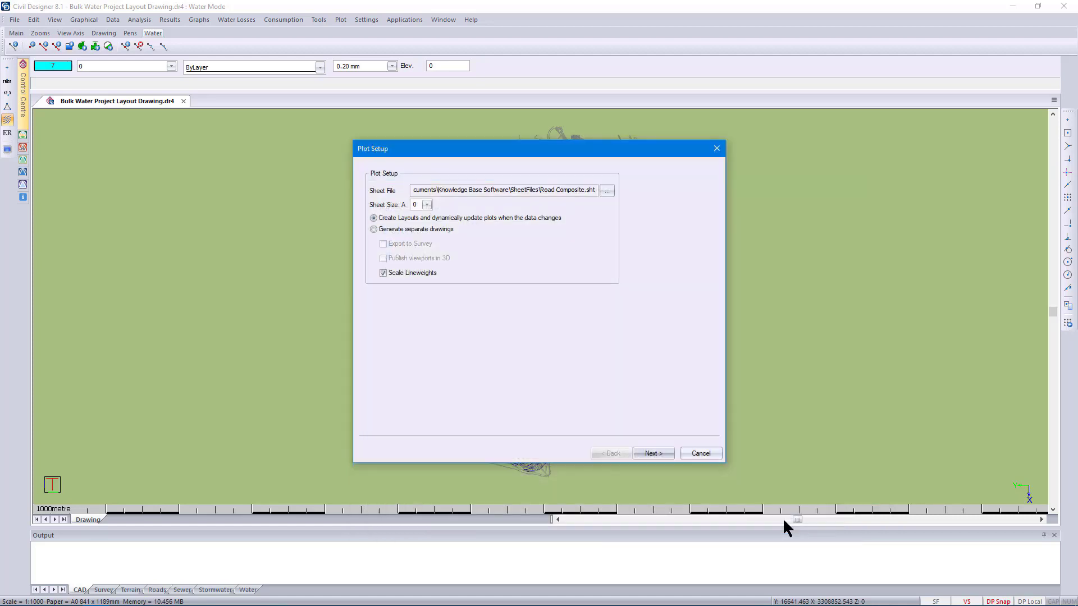
left_click(666, 458)
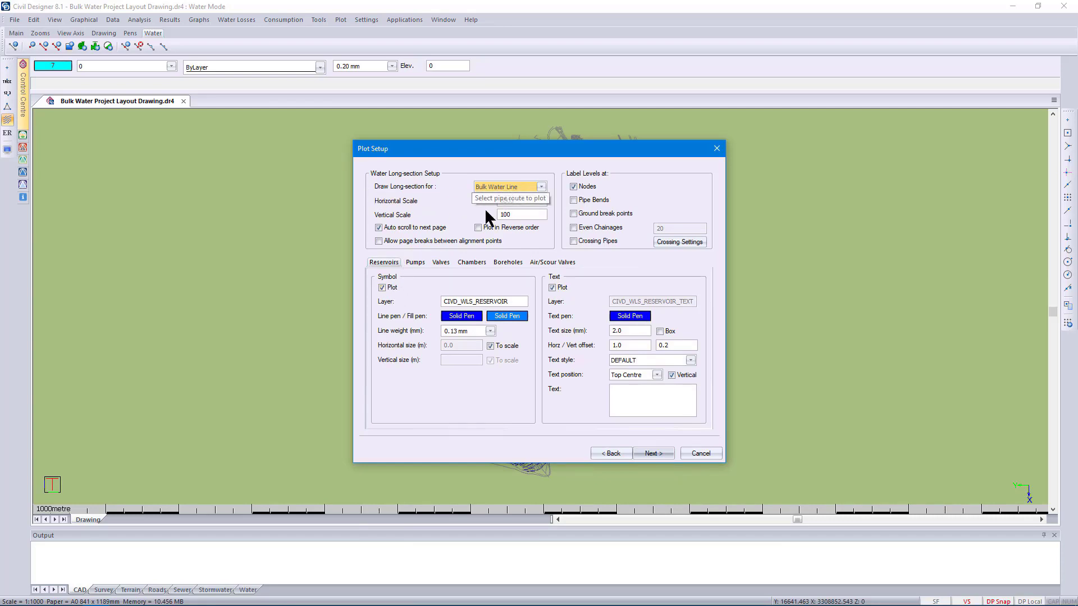
- Review the long-section symbol and text settings for pumps, valves, chambers, boreholes and air/scour valves, including the available air/scour label fields
left_click(420, 262)
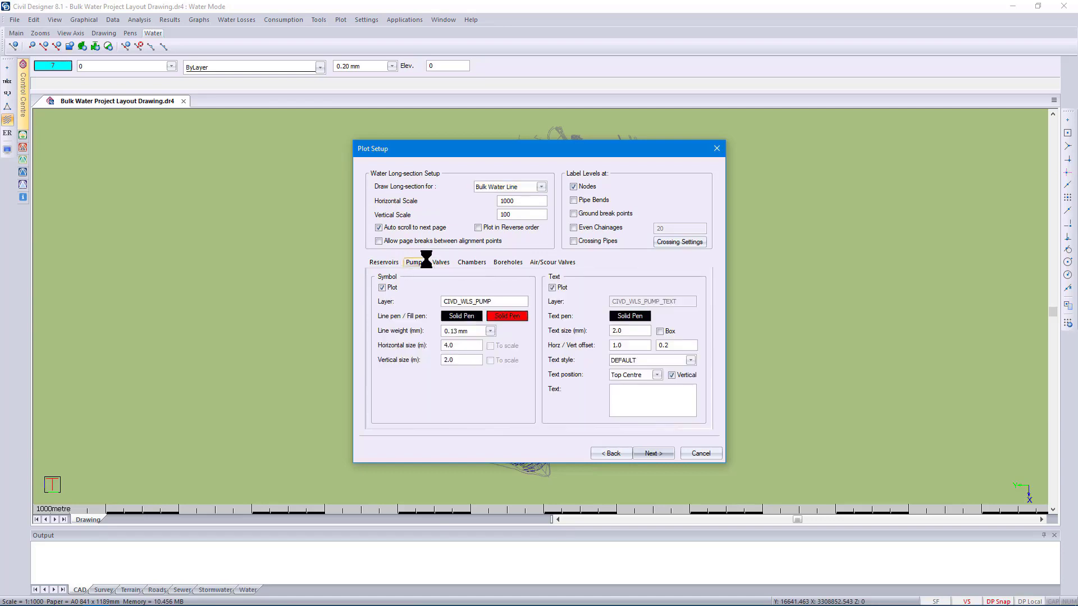
left_click(441, 263)
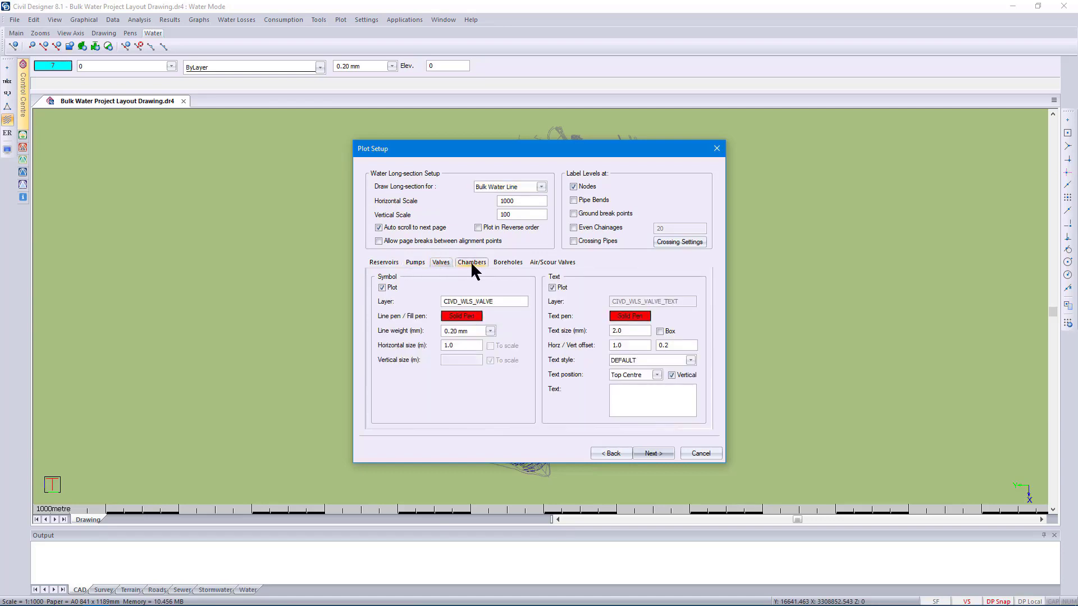
left_click(475, 264)
left_click(508, 264)
left_click(553, 264)
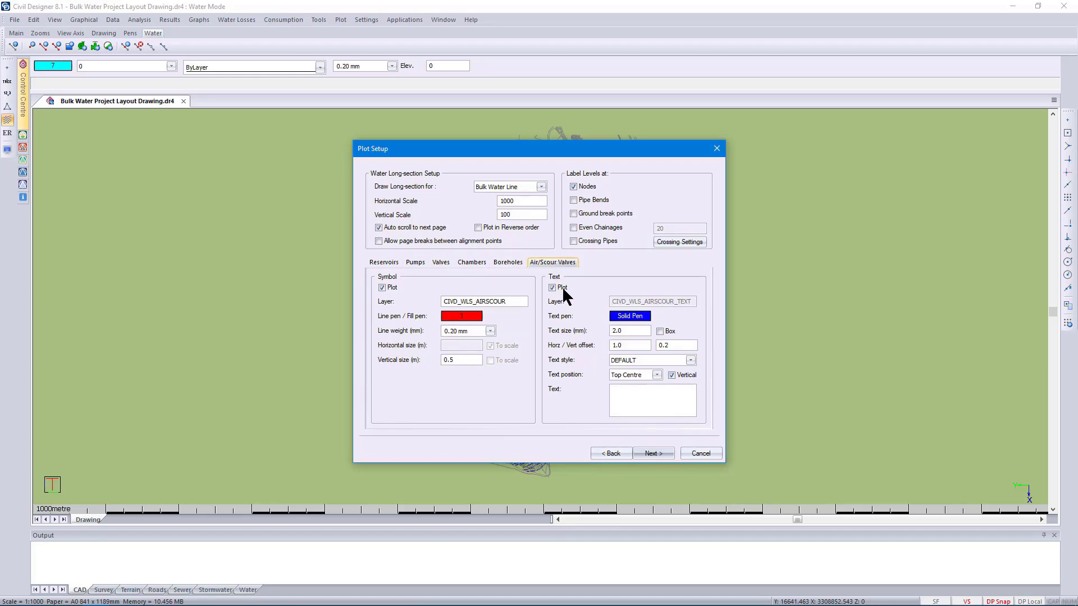
right_click(634, 403)
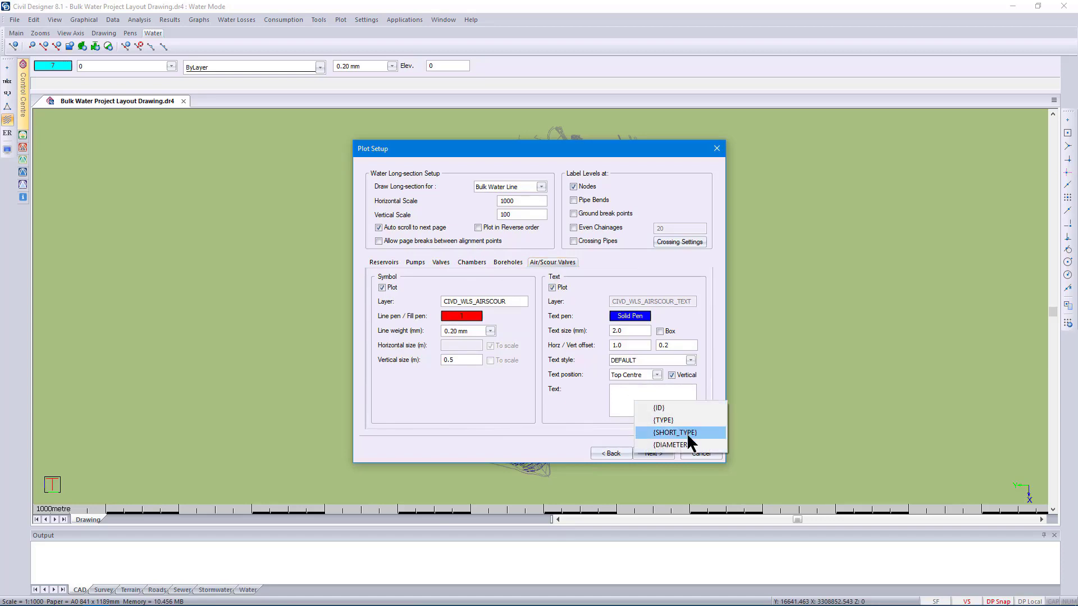
left_click(569, 404)
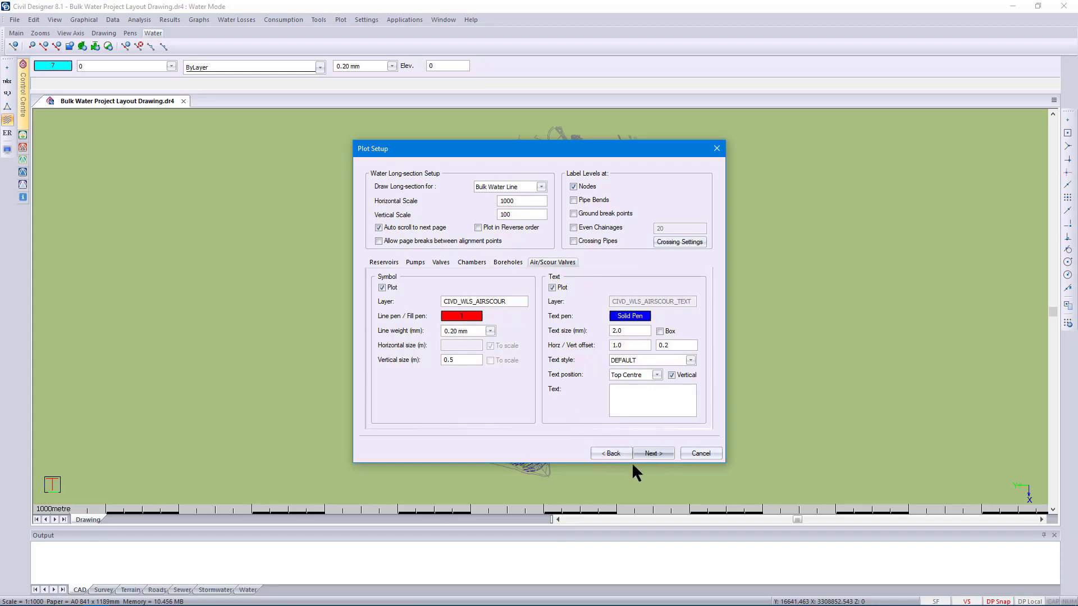
- Auto-define the plan plots along the alignment with a 5.000 overlap distance, and generate the water composite layouts with the Water List
left_click(655, 452)
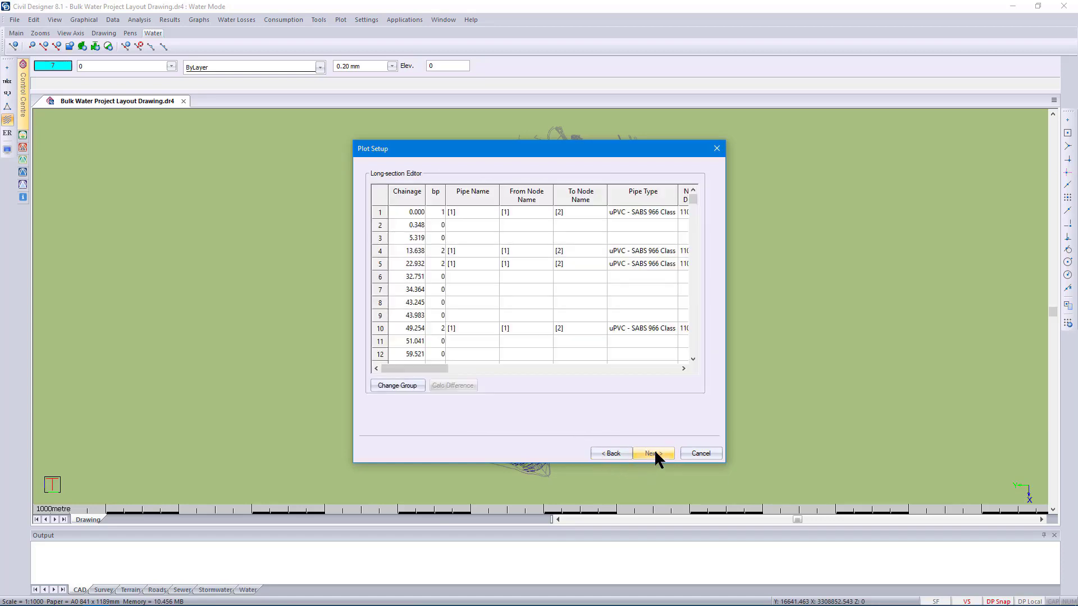
left_click(655, 452)
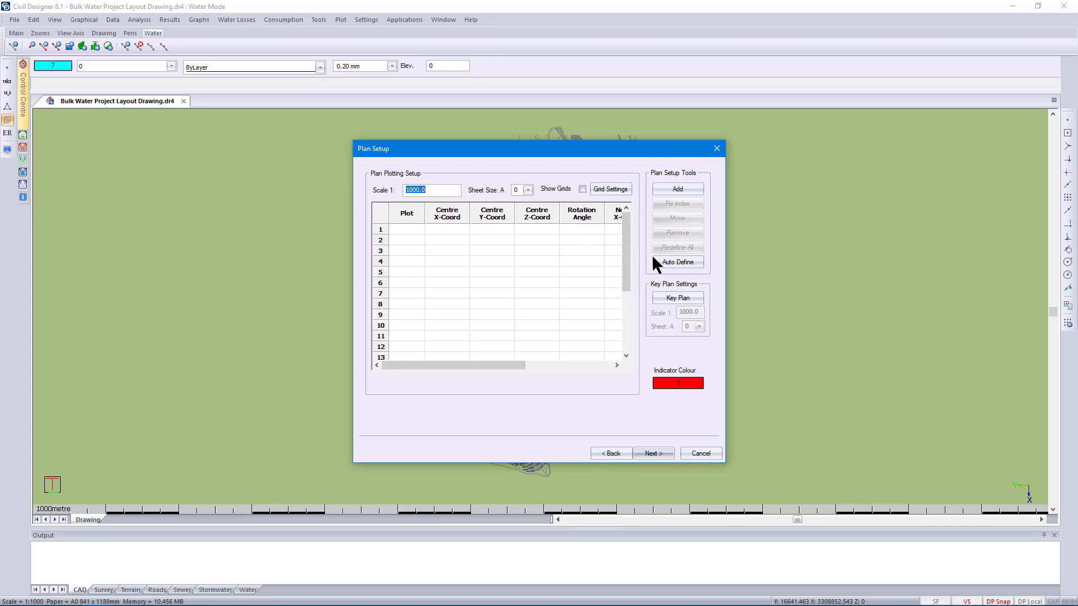
left_click(689, 263)
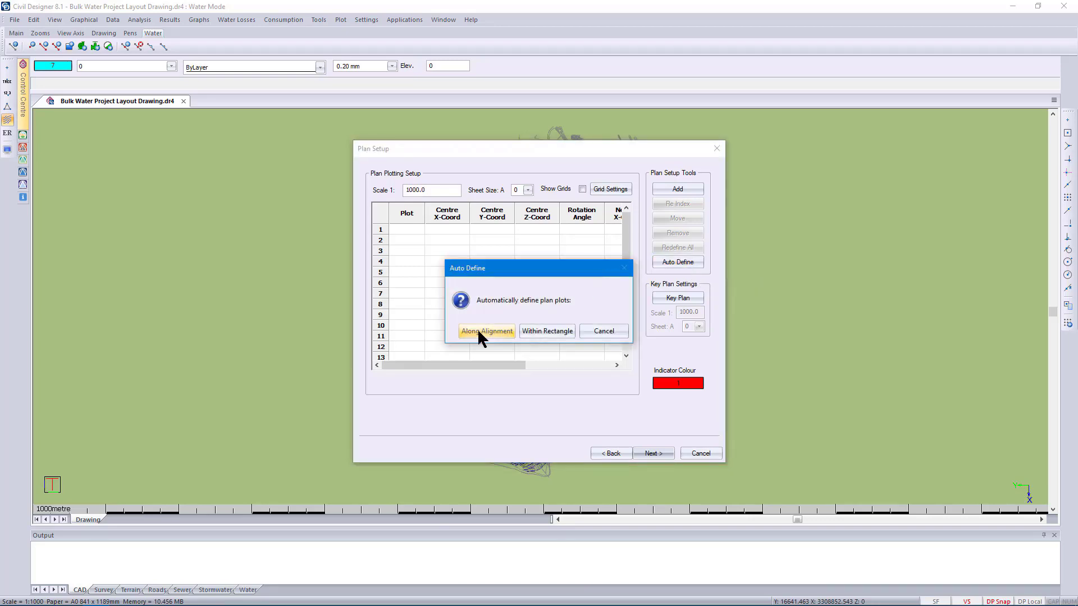
left_click(478, 330)
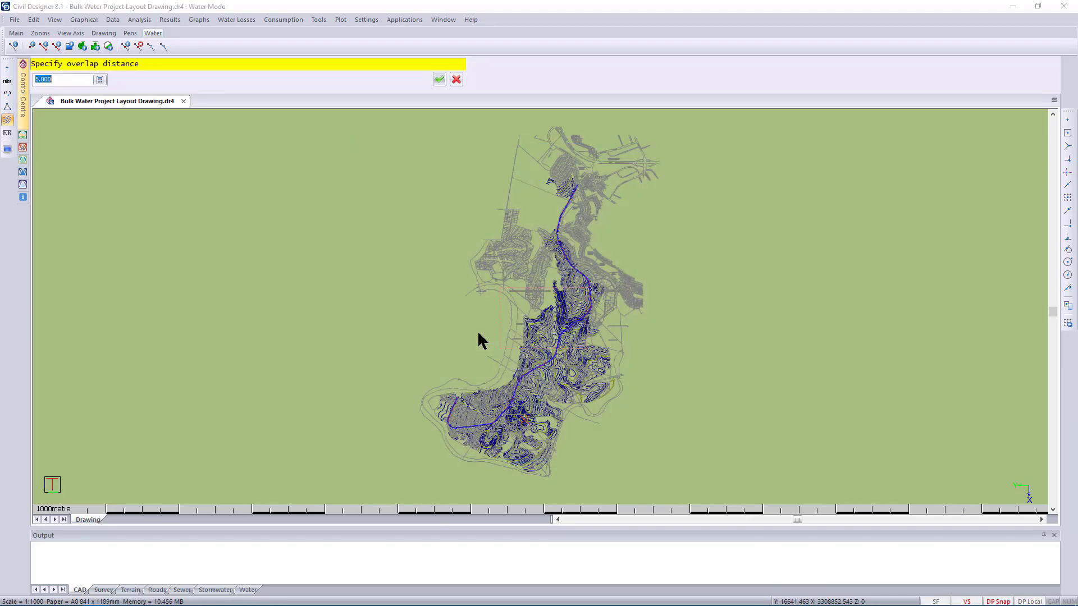
left_click(438, 79)
left_click(439, 80)
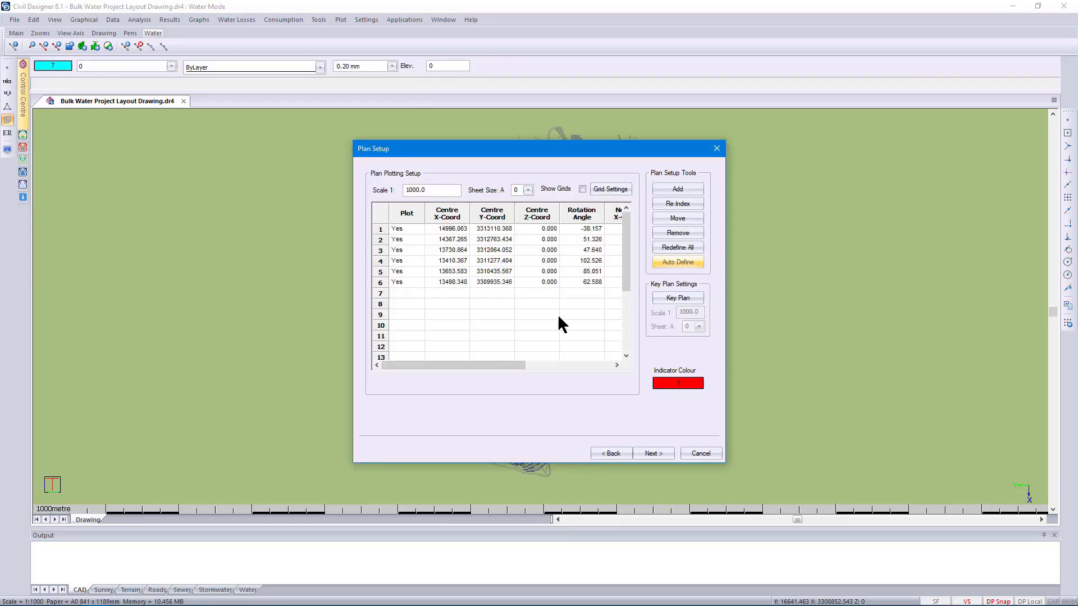
left_click(662, 454)
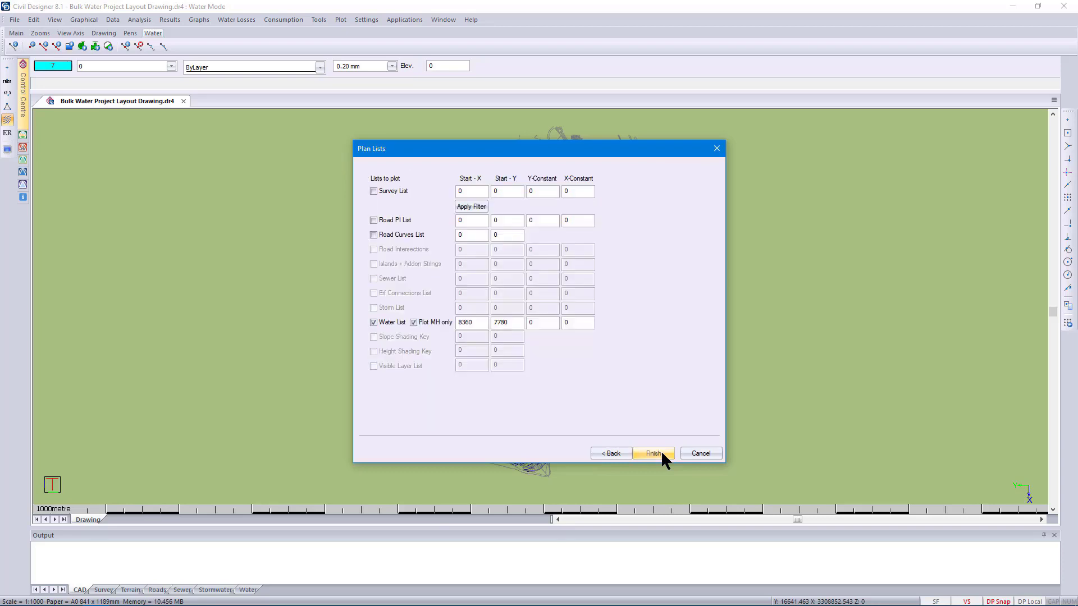
left_click(654, 452)
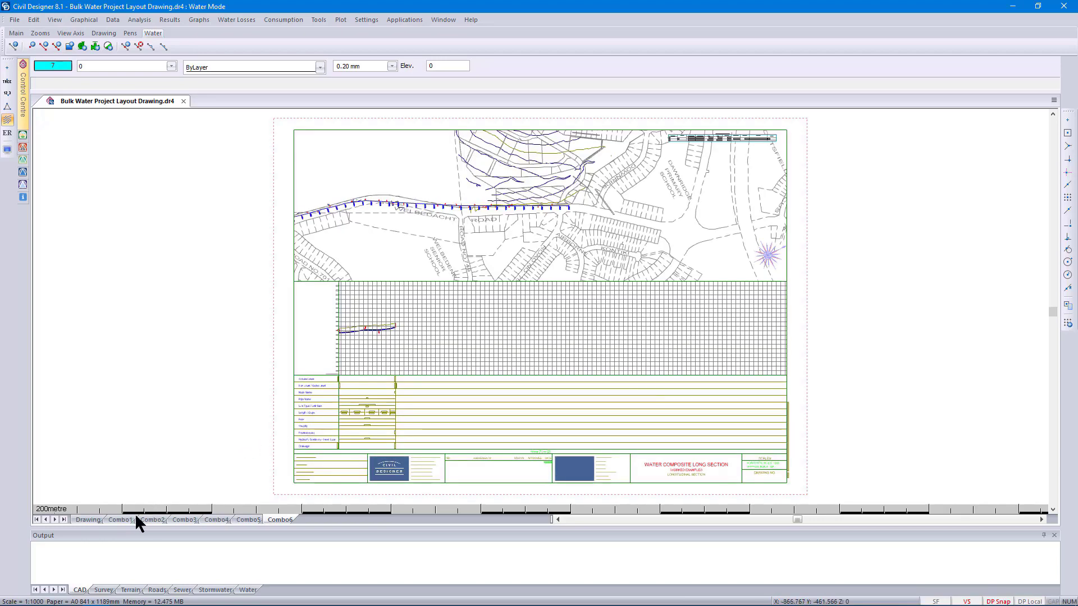
- Look through the generated water composite layouts from Combo1 to Combo5
left_click(121, 521)
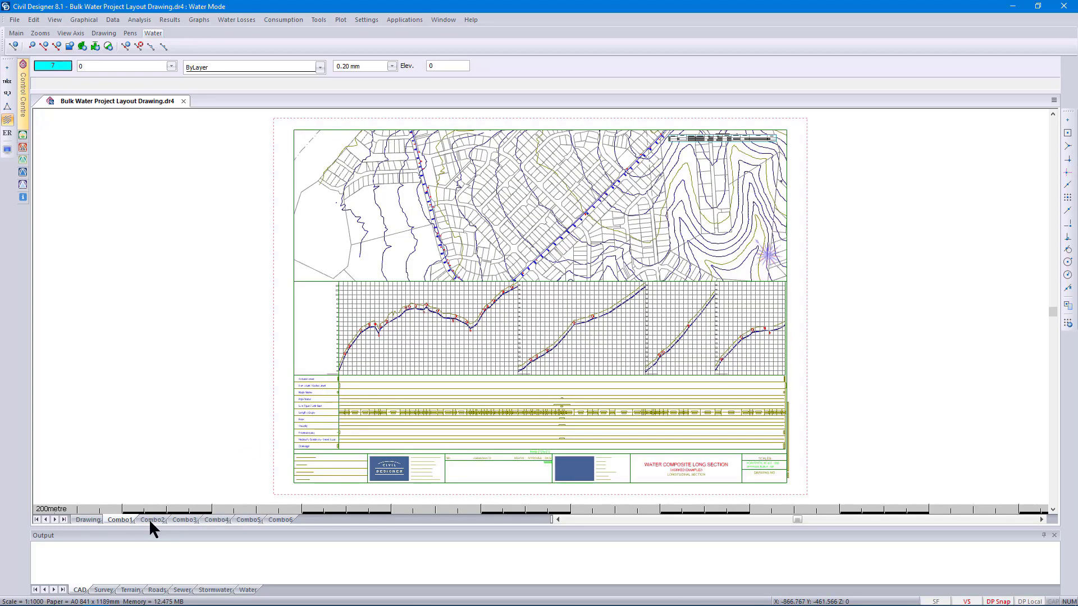
left_click(150, 521)
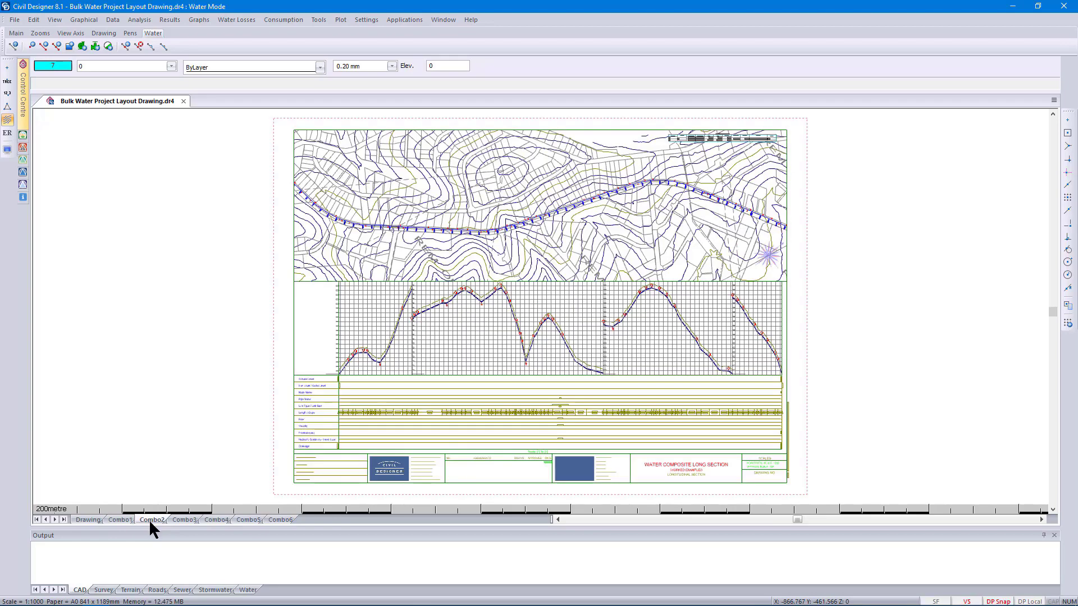
left_click(181, 521)
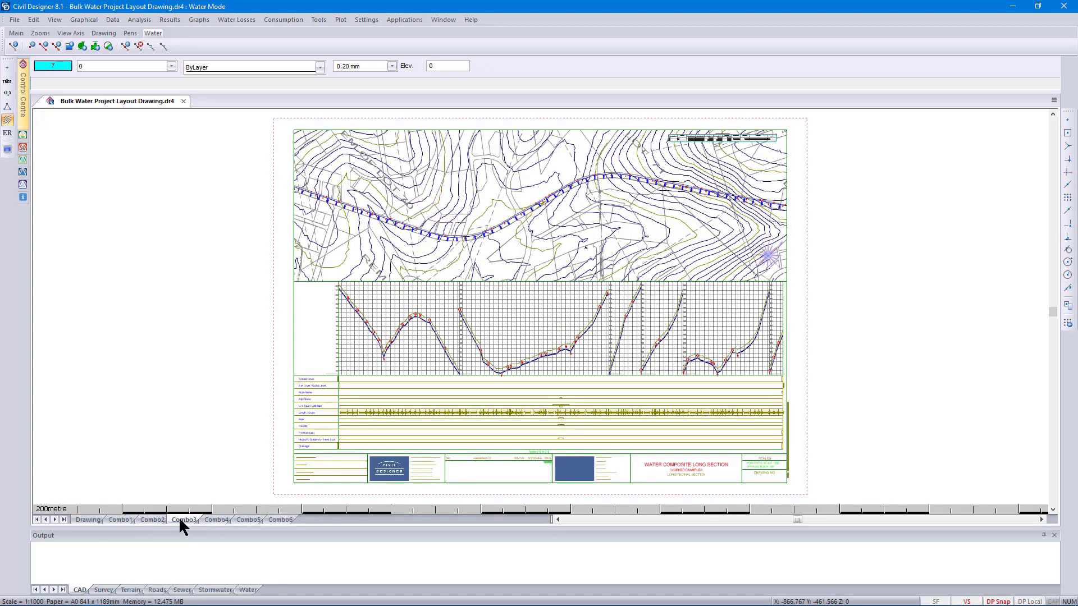
left_click(215, 521)
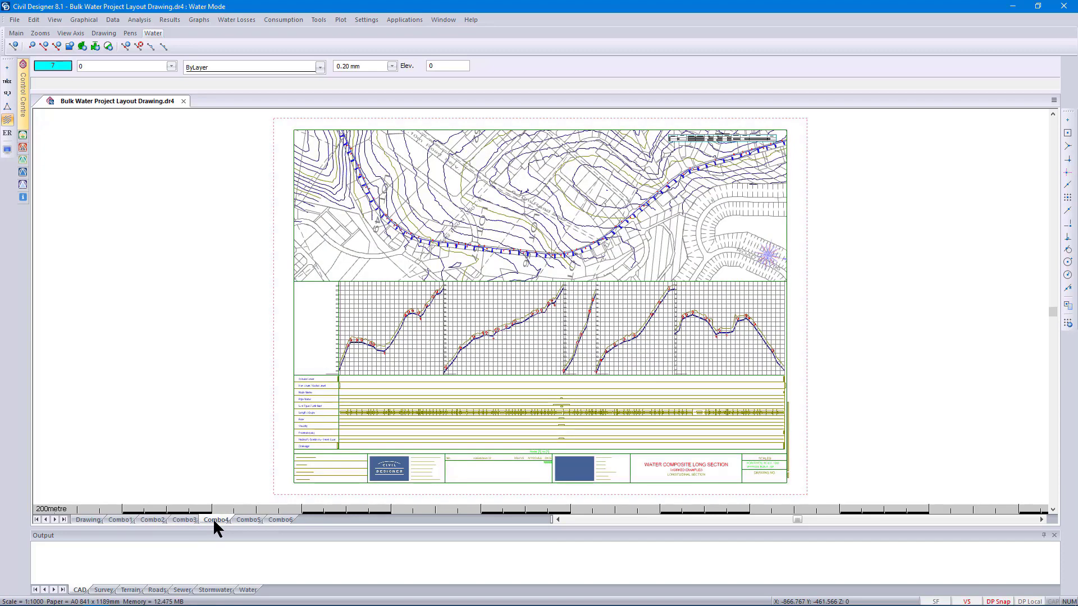
left_click(245, 521)
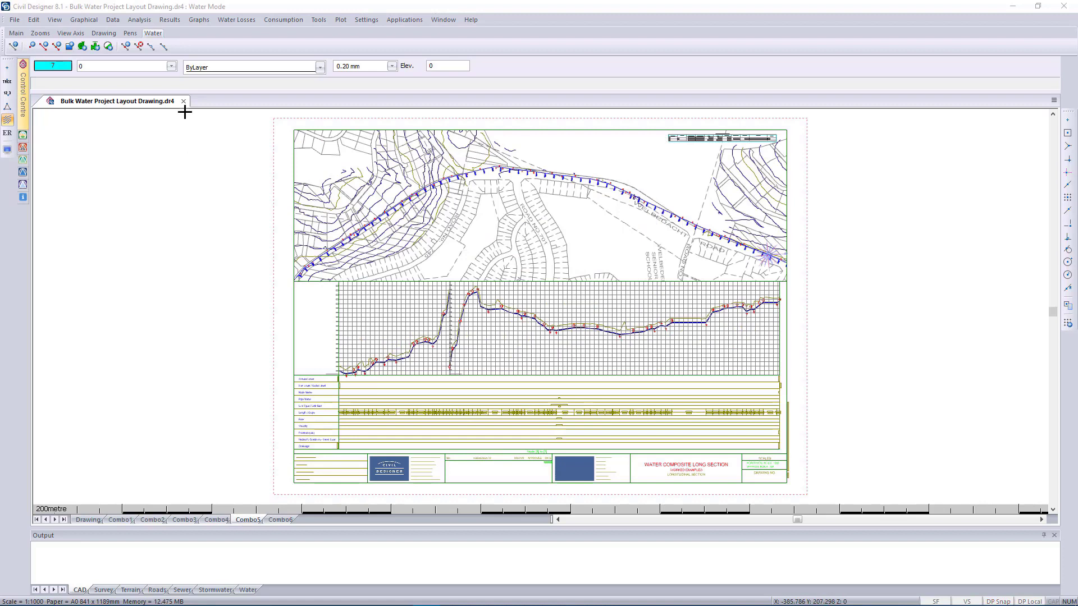
- Close Bulk Water Project Layout Drawing.dr4 with its changes saved, and open Road Project.dr4 from the Road Project folder
left_click(183, 101)
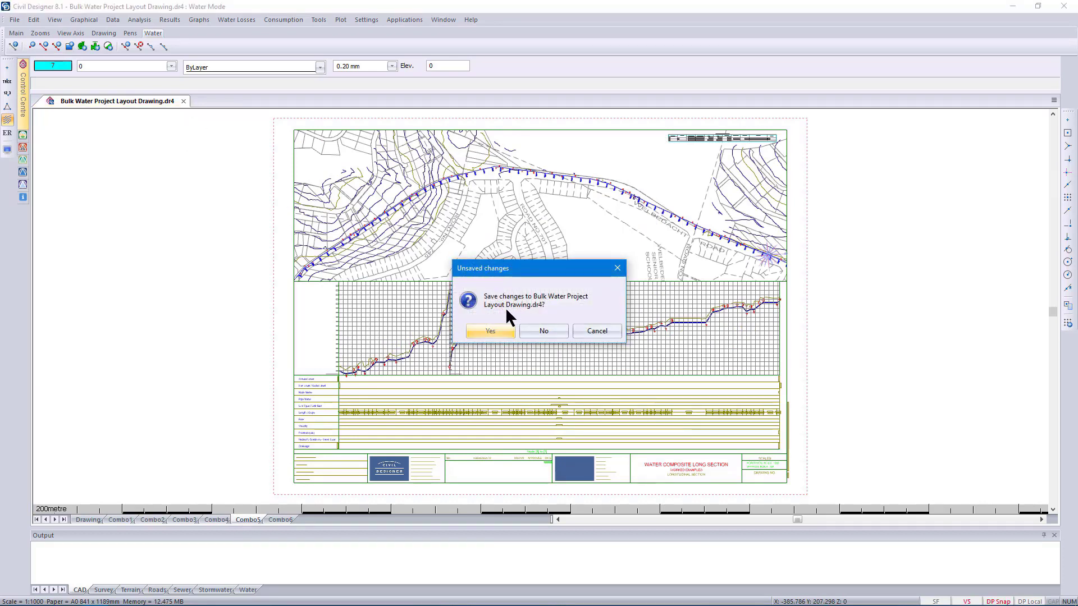
left_click(488, 332)
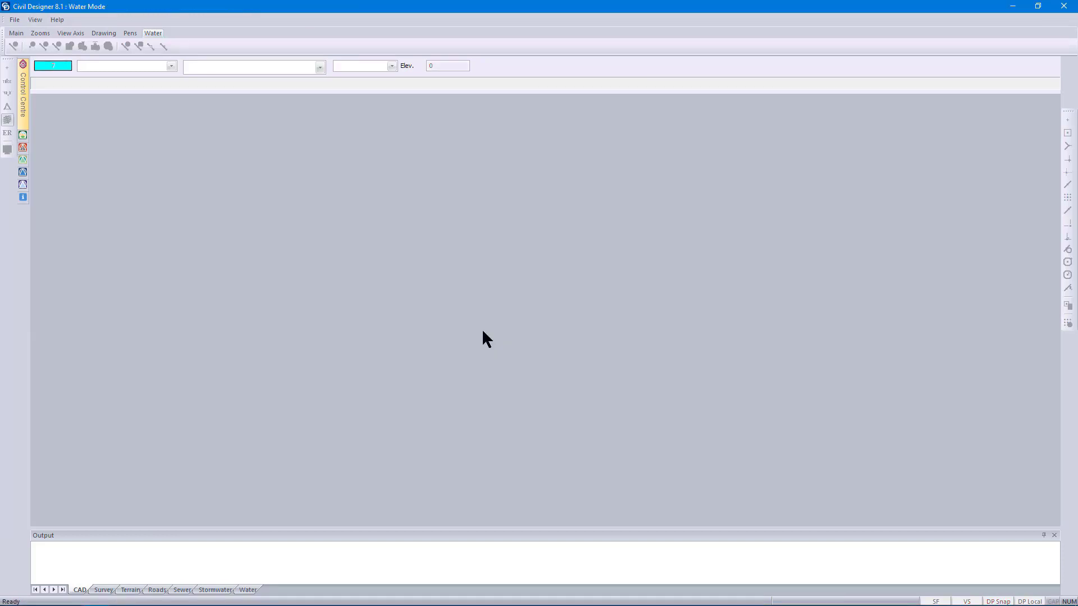
left_click(15, 19)
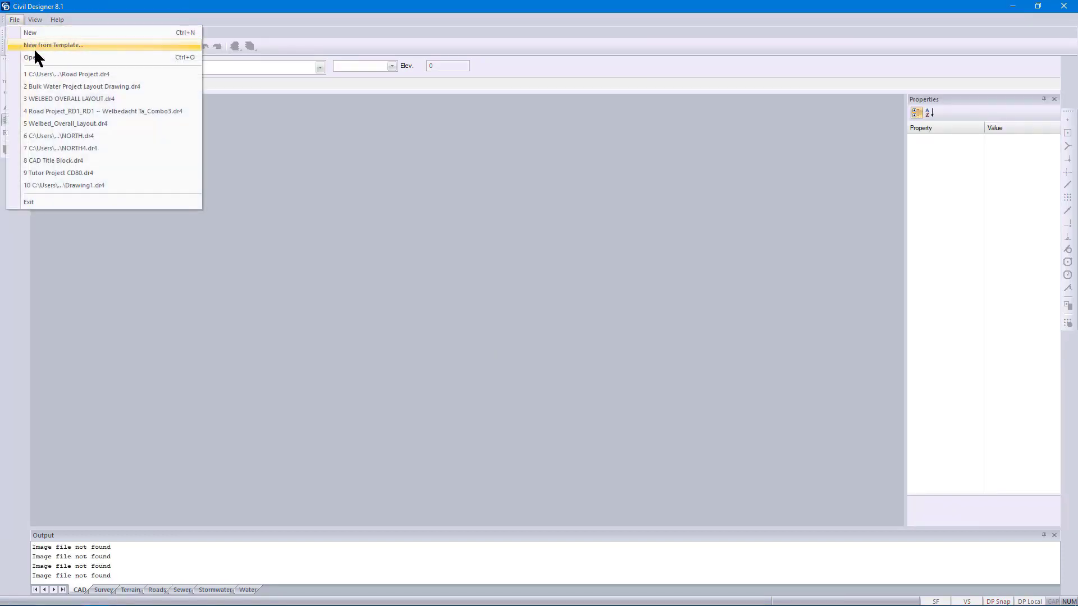
left_click(35, 54)
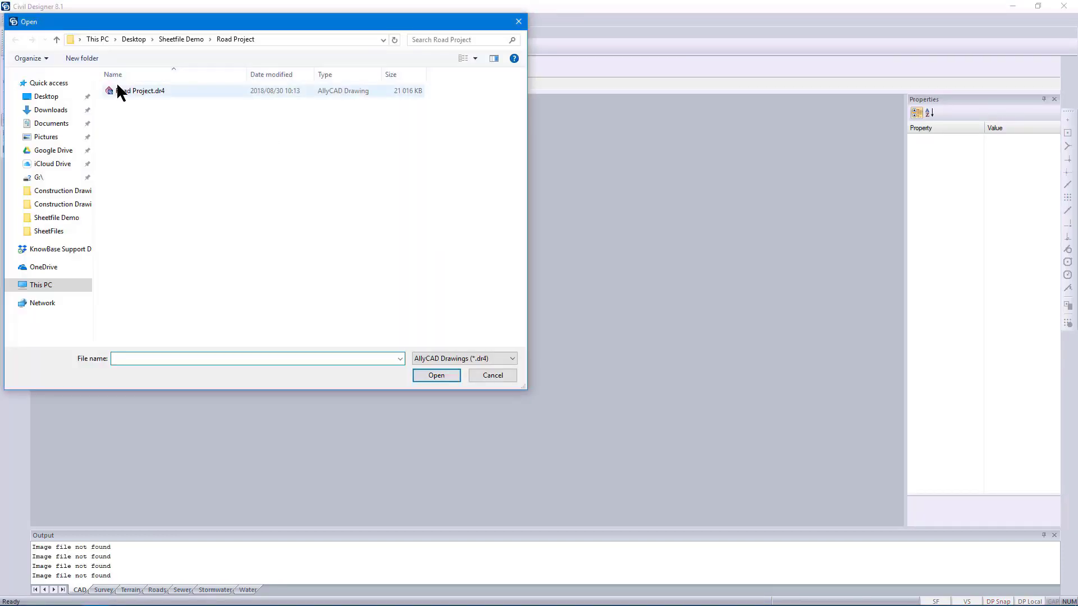
left_click(115, 88)
left_click(437, 375)
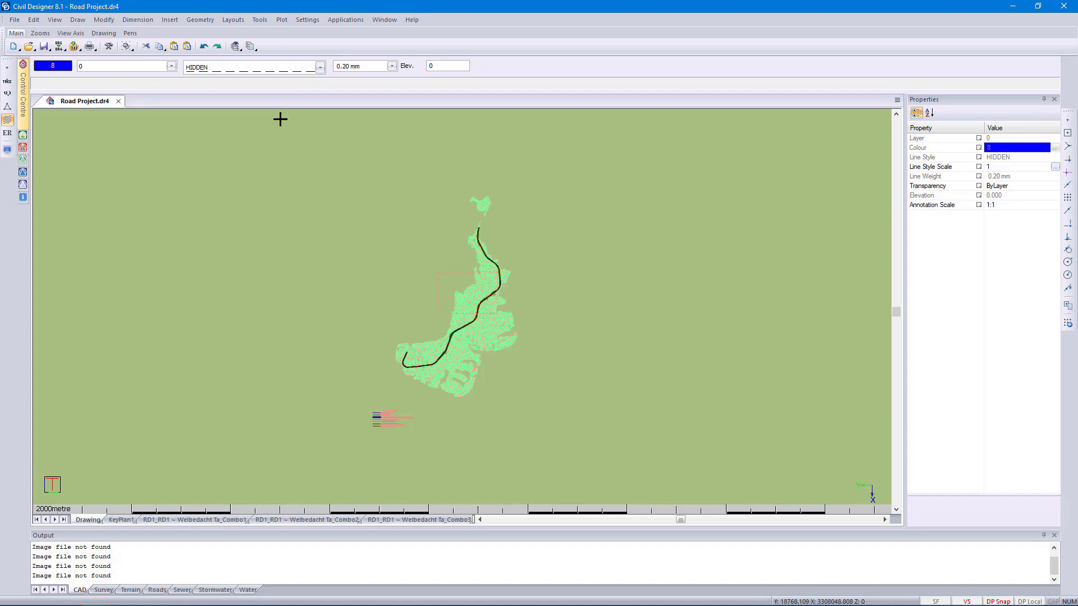
- Launch the sheet file editor and open Cad Plan with 2 plan regions.sht from the SheetFiles folder
left_click(343, 20)
left_click(372, 134)
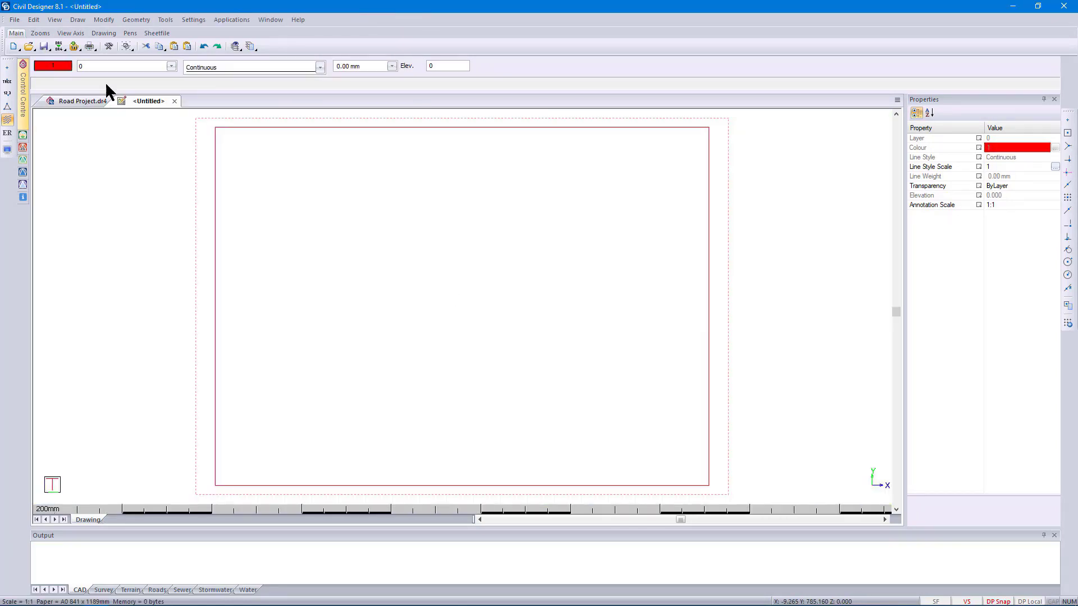
left_click(15, 20)
left_click(63, 44)
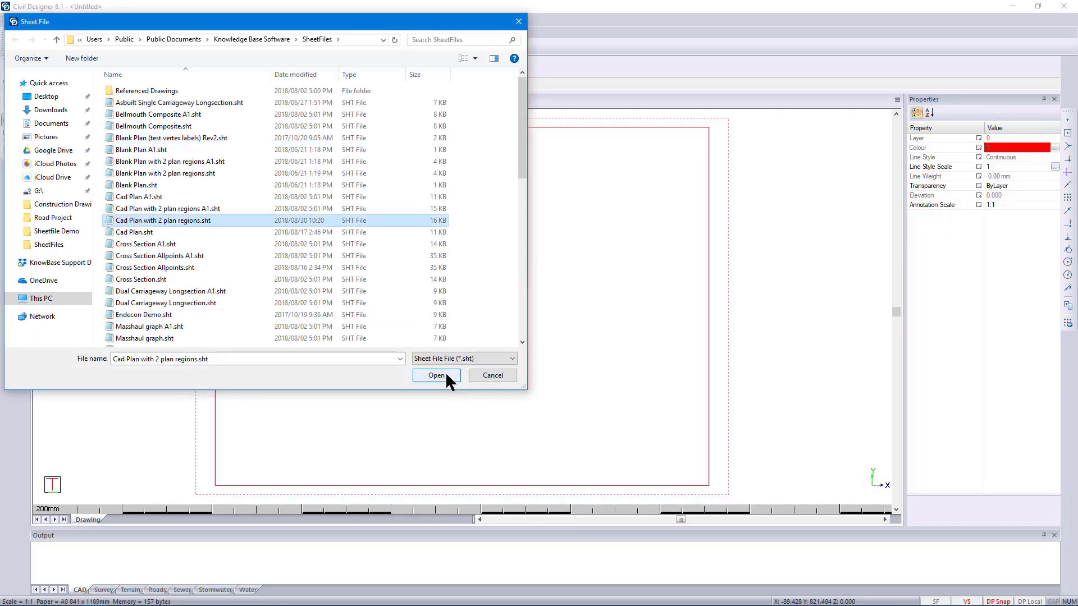
left_click(443, 376)
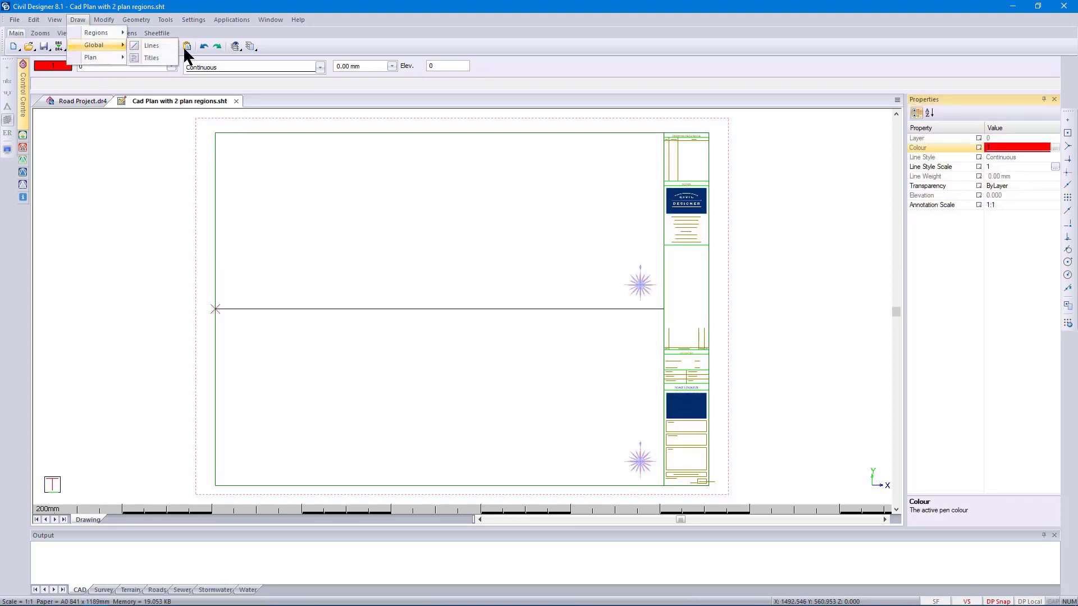
- Draw a global line about 1000 mm long along the boundary between the two plan regions, ending at the title block edge
left_click(166, 44)
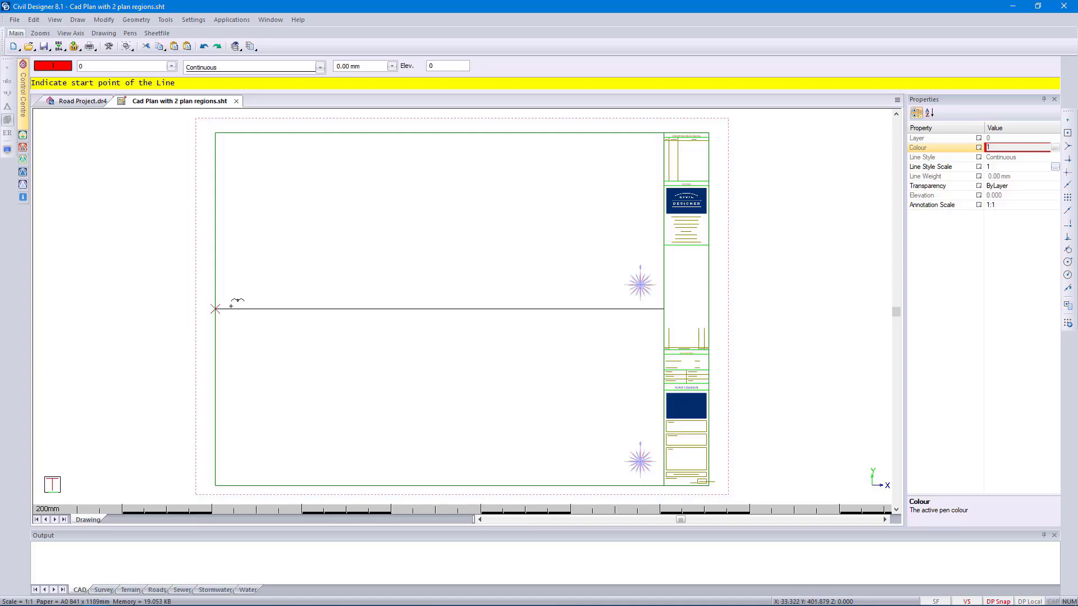
left_click(230, 306)
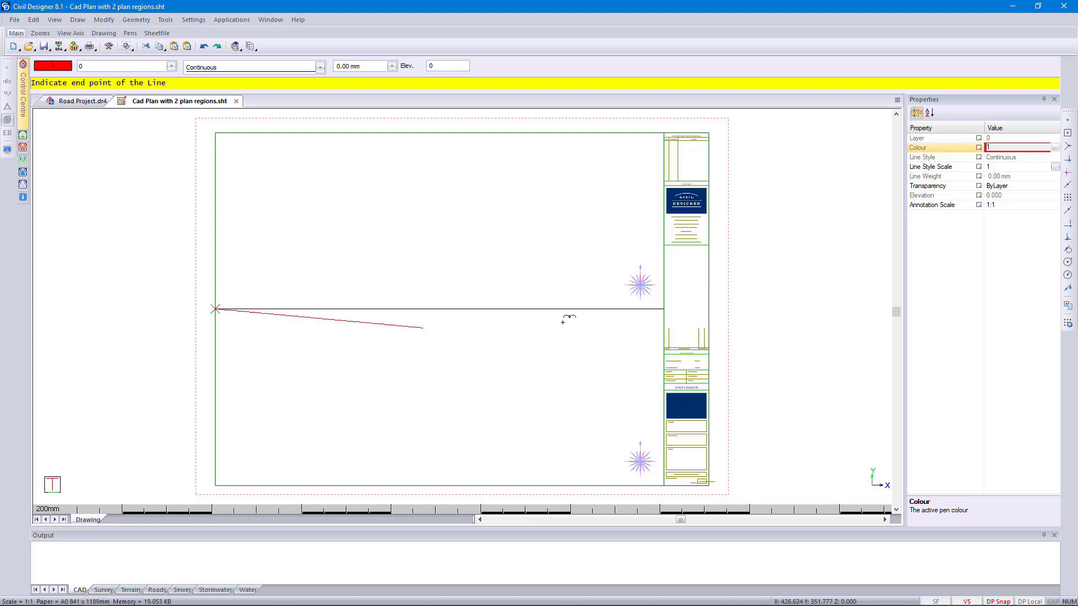
left_click(661, 306)
key("Escape")
- Select only the Global Line between the two plan regions and set its colour to green pen 5
scroll(662, 306, "up", 3)
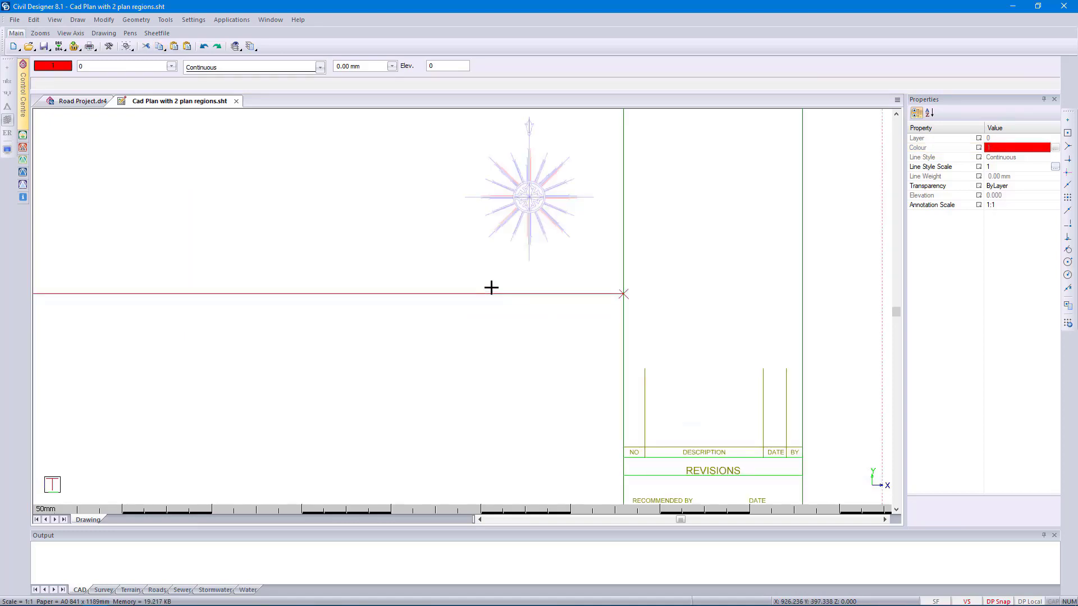
left_click_drag(491, 288, 450, 315)
left_click(990, 111)
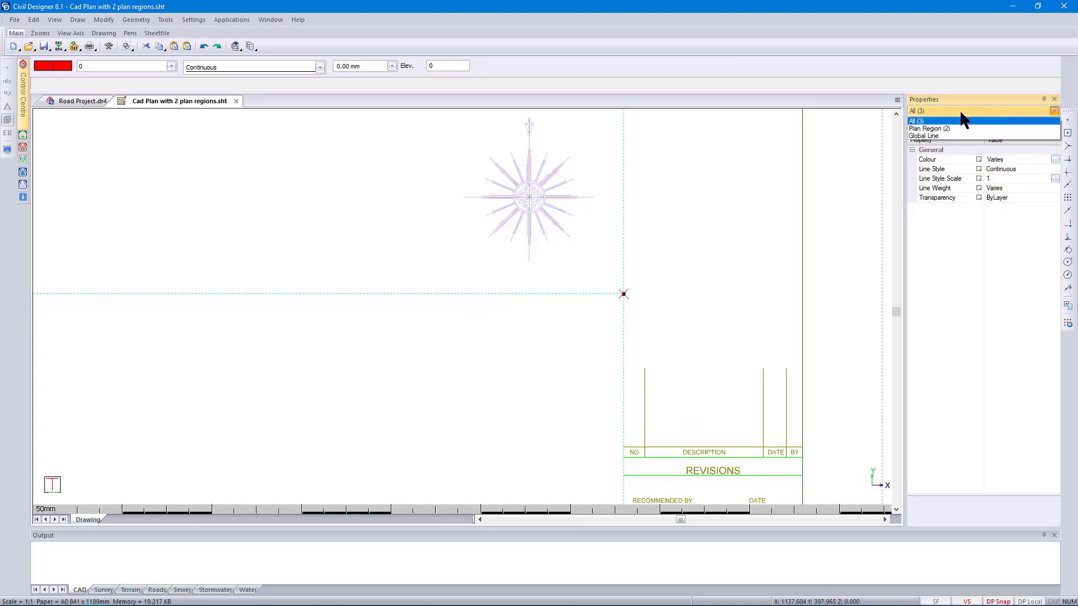
left_click(956, 126)
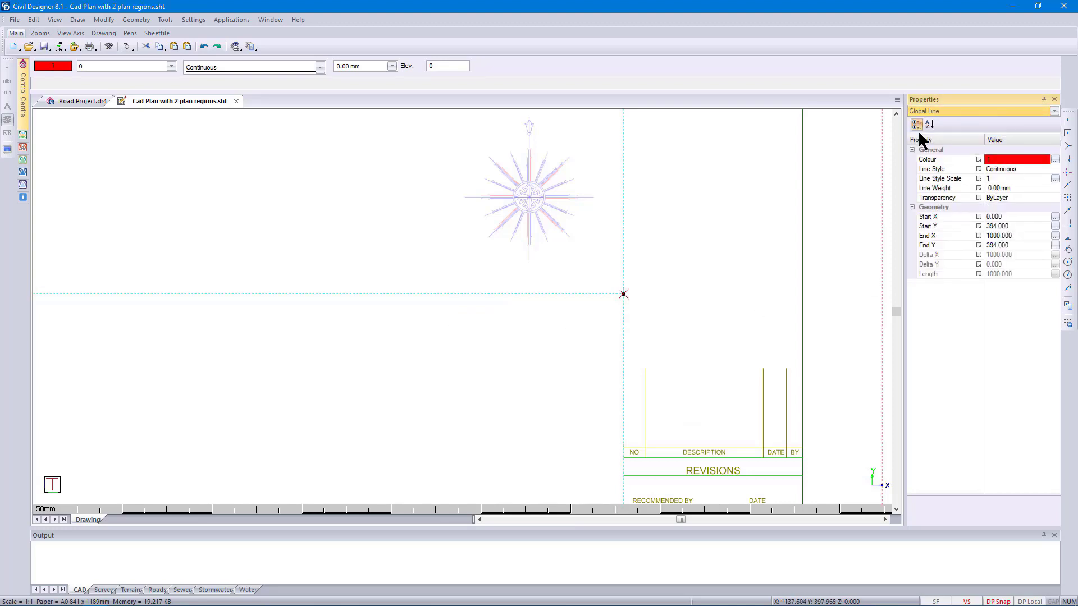
left_click(1056, 160)
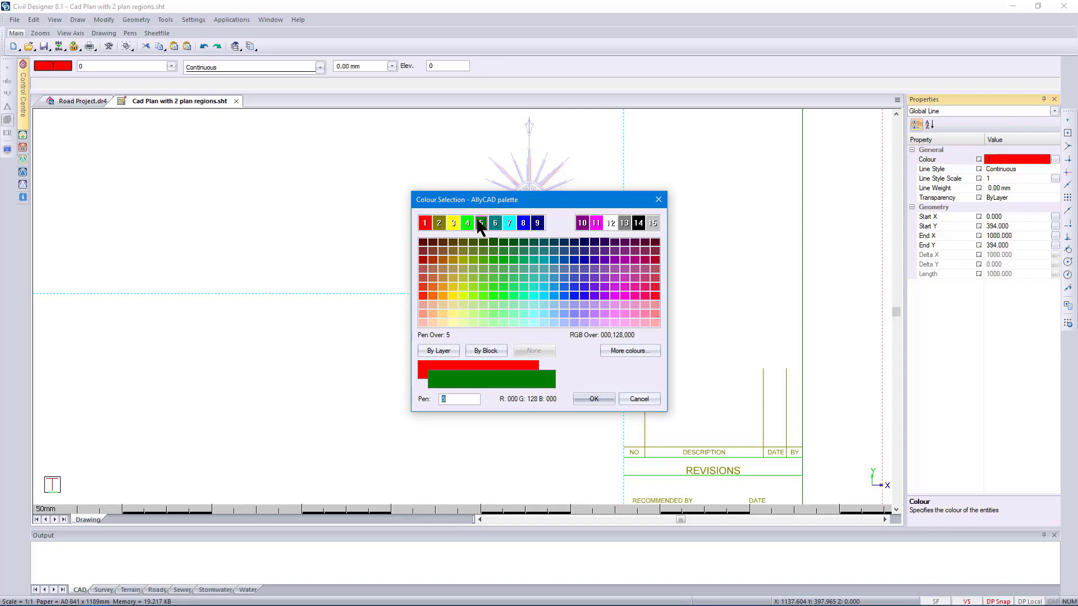
left_click(594, 399)
scroll(462, 307, "down", 5)
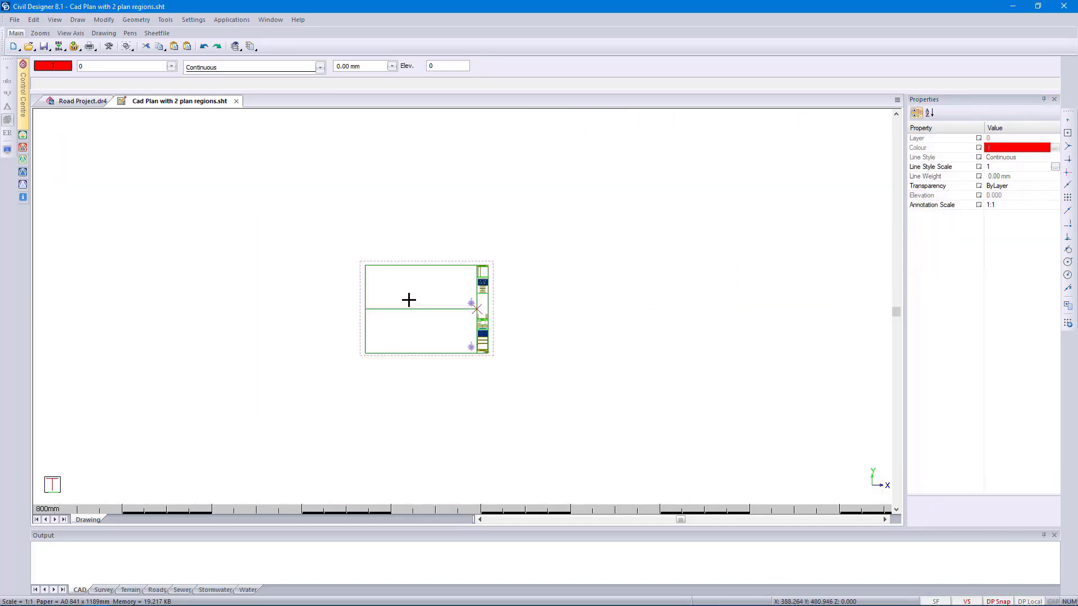
scroll(508, 298, "up", 2)
scroll(534, 305, "up", 2)
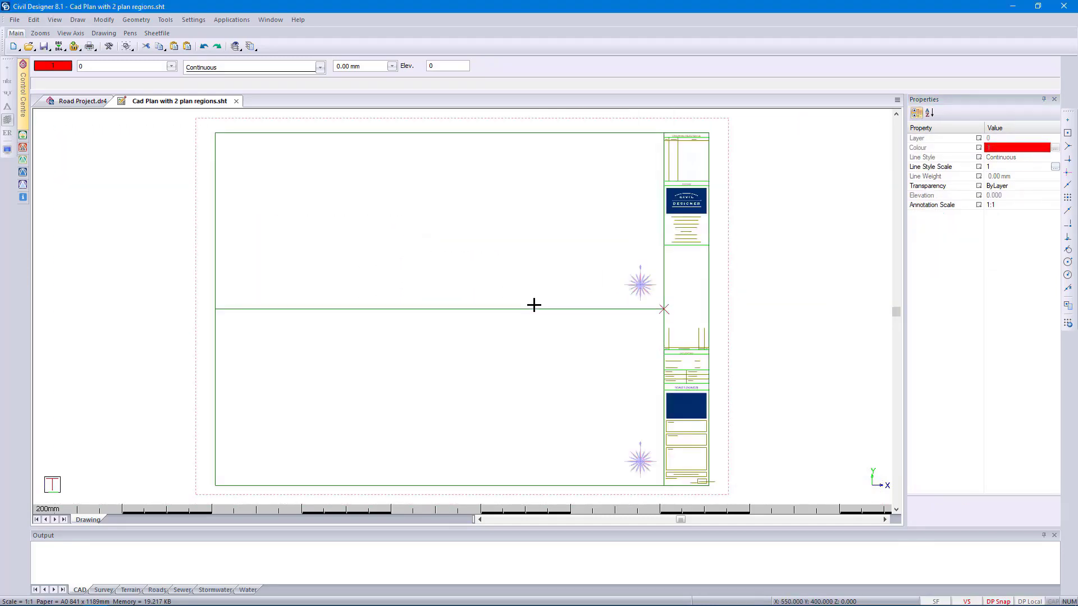
- Close the Cad Plan with 2 plan regions.sht sheet file and return to the Road Project drawing
left_click(15, 20)
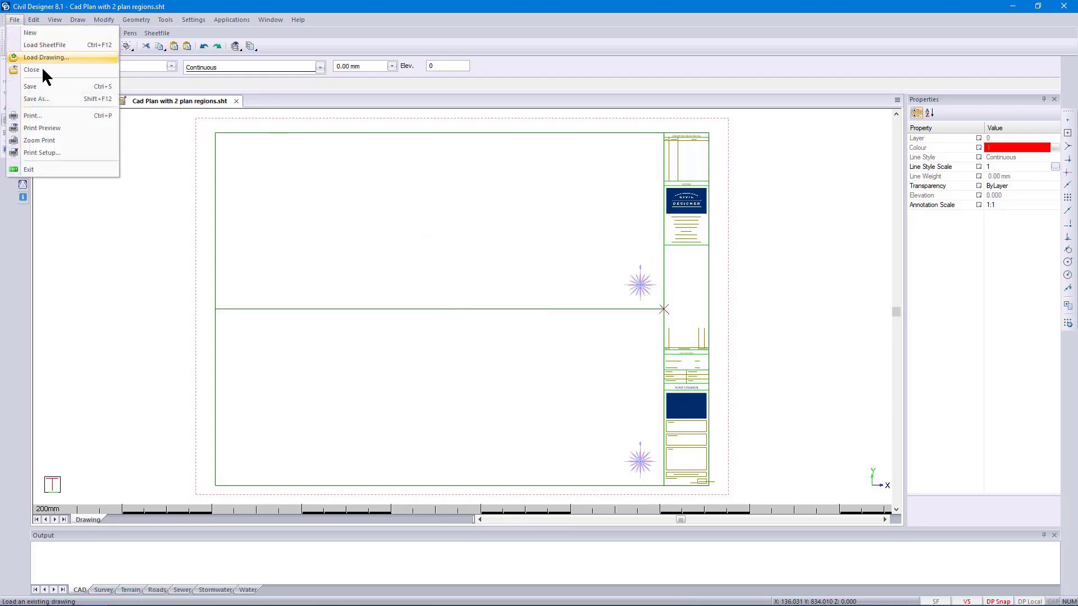
left_click(393, 224)
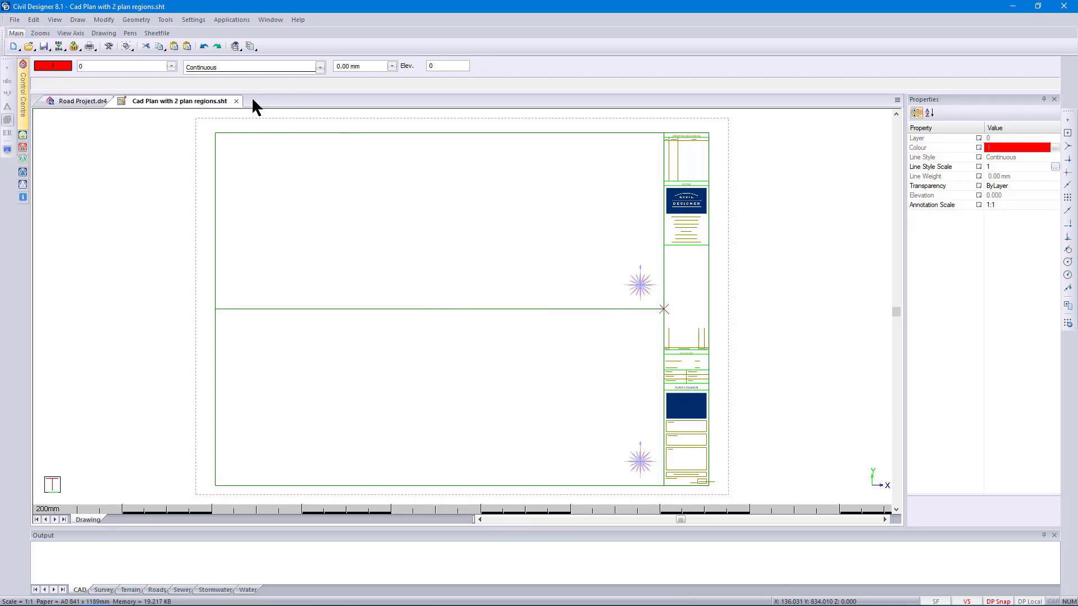
left_click(235, 101)
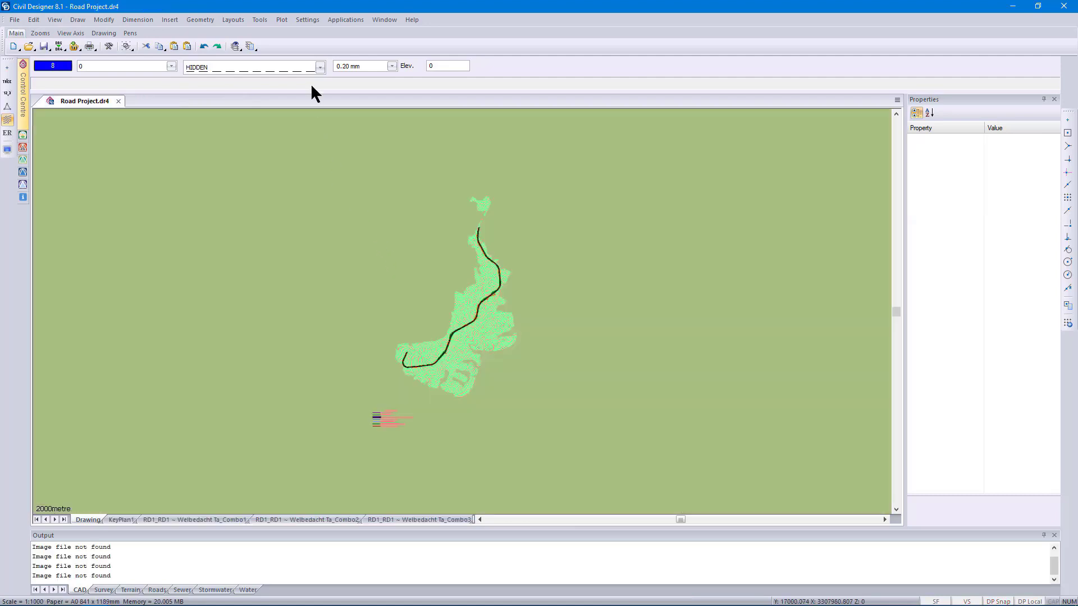
- Start generating plan plots with Cad Plan with 2 plan regions.sht as the sheet file, and continue to the plan setup
left_click(282, 20)
left_click(303, 32)
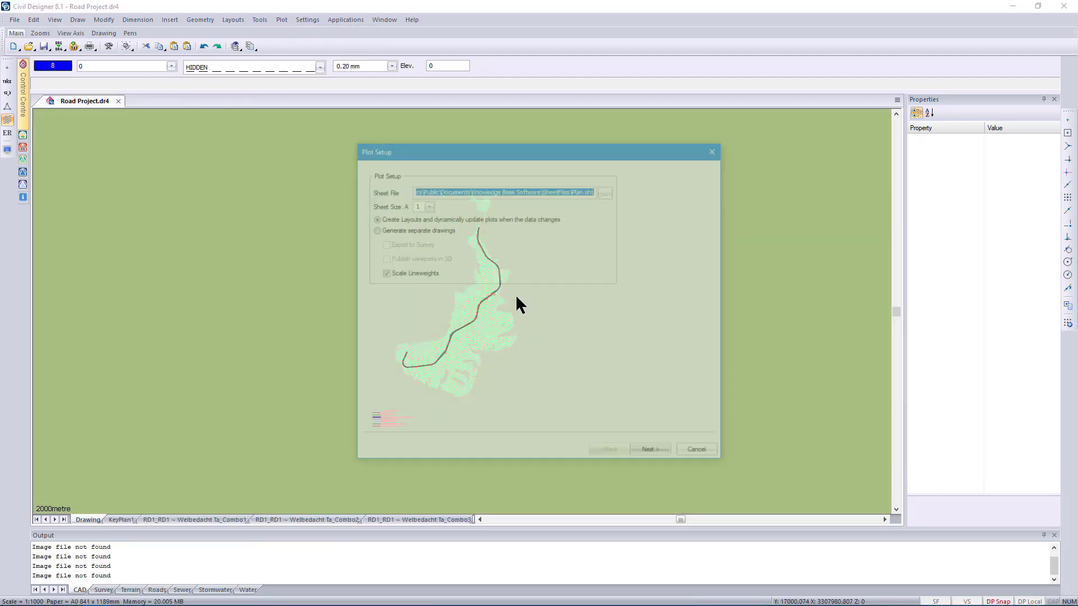
left_click(608, 191)
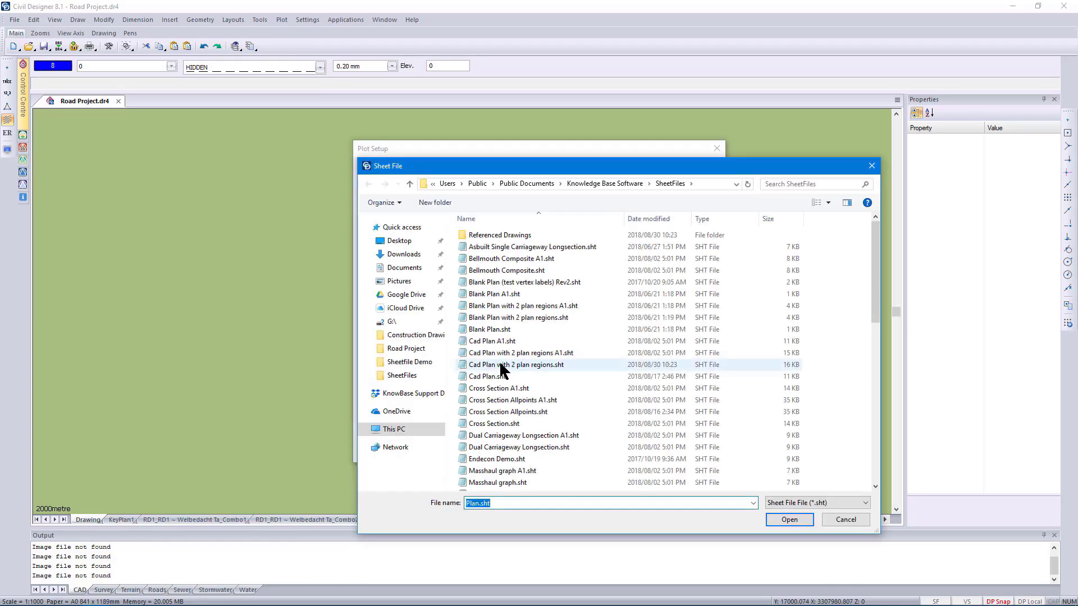
left_click(505, 365)
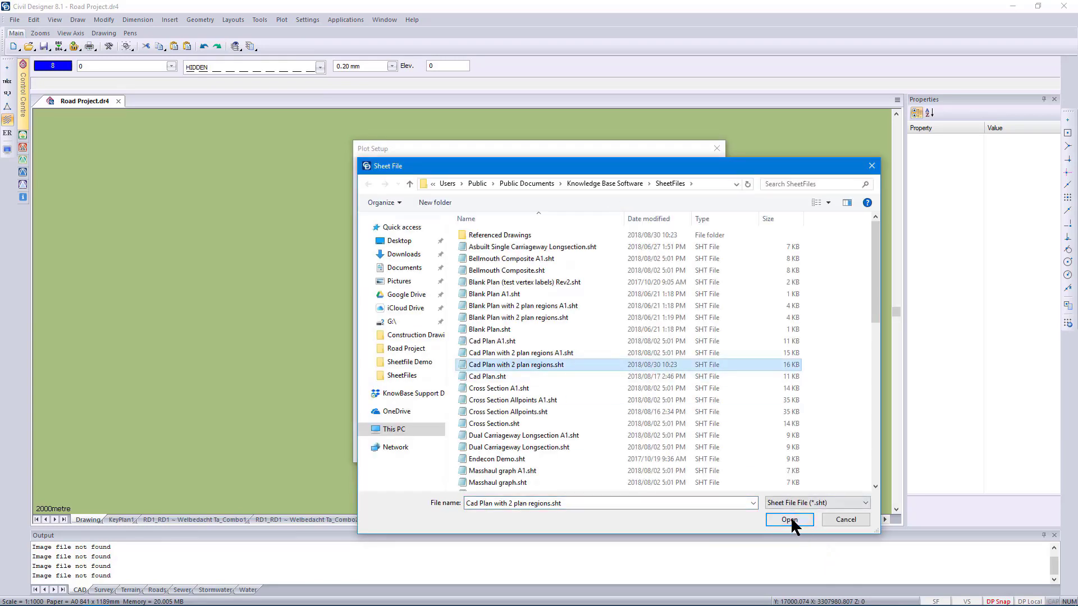
left_click(790, 517)
left_click(658, 456)
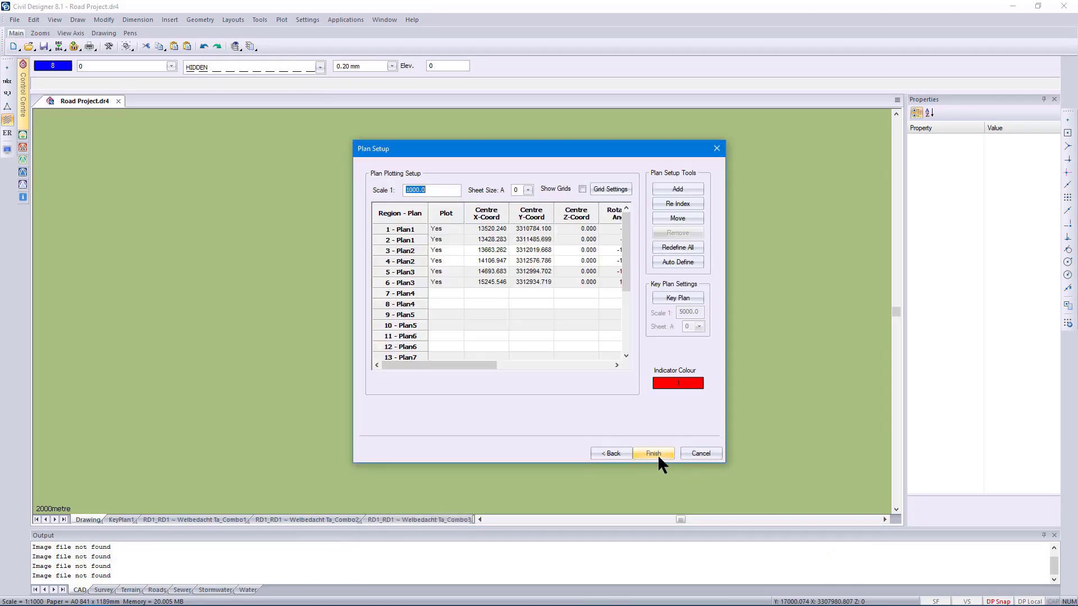
- Delete all existing plan plots with Redefine All, and leave the placement of a new plot without adding one
left_click(694, 248)
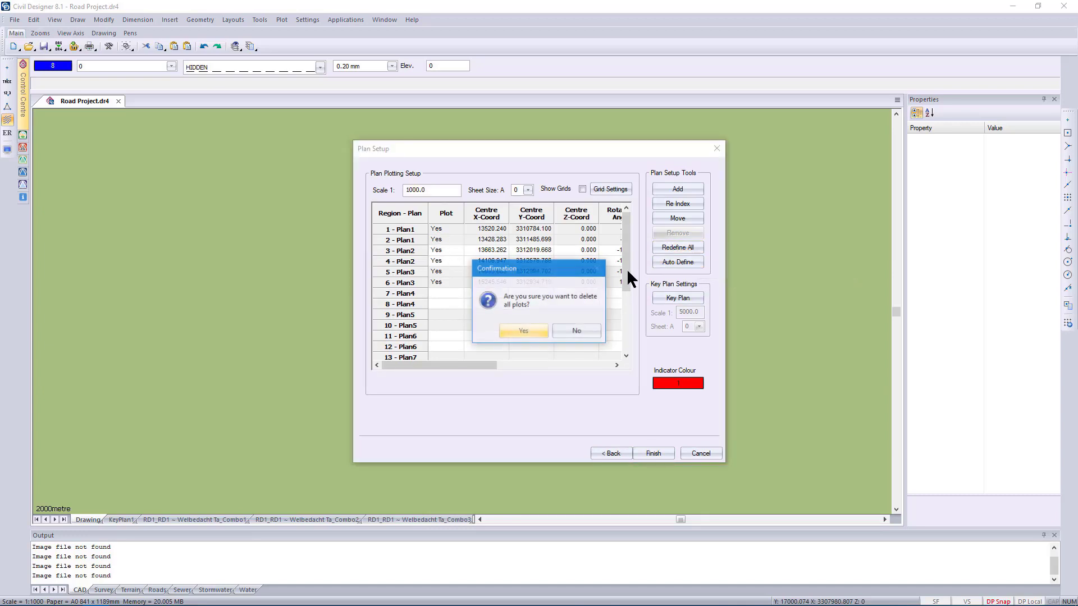
left_click(532, 334)
right_click(510, 305)
left_click(525, 310)
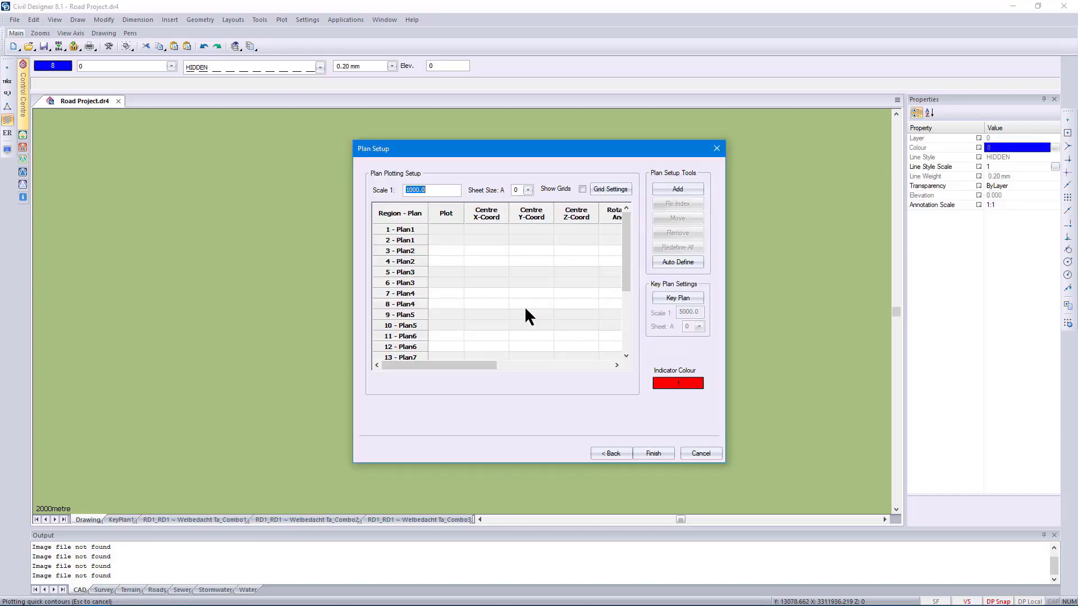
- Auto-define the plan plots along the alignment and generate the plan layouts with two regions per sheet
left_click(676, 262)
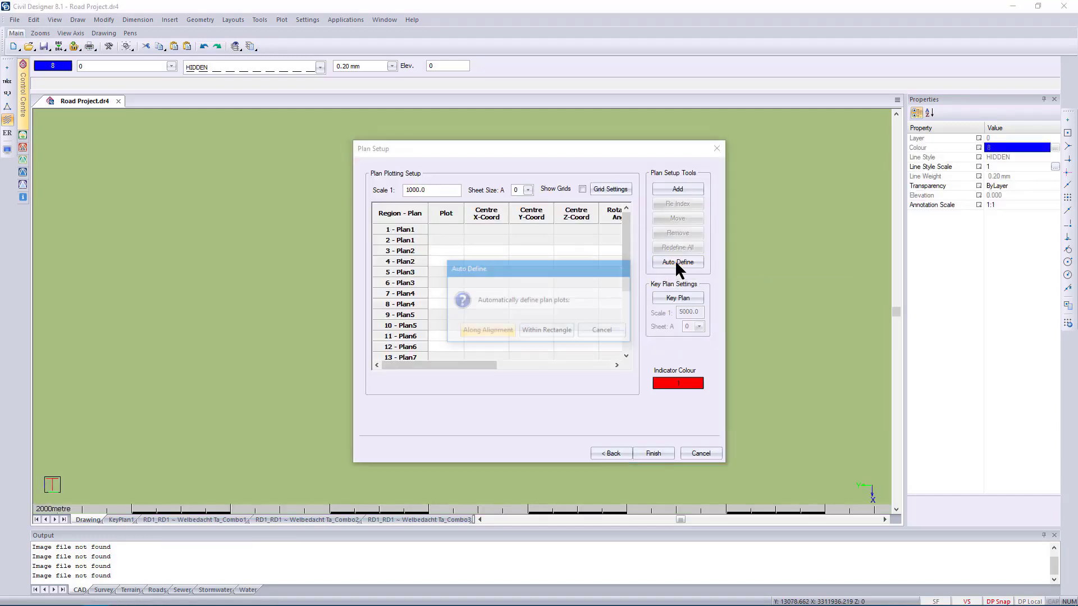
left_click(484, 331)
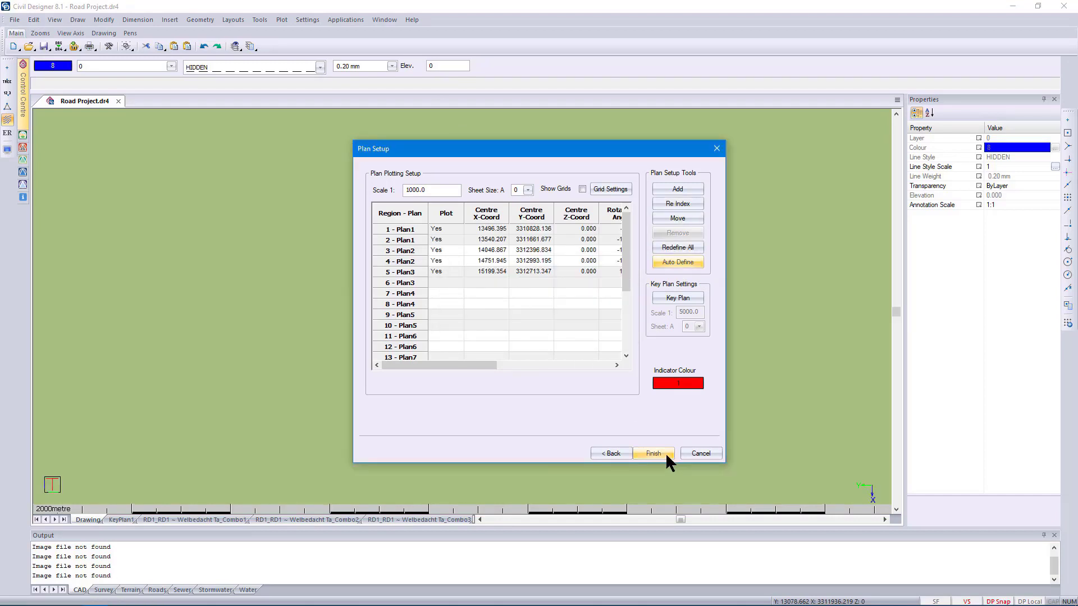
left_click(665, 453)
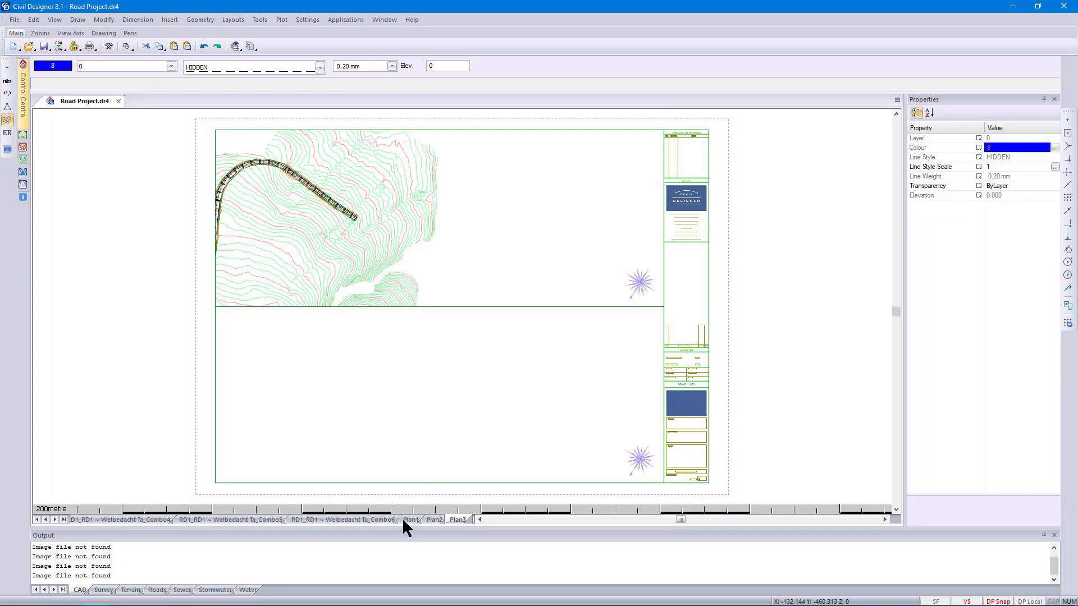
- Look through the generated Plan2 and Plan3 layouts to examine how the road fills the two plan regions
left_click(433, 520)
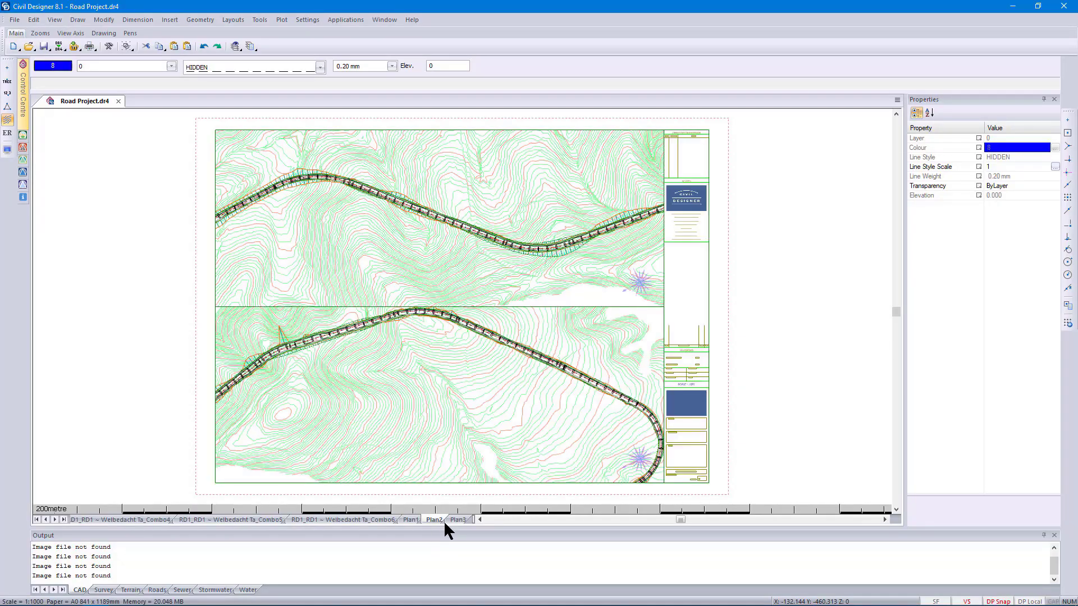
left_click(458, 520)
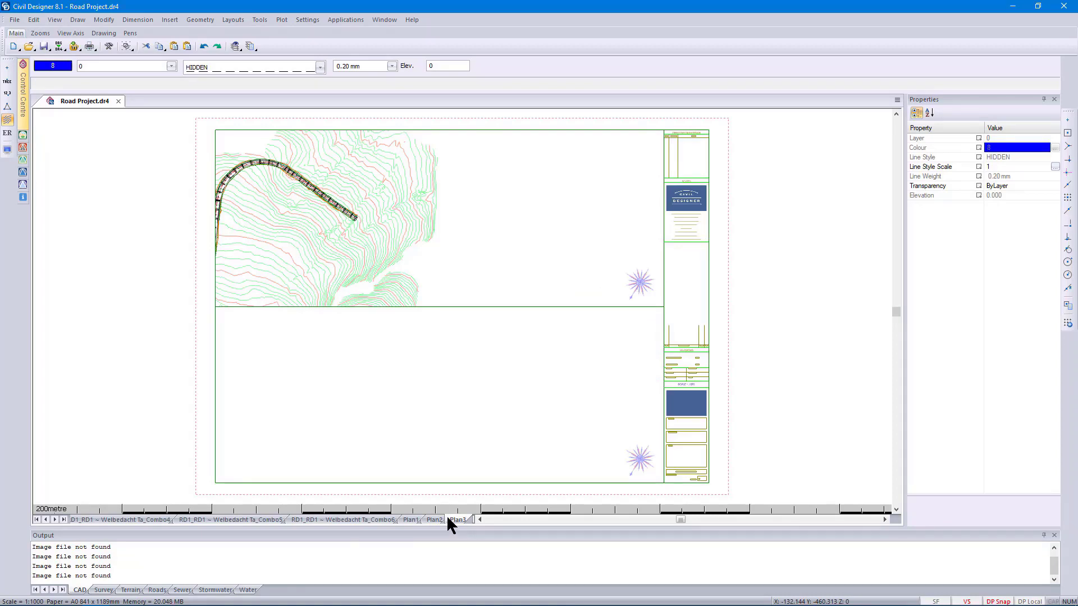
left_click(433, 520)
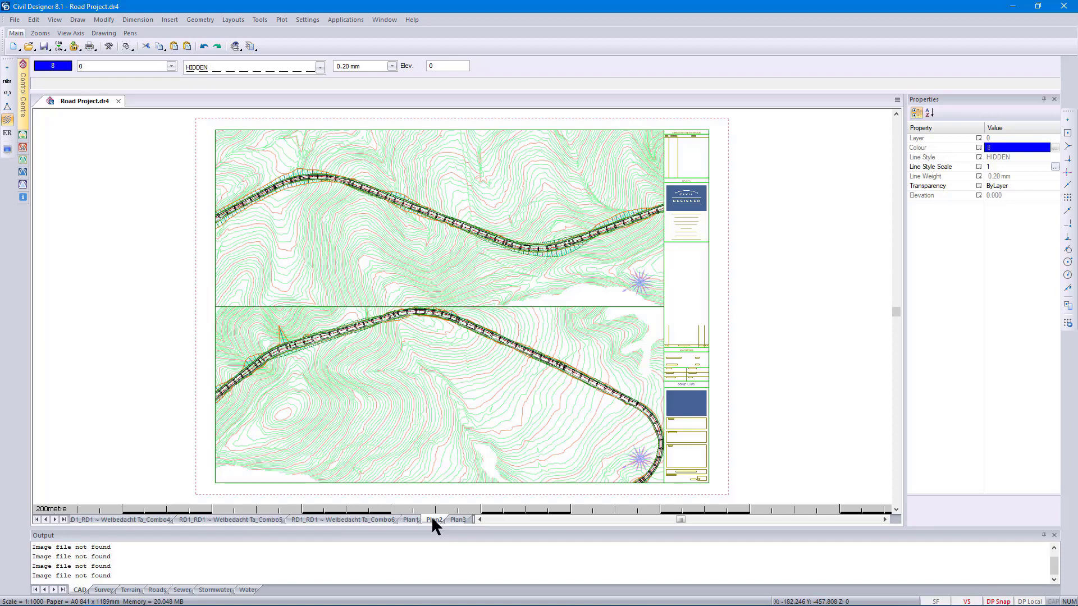
- Close Road Project.dr4 with its changes saved, and reopen it from the Road Project folder
left_click(116, 101)
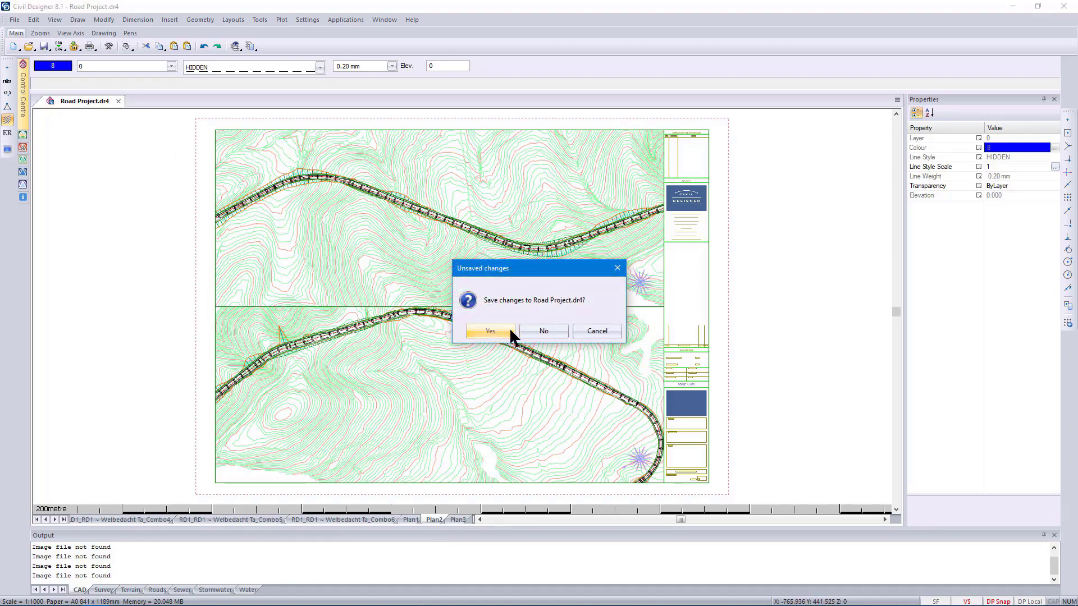
left_click(509, 331)
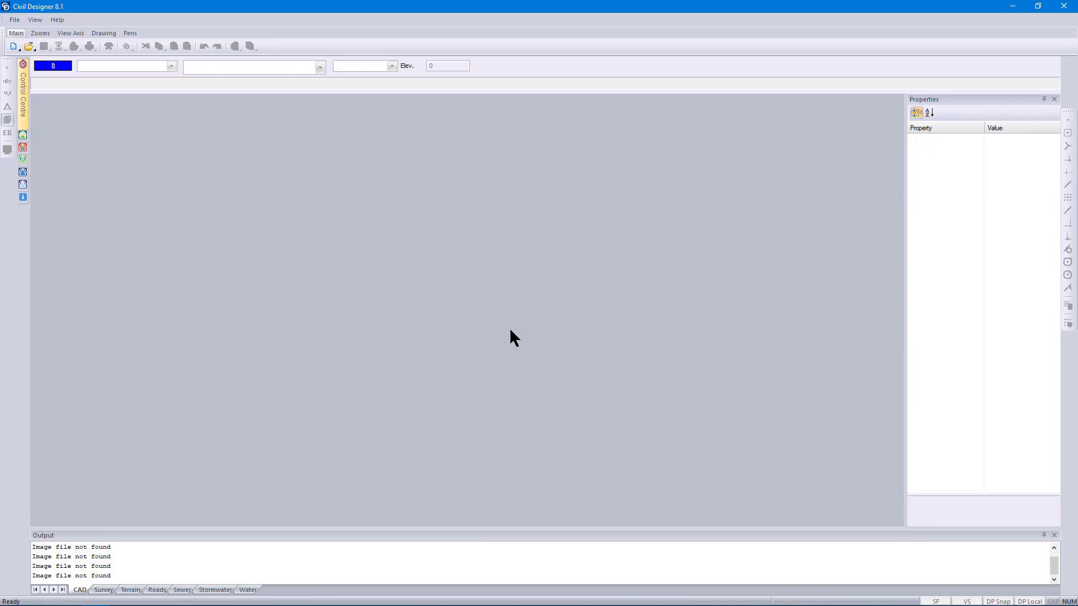
left_click(15, 19)
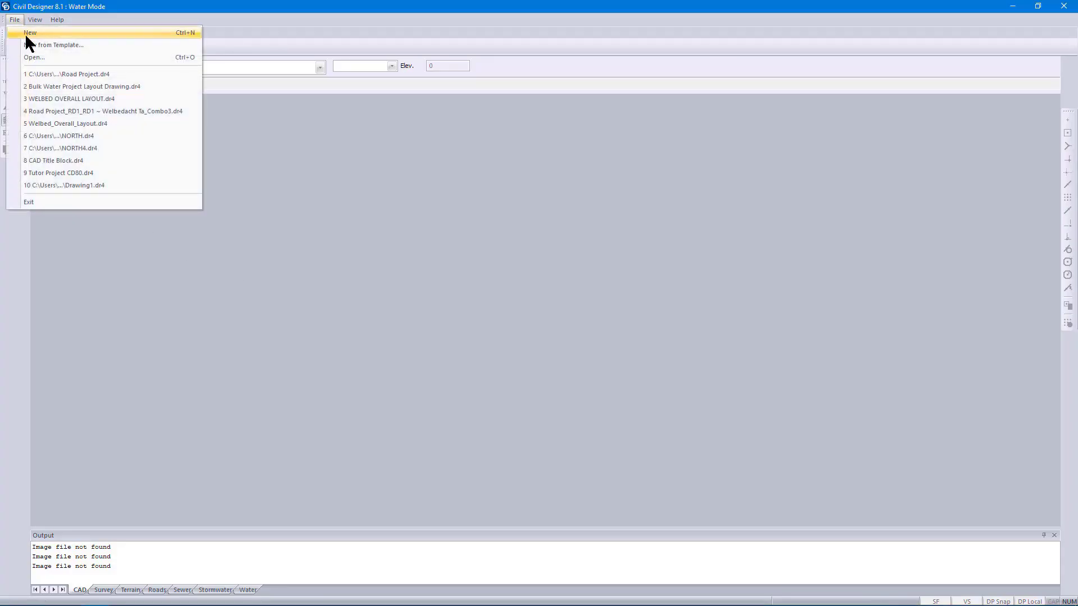
left_click(35, 52)
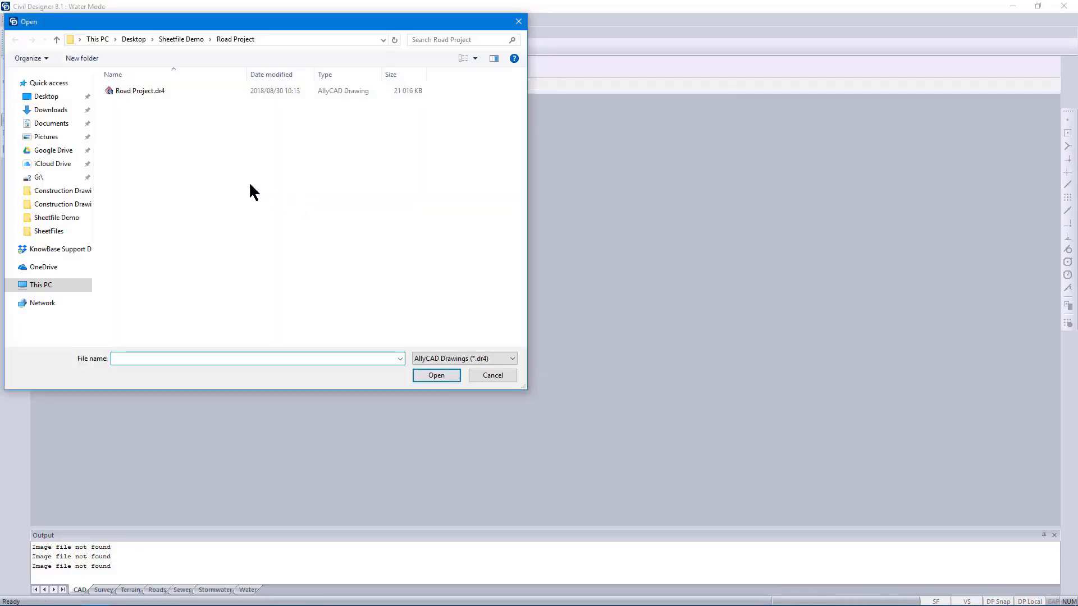
left_click(134, 92)
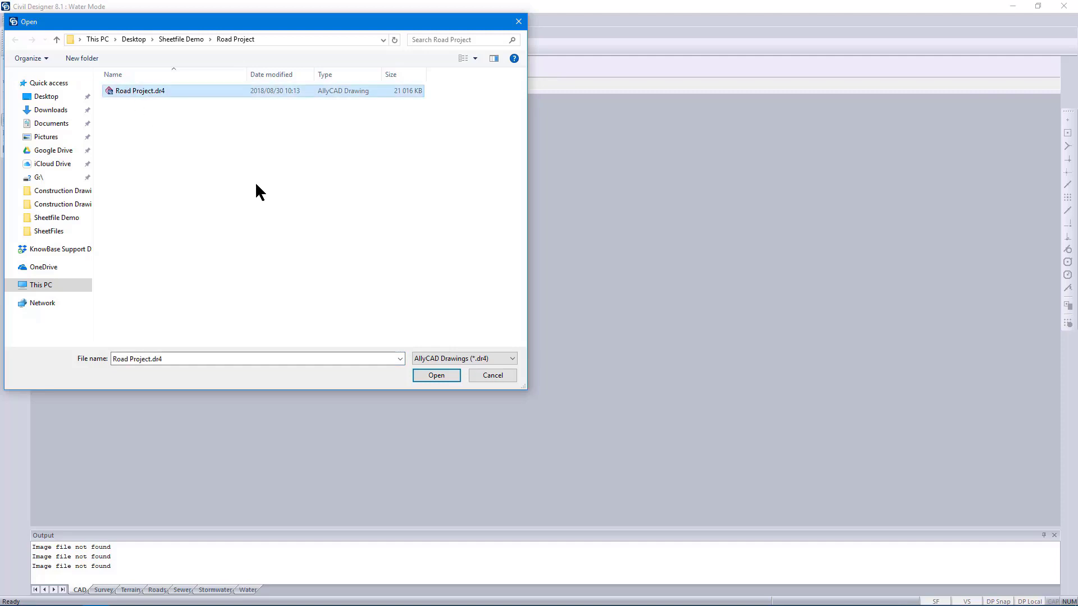
left_click(455, 375)
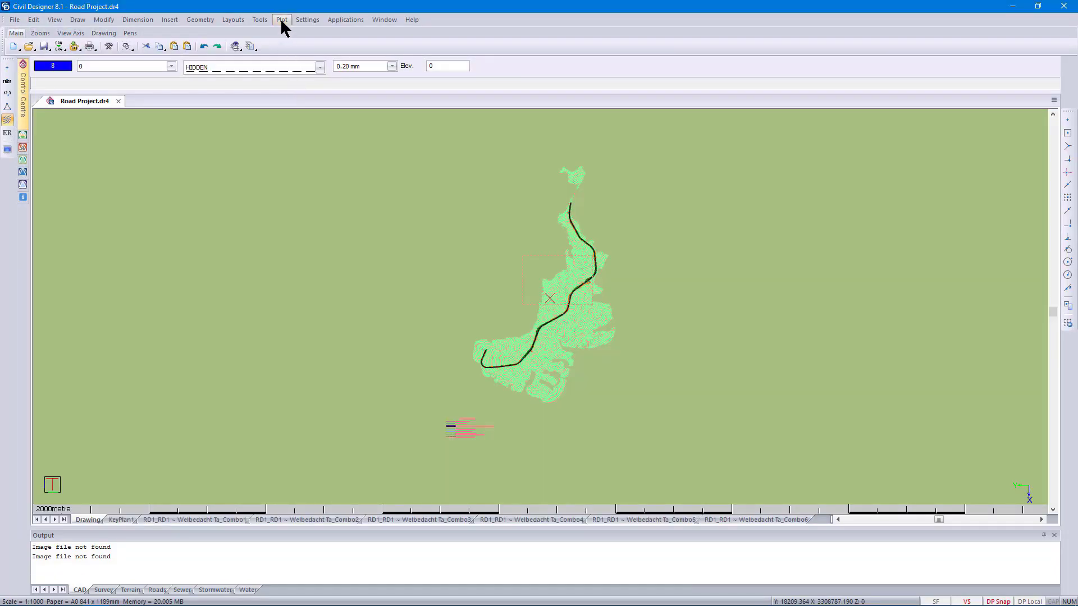
- Start publishing the key plan and all six composite layouts, saving them as new drawings instead of printing
left_click(281, 19)
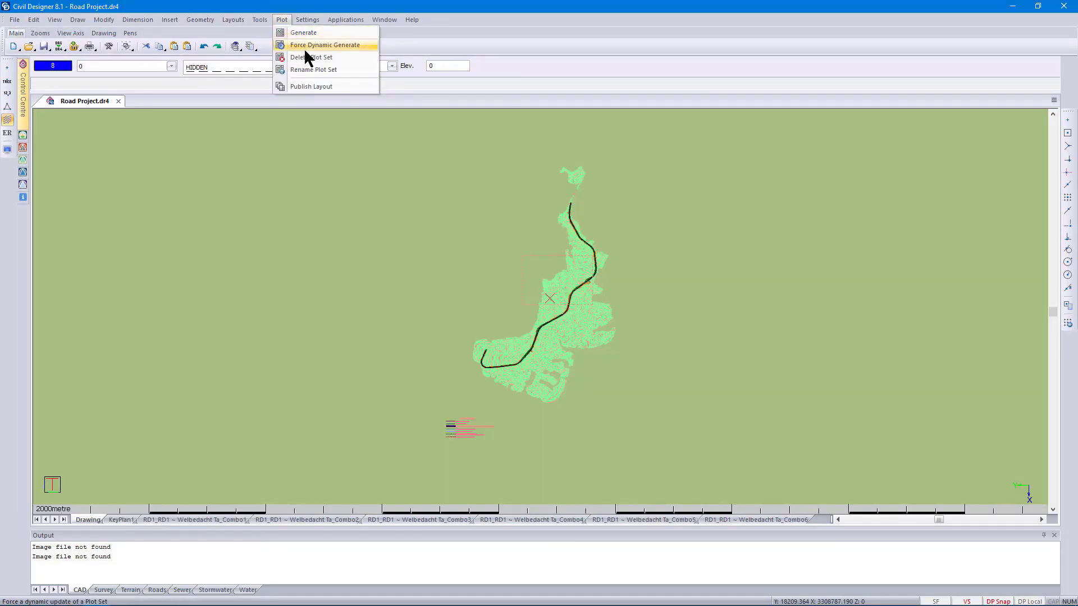
left_click(323, 86)
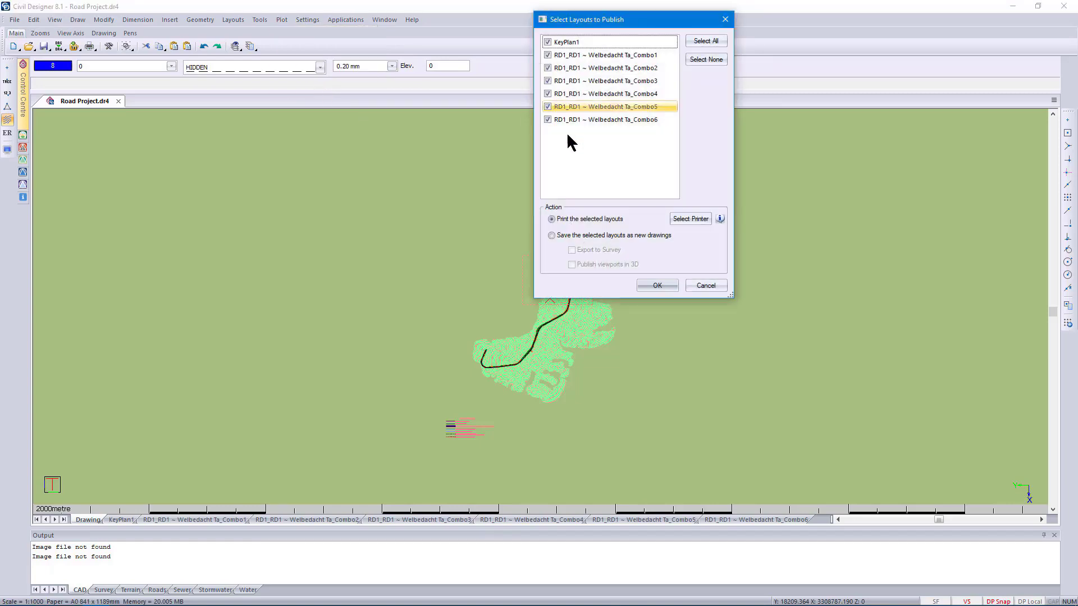
left_click(590, 236)
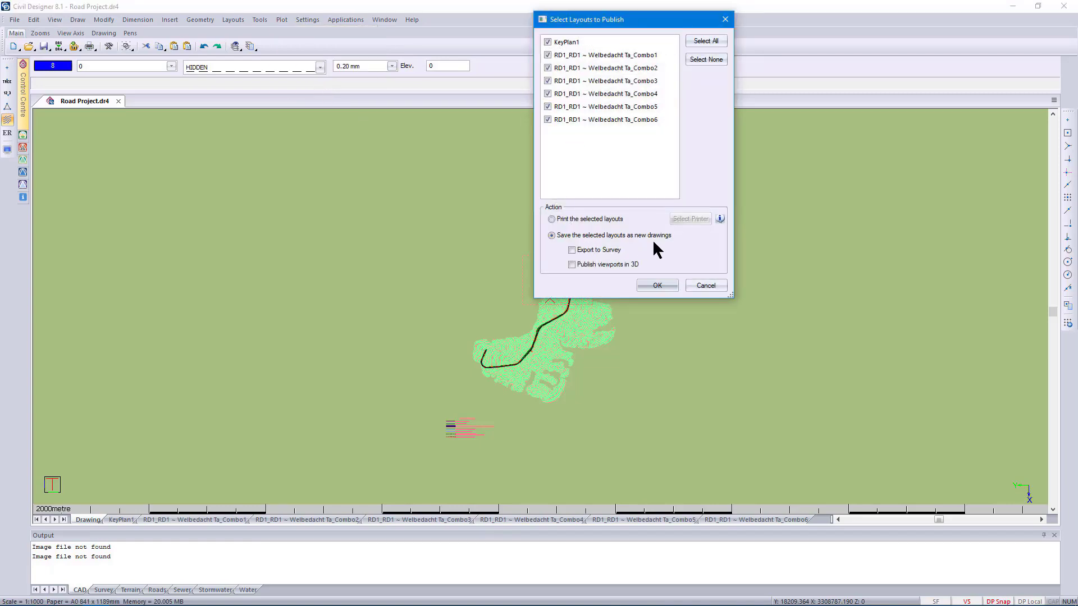
left_click(658, 286)
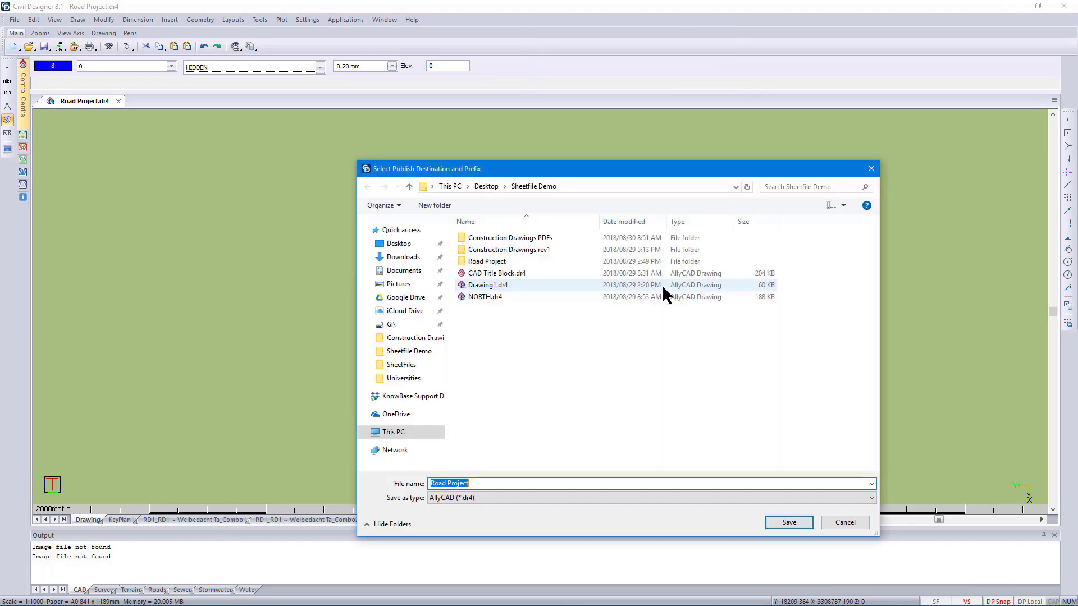
- Save the published layouts in the Construction Drawings rev1 folder with the prefix Road Project, as AllyCAD (*.dr4) drawings
left_click_drag(589, 170, 567, 91)
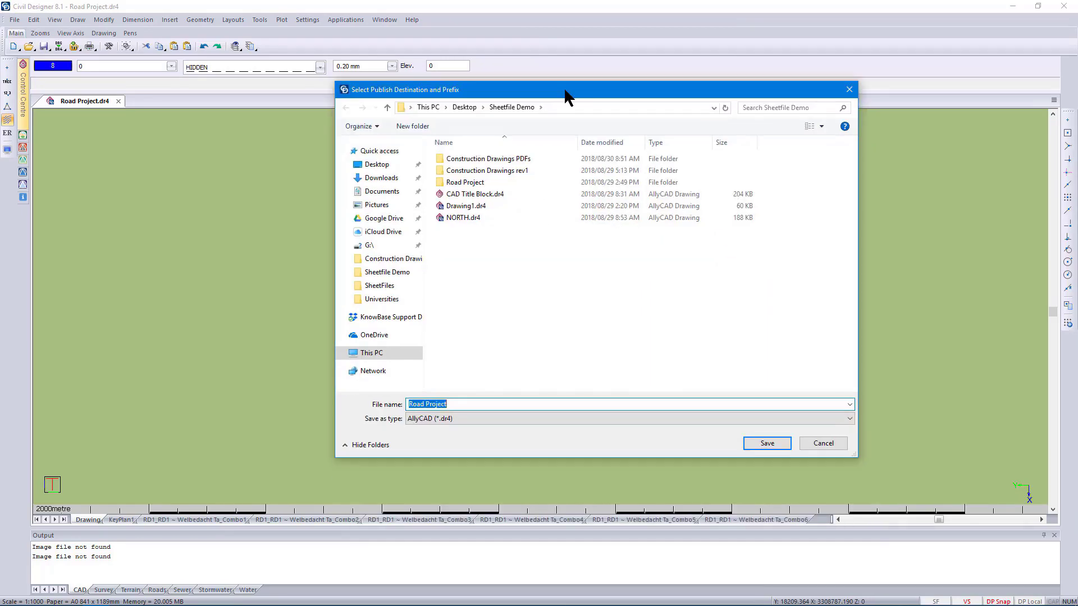
double_click(512, 170)
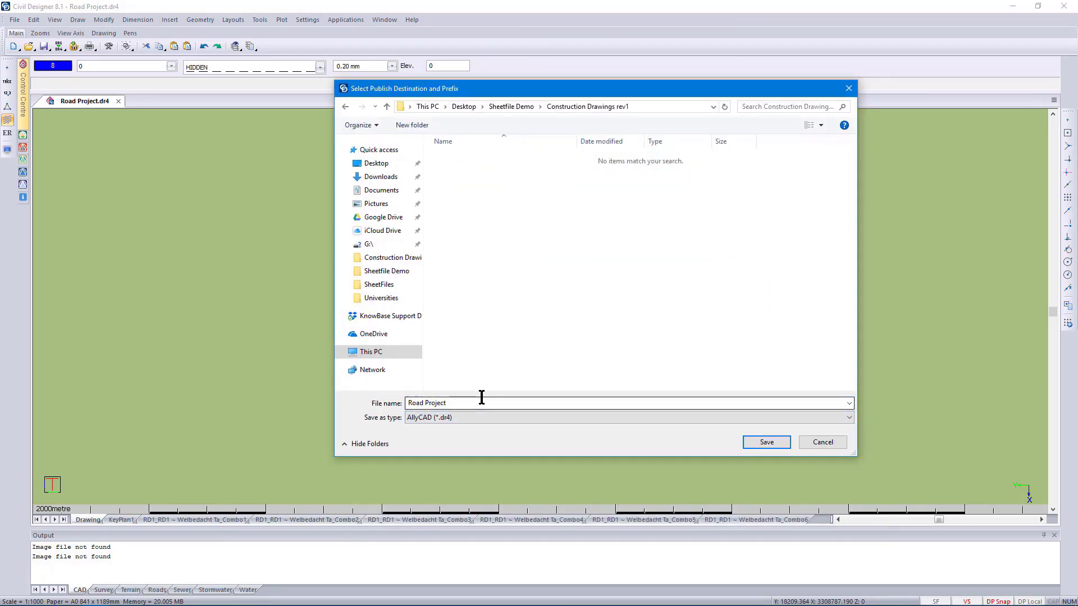
left_click(458, 419)
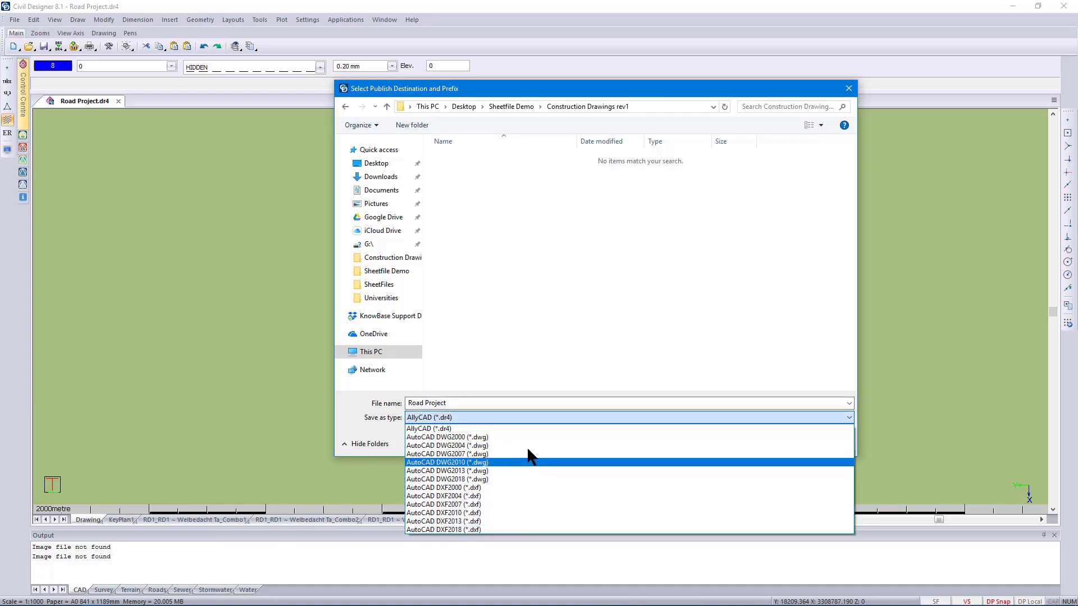
left_click(530, 429)
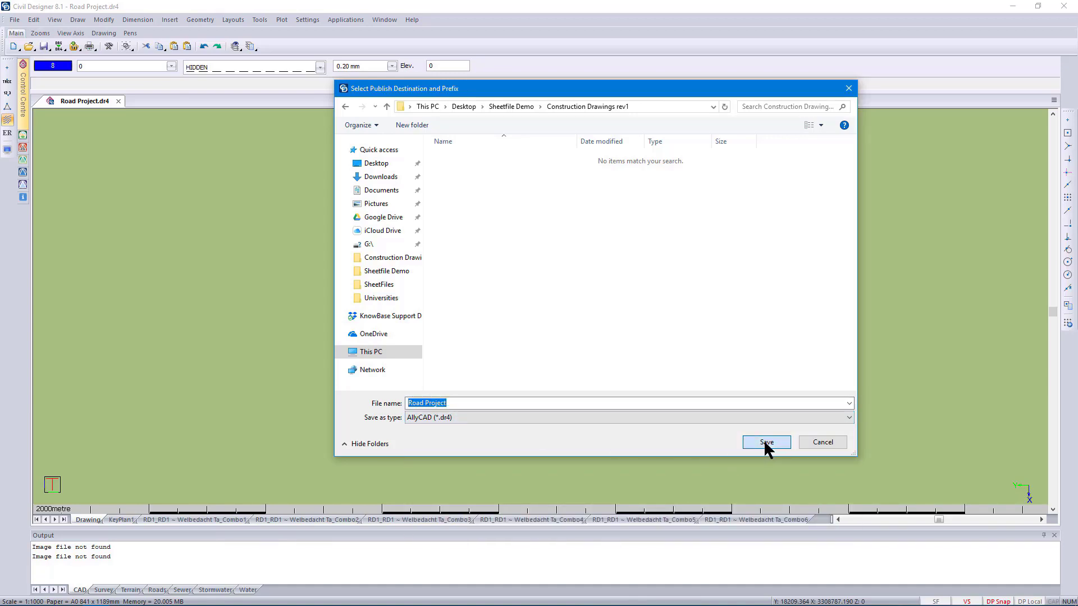
left_click(767, 443)
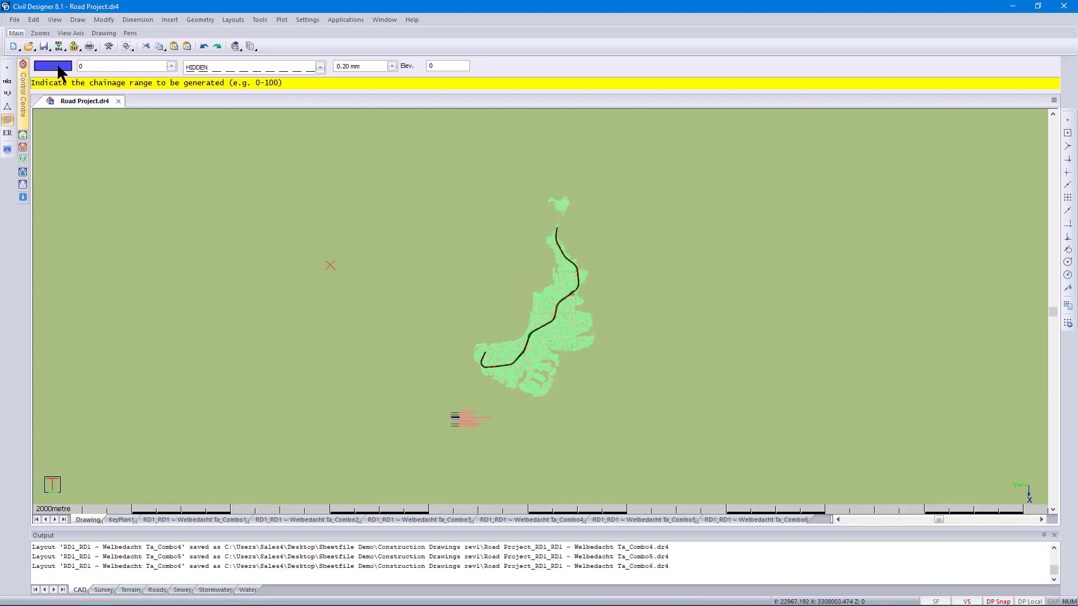
left_click(21, 24)
left_click(38, 58)
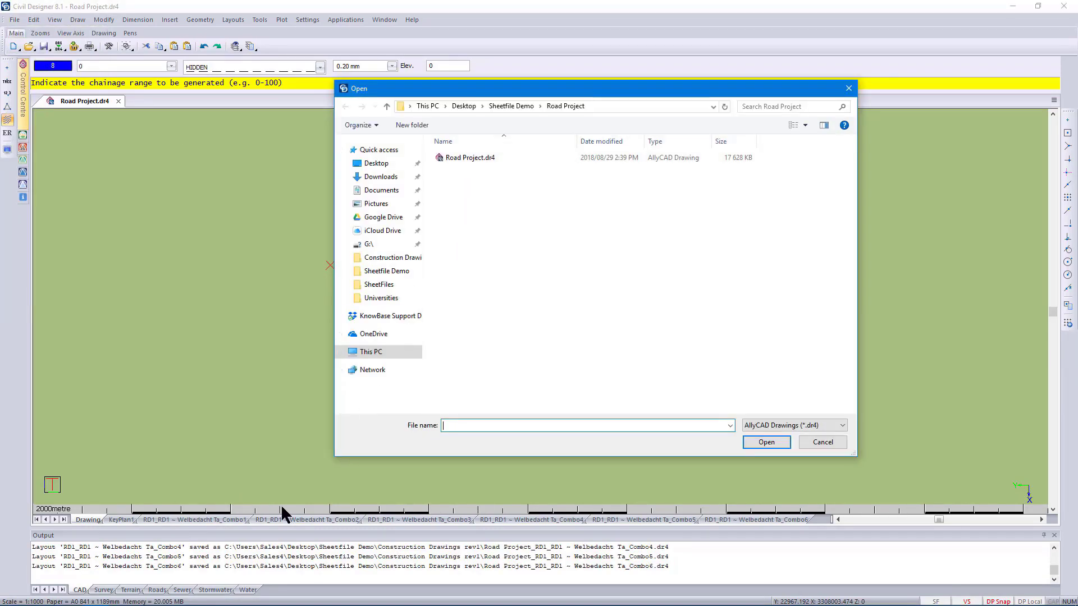
left_click(826, 442)
left_click(337, 520)
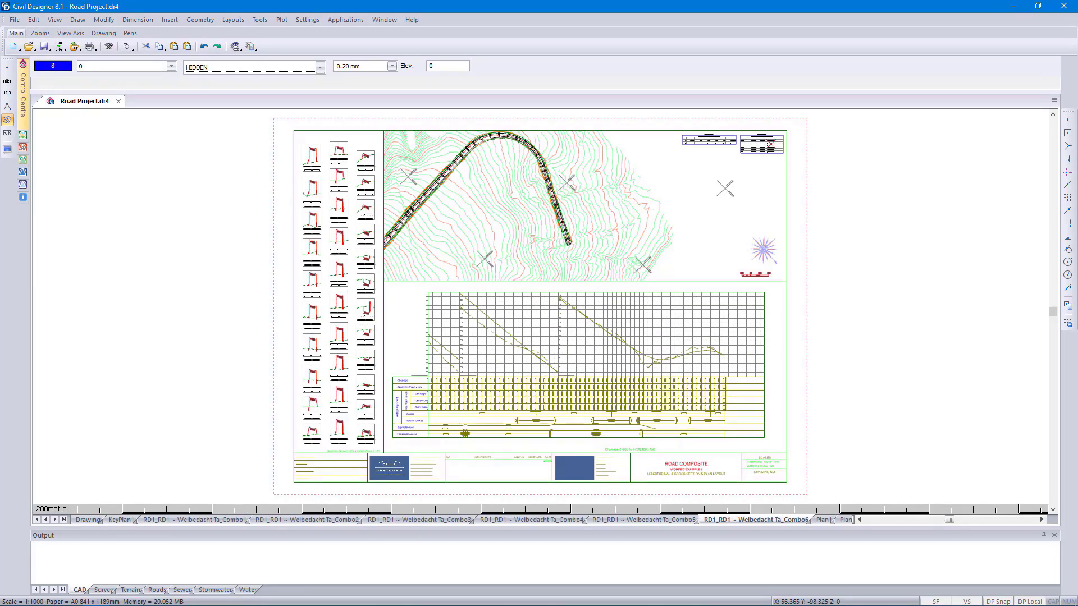
- Open the published drawing Road Project_RD1_RD1 ~ Welbedacht Ta_Combo3.dr4 from the Construction Drawings rev1 folder
left_click(15, 20)
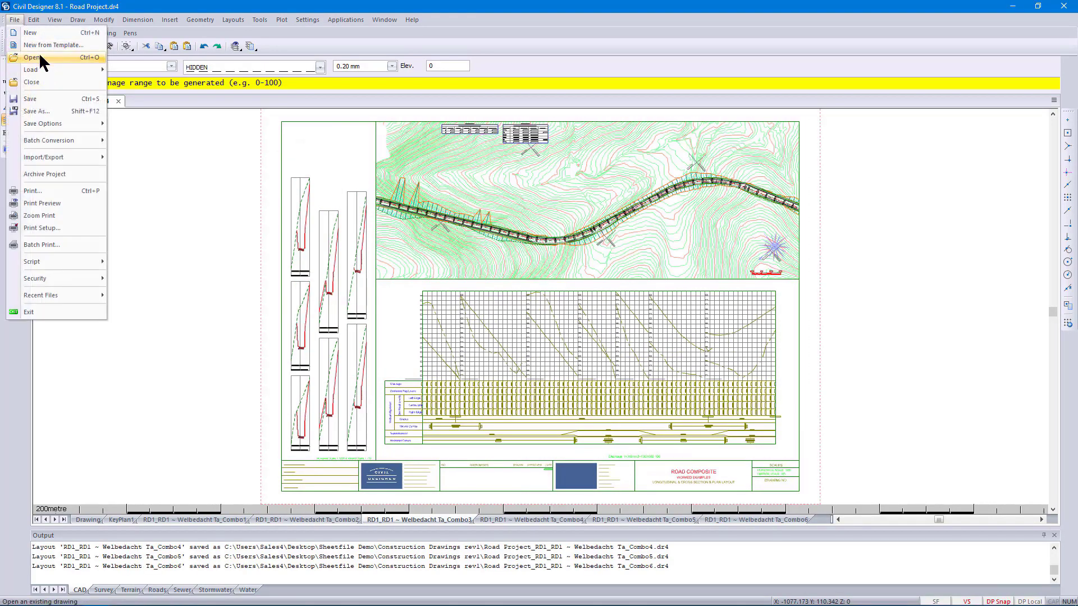
left_click(40, 57)
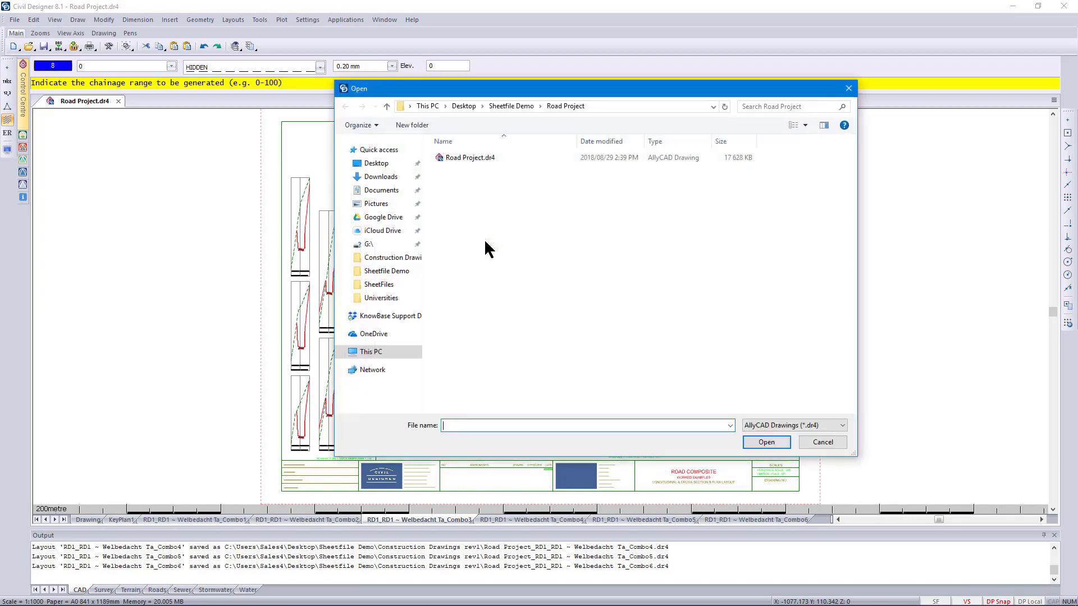
left_click(510, 106)
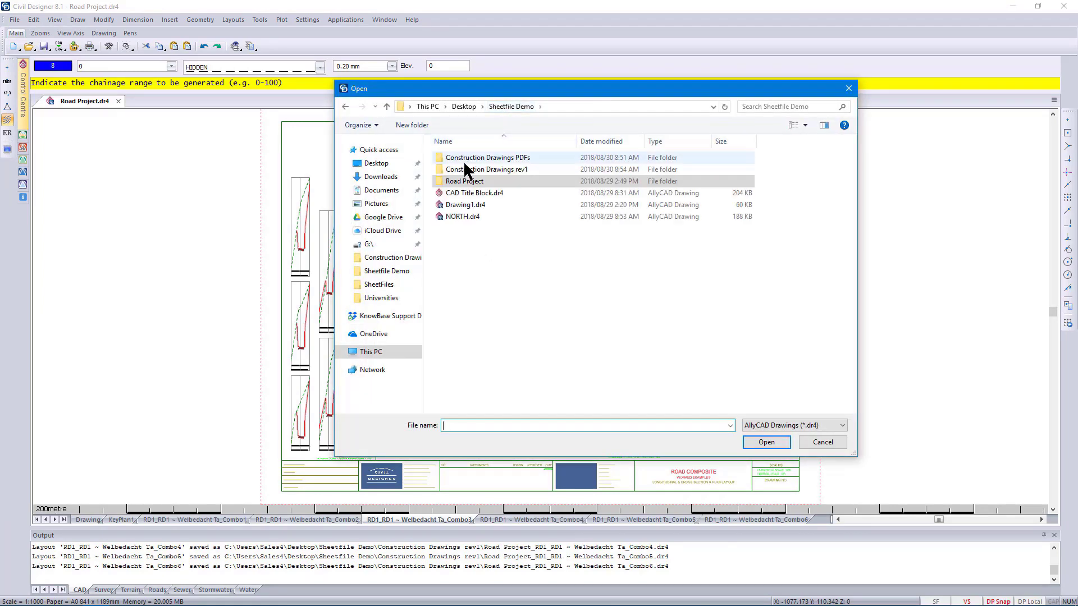
double_click(470, 169)
left_click(481, 193)
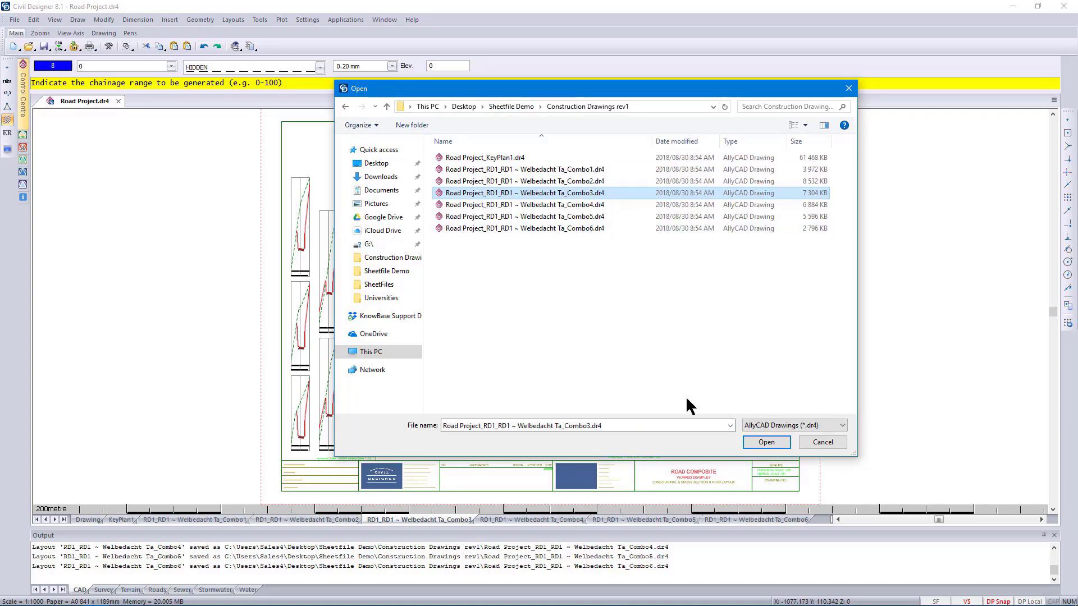
left_click(763, 440)
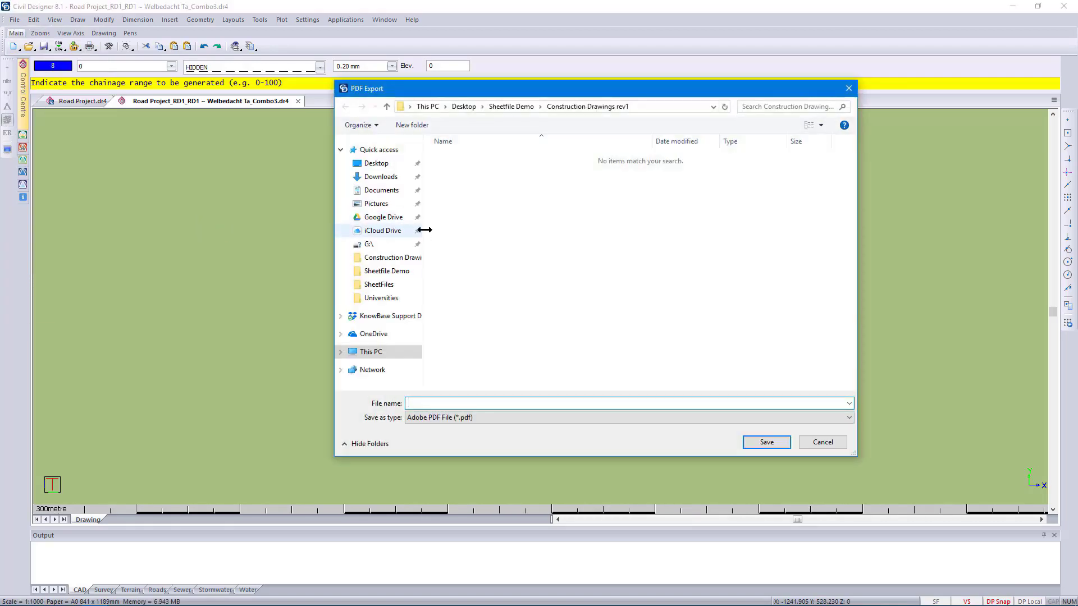
- Export the Combo3 drawing as a PDF named Road Project - Rd1 - Layout 3 in the Construction Drawings PDFs folder
left_click(517, 107)
left_click(495, 159)
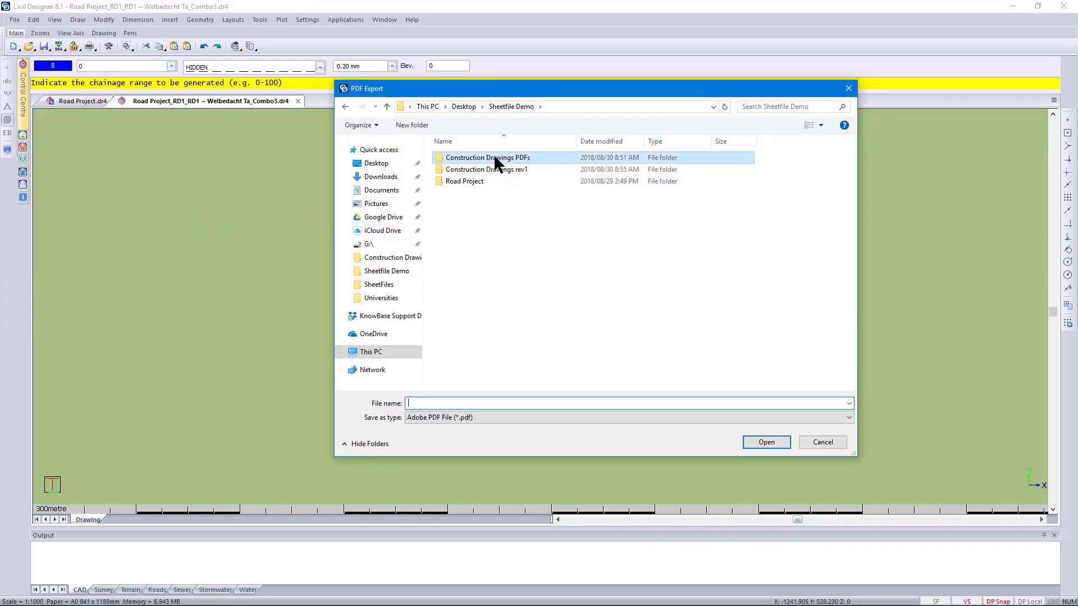
double_click(495, 159)
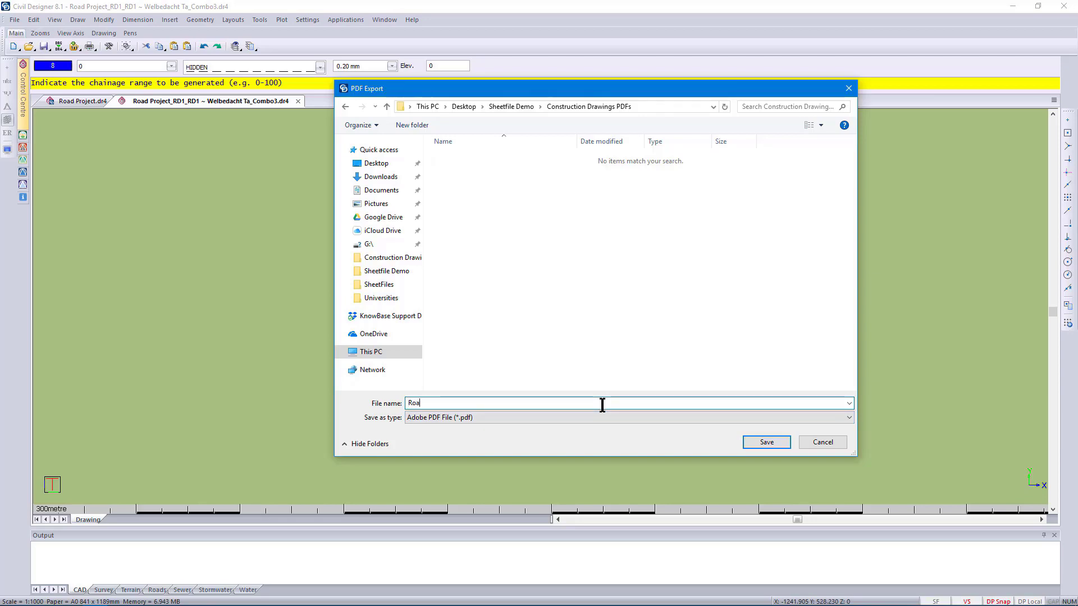
type("d Project - Rd1 - Layout")
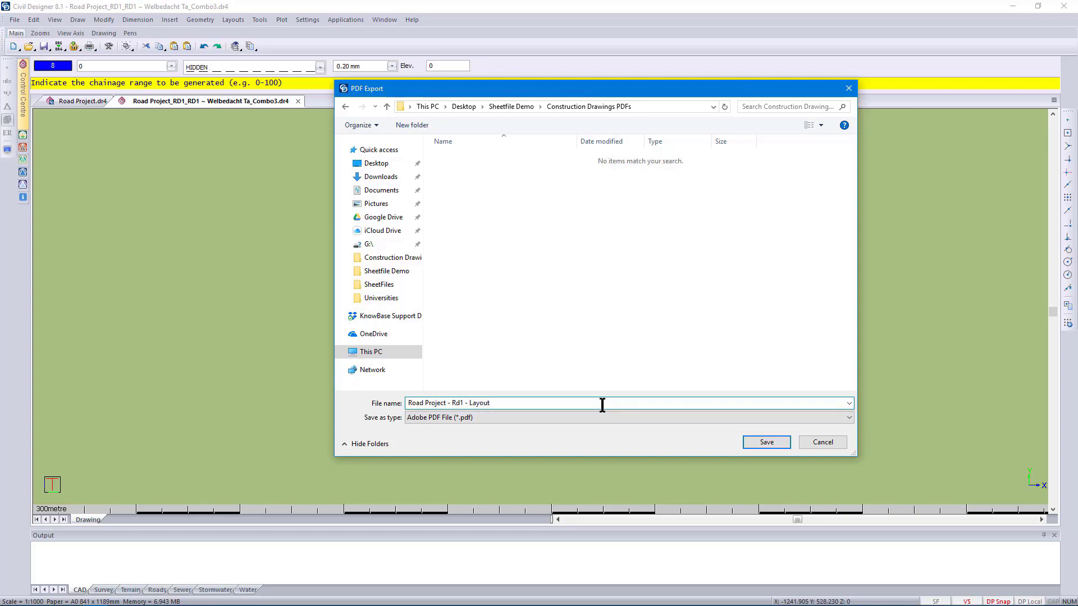
type("3")
left_click(767, 442)
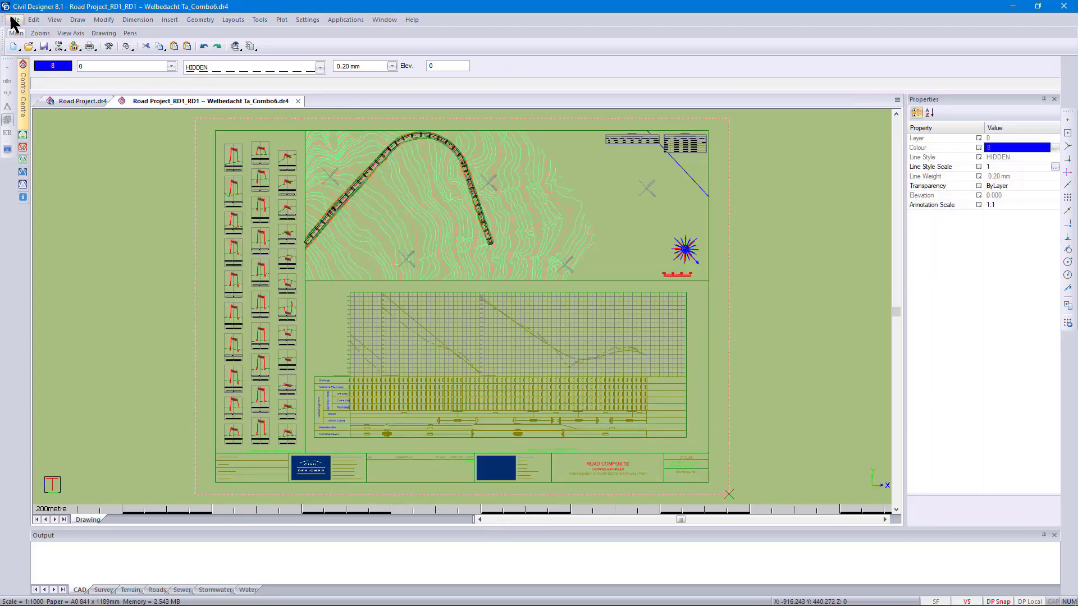
- Export the Combo6 drawing to the Construction Drawings PDFs folder as Road Project - Rd1 - Layout 7.pdf, with Optimise geometry on
left_click(15, 20)
mouse_move(62, 153)
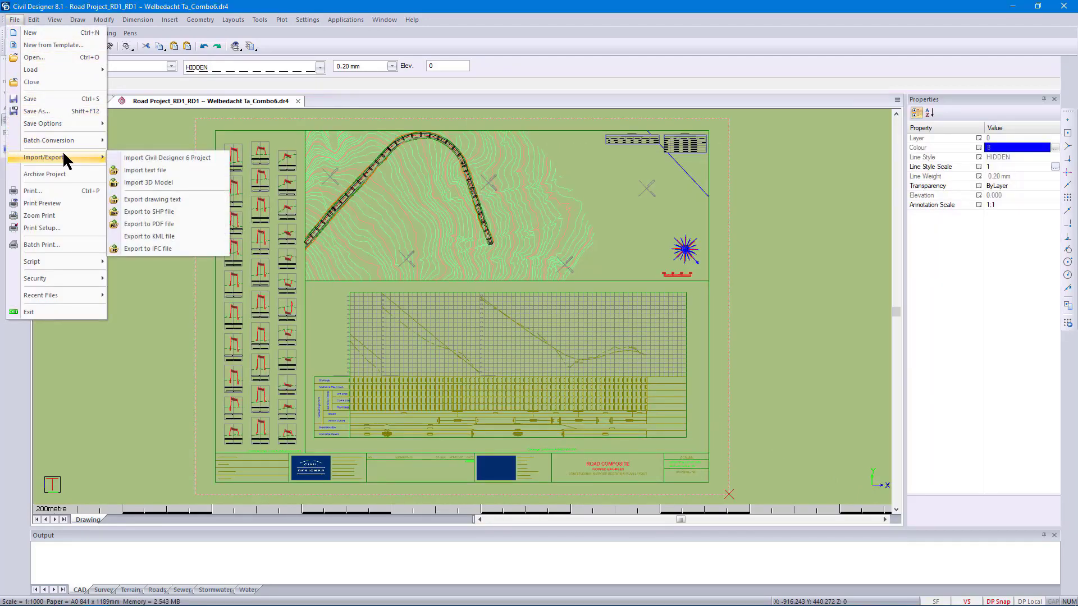
left_click(183, 220)
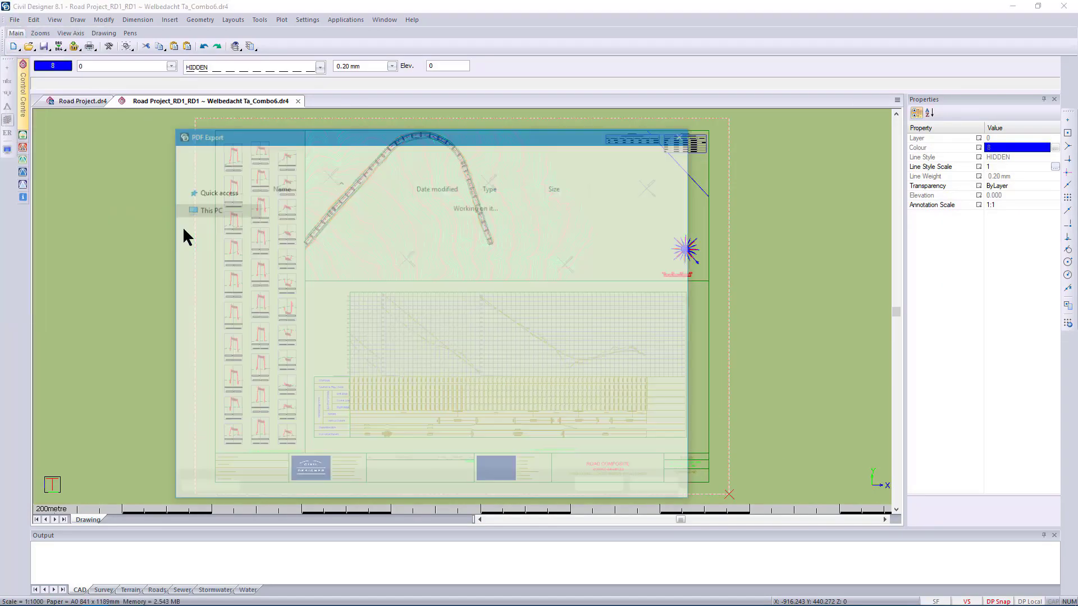
left_click(361, 215)
left_click(331, 452)
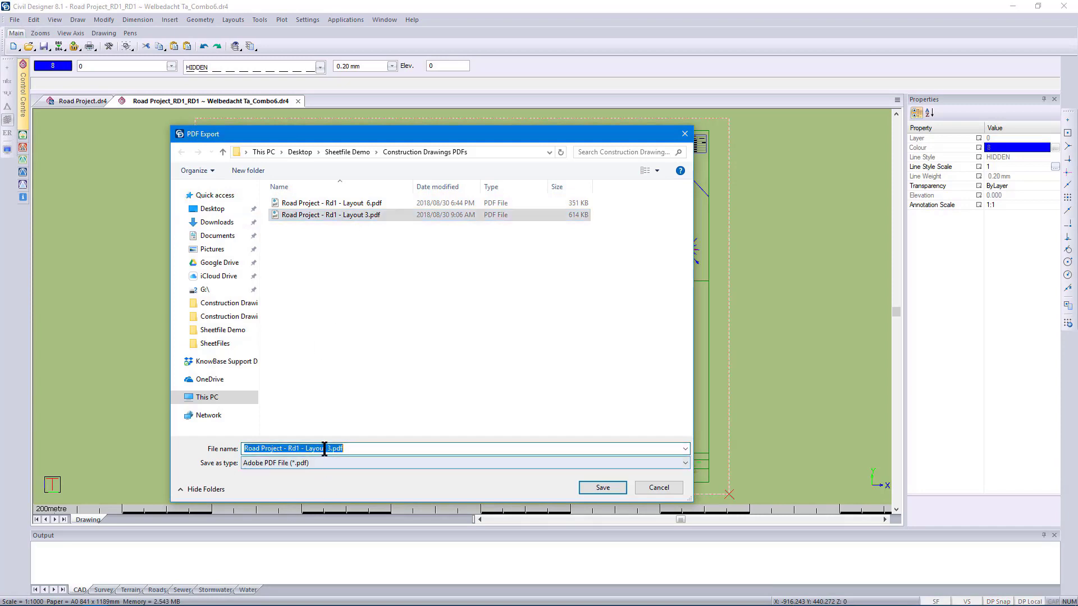
left_click(330, 452)
type("7")
key("Delete")
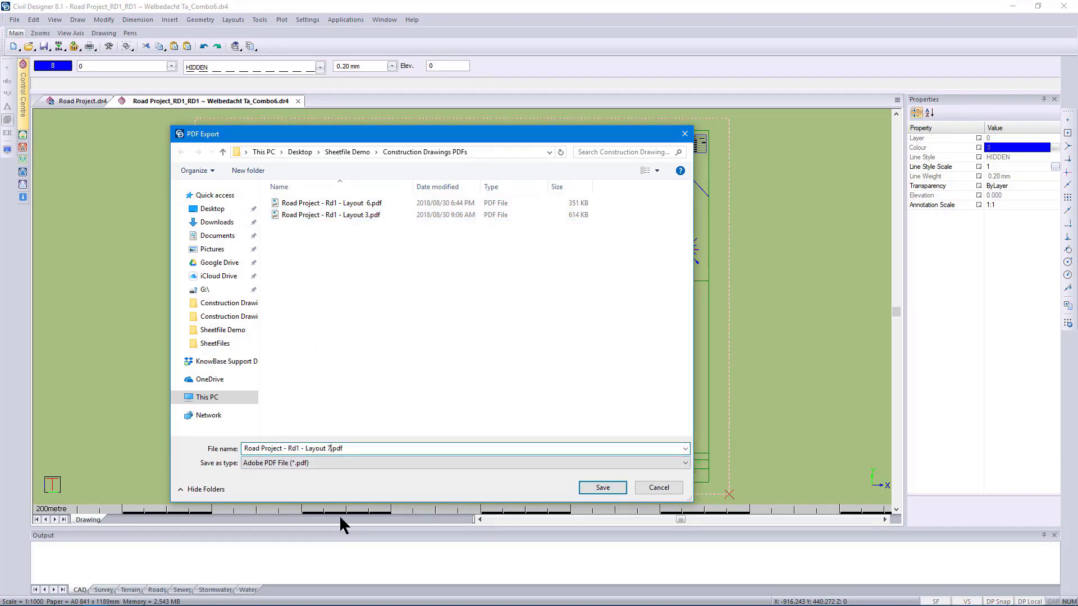
left_click(603, 489)
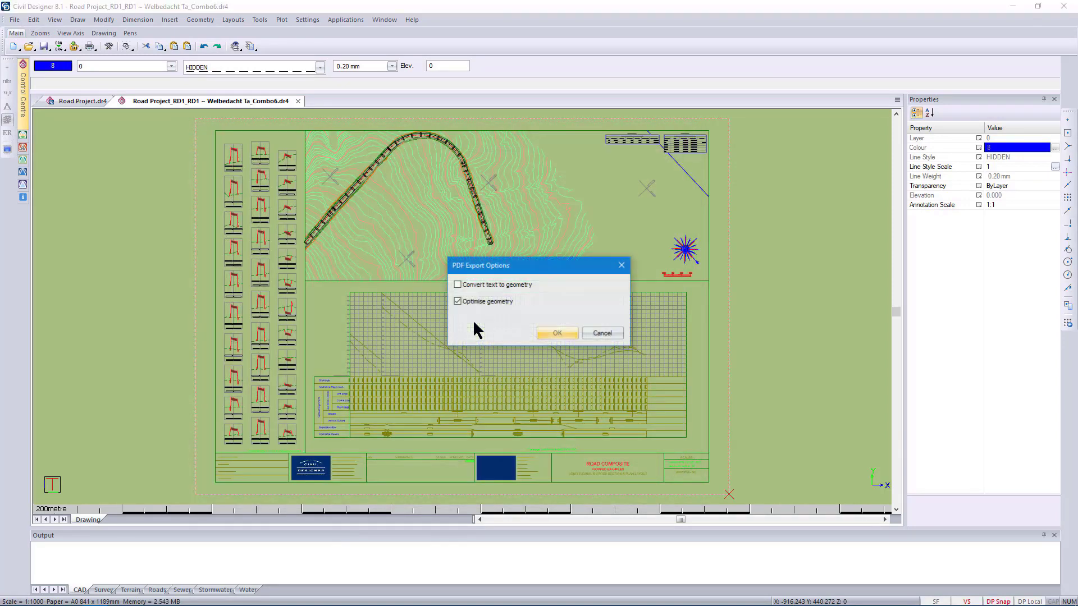
left_click(555, 335)
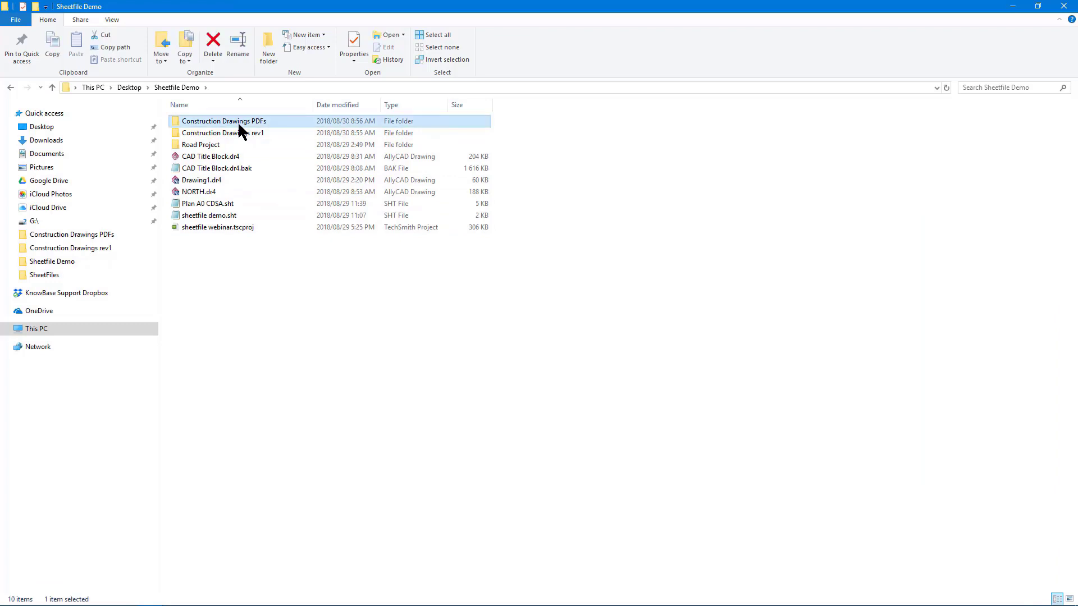
- Switch to File Explorer and open Road Project - Rd1 - Layout 3.pdf from the Construction Drawings PDFs folder
double_click(237, 122)
double_click(238, 121)
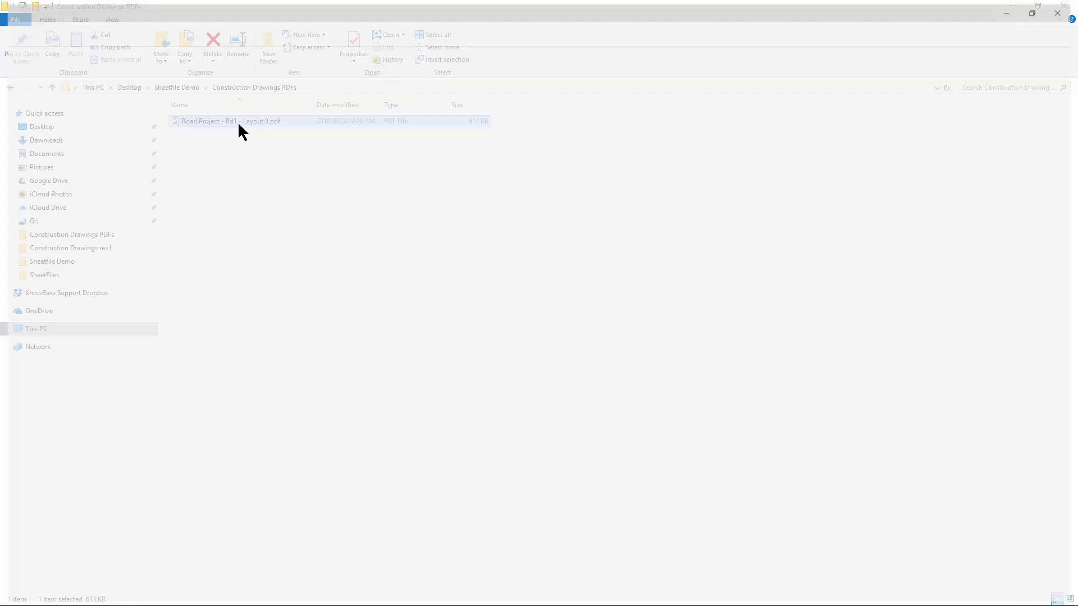